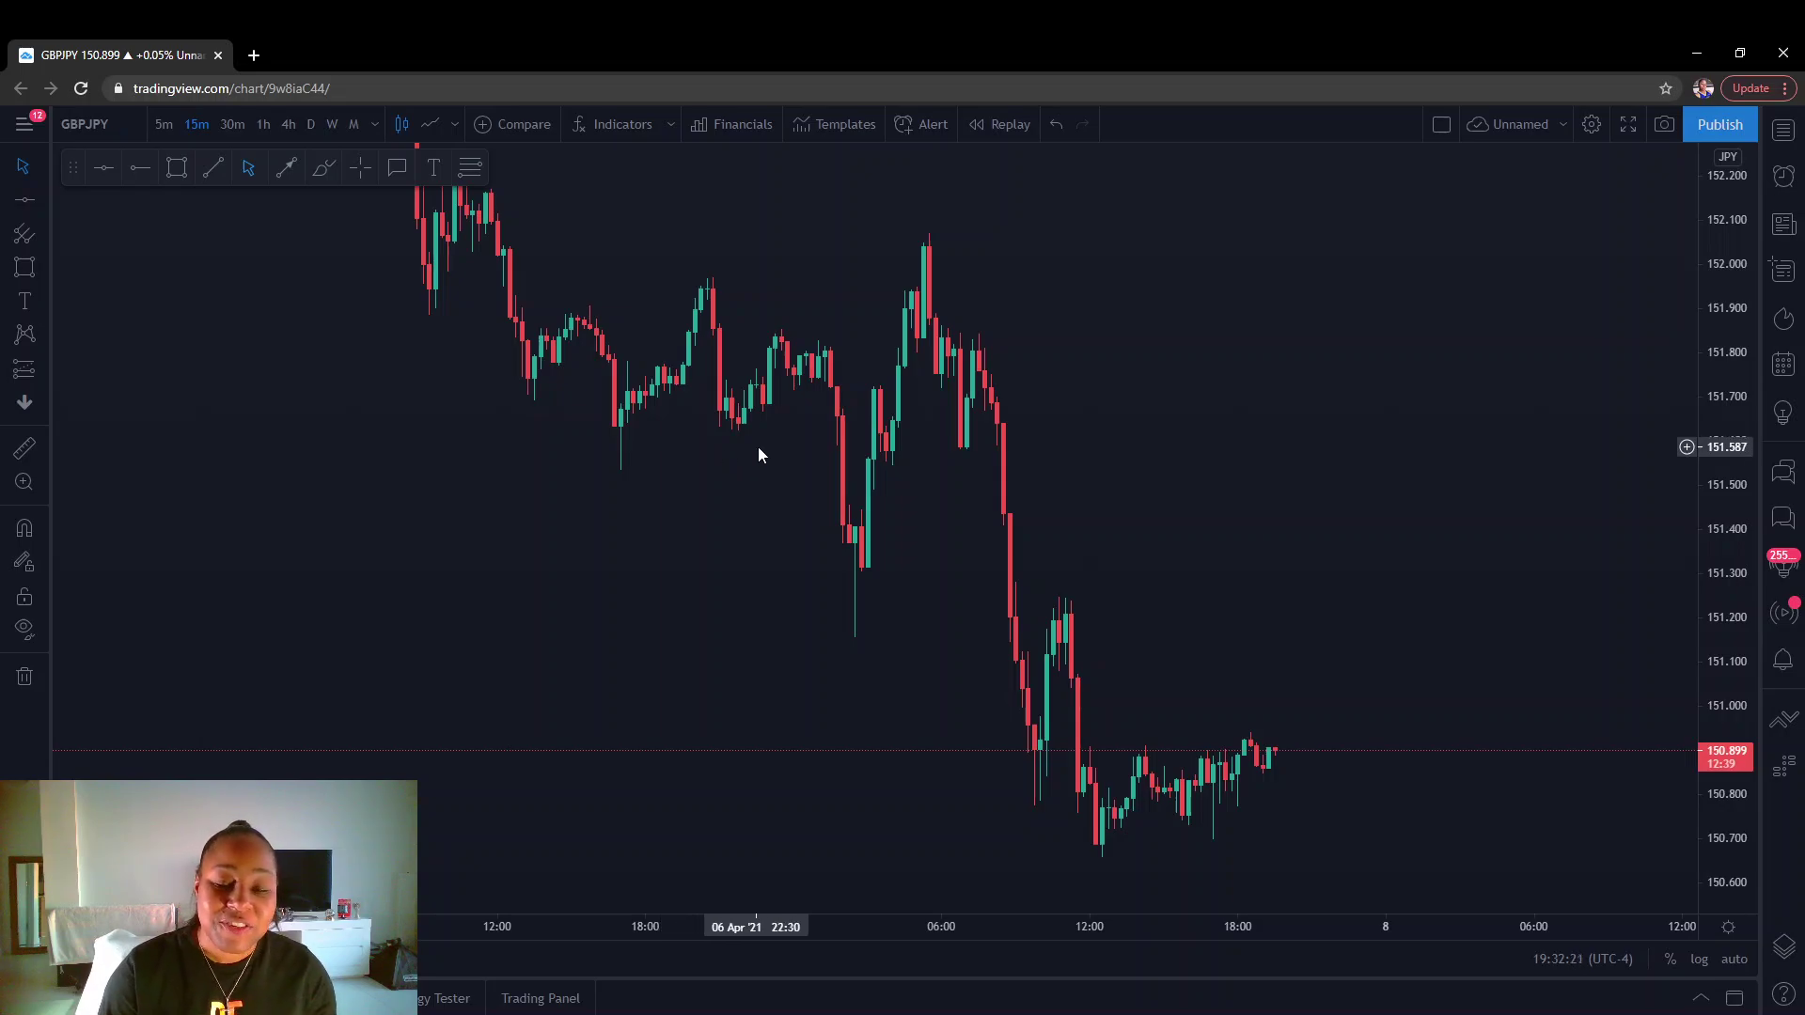
# Switch the GBPJPY chart to the 30-minute timeframe and compress its price scale.
pyautogui.moveTo(758, 449); pyautogui.dragTo(690, 466)
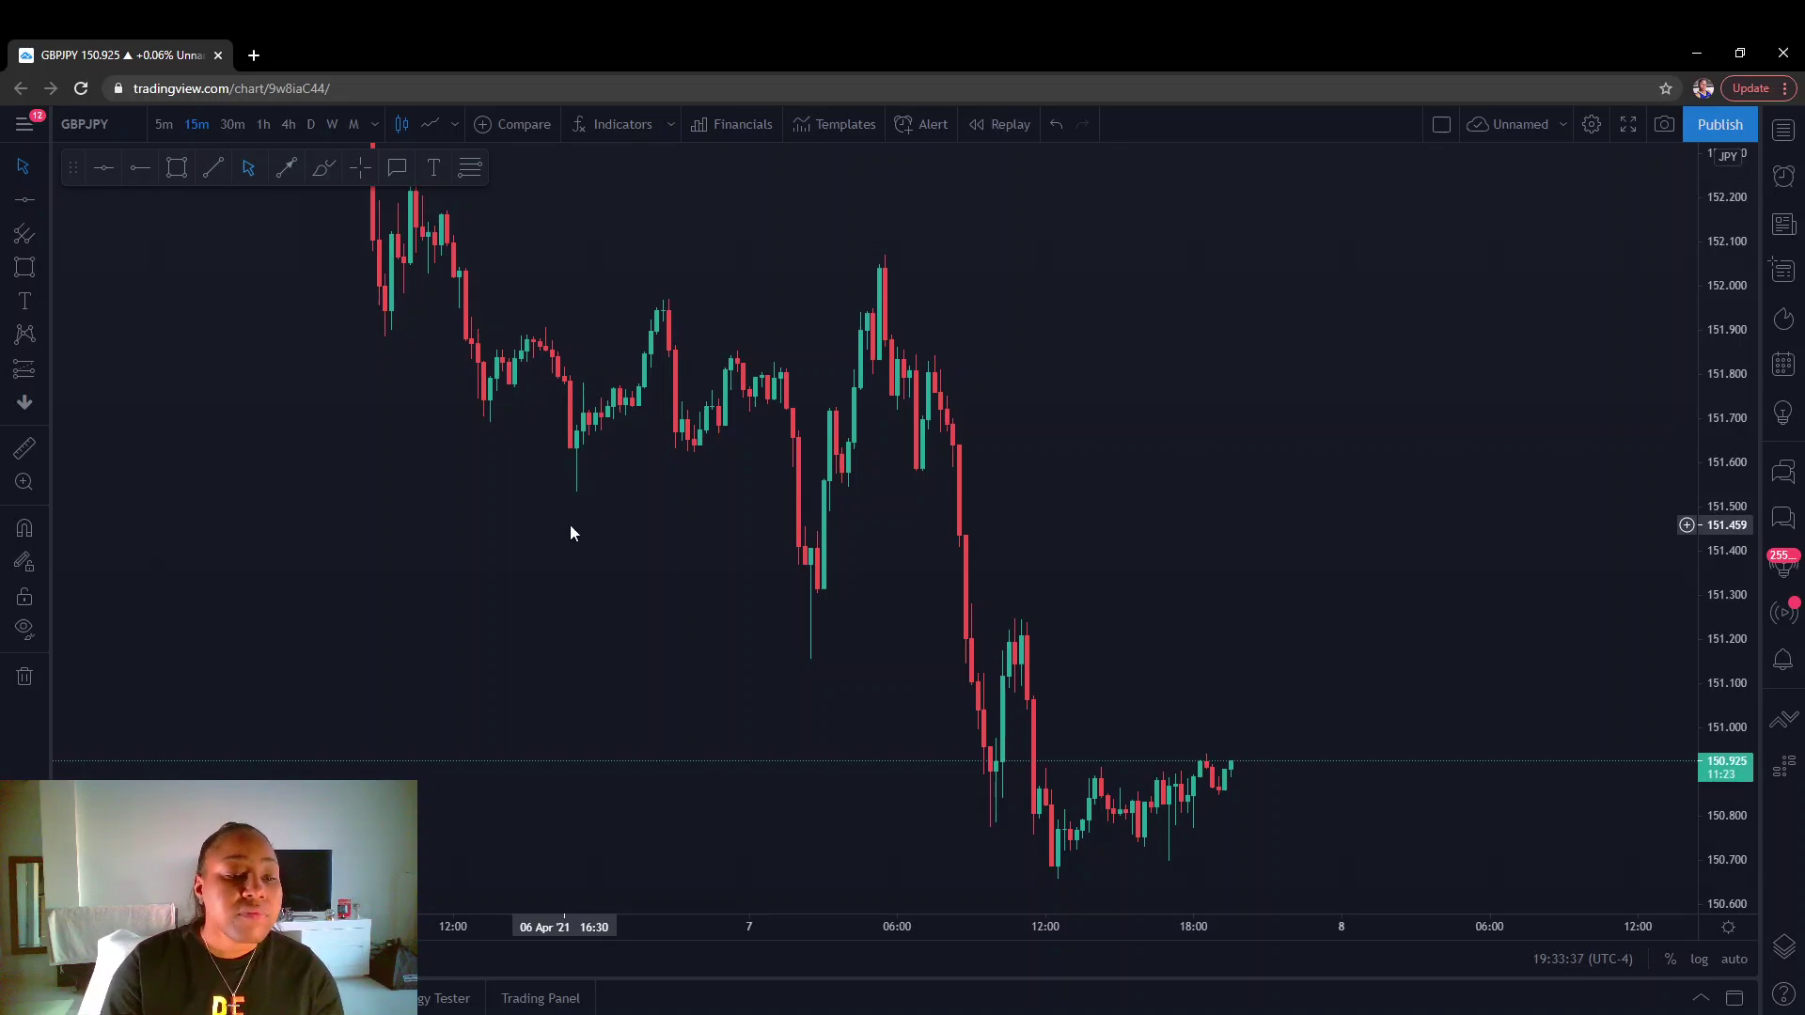
pyautogui.moveTo(677, 518); pyautogui.dragTo(718, 566)
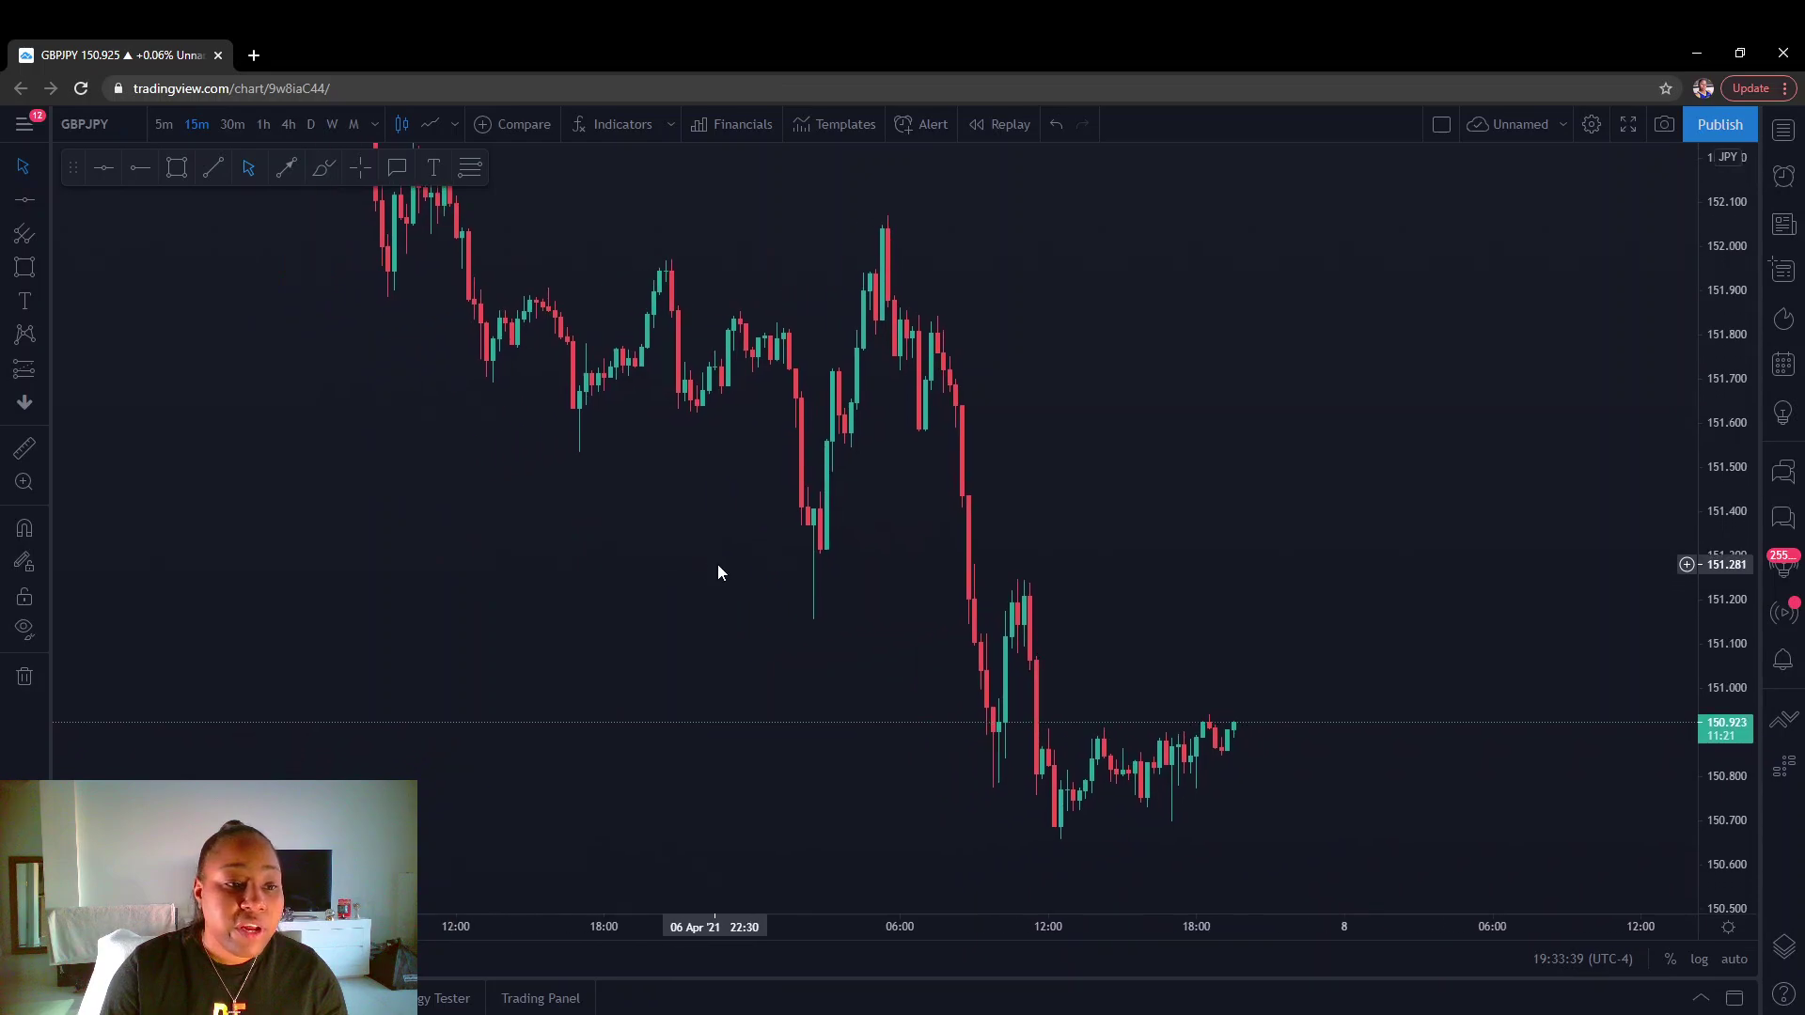
pyautogui.click(235, 132)
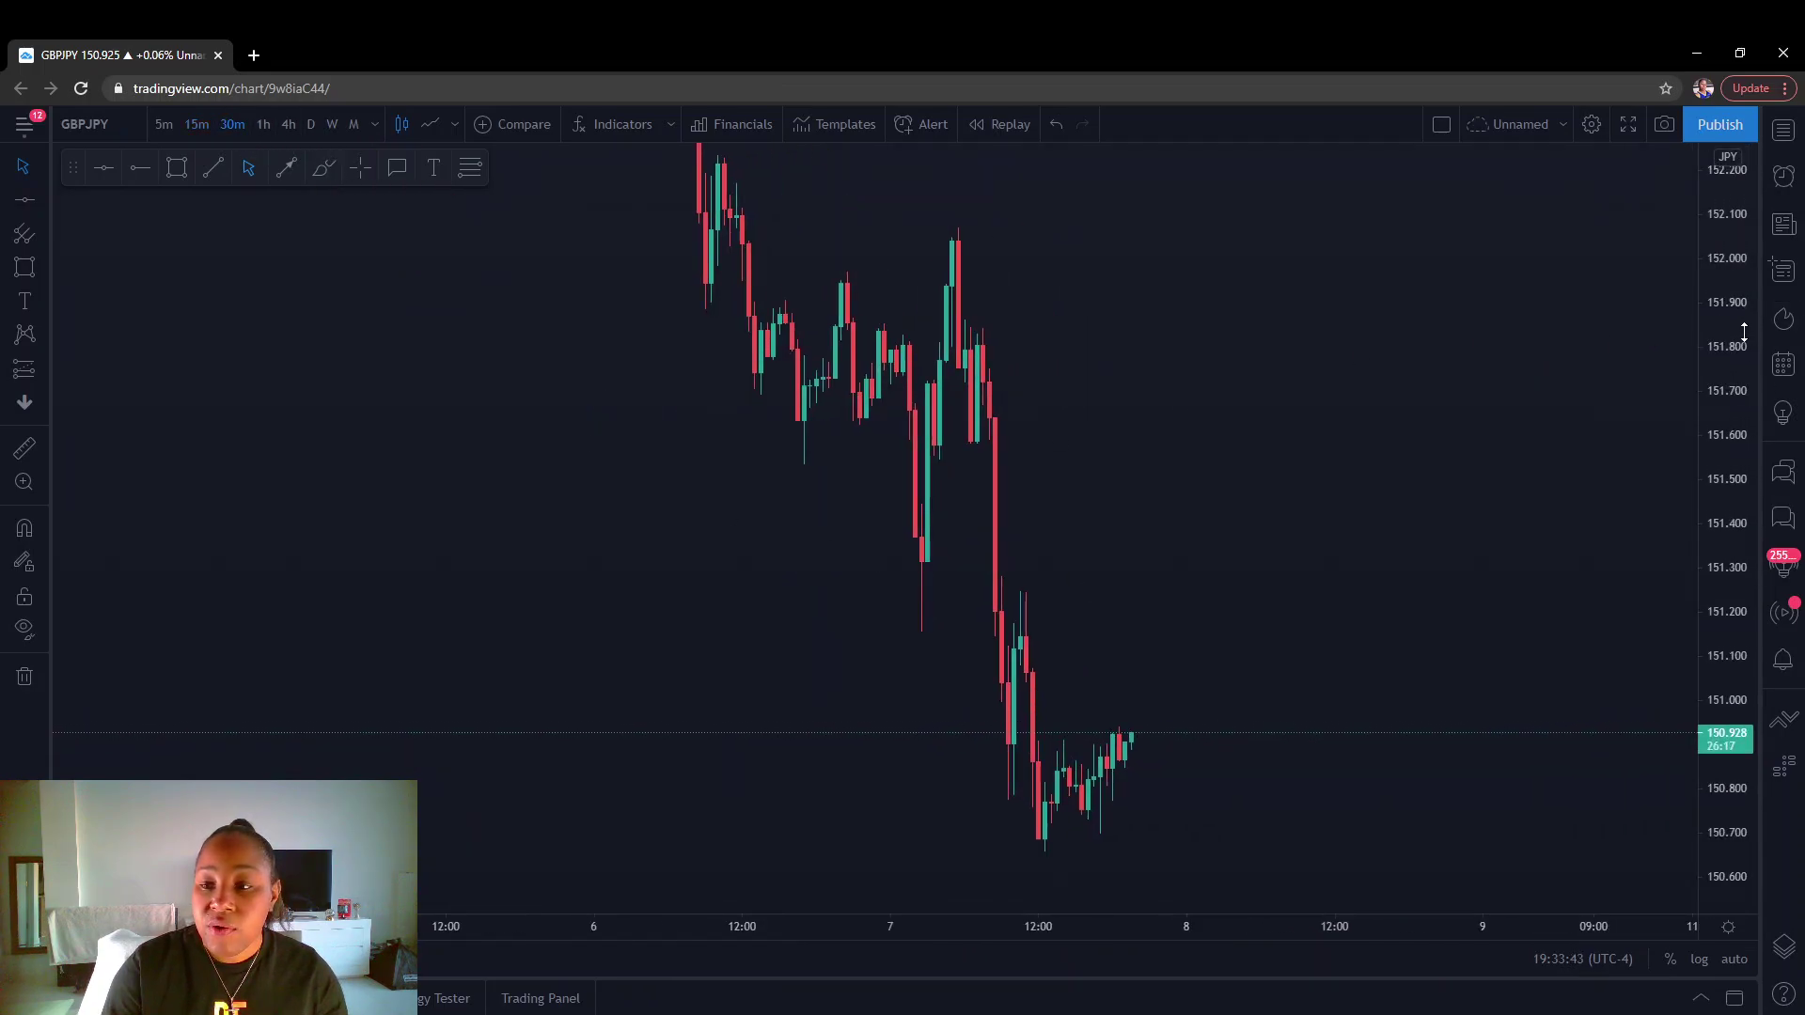
pyautogui.moveTo(1744, 332); pyautogui.dragTo(1744, 423)
# Examine the GBPJPY price action of early April, from the rise and consolidation through the sell-off to the current price.
pyautogui.scroll(-4, 1047, 498)
pyautogui.moveTo(890, 597); pyautogui.dragTo(827, 585)
pyautogui.scroll(-2, 827, 583)
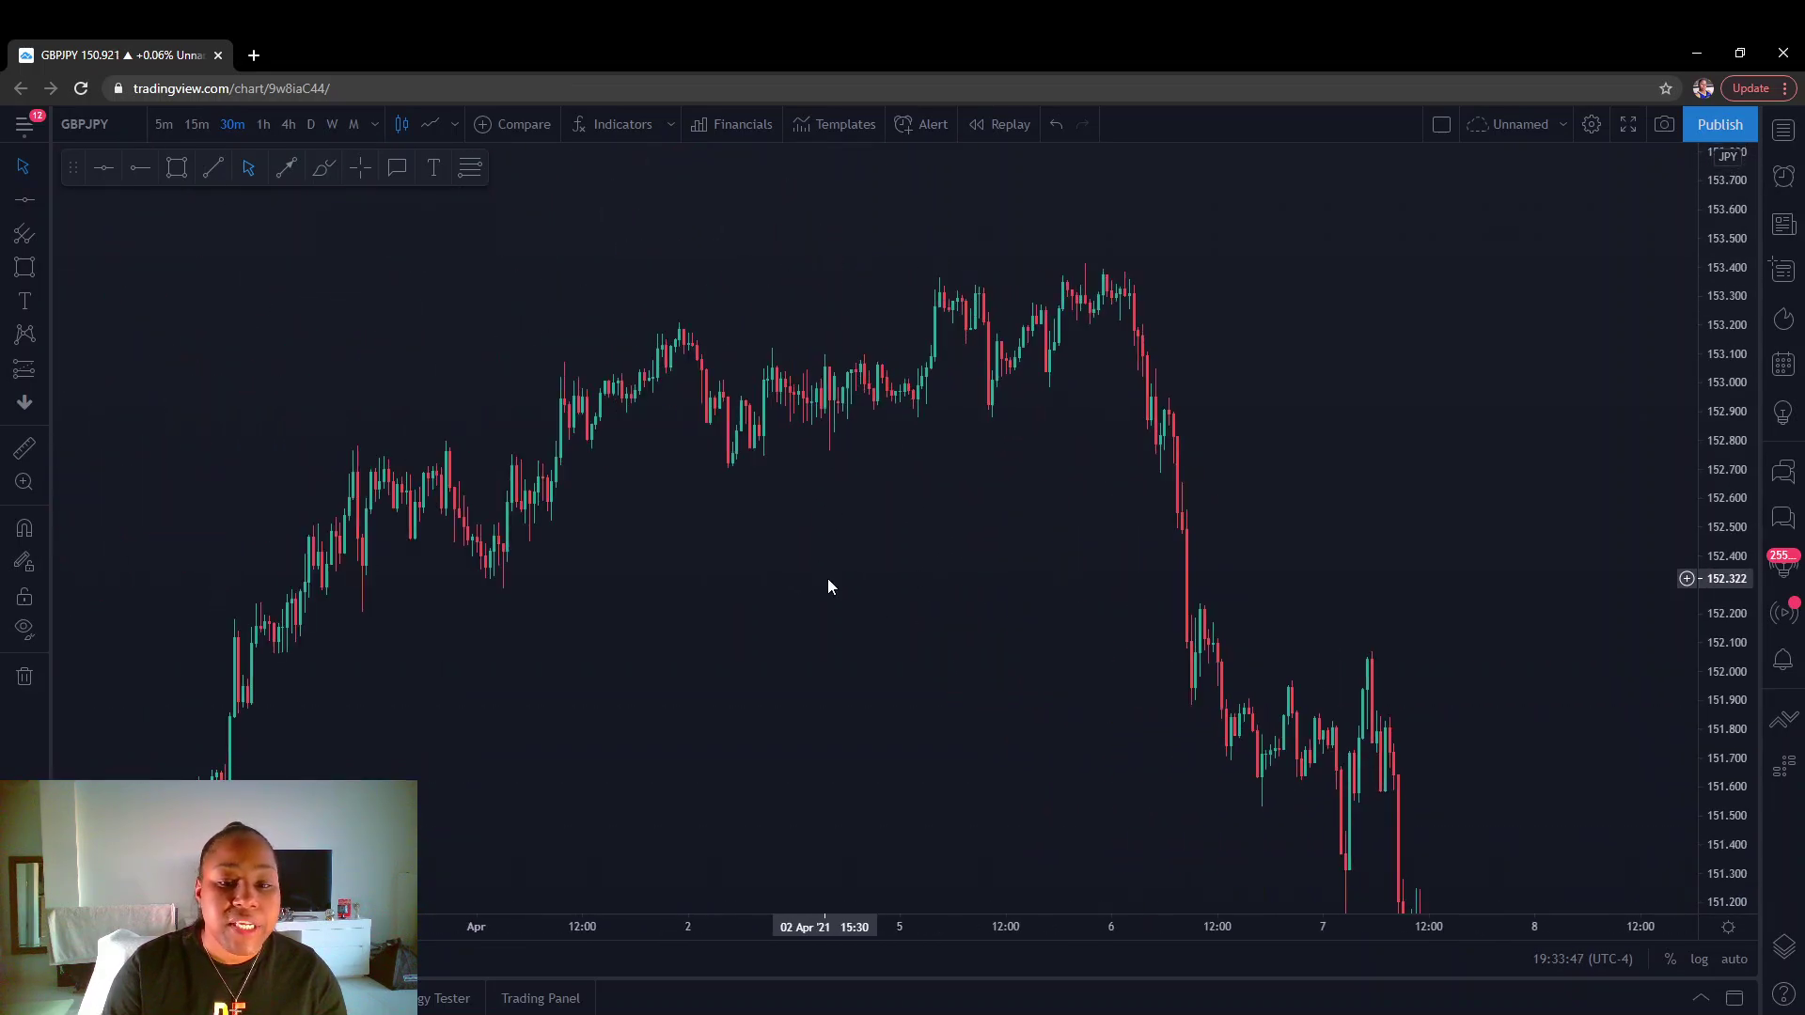
pyautogui.moveTo(943, 576); pyautogui.dragTo(804, 507)
pyautogui.scroll(3, 1063, 576)
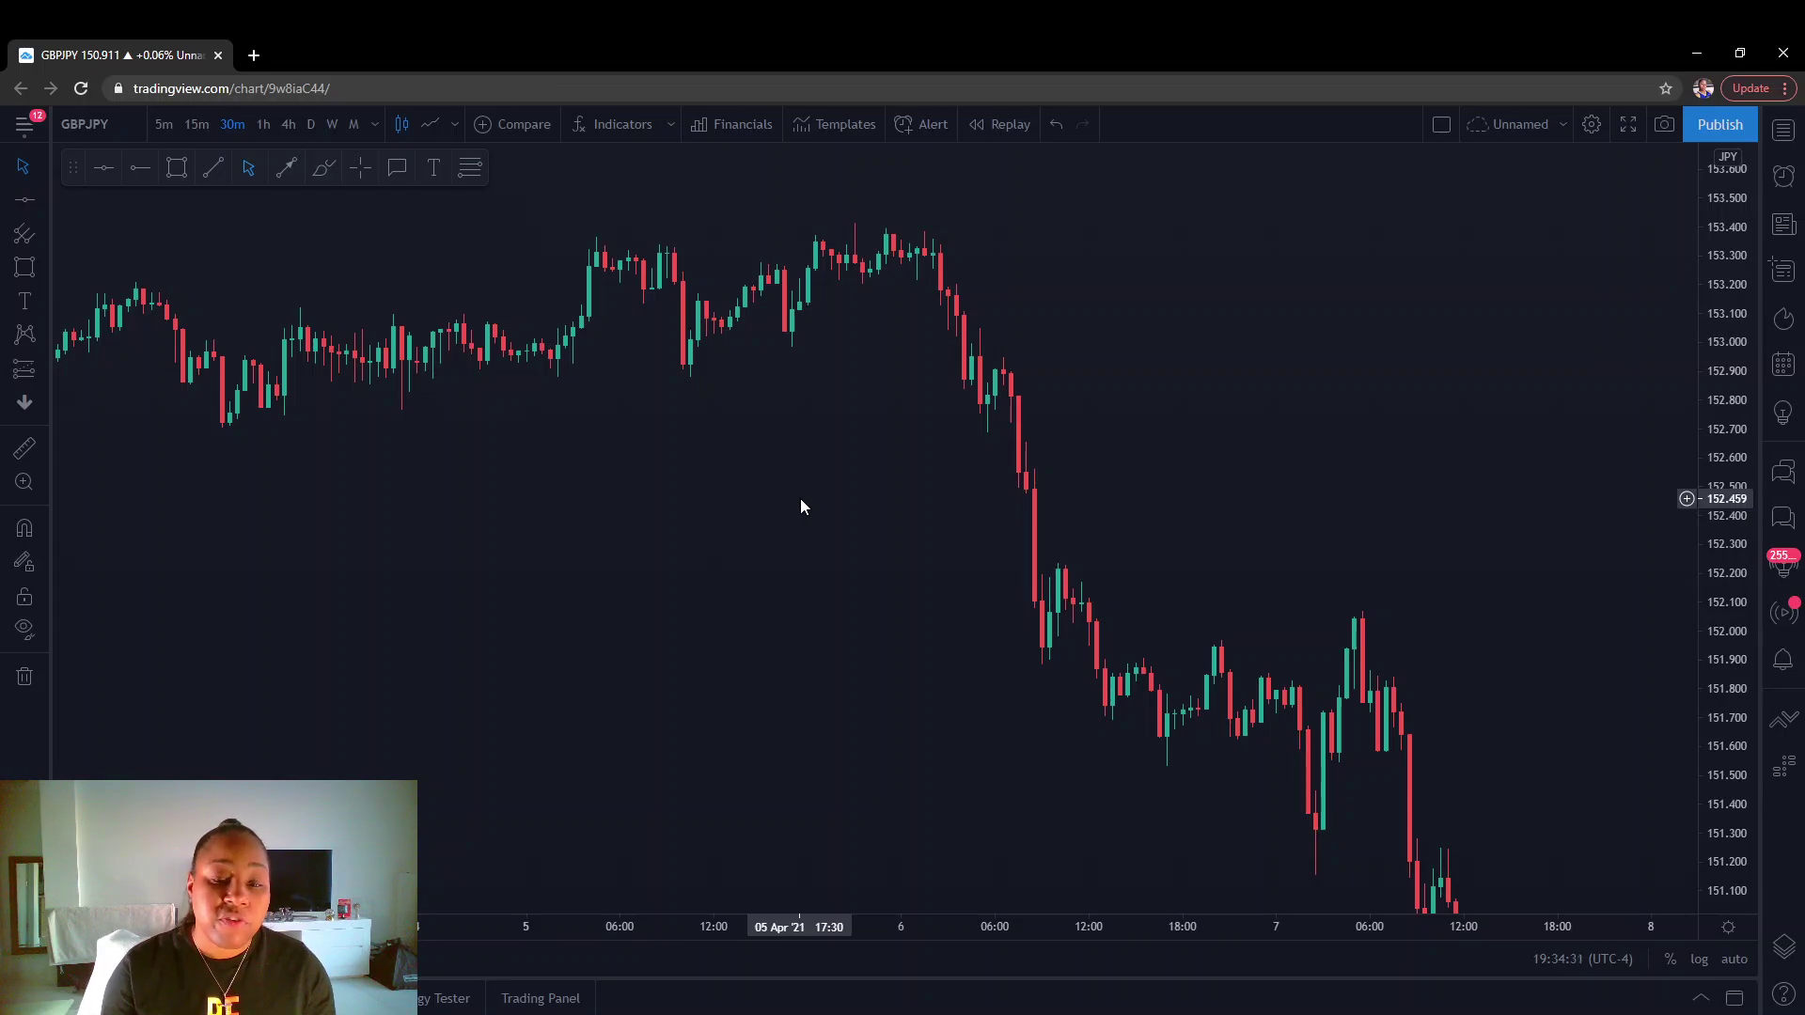
pyautogui.moveTo(878, 605); pyautogui.dragTo(555, 578)
pyautogui.scroll(-2, 580, 528)
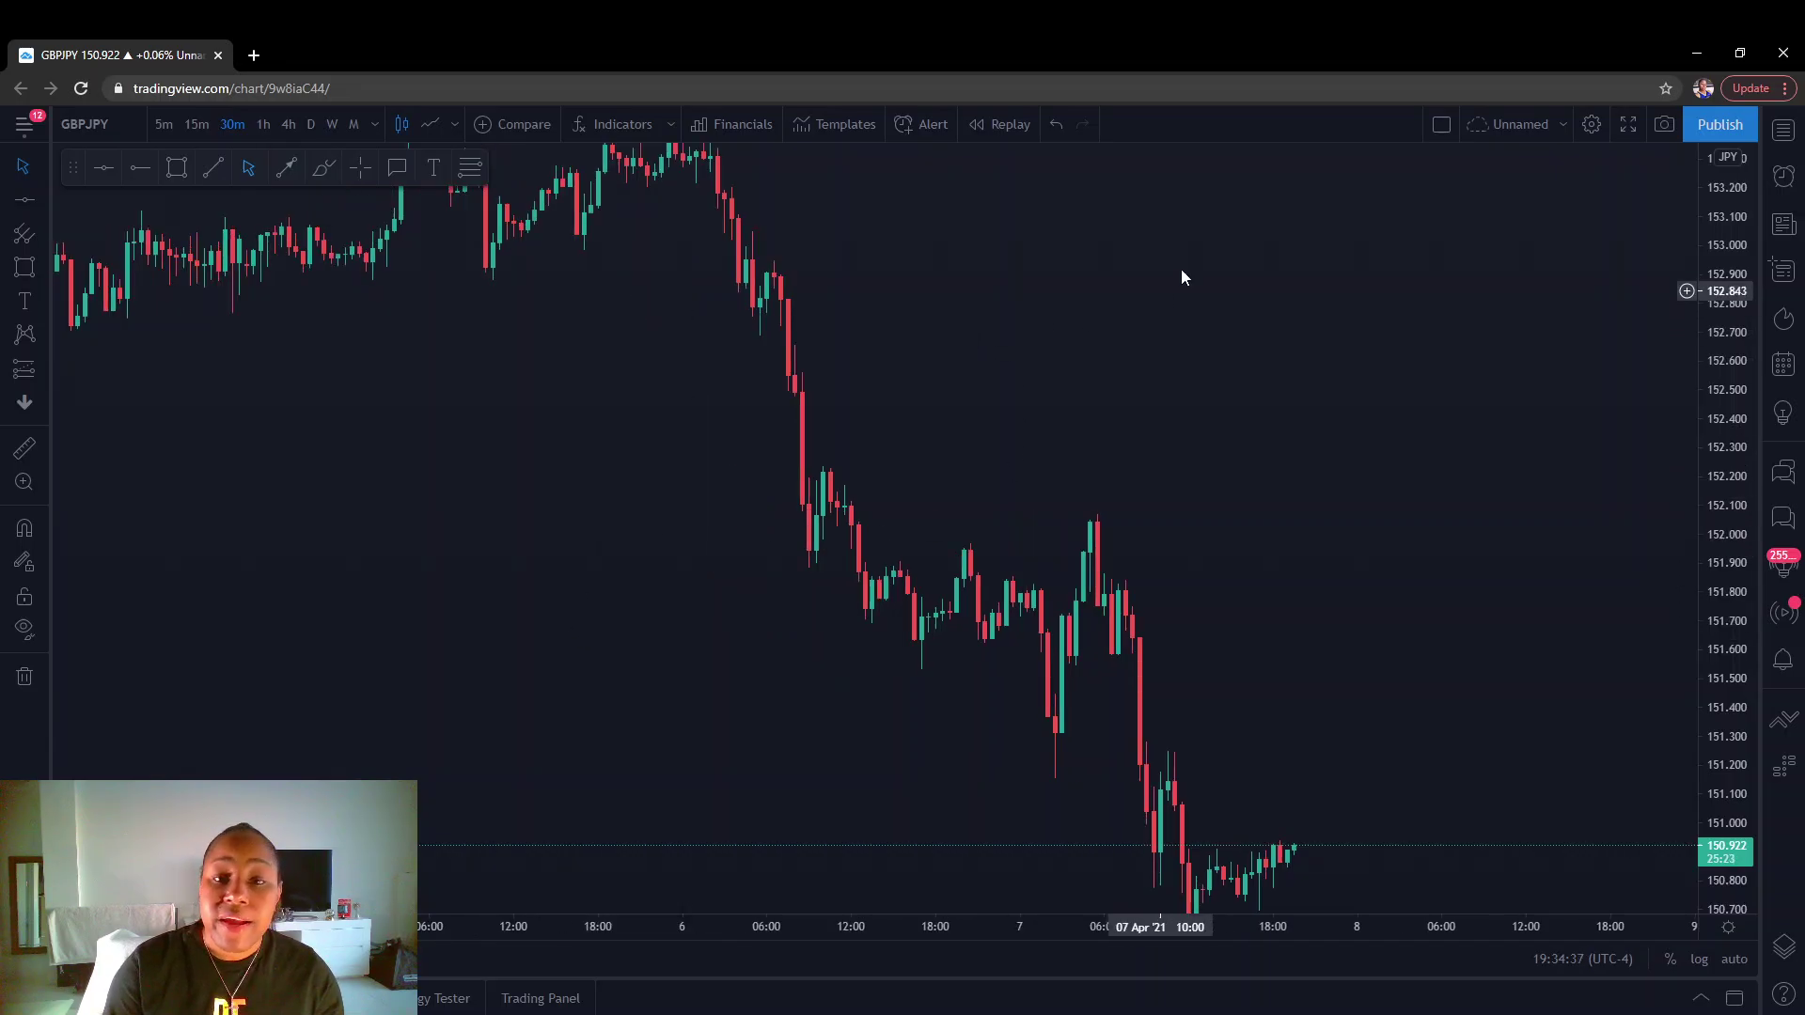
pyautogui.scroll(-3, 589, 376)
pyautogui.moveTo(628, 408); pyautogui.dragTo(816, 592)
pyautogui.scroll(1, 816, 584)
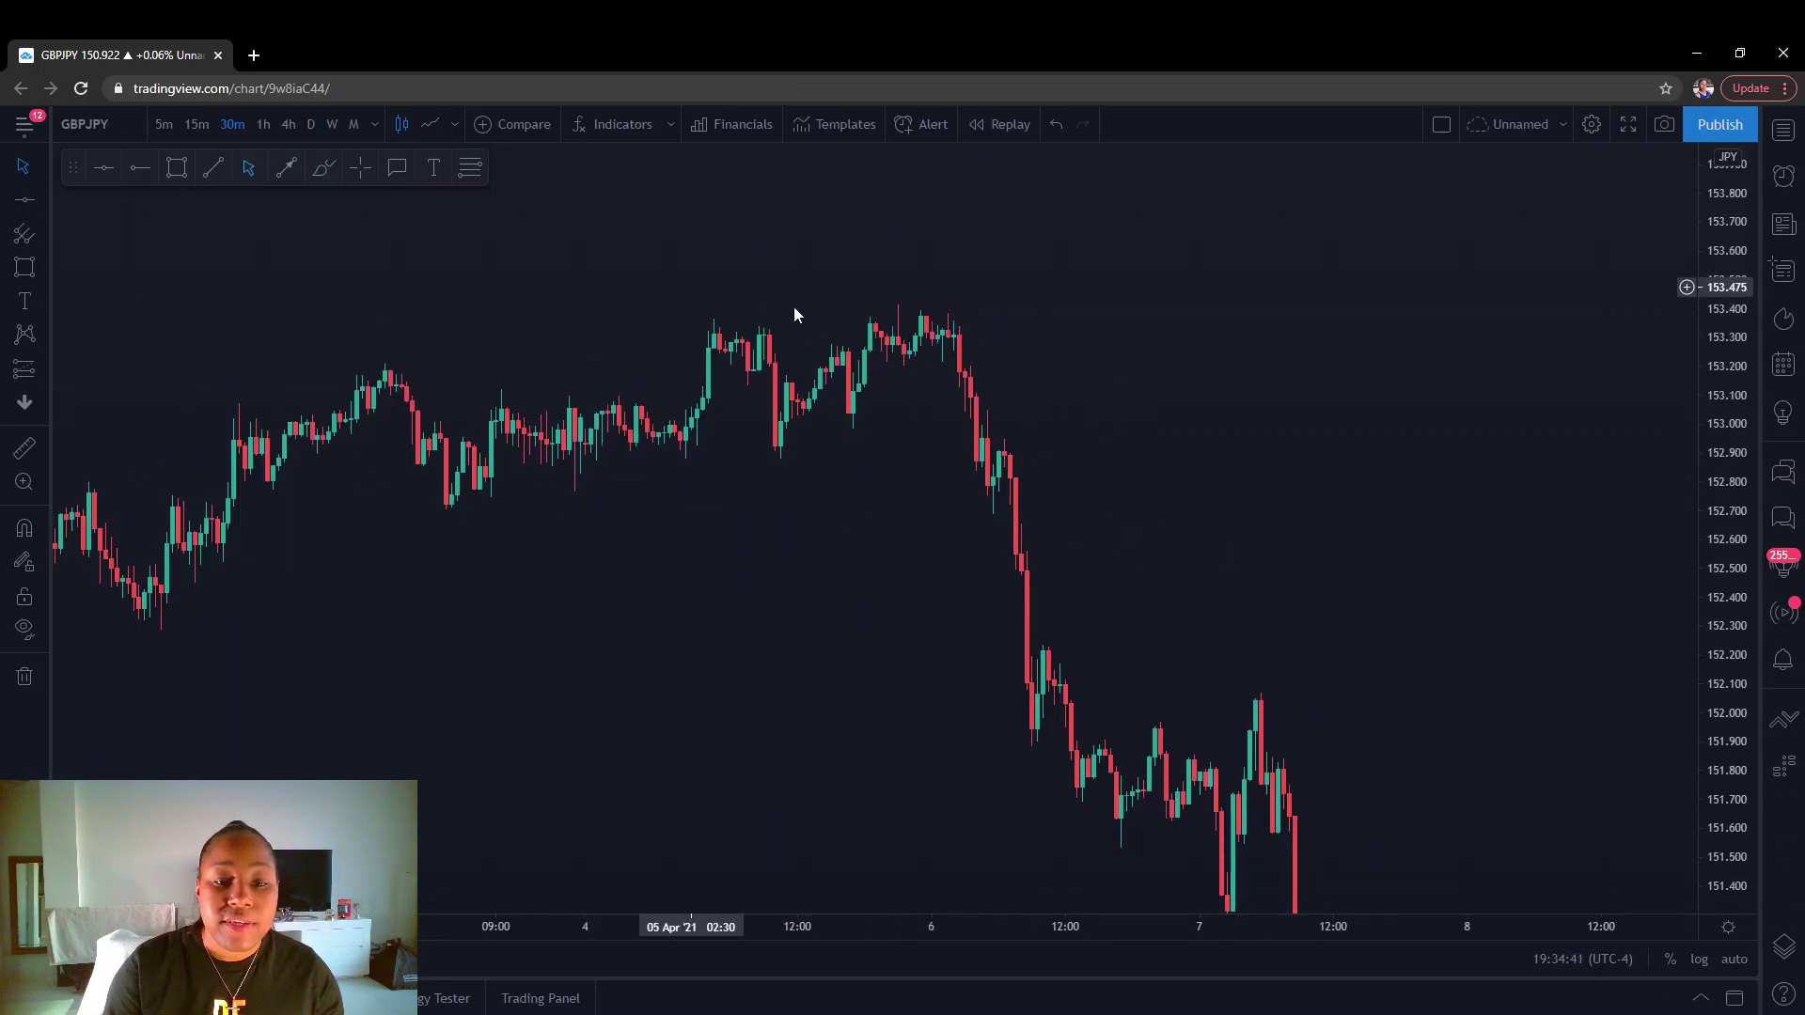
# Draw two thin horizontal rectangle zones, one across the swing highs near 153.3 and one across the earlier swing low near 152.4.
pyautogui.click(180, 175)
pyautogui.moveTo(278, 347); pyautogui.dragTo(1334, 319)
pyautogui.click(629, 371)
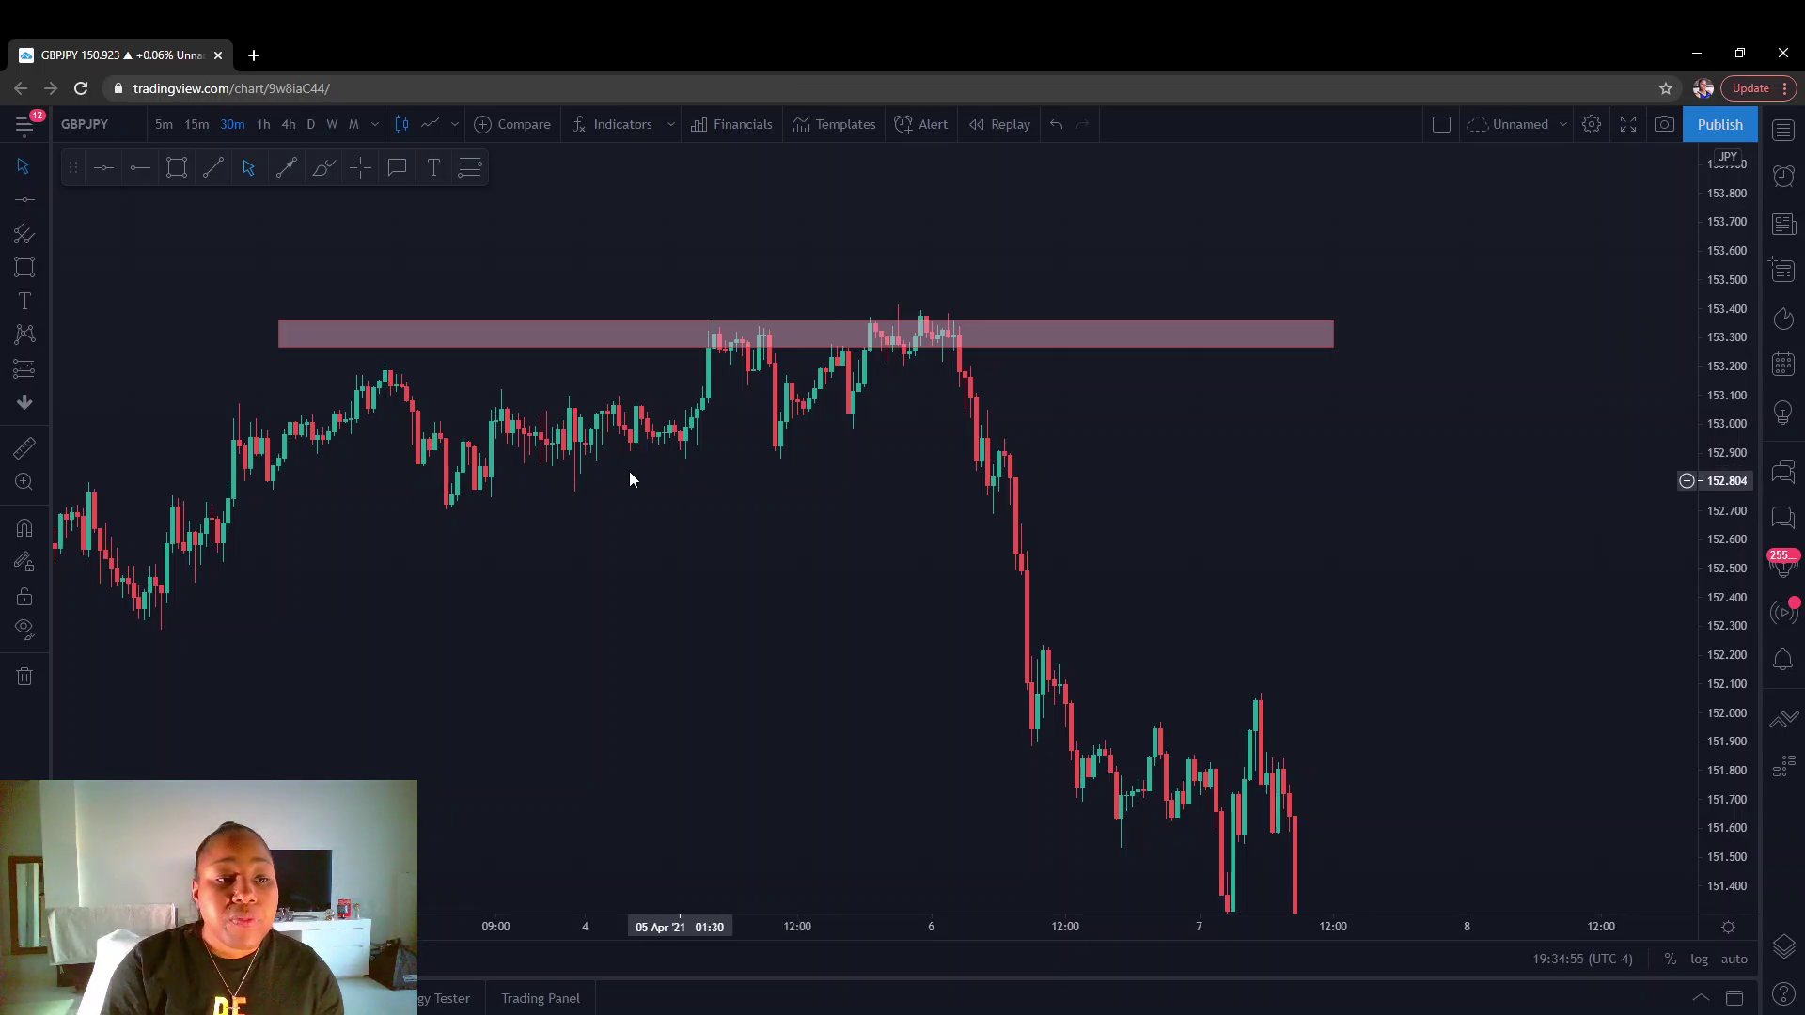
pyautogui.click(177, 168)
pyautogui.moveTo(133, 582)
pyautogui.mouseDown()
pyautogui.moveTo(1390, 584)
pyautogui.moveTo(1395, 609)
pyautogui.mouseUp()
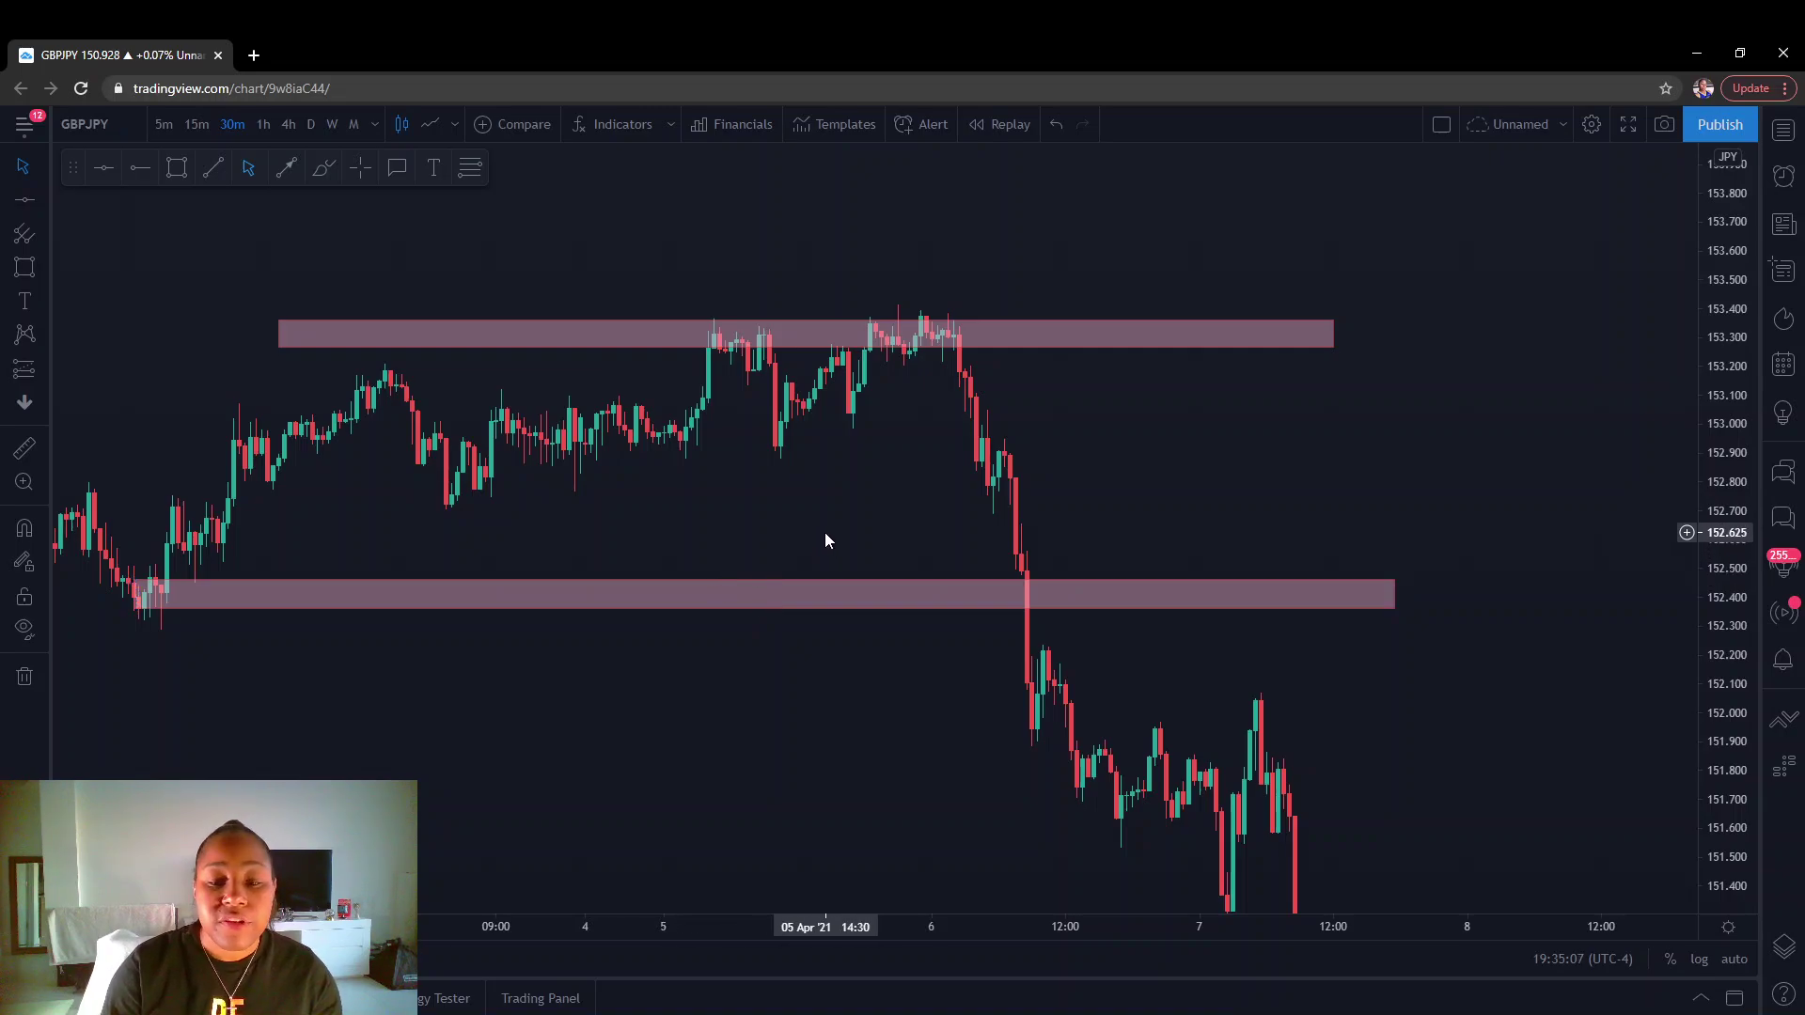
pyautogui.moveTo(825, 532); pyautogui.dragTo(797, 507)
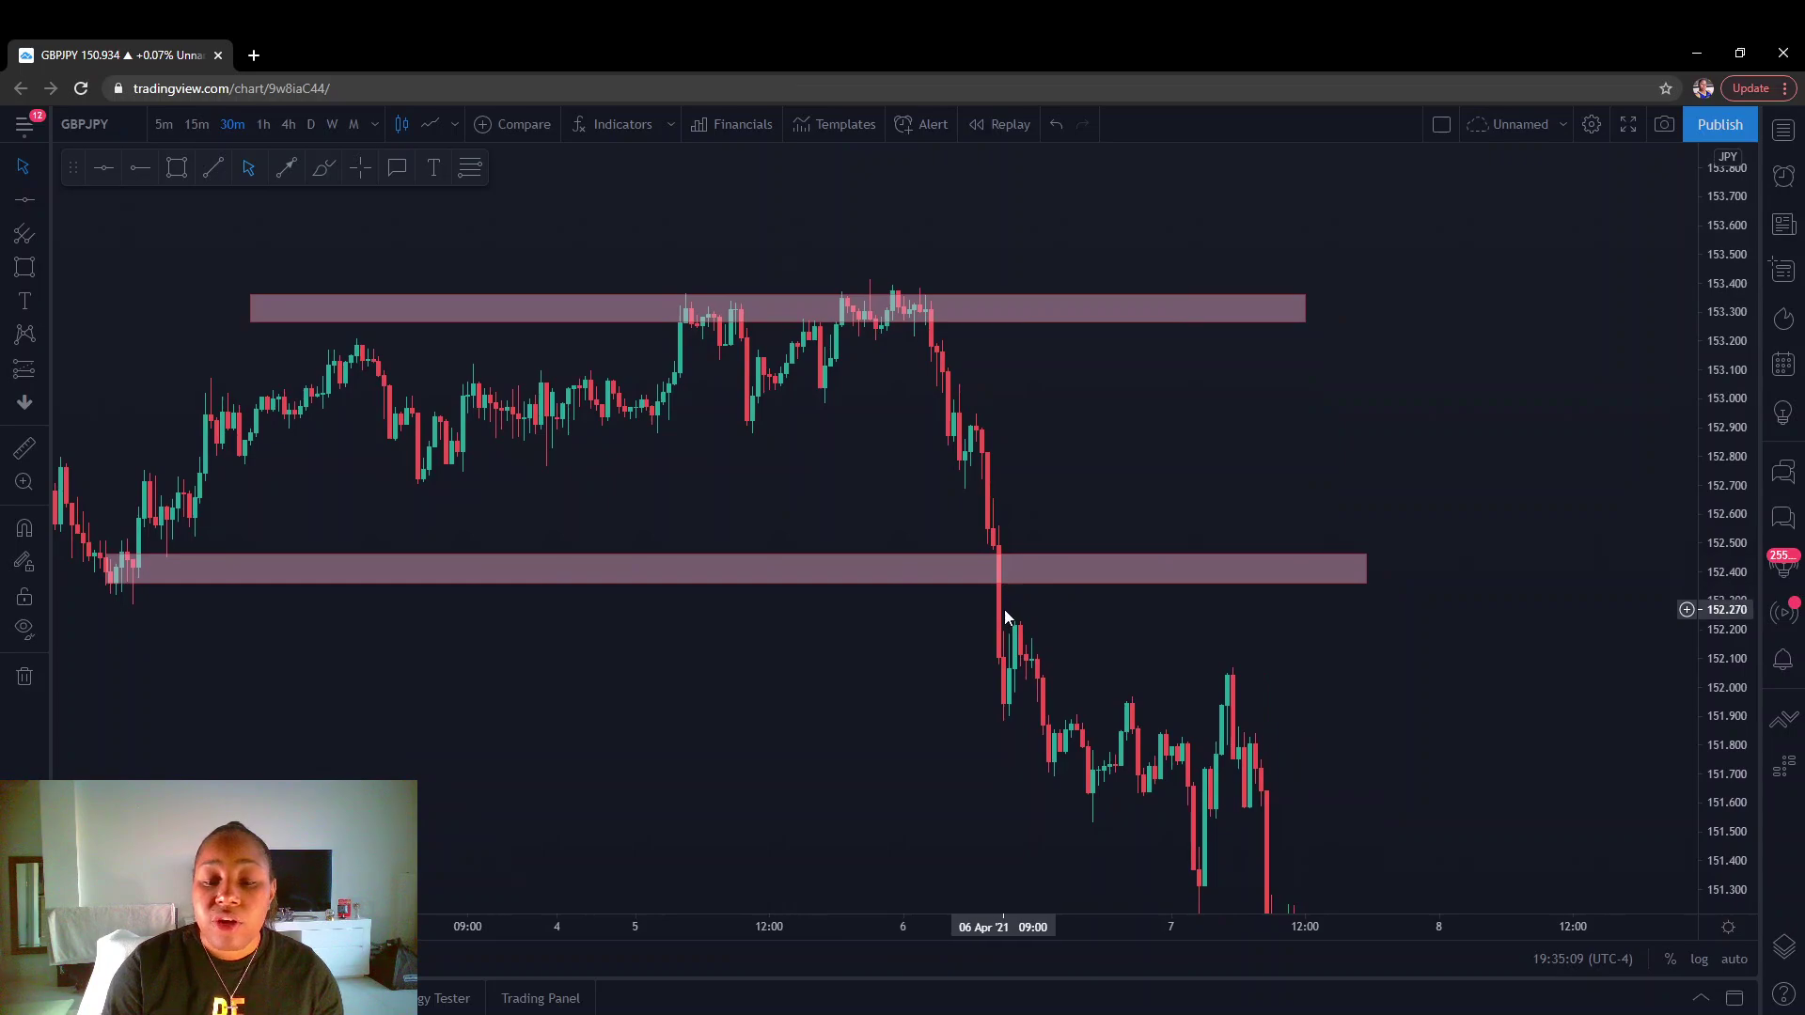
pyautogui.moveTo(944, 665); pyautogui.dragTo(928, 535)
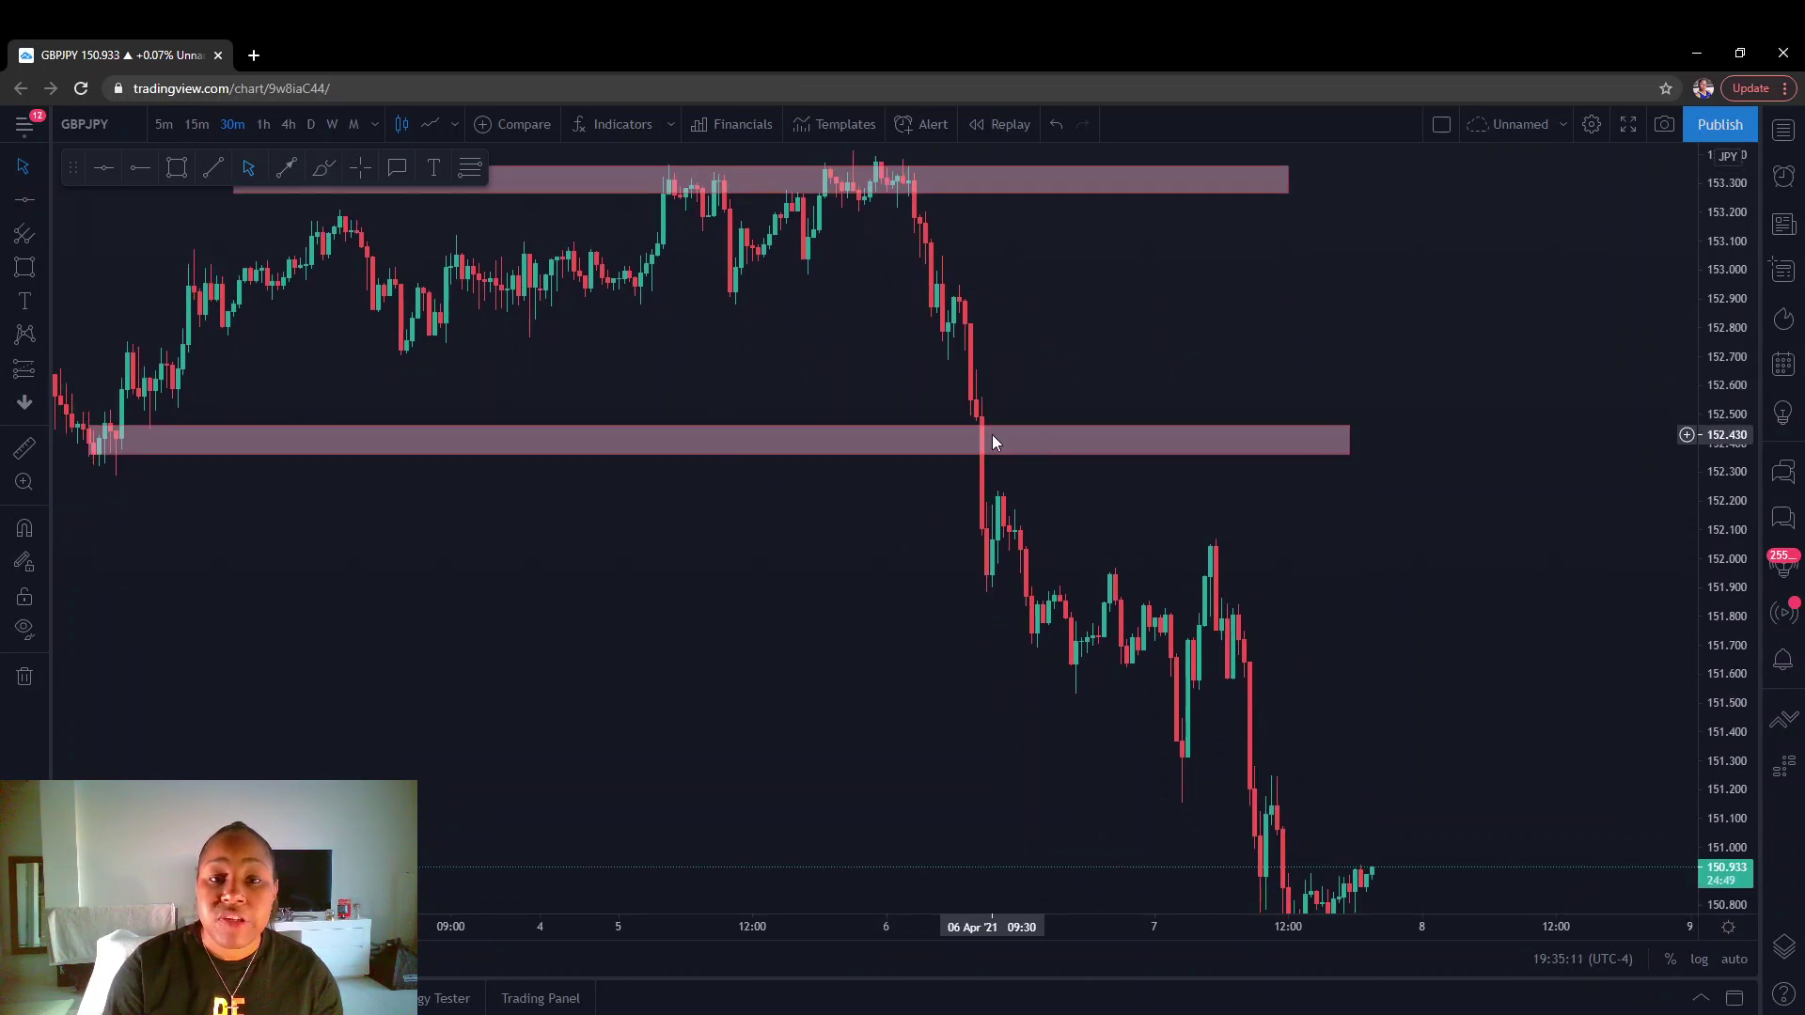
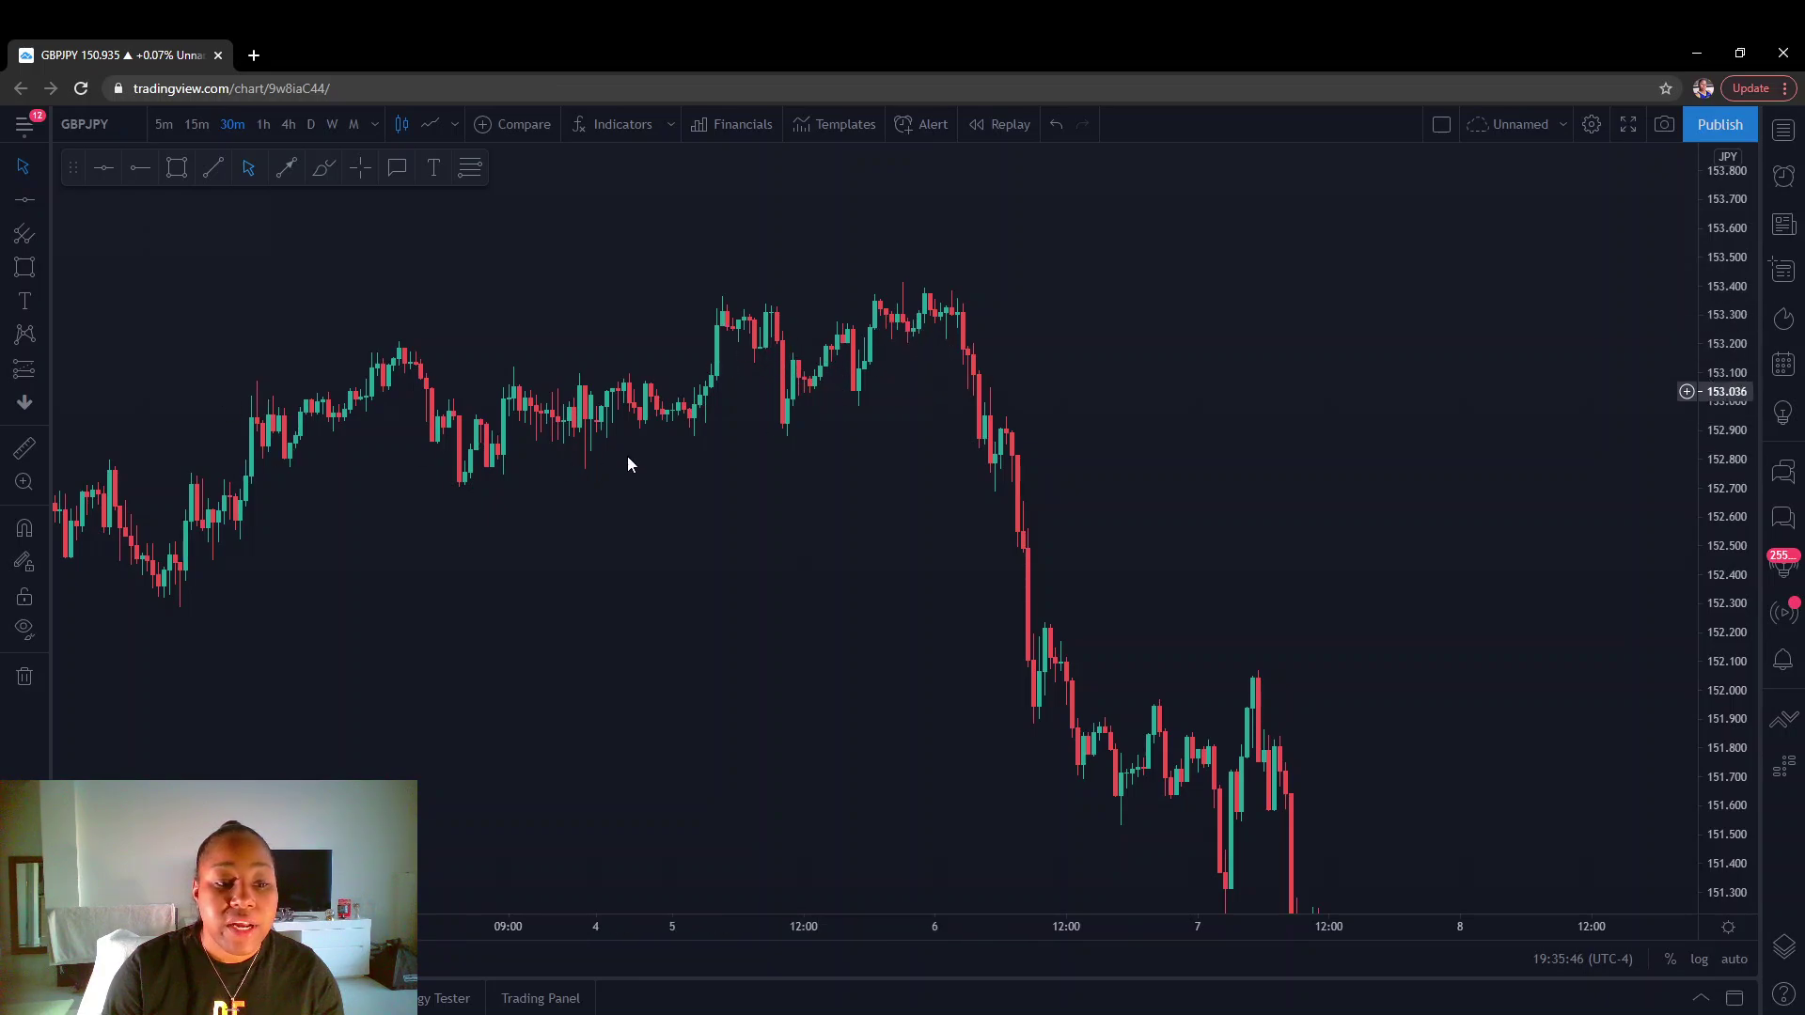
# Draw a rectangle over the consolidation range from about 152.83 to 153.18, and delete it.
pyautogui.moveTo(830, 456); pyautogui.dragTo(779, 458)
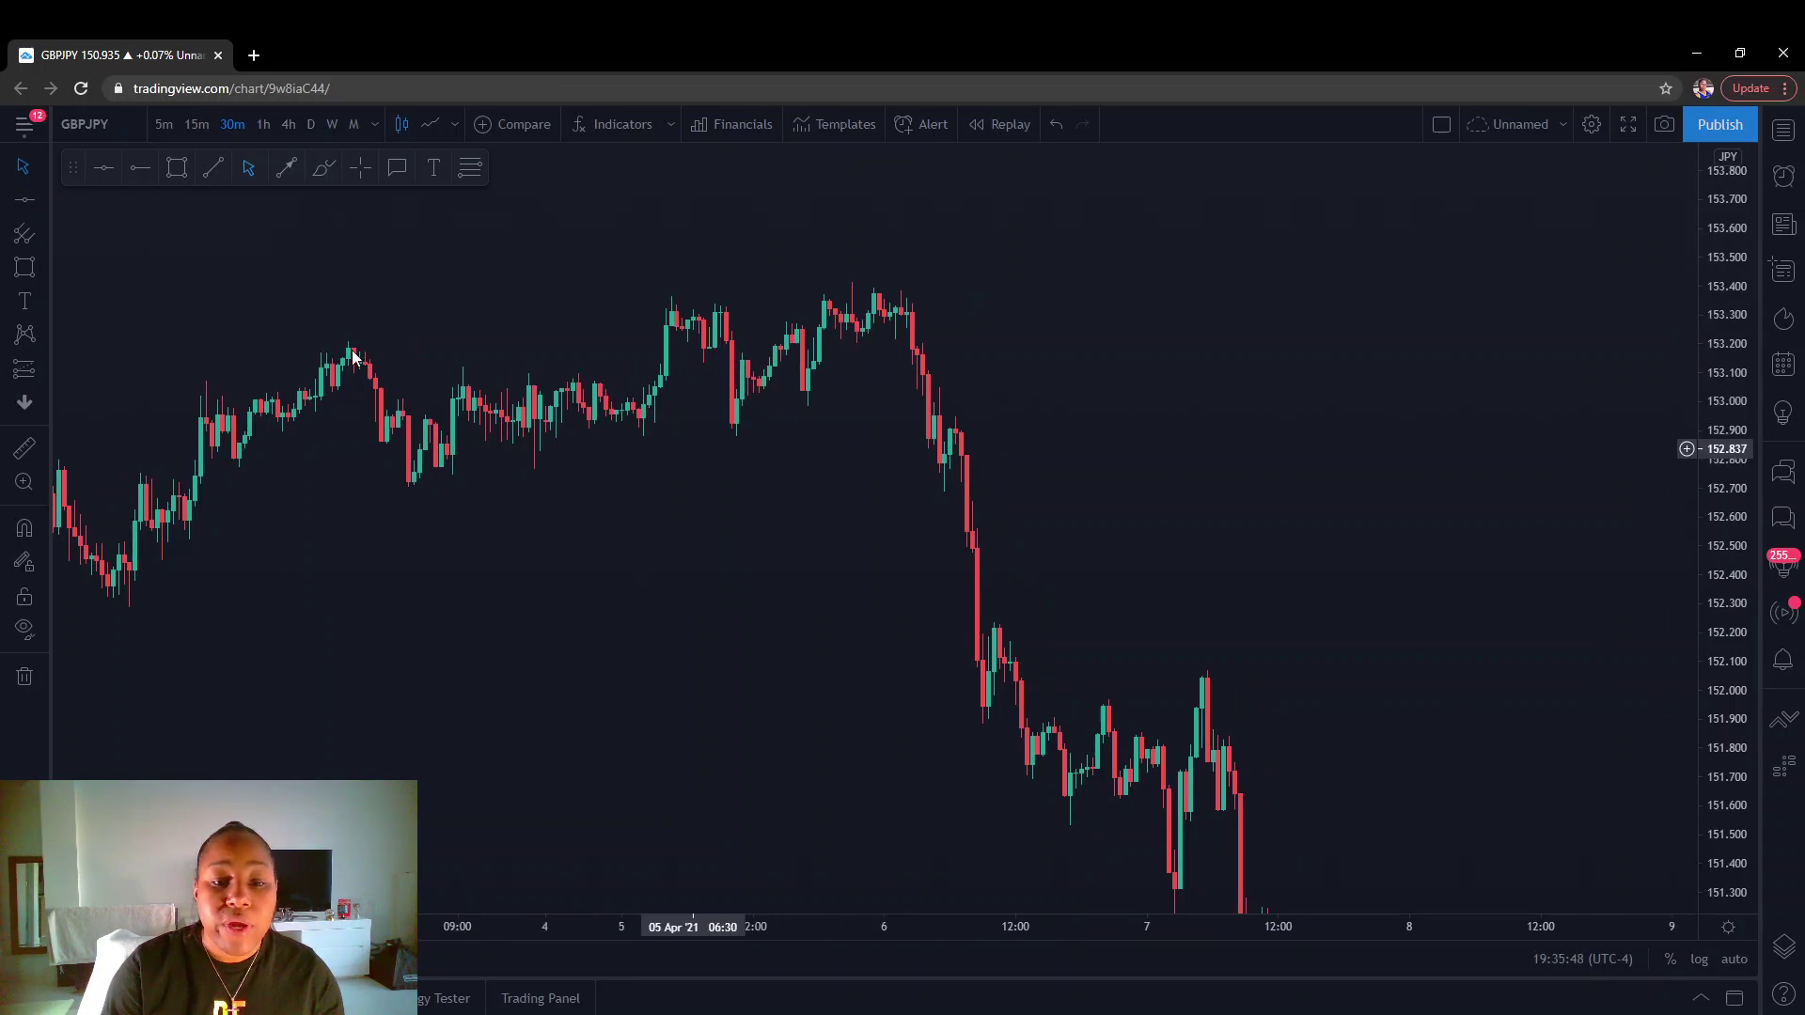
pyautogui.moveTo(206, 350)
pyautogui.mouseDown()
pyautogui.moveTo(1126, 419)
pyautogui.moveTo(1143, 451)
pyautogui.mouseUp()
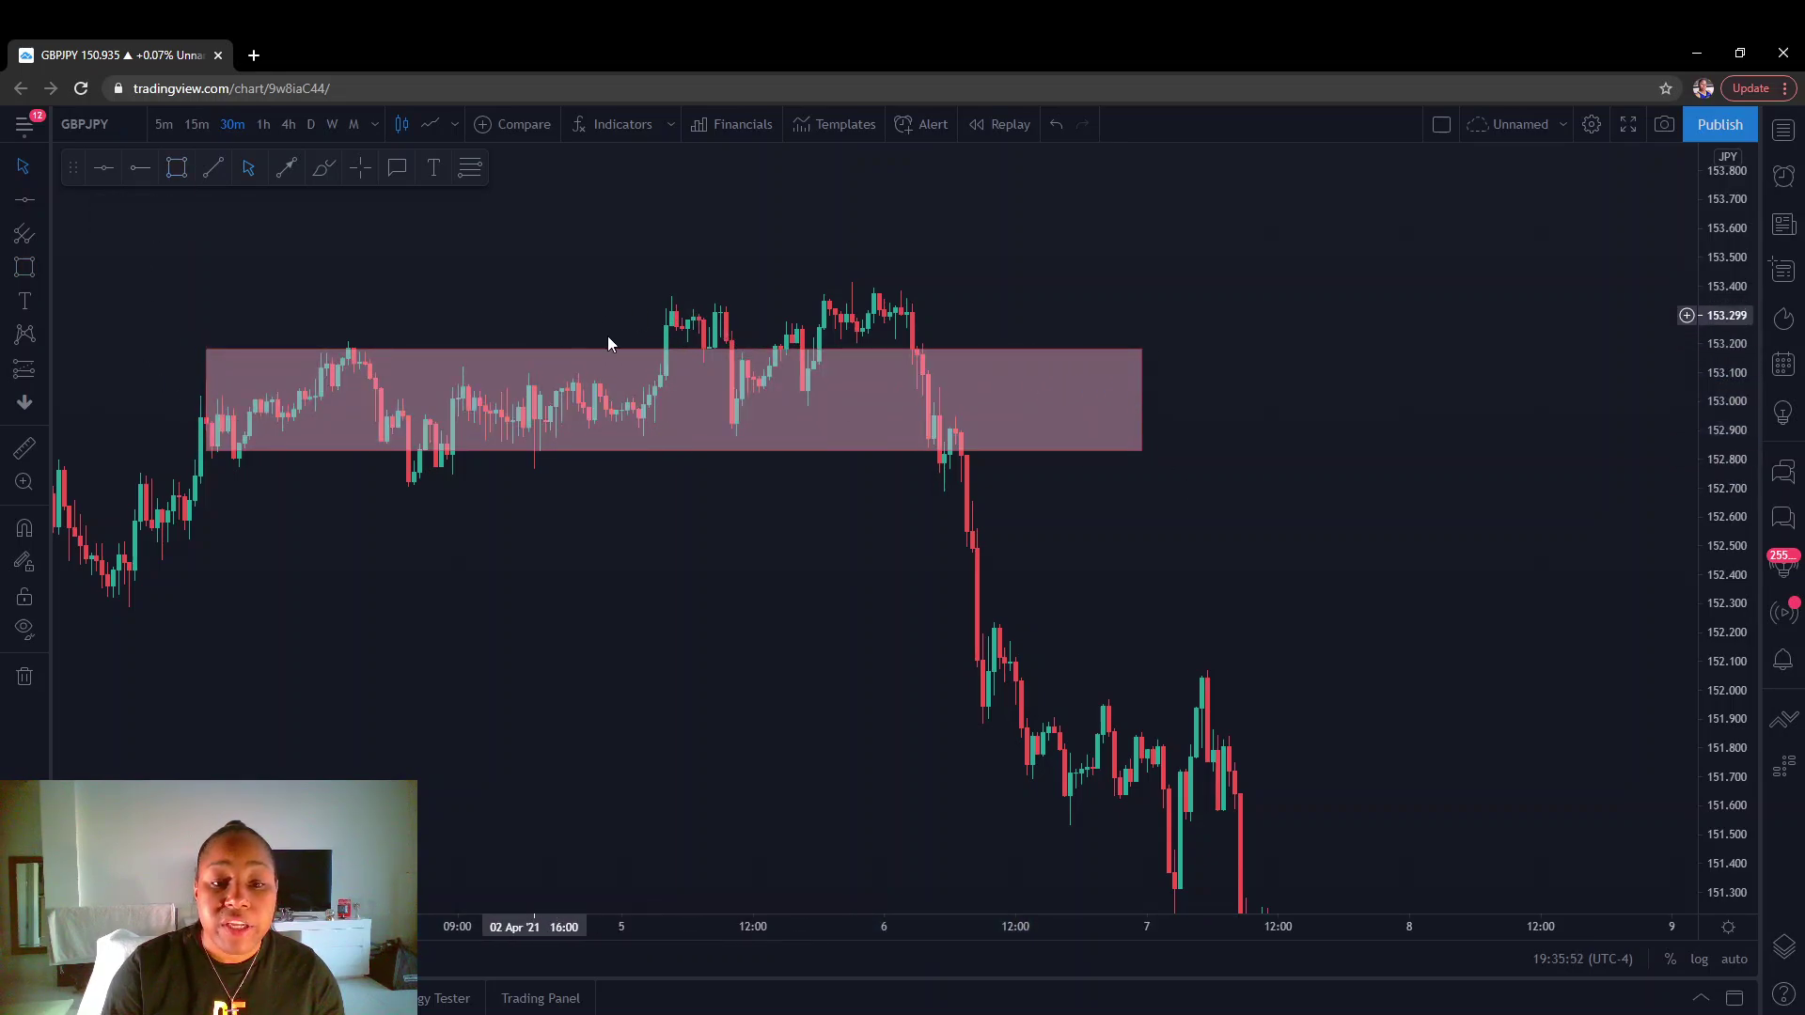
pyautogui.click(883, 451)
pyautogui.click(1028, 517)
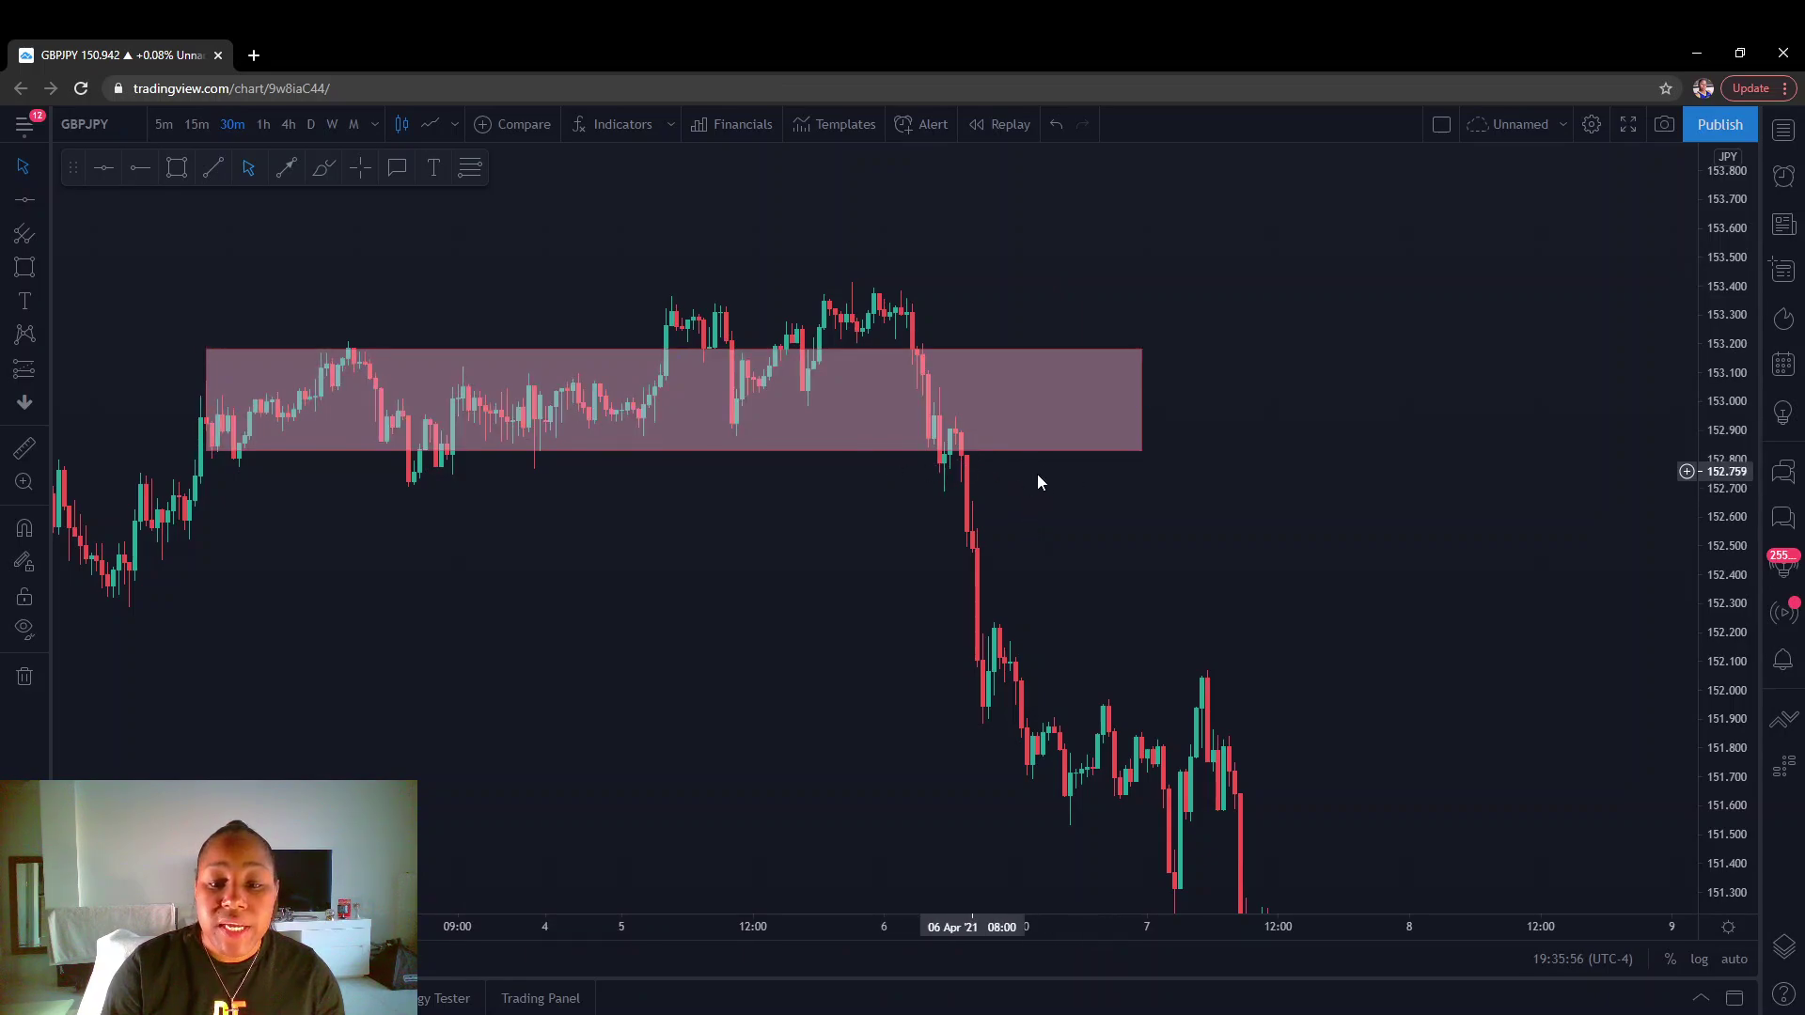
pyautogui.scroll(1, 940, 498)
pyautogui.click(592, 380)
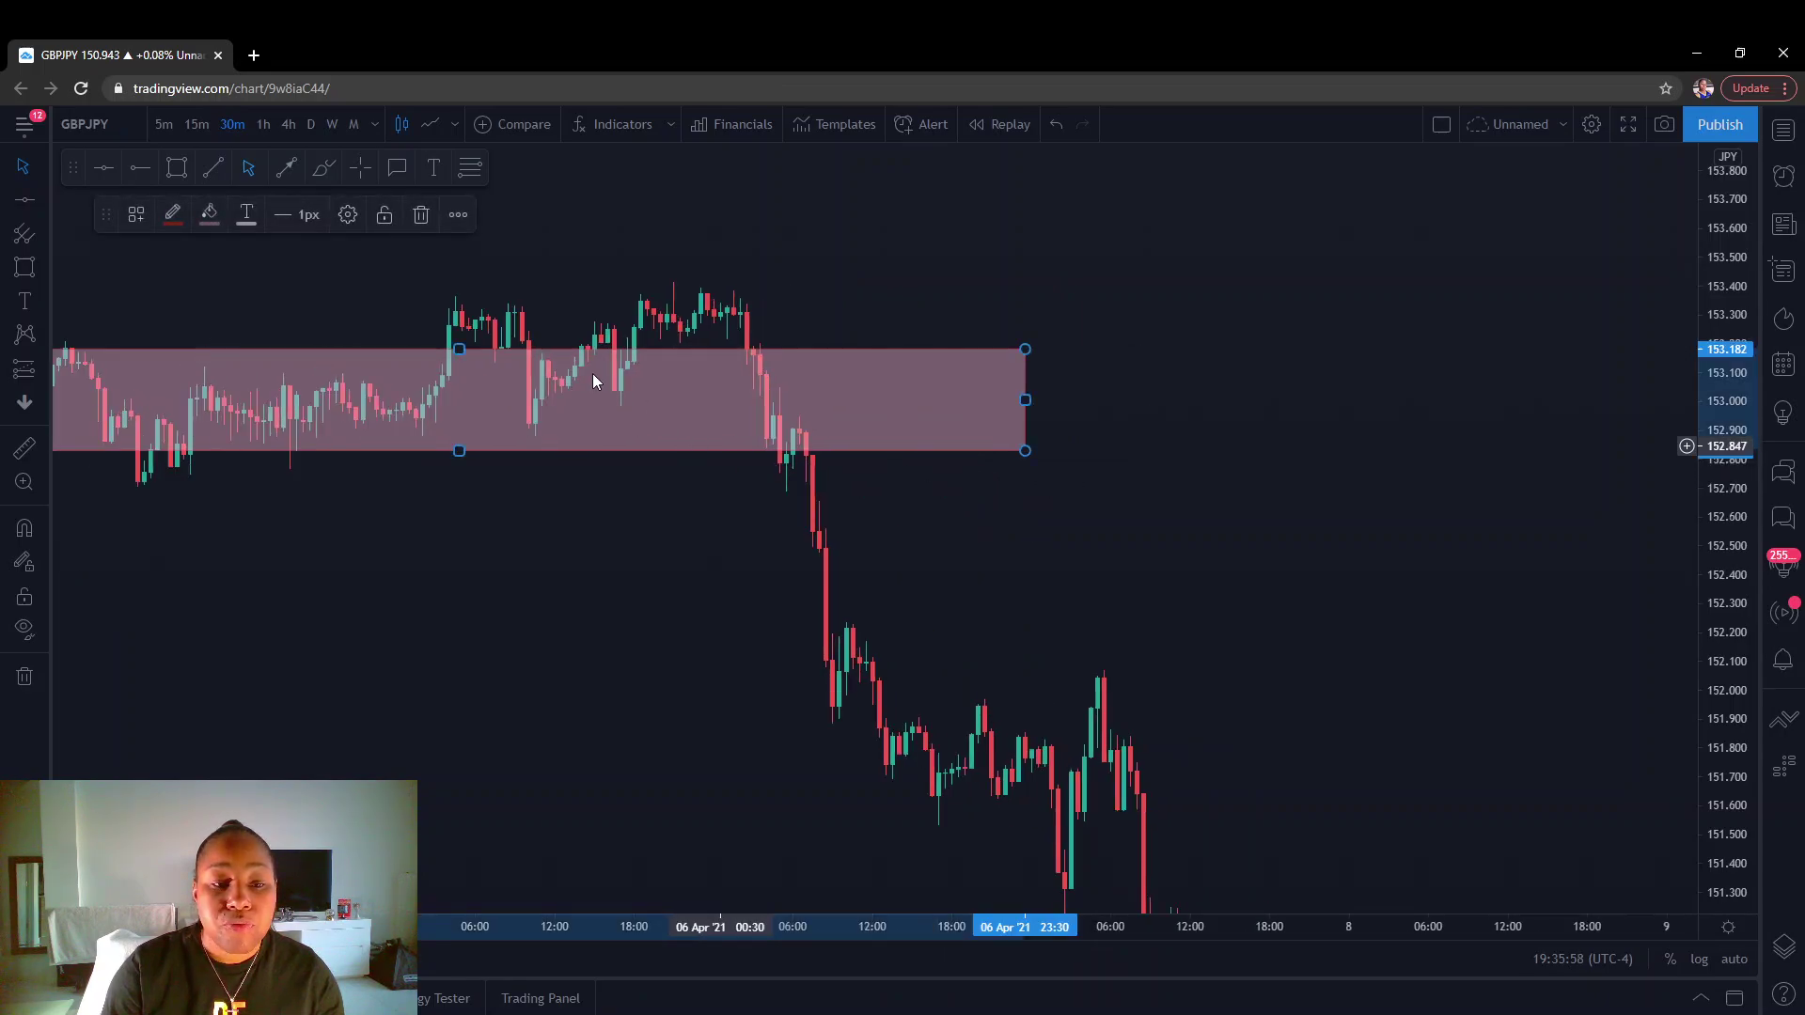
pyautogui.click(416, 220)
# Draw a tall rectangle over the 6 April sell-off from about 153.1 down to 151.7, and delete it.
pyautogui.moveTo(870, 498); pyautogui.dragTo(1250, 535)
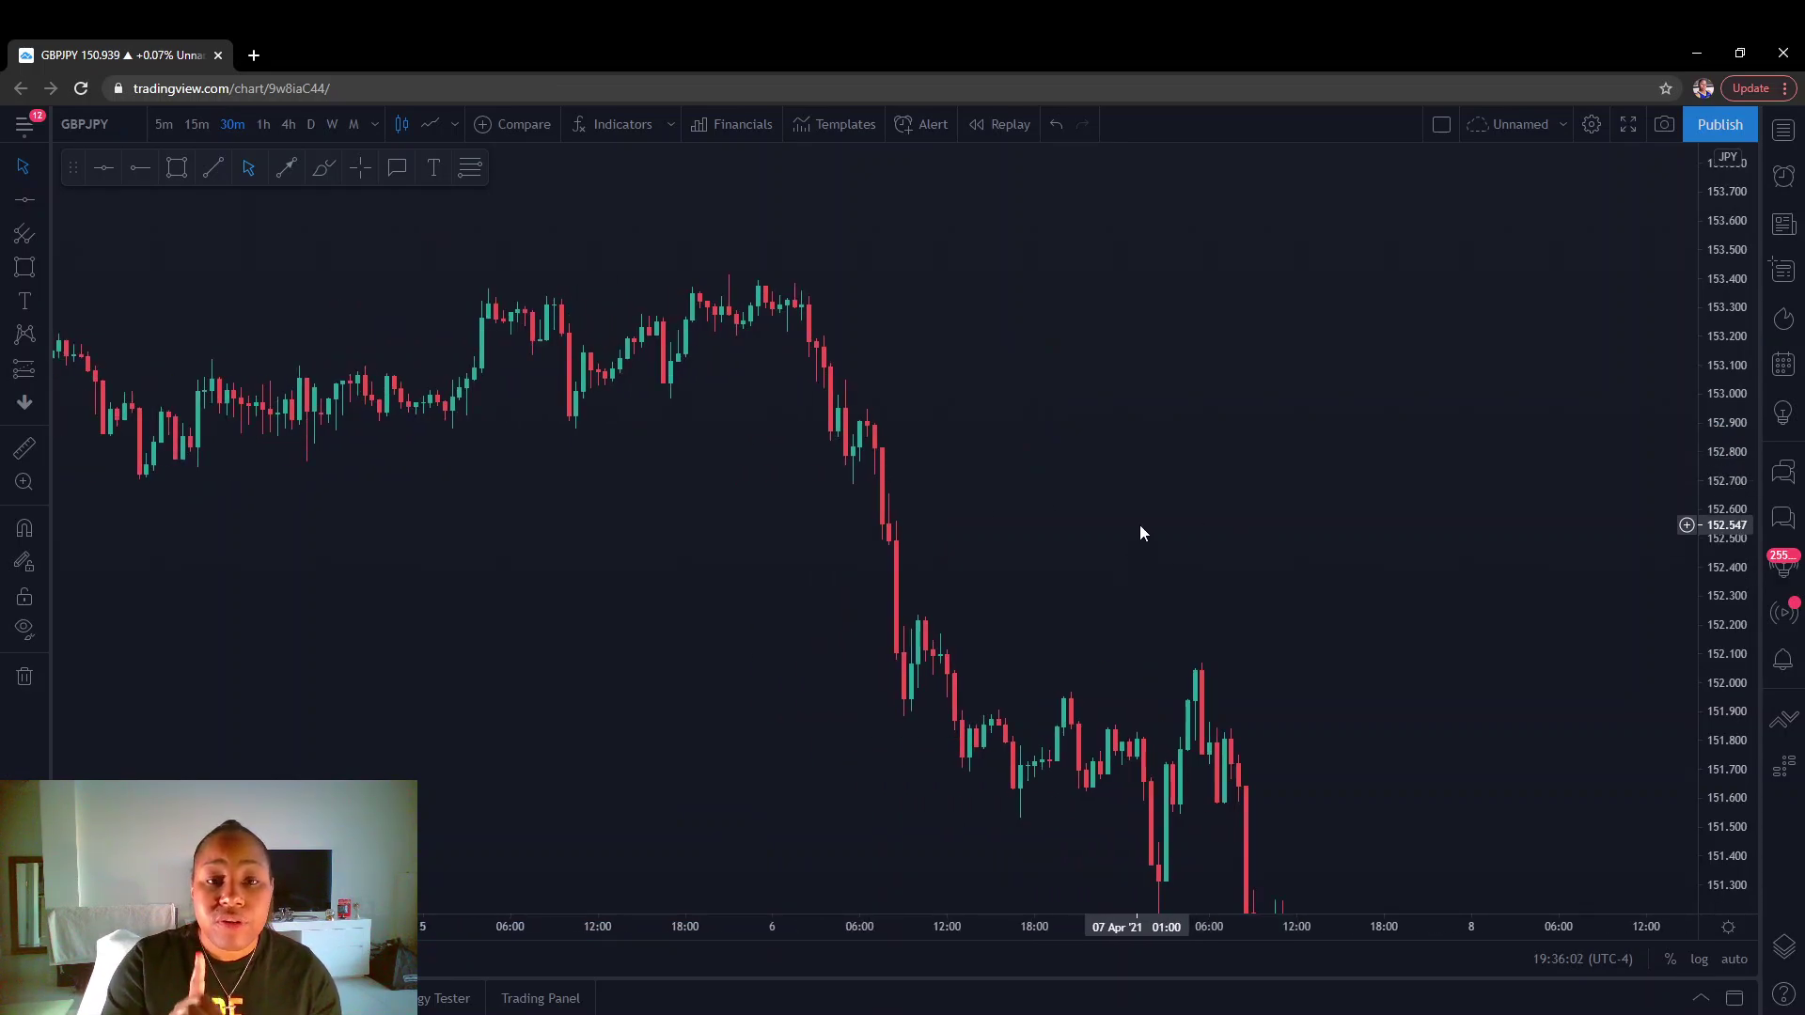
pyautogui.moveTo(1124, 539); pyautogui.dragTo(955, 499)
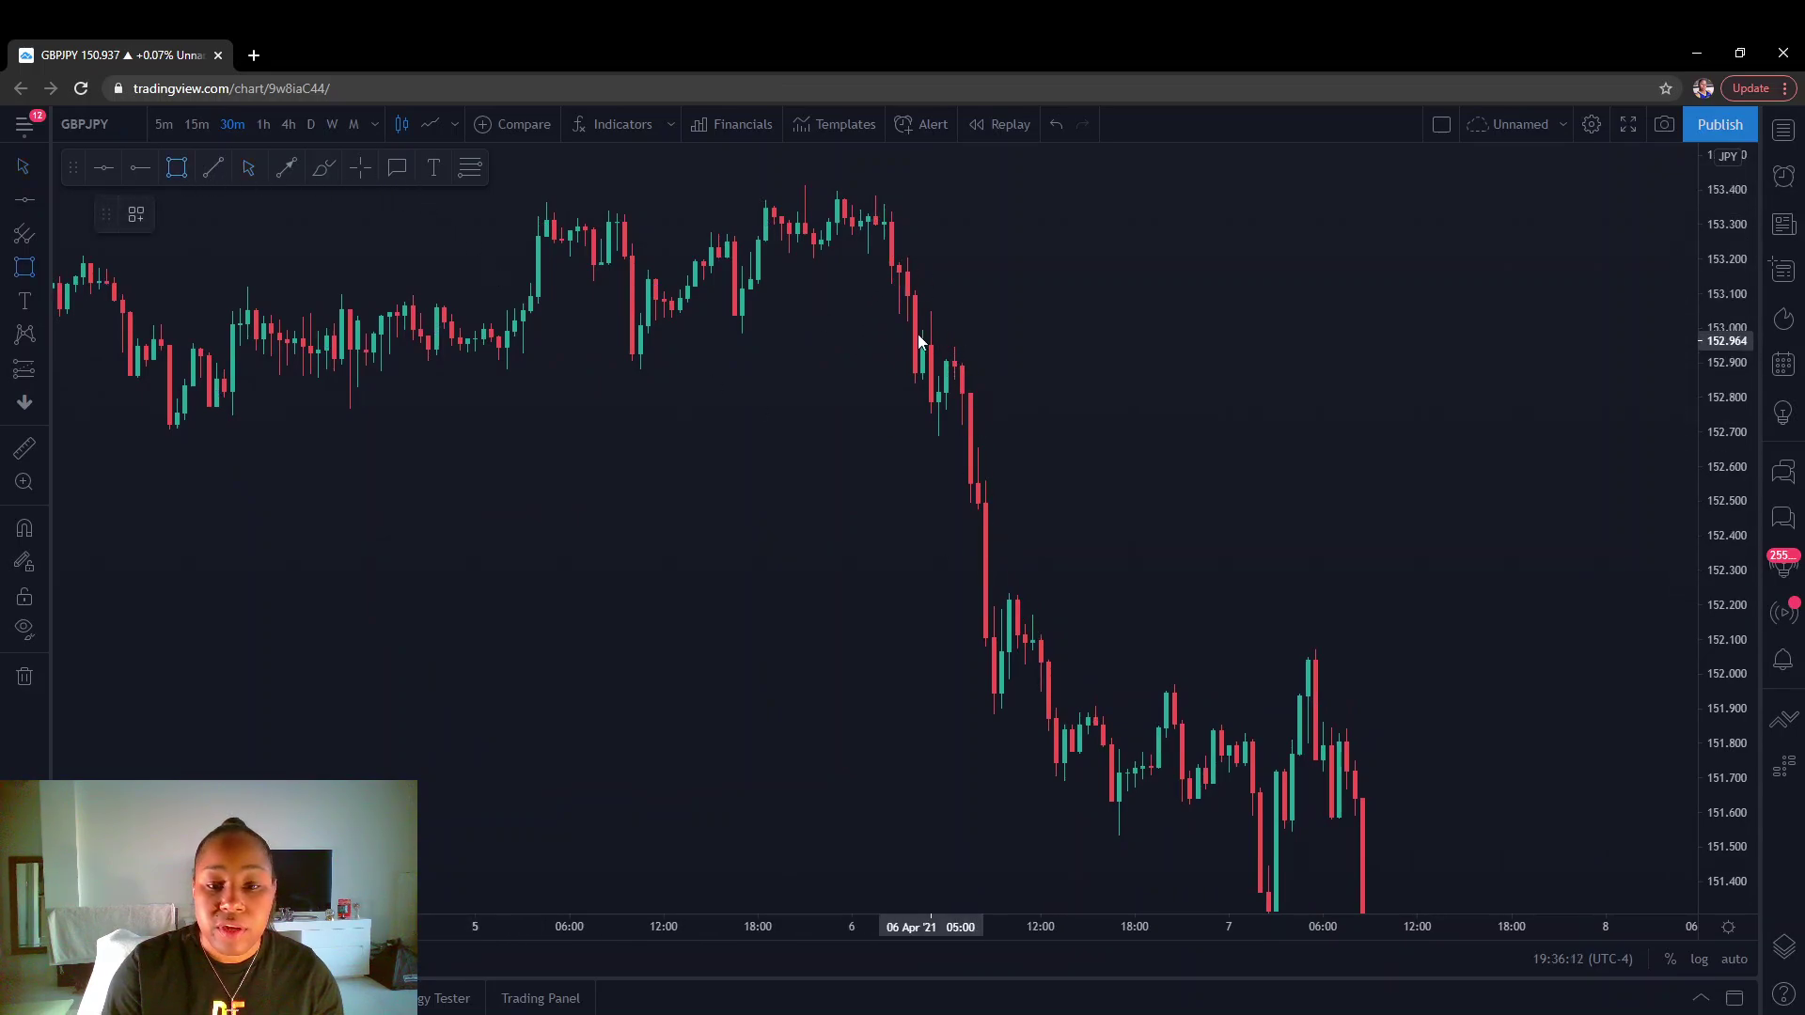
pyautogui.moveTo(899, 295)
pyautogui.mouseDown()
pyautogui.moveTo(1015, 455)
pyautogui.moveTo(1056, 782)
pyautogui.mouseUp()
pyautogui.click(914, 278)
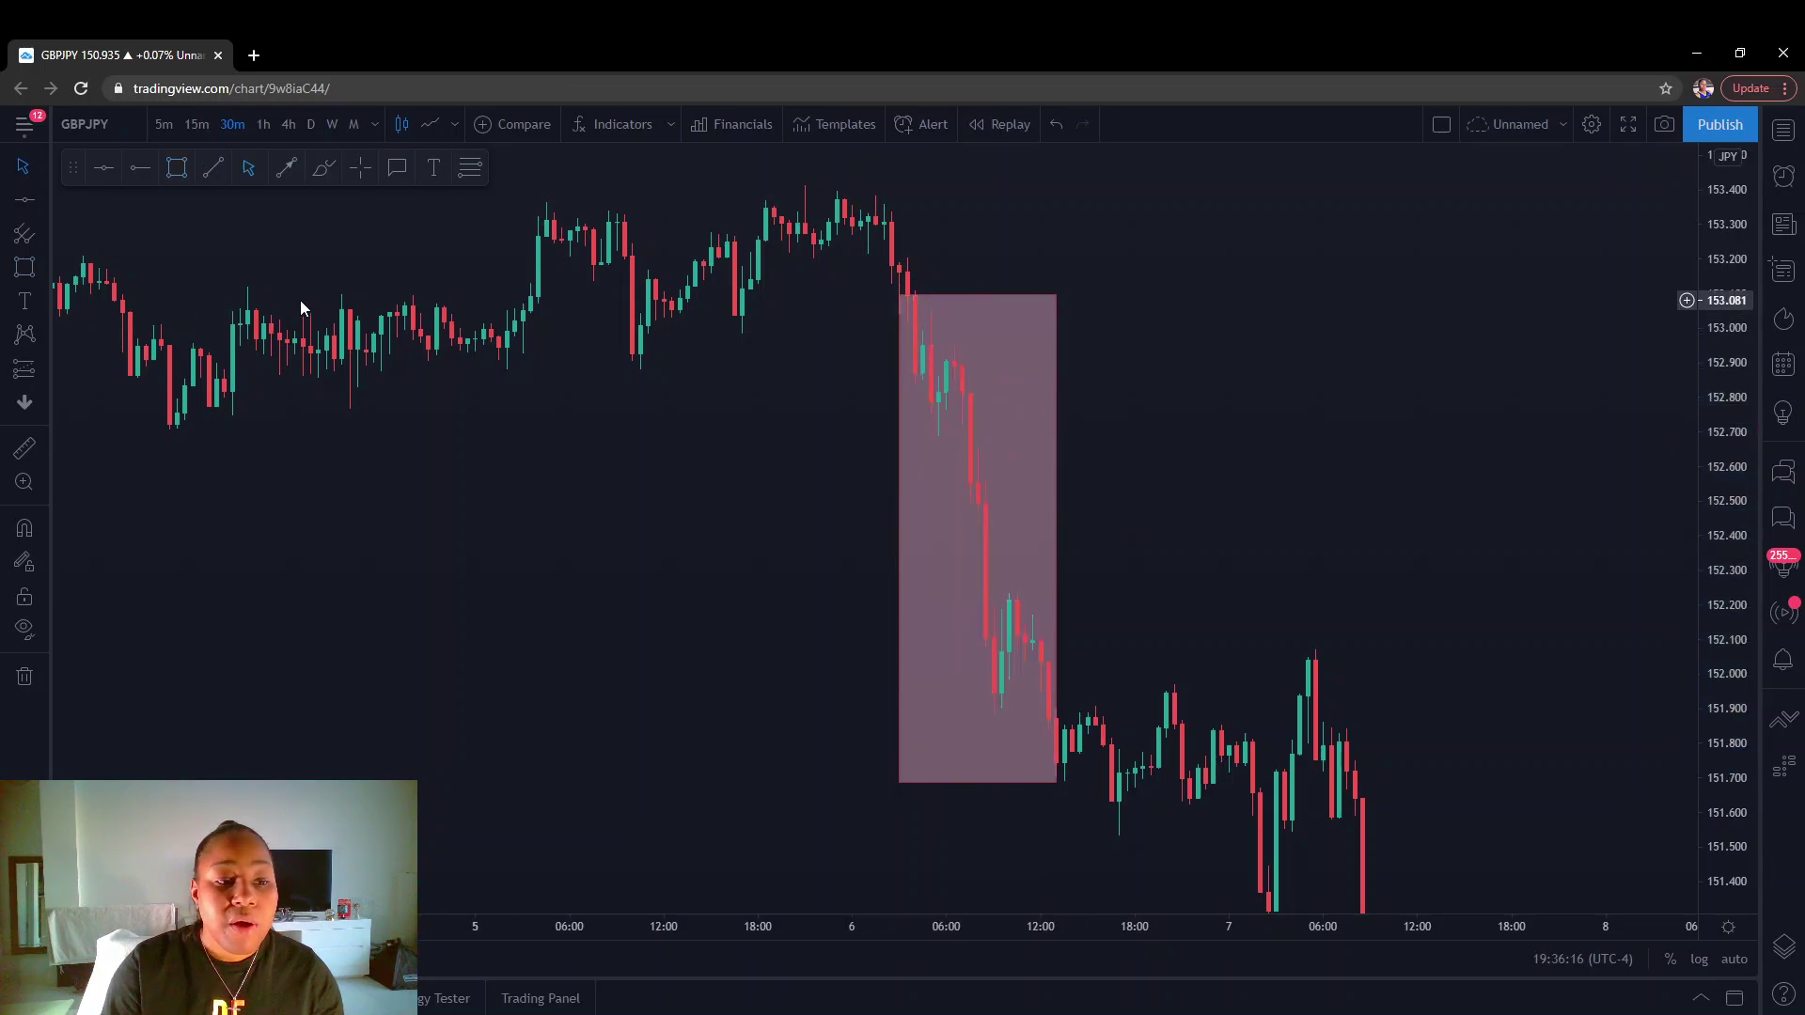
pyautogui.click(929, 315)
pyautogui.click(422, 216)
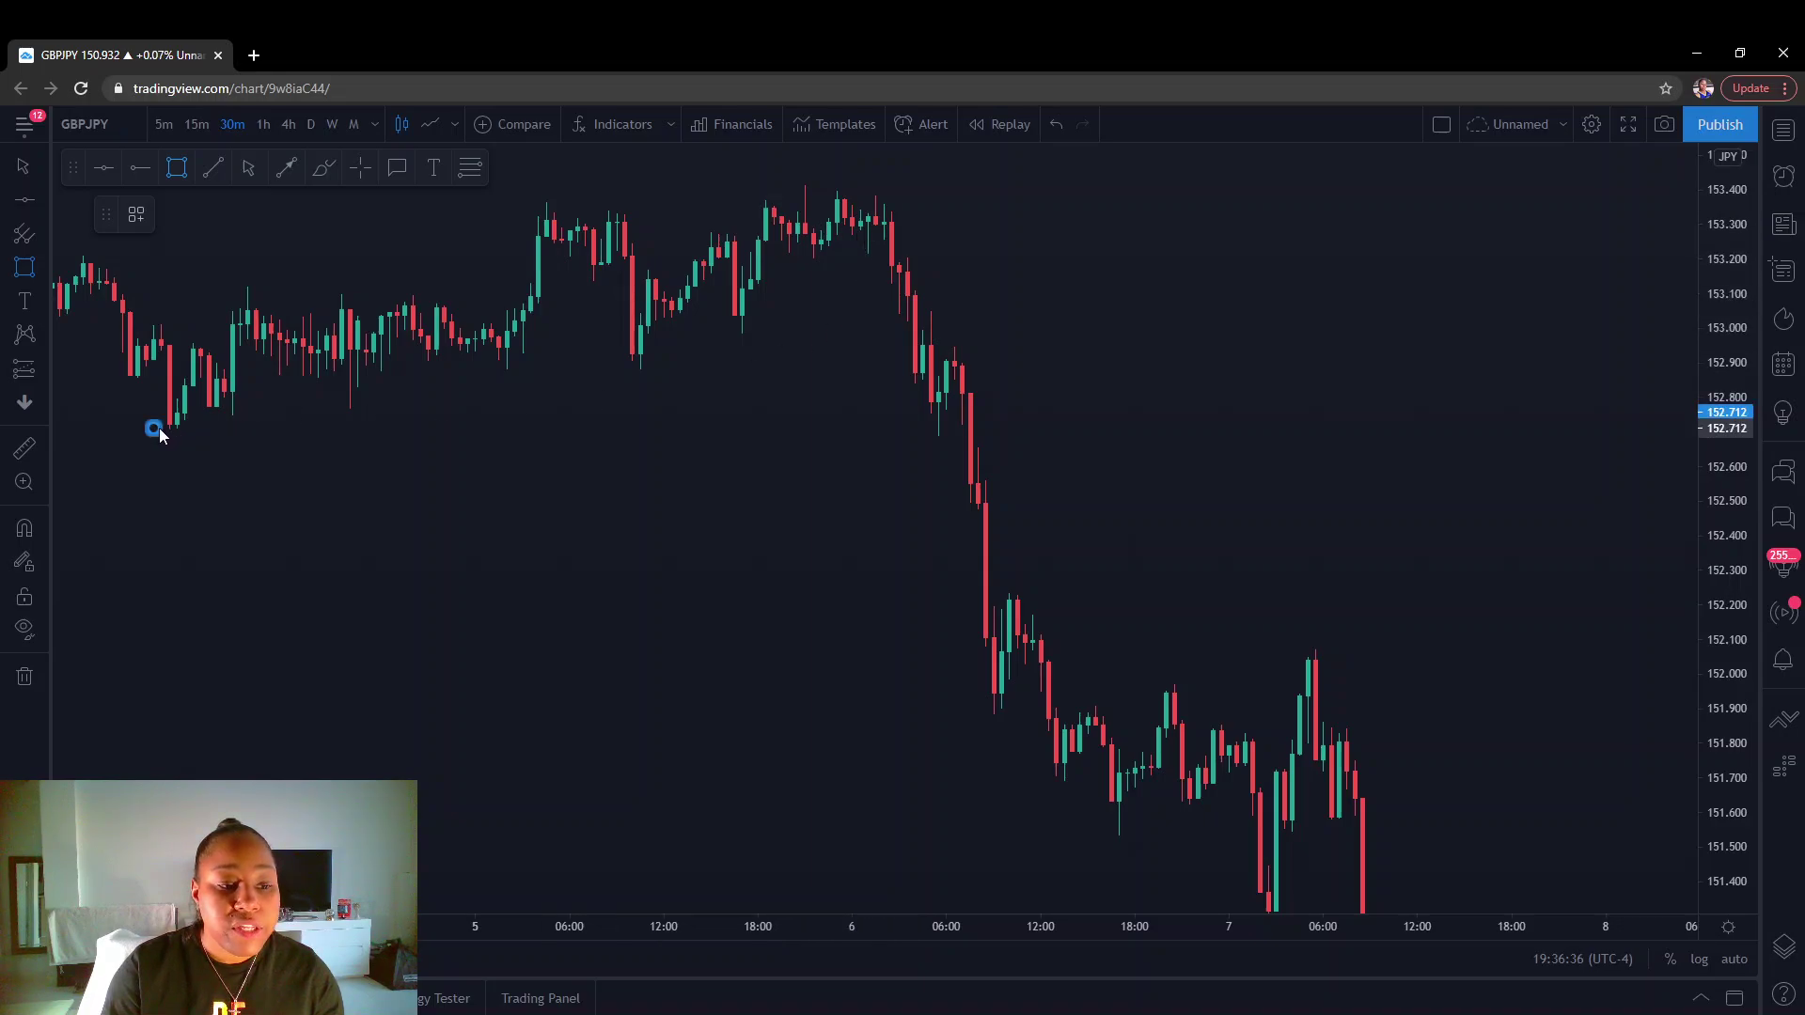
# Draw a thin rectangle along the support lows near 152.7, from 2 April to the breakout on 6 April.
pyautogui.moveTo(158, 431); pyautogui.dragTo(1056, 423)
pyautogui.click(898, 461)
pyautogui.hscroll(5, 858, 457)
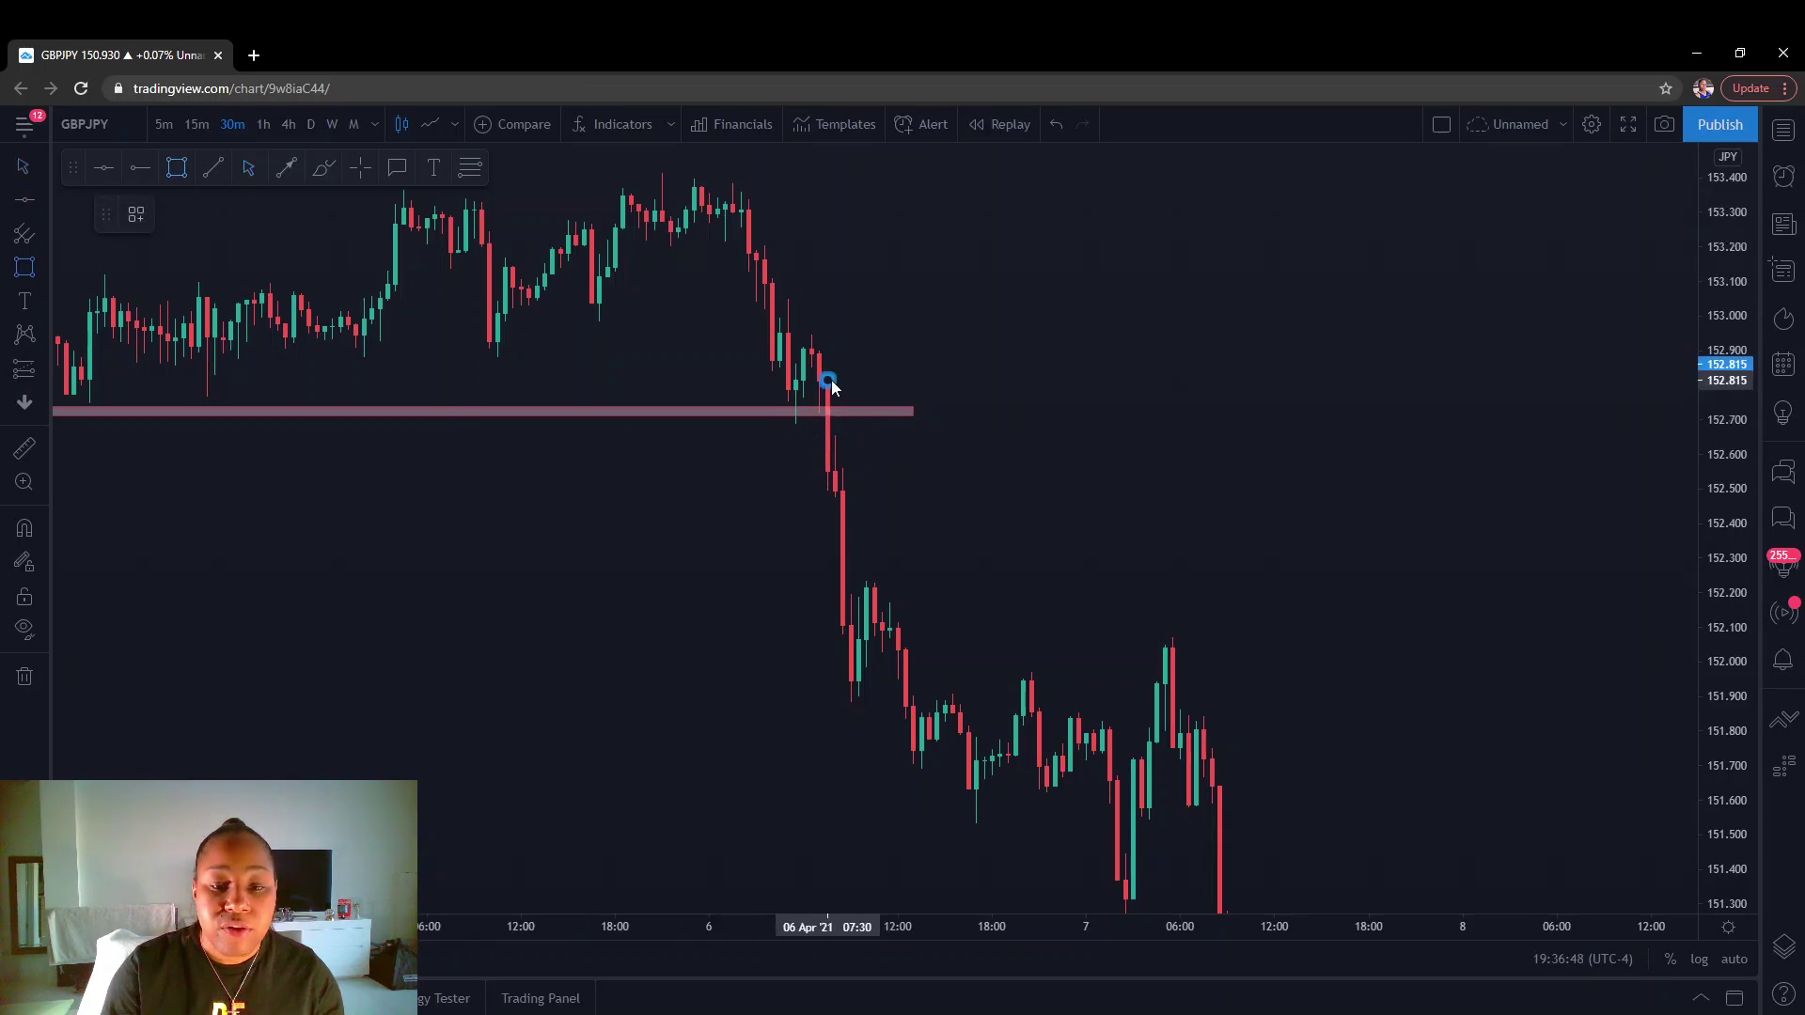
# Draw a rectangle over the bearish candle that breaks support on 6 April, from about 152.82 to 152.53.
pyautogui.moveTo(829, 381); pyautogui.dragTo(858, 497)
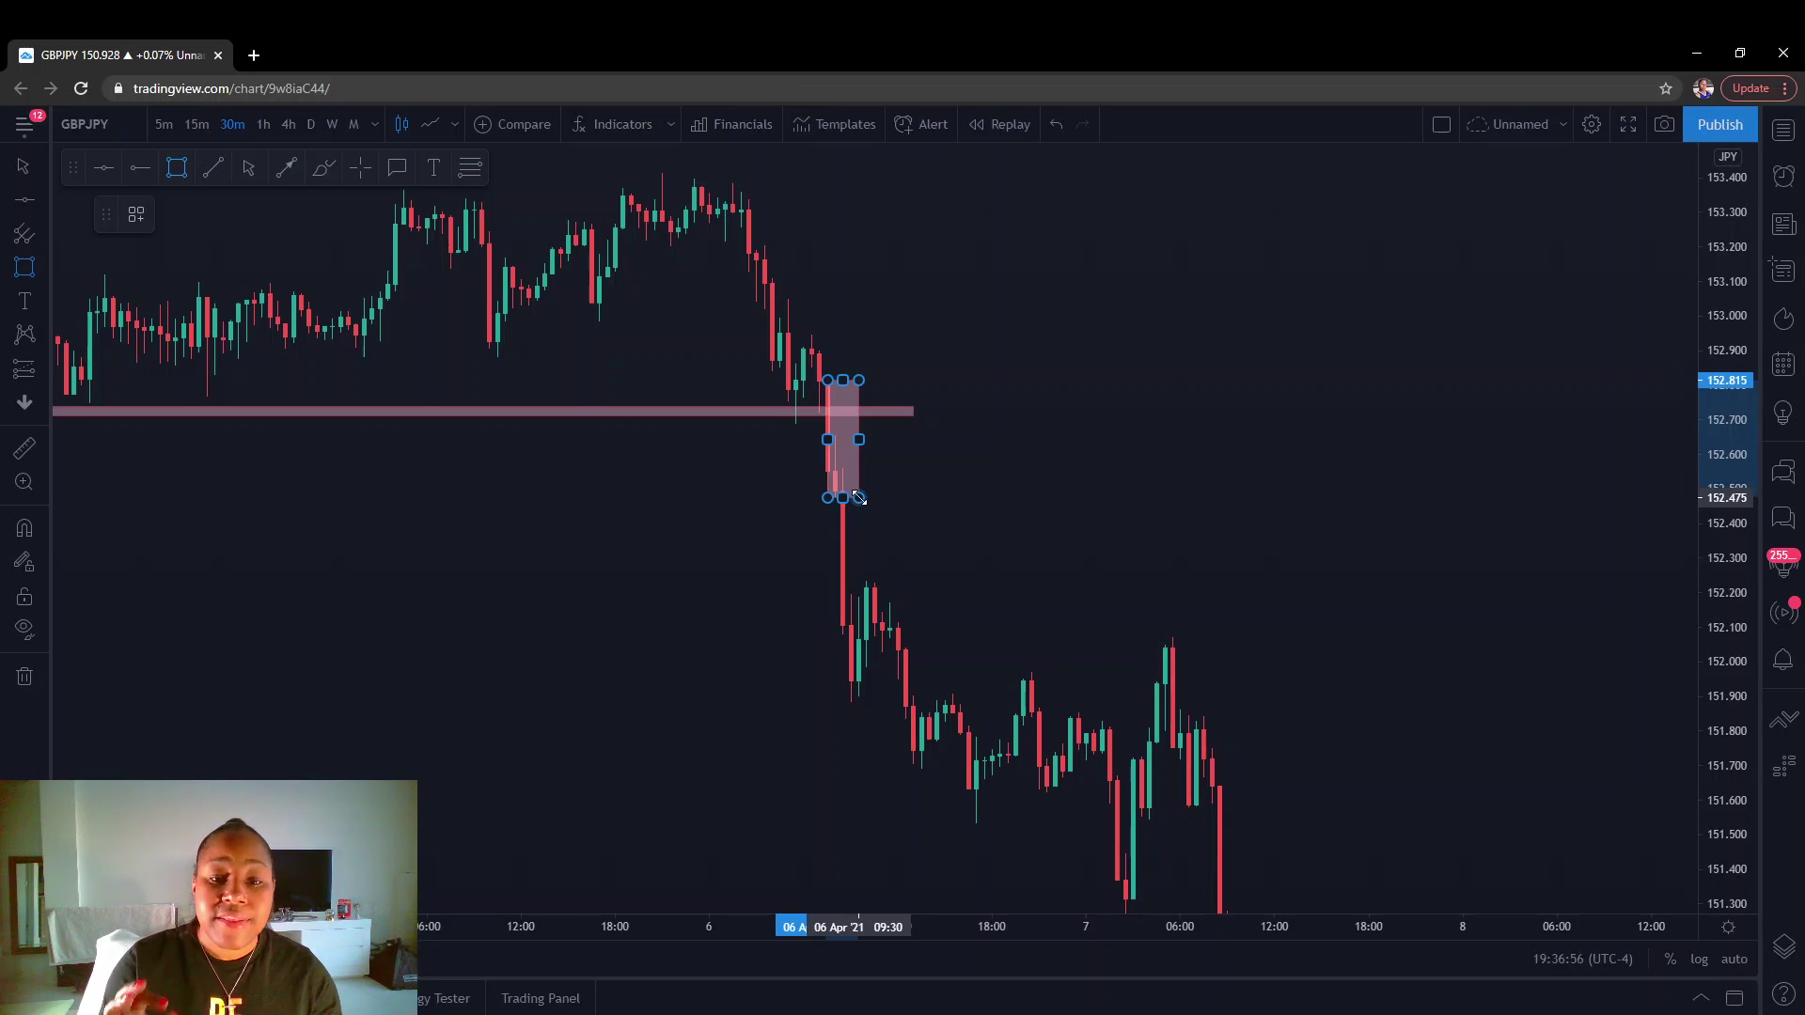
pyautogui.moveTo(860, 498)
pyautogui.mouseDown()
pyautogui.moveTo(835, 470)
pyautogui.moveTo(898, 505)
pyautogui.moveTo(861, 489)
pyautogui.mouseUp()
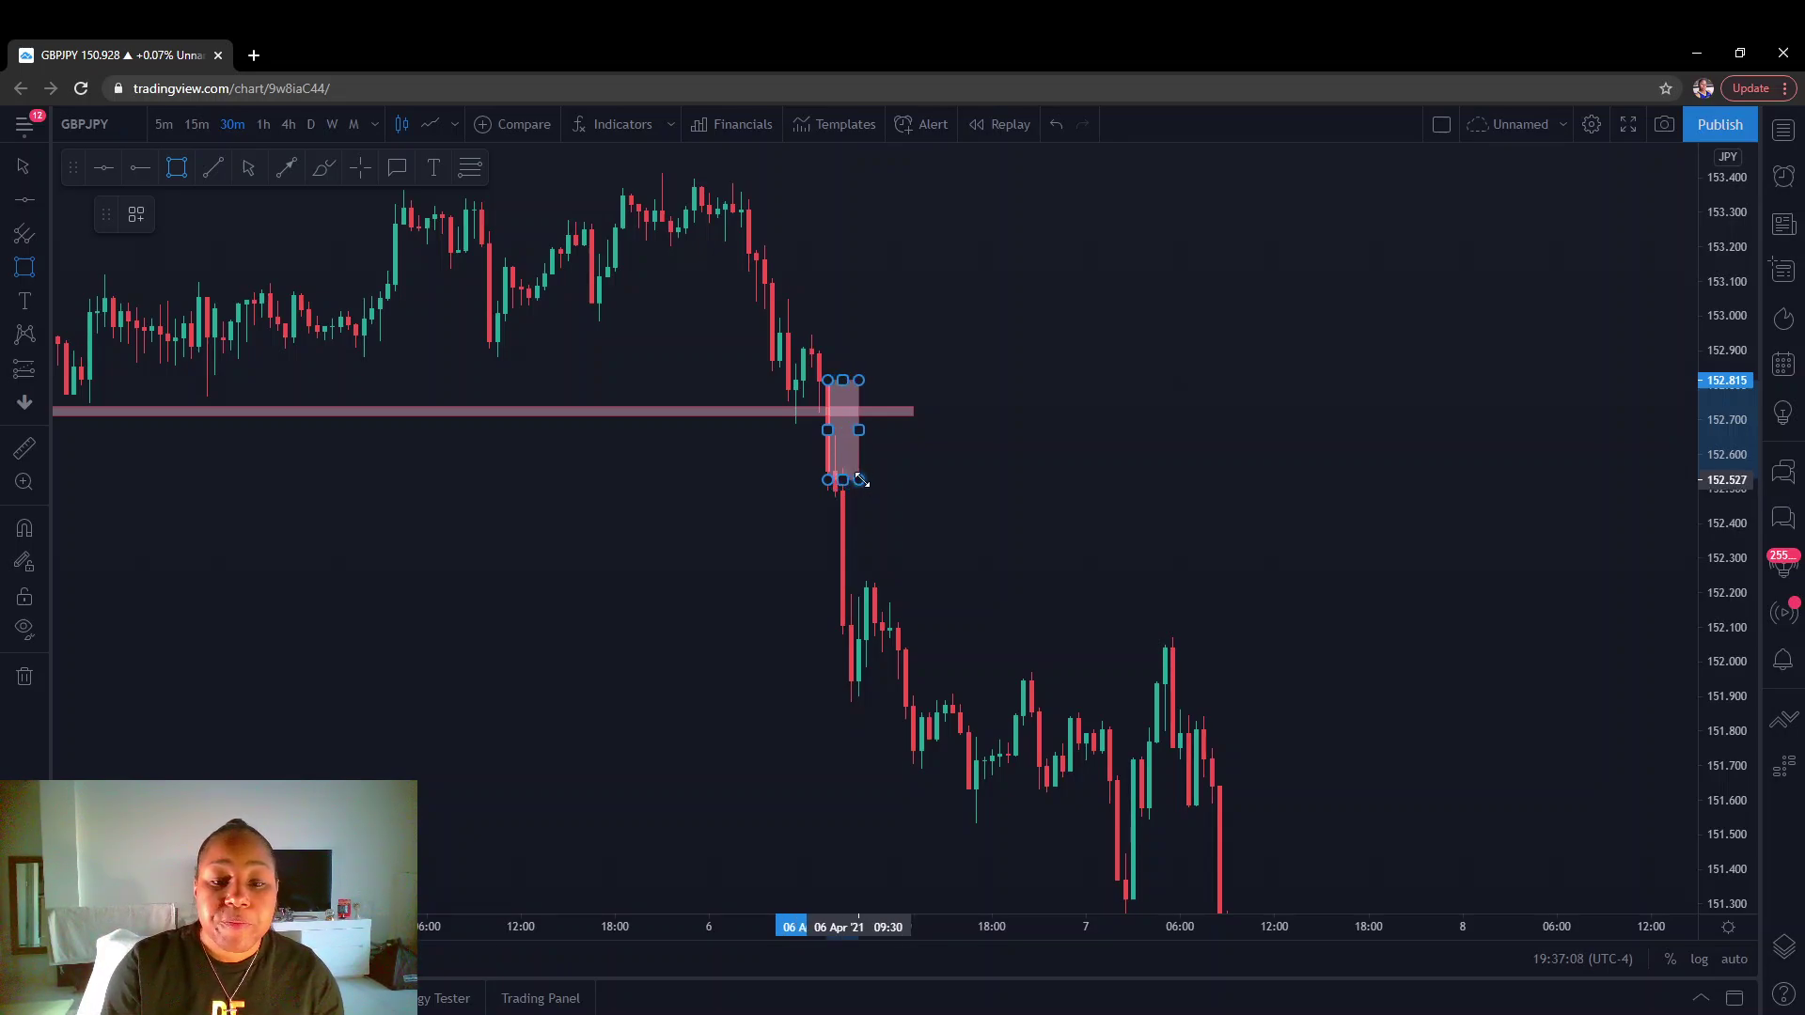
pyautogui.click(861, 480)
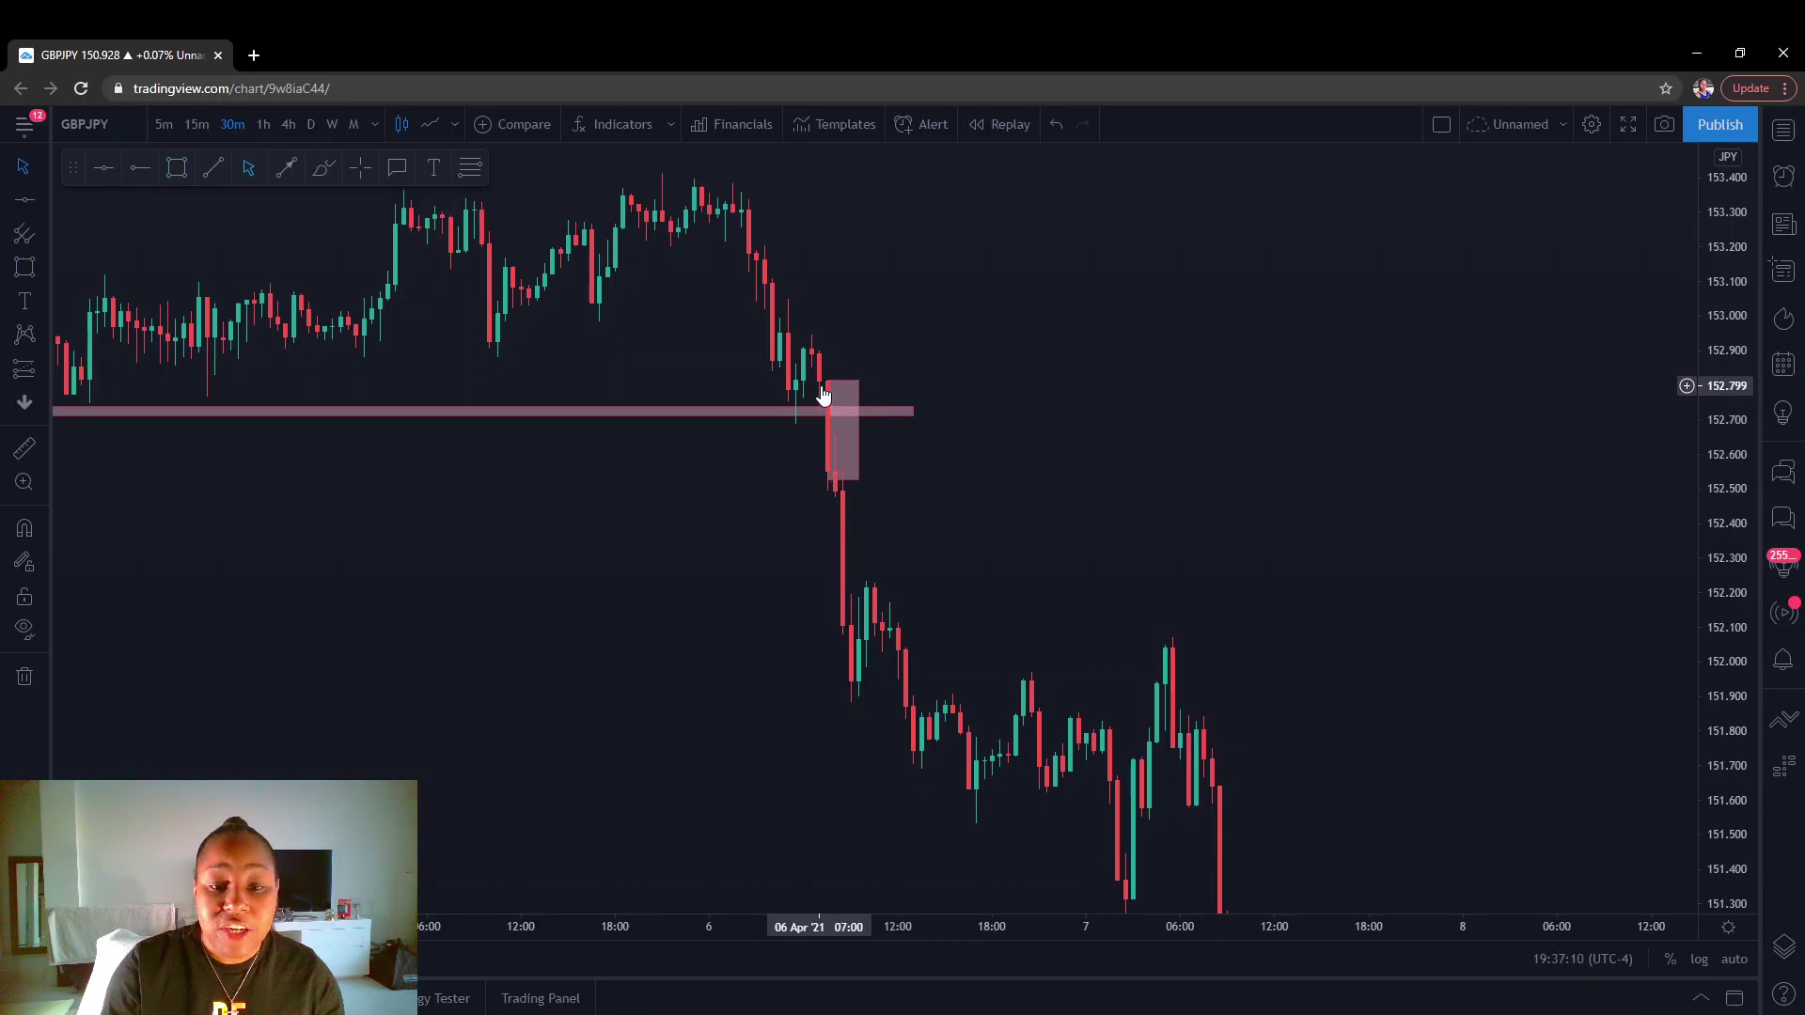
pyautogui.press('Escape')
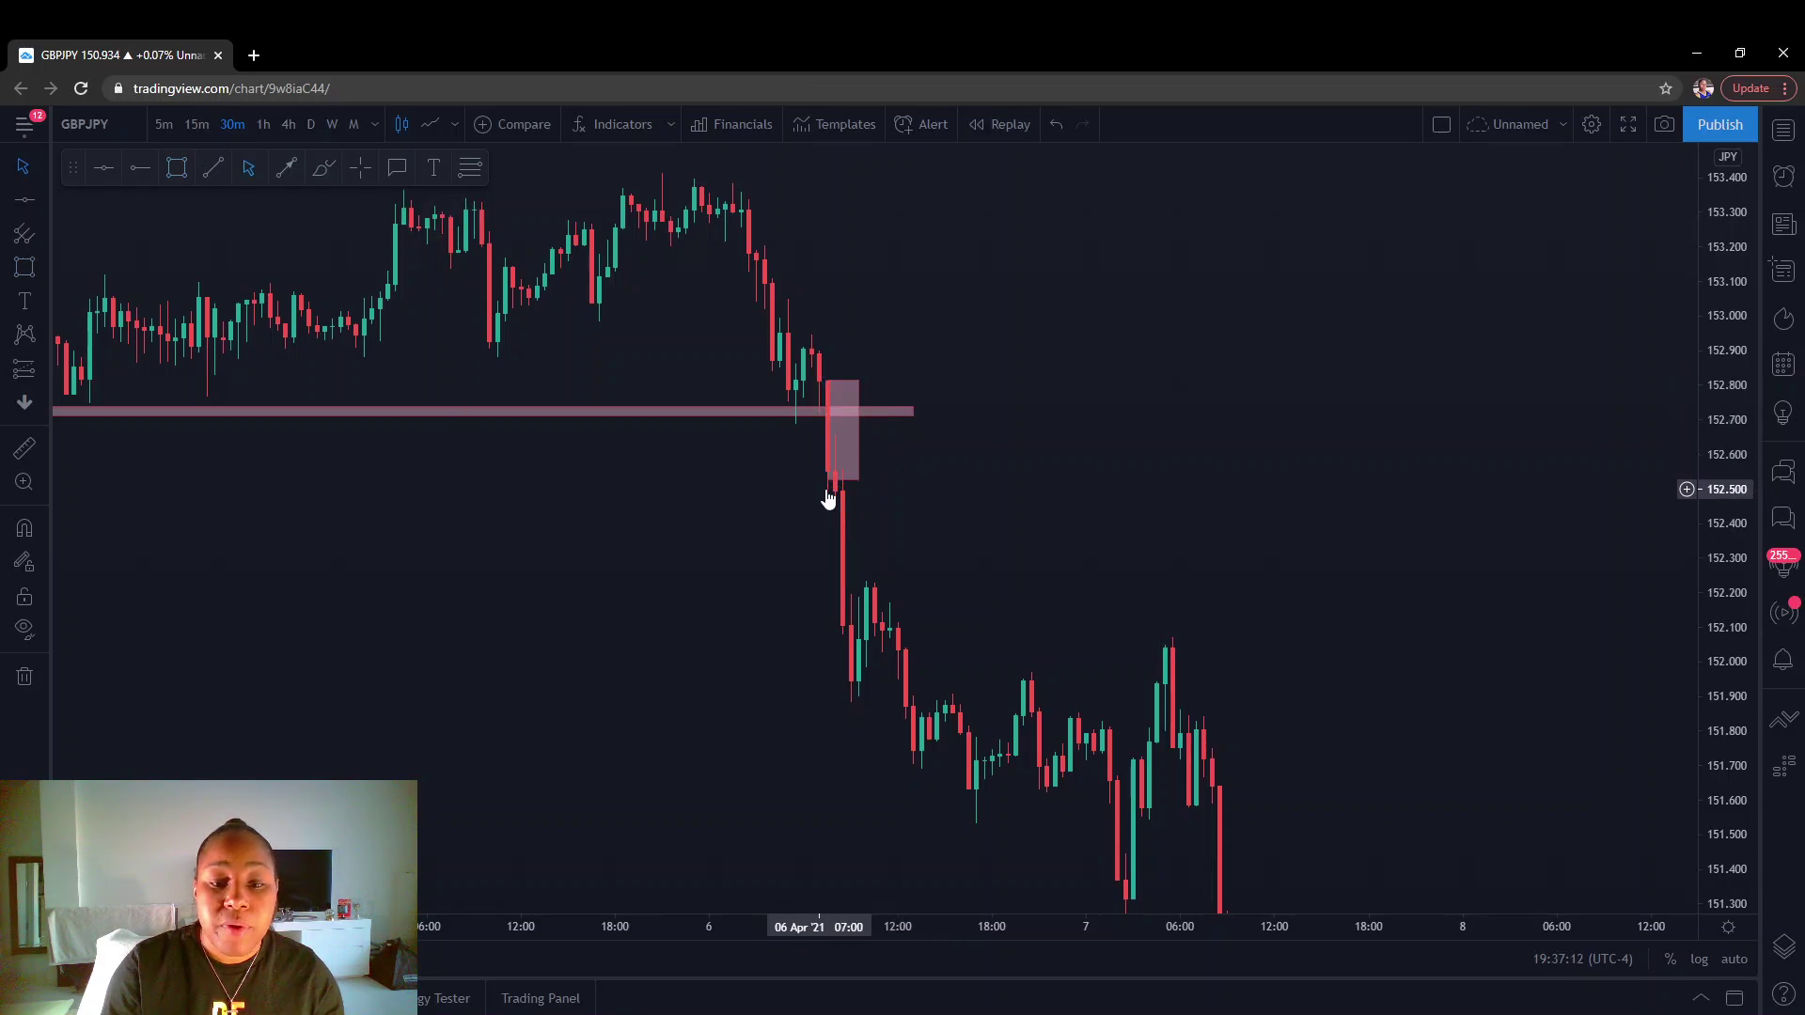
# Stretch the breakout candle's rectangle forward in time to about 12 April, with its lower edge at about 152.49.
pyautogui.moveTo(839, 483); pyautogui.dragTo(1688, 438)
pyautogui.scroll(-2, 1410, 597)
pyautogui.moveTo(1426, 603); pyautogui.dragTo(882, 612)
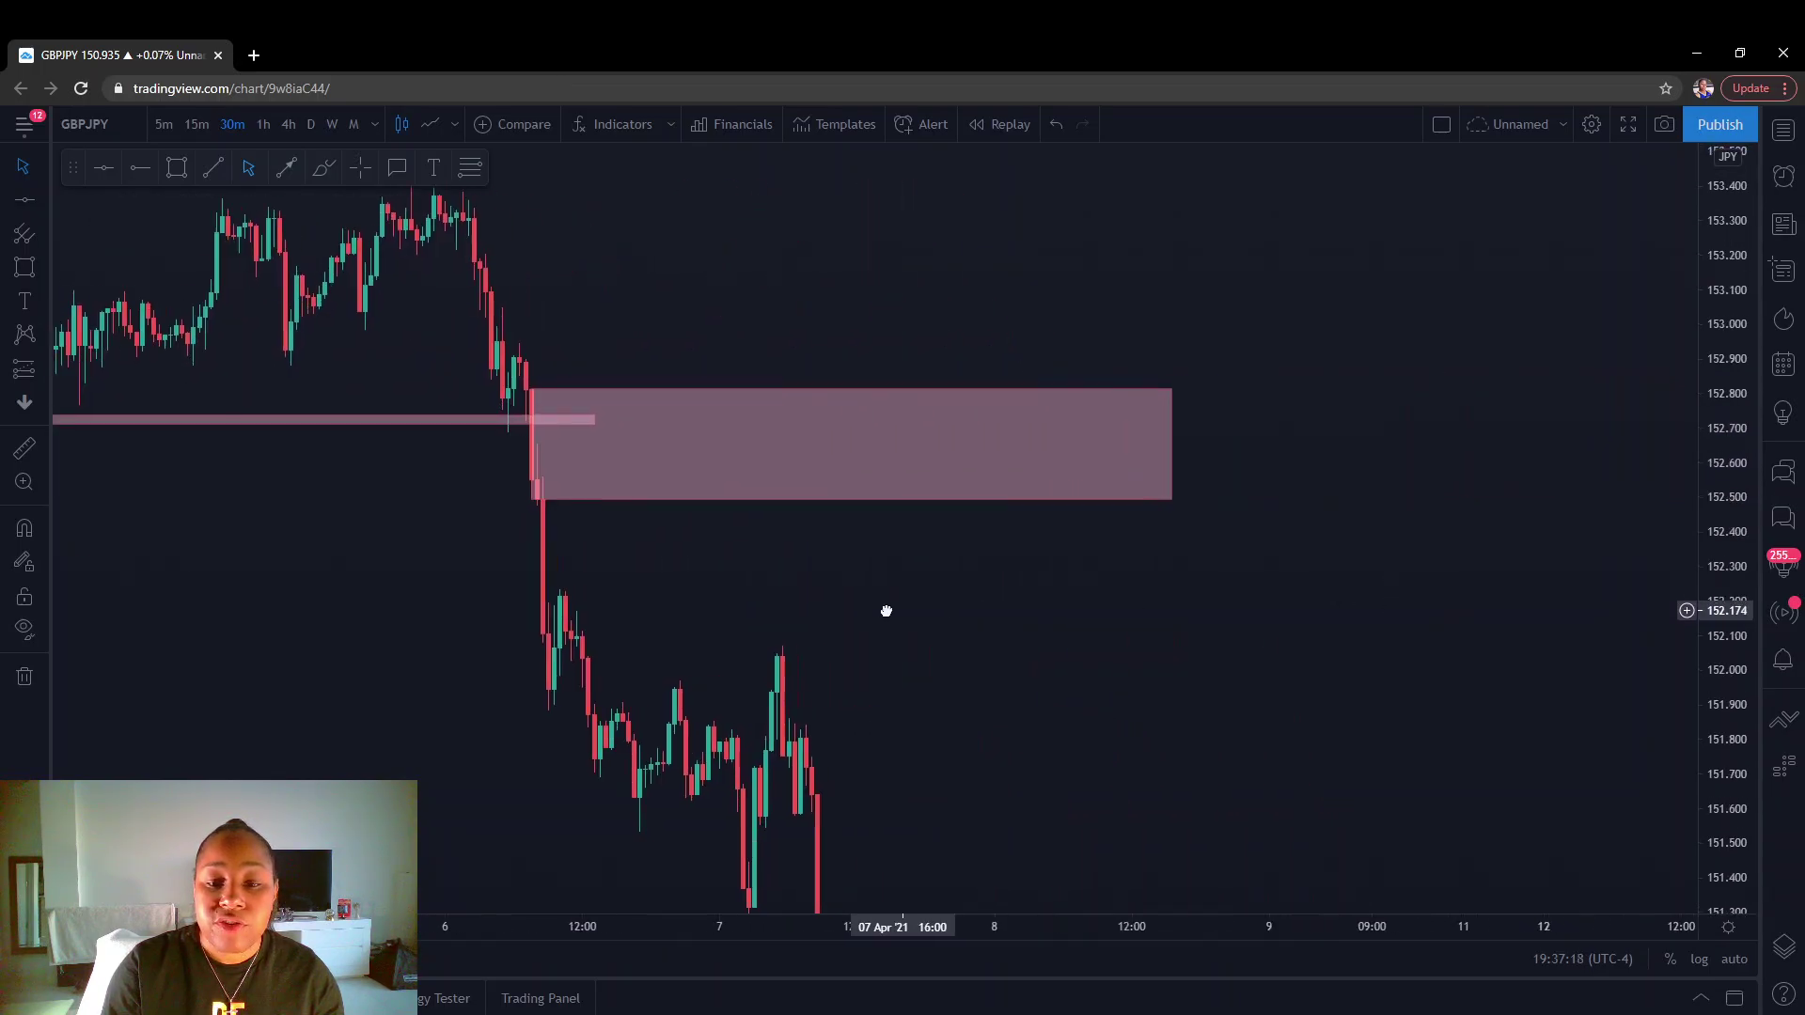
pyautogui.moveTo(1158, 443); pyautogui.dragTo(1560, 439)
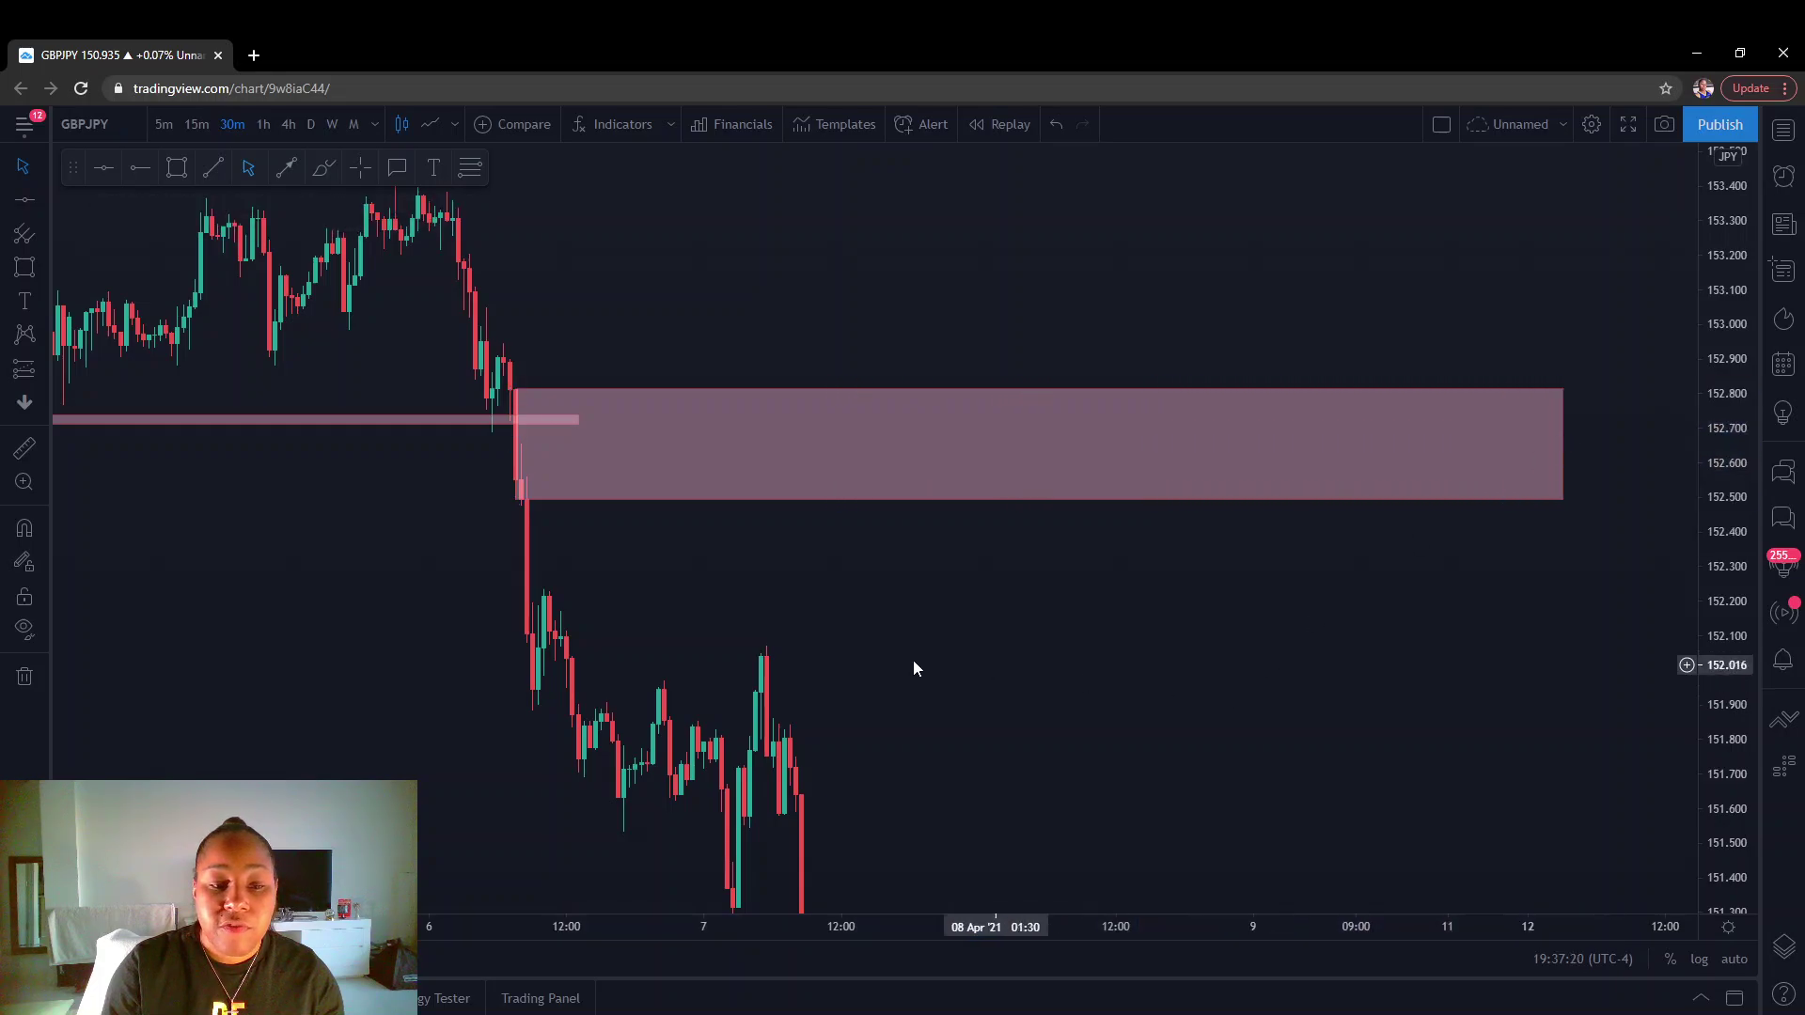
# Delete the thin support rectangle beneath the consolidation lows.
pyautogui.moveTo(383, 539); pyautogui.dragTo(956, 533)
pyautogui.click(890, 412)
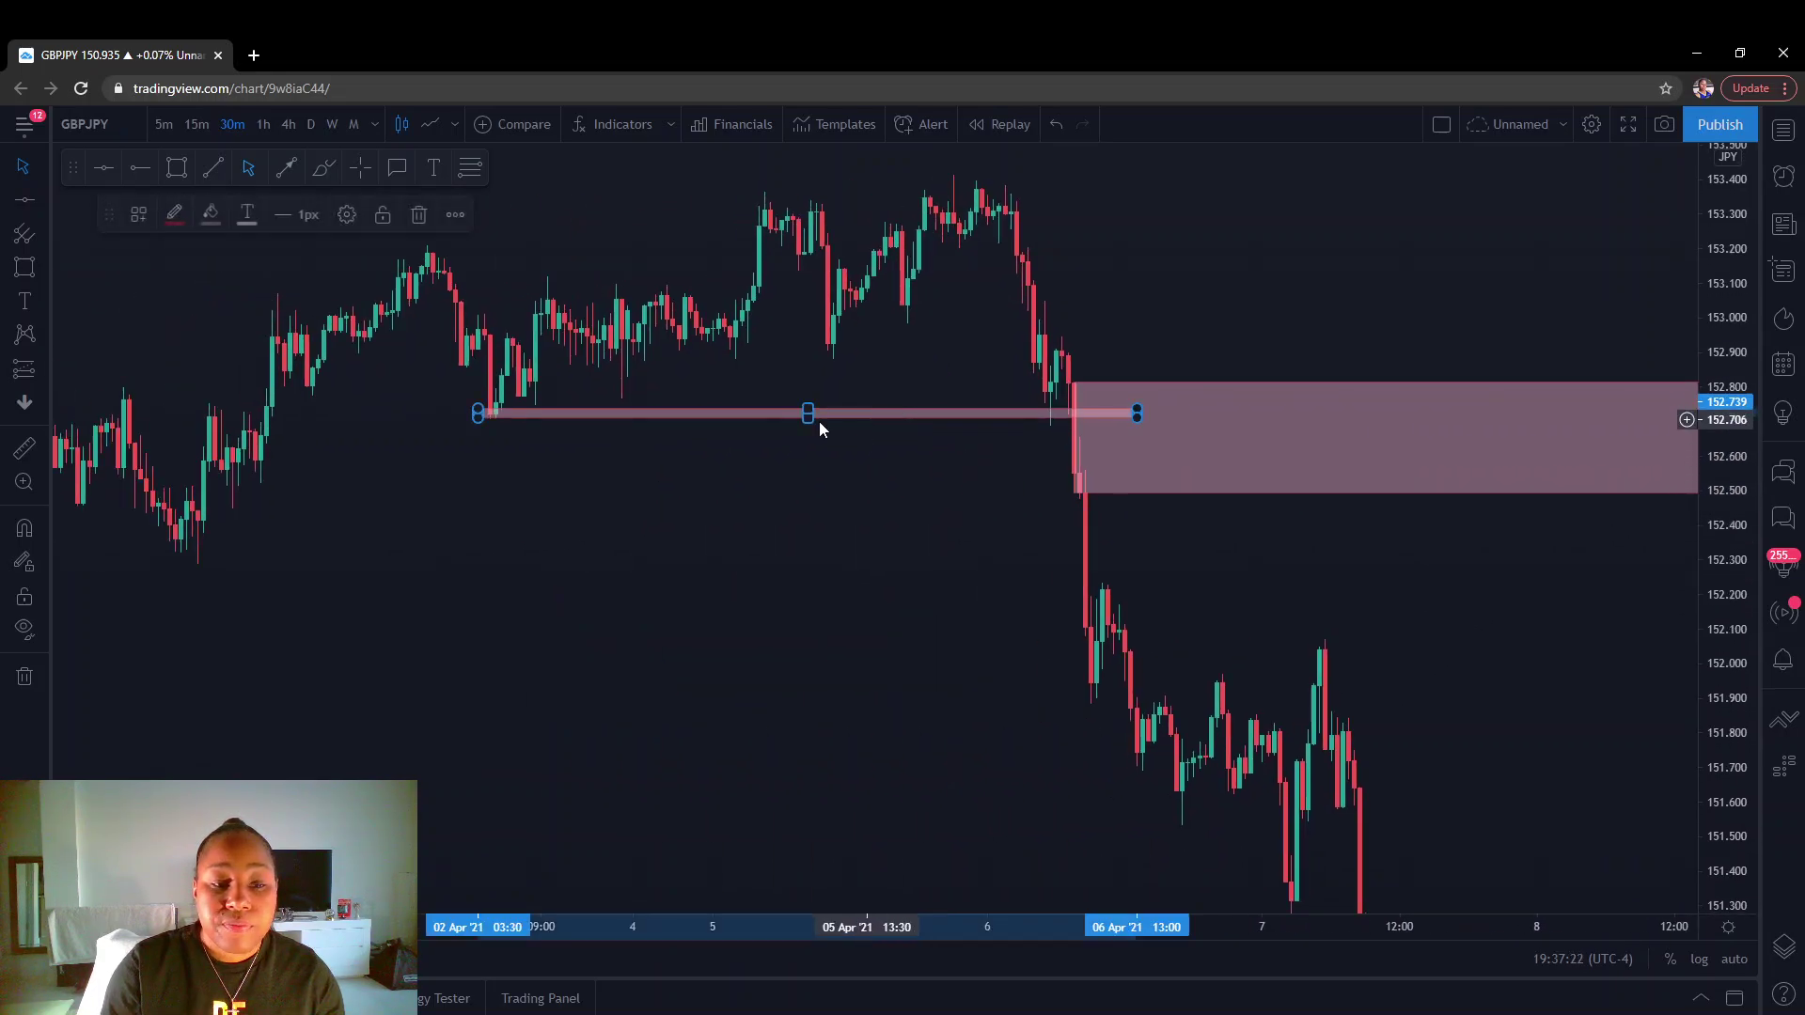
pyautogui.click(420, 227)
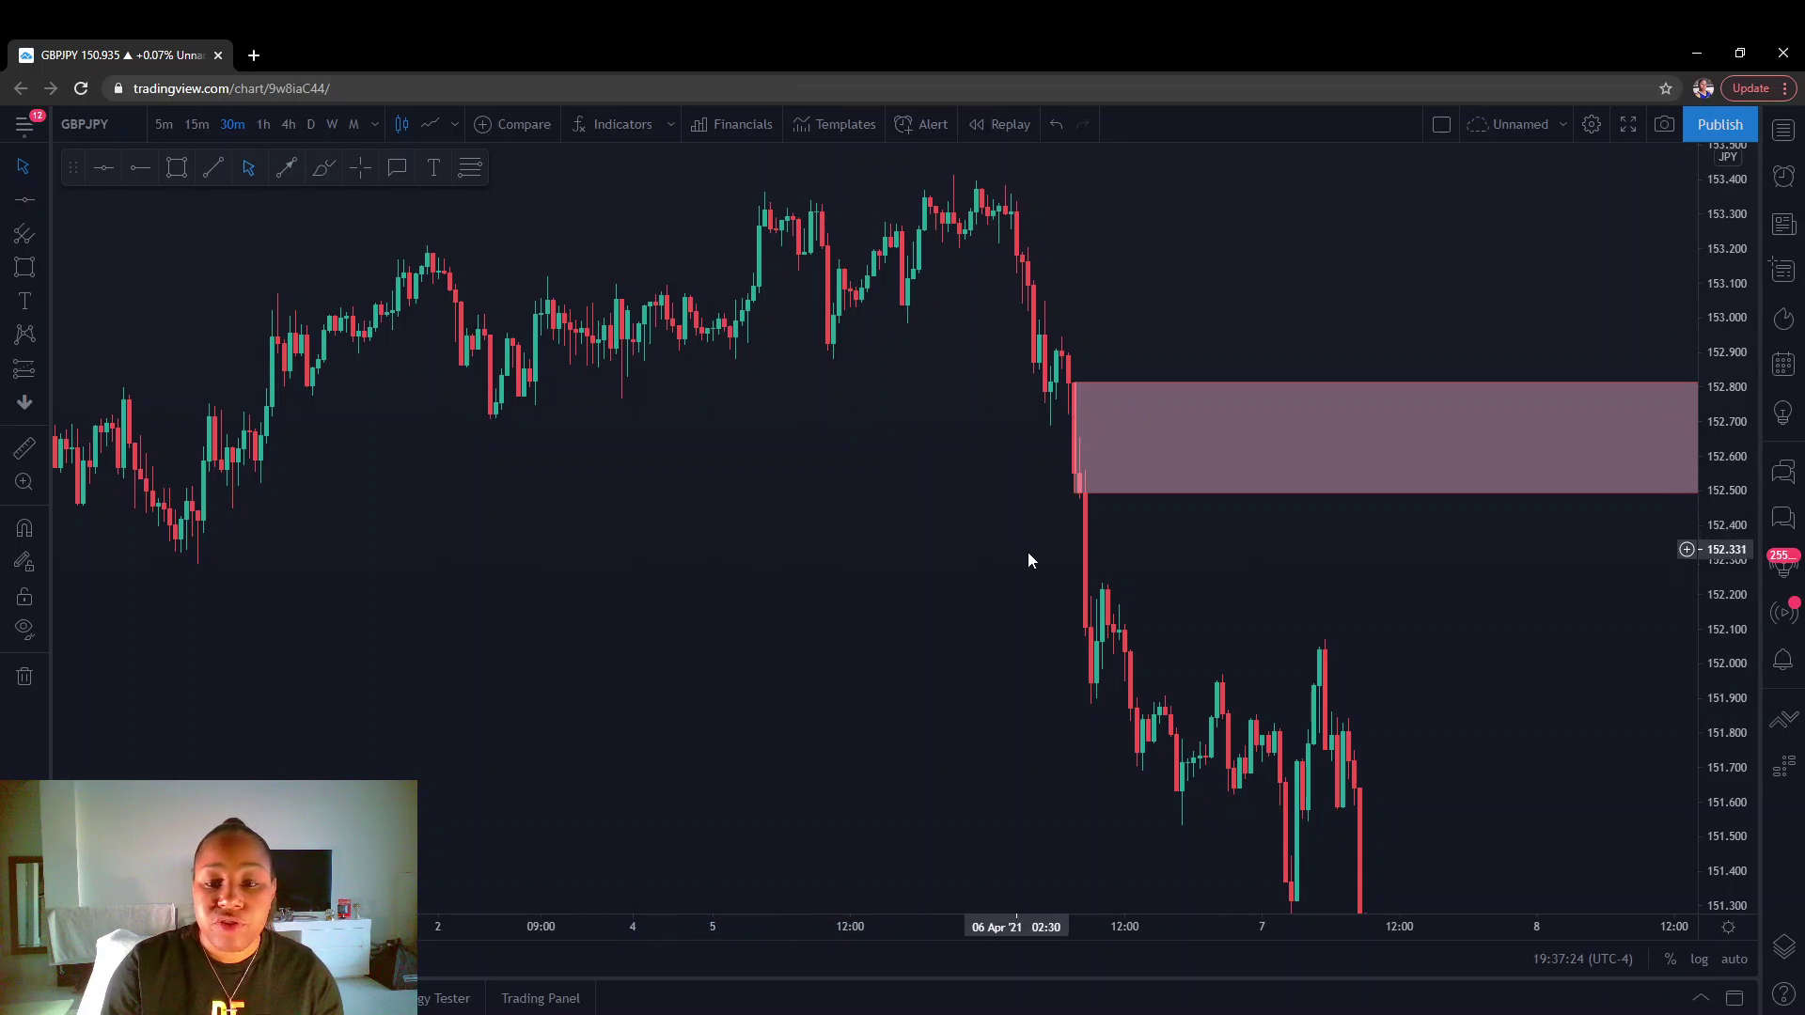
# Examine the price action from the breakout zone down to the current price for a possible retracement.
pyautogui.moveTo(1160, 581); pyautogui.dragTo(801, 587)
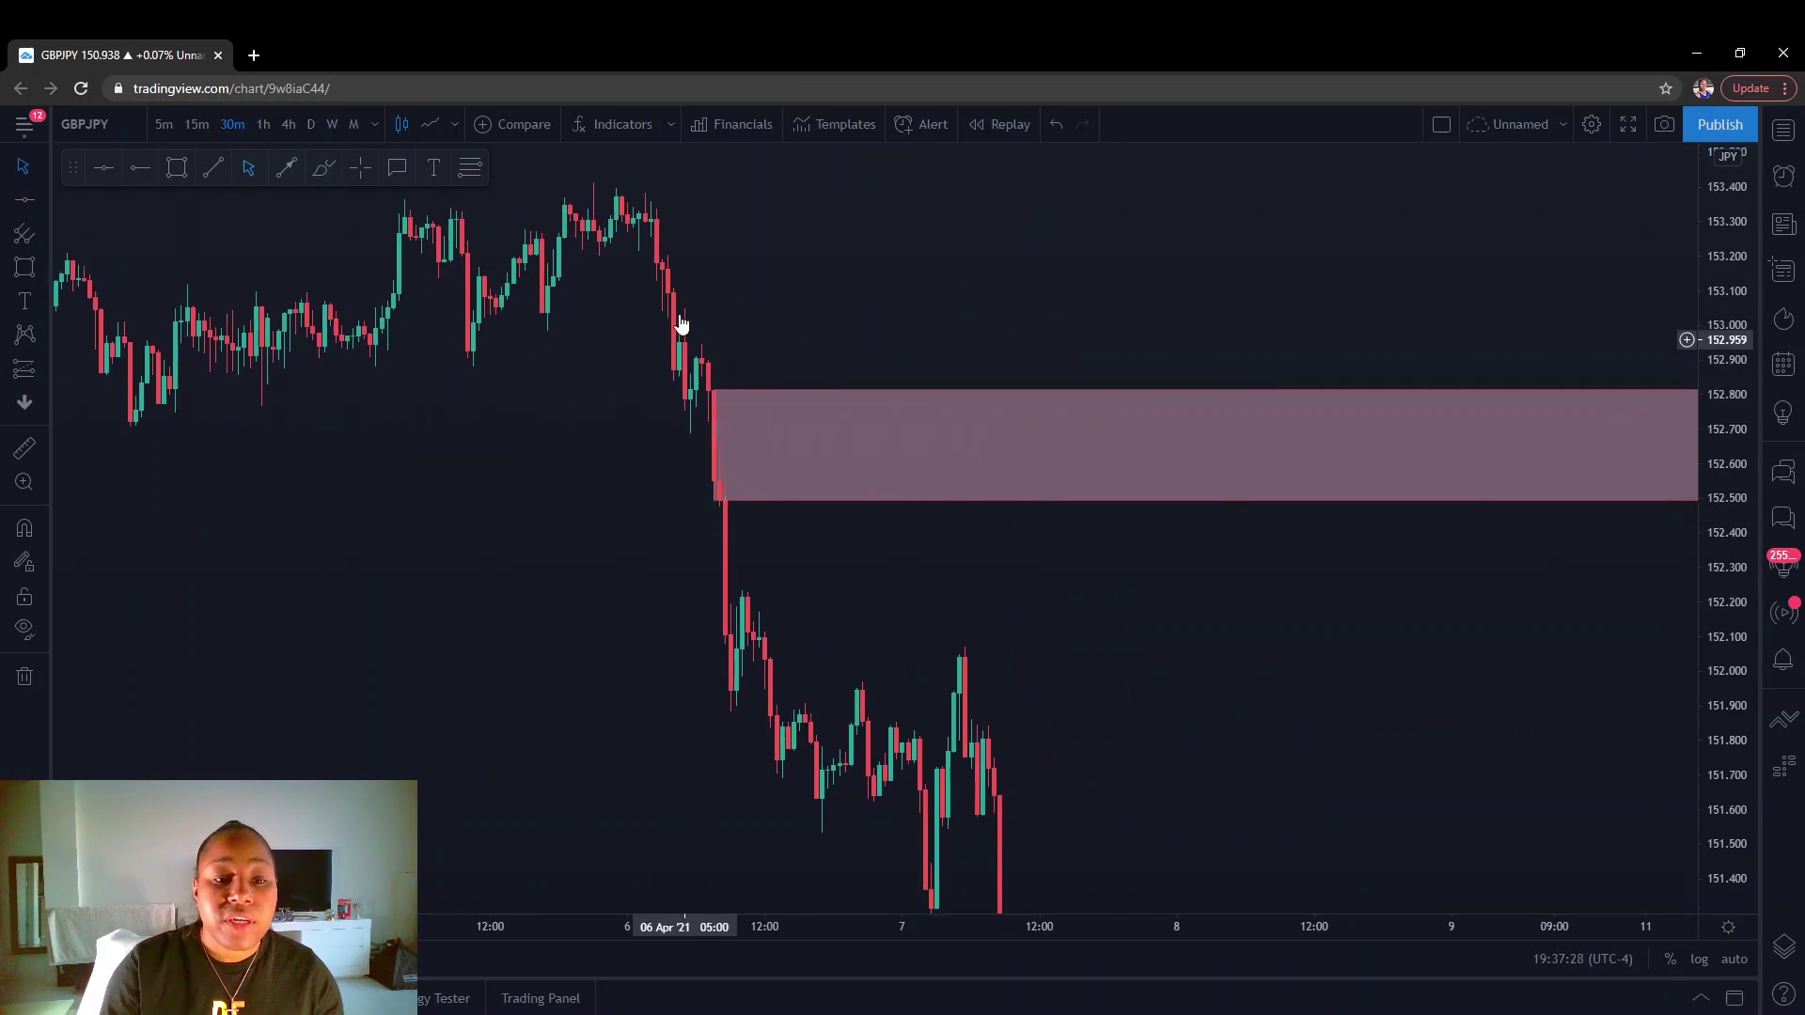
pyautogui.click(715, 449)
pyautogui.click(704, 385)
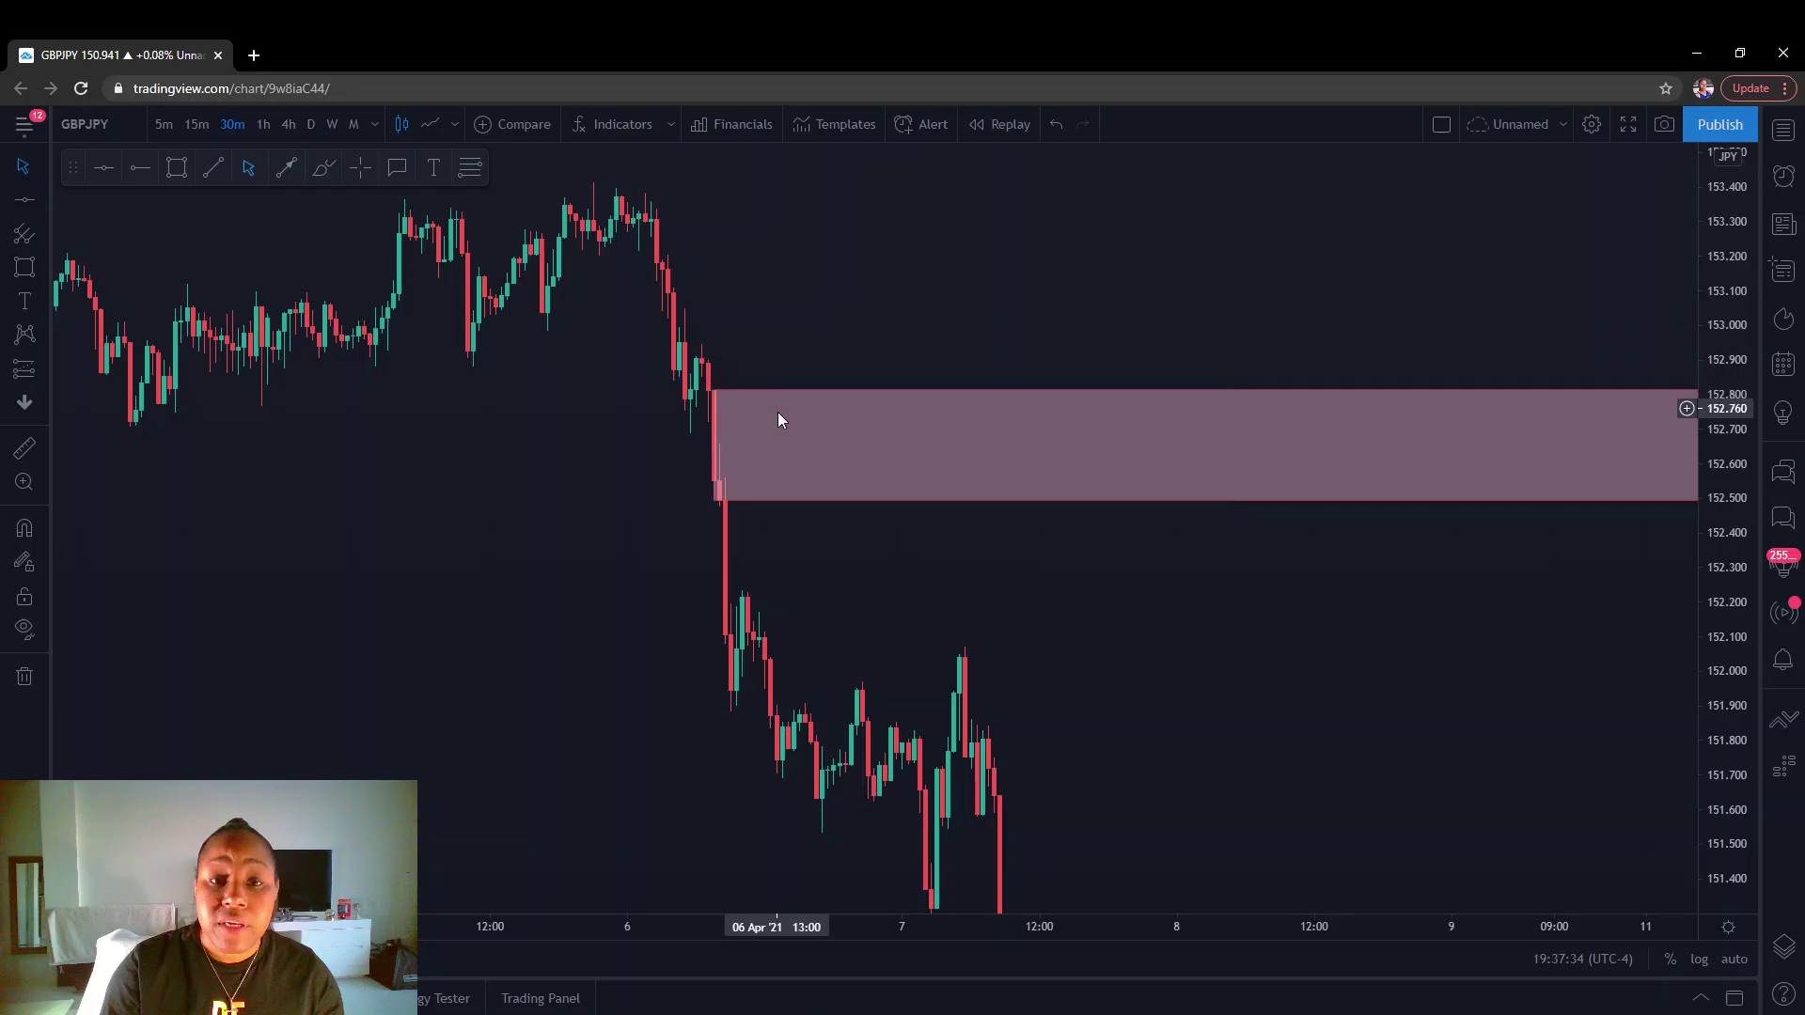
pyautogui.scroll(-3, 874, 545)
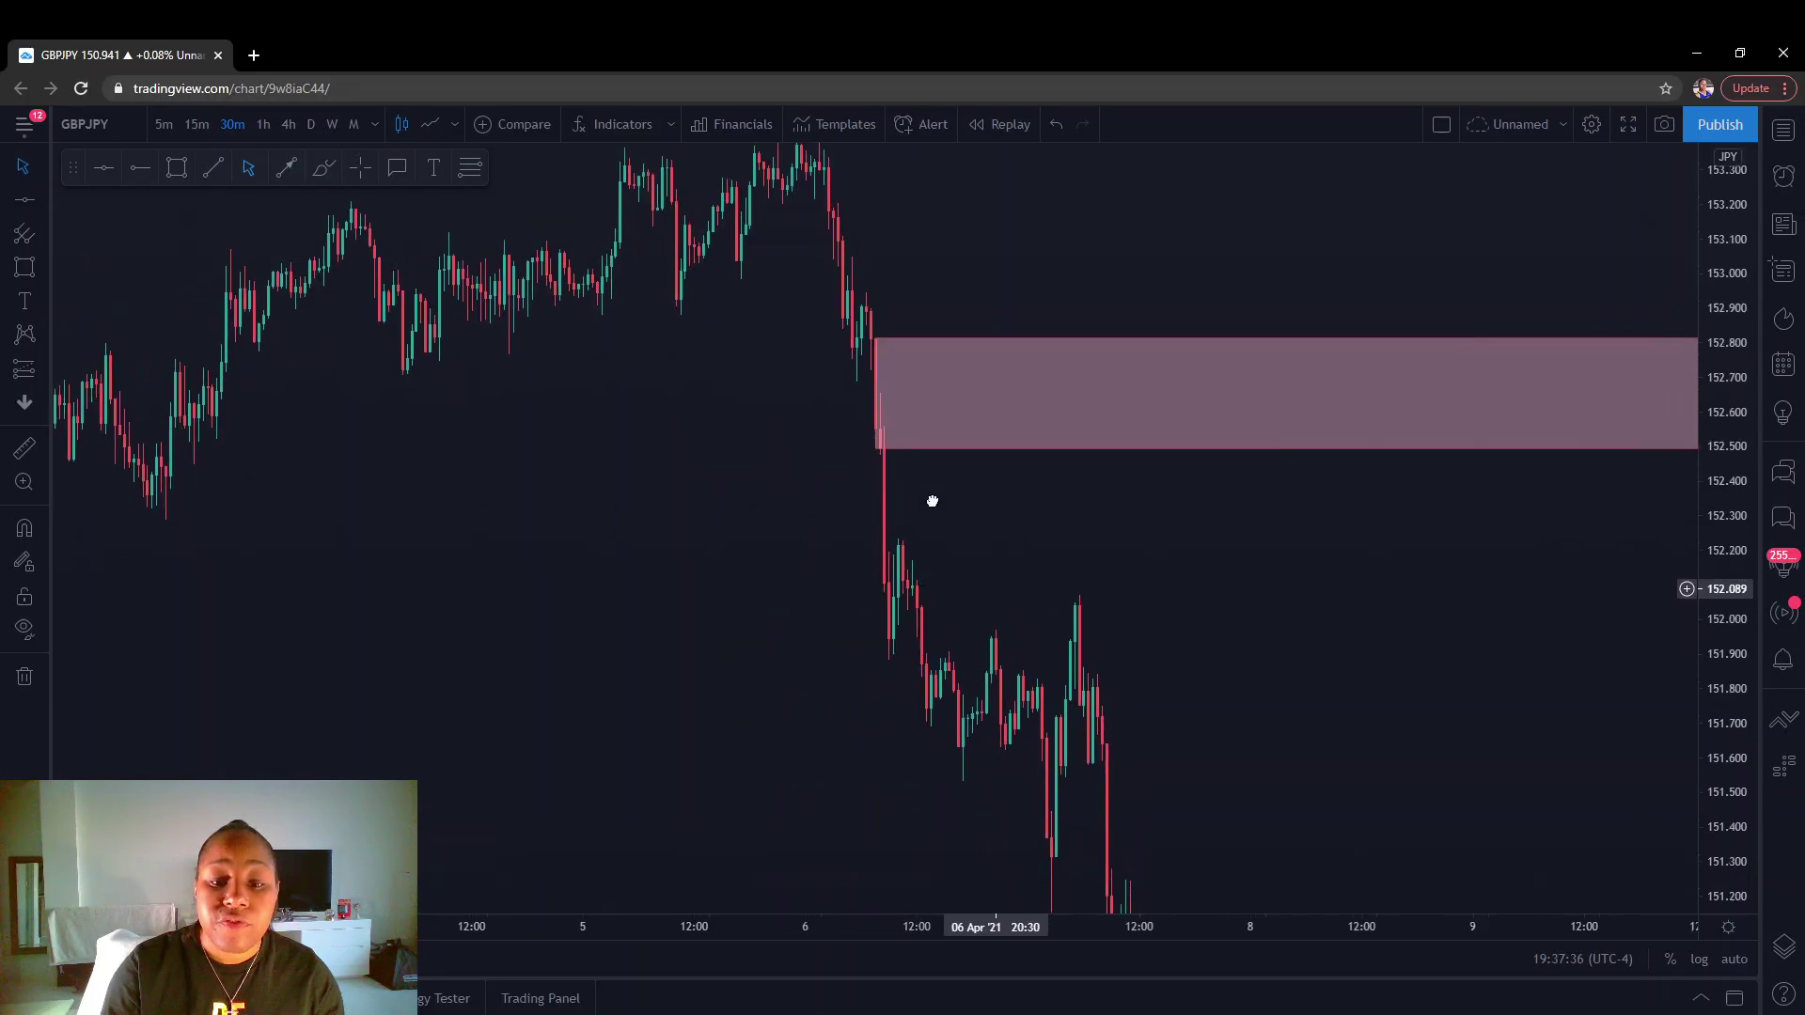
pyautogui.moveTo(921, 635); pyautogui.dragTo(777, 435)
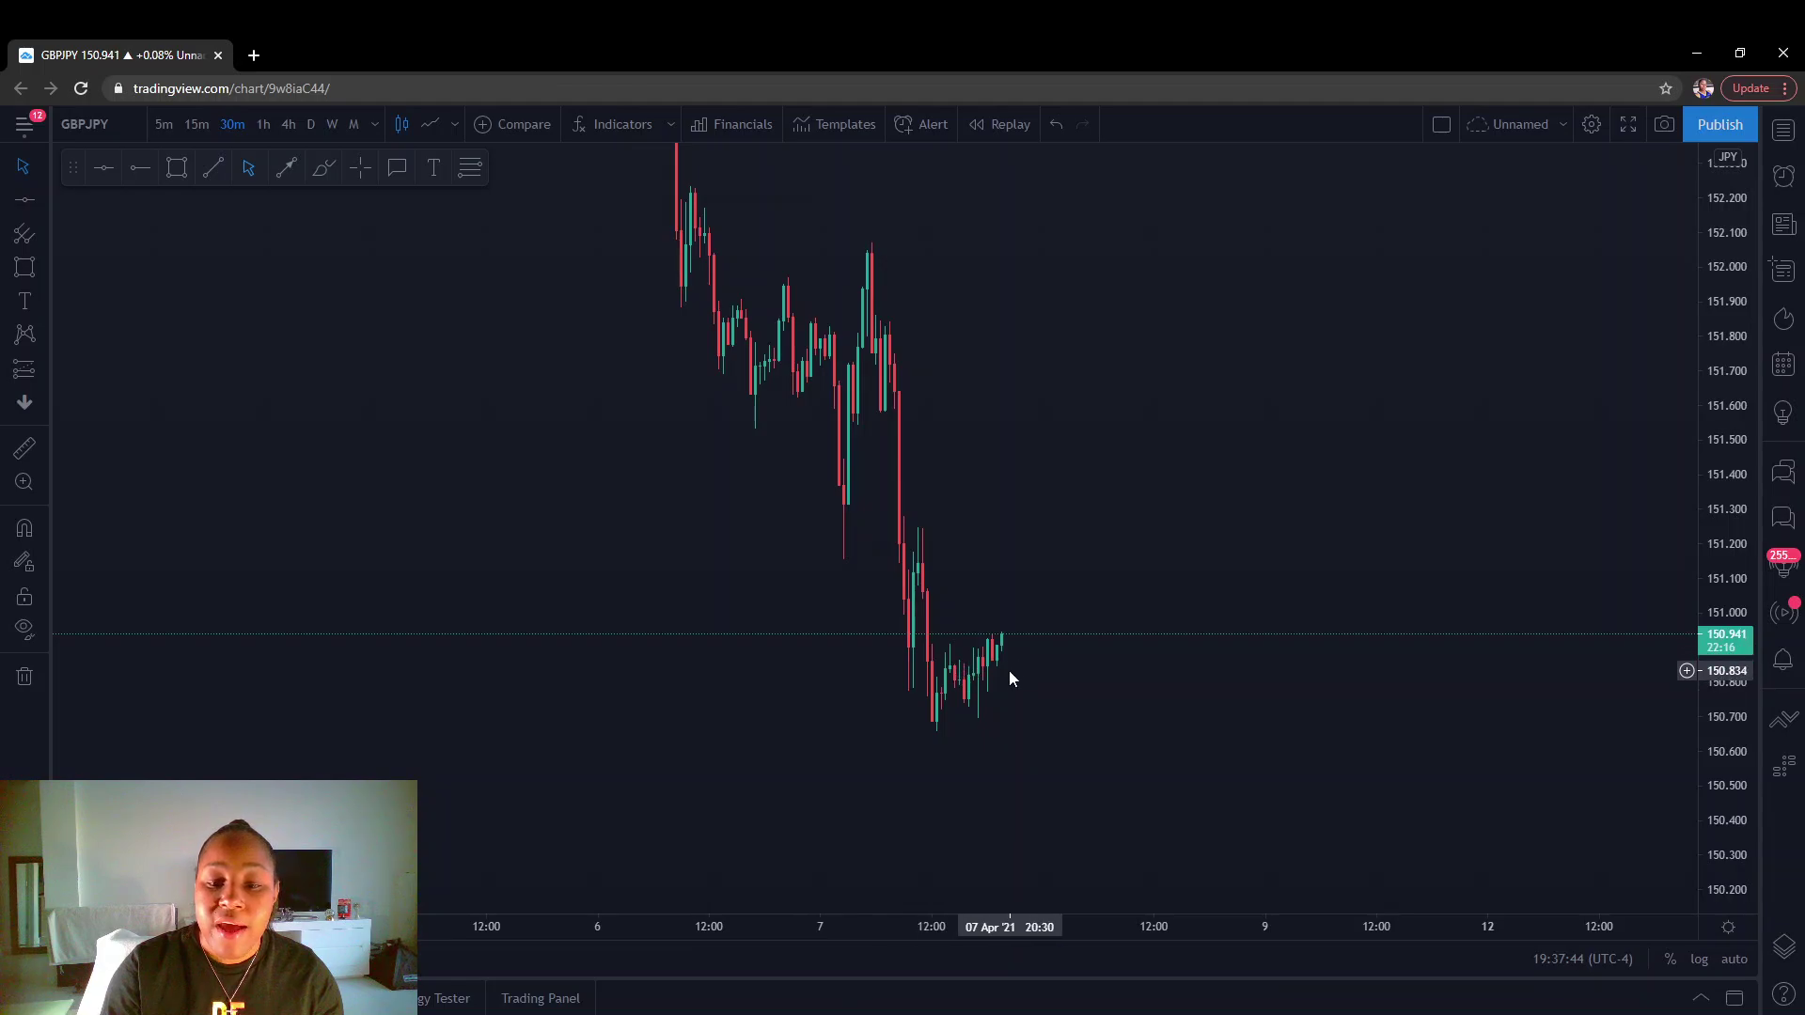
pyautogui.moveTo(993, 440); pyautogui.dragTo(1053, 584)
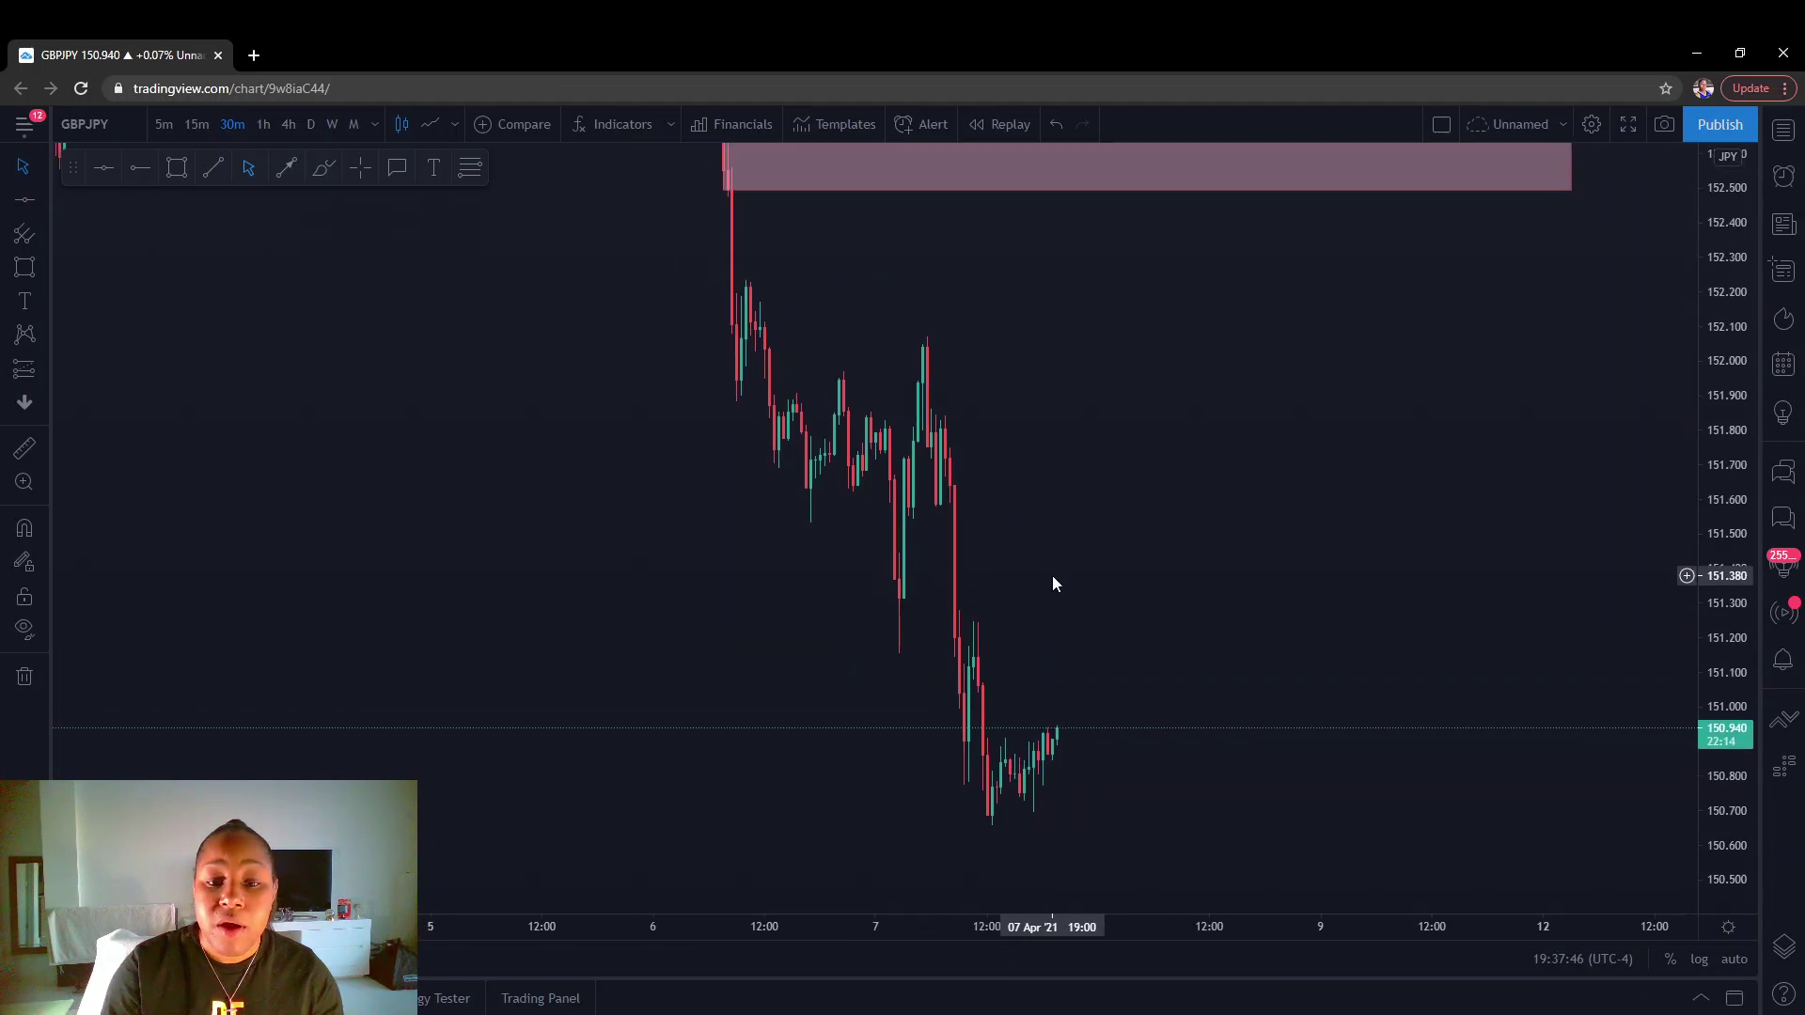
pyautogui.scroll(1, 1025, 564)
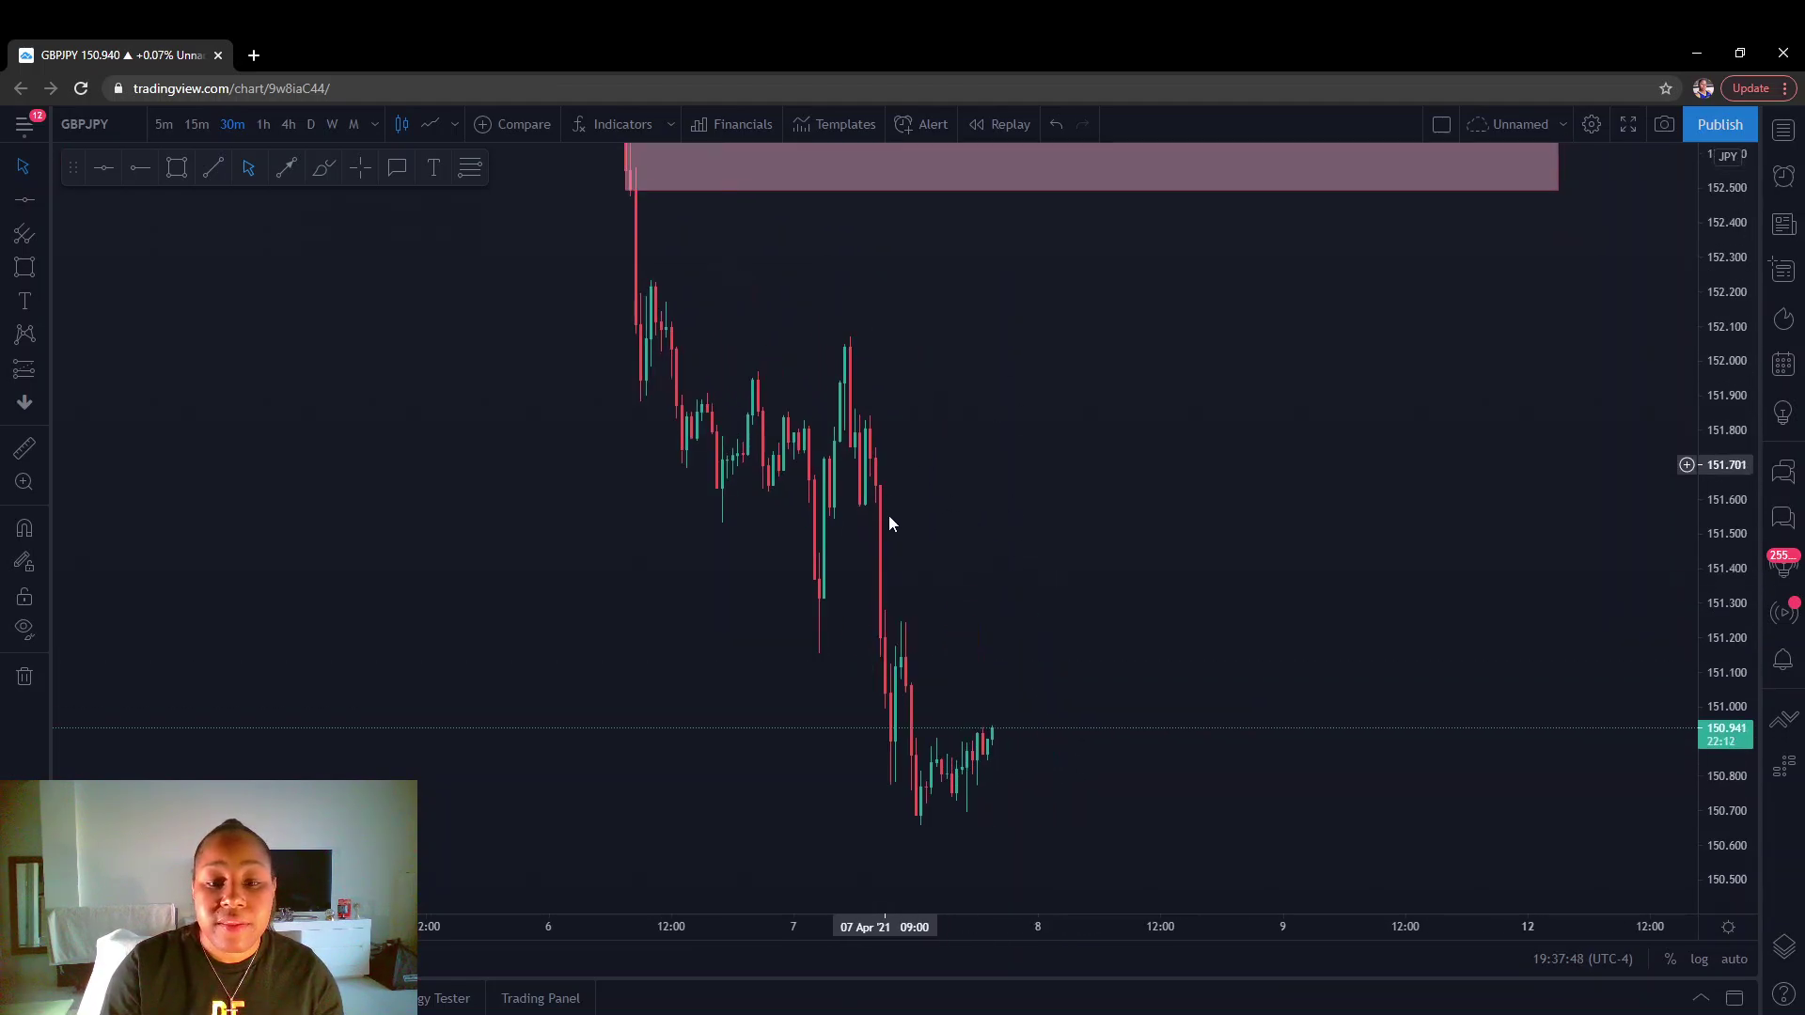
# Start a bar replay of the chart from about 03:30 on 7 April, just after the large bullish candle.
pyautogui.click(1001, 132)
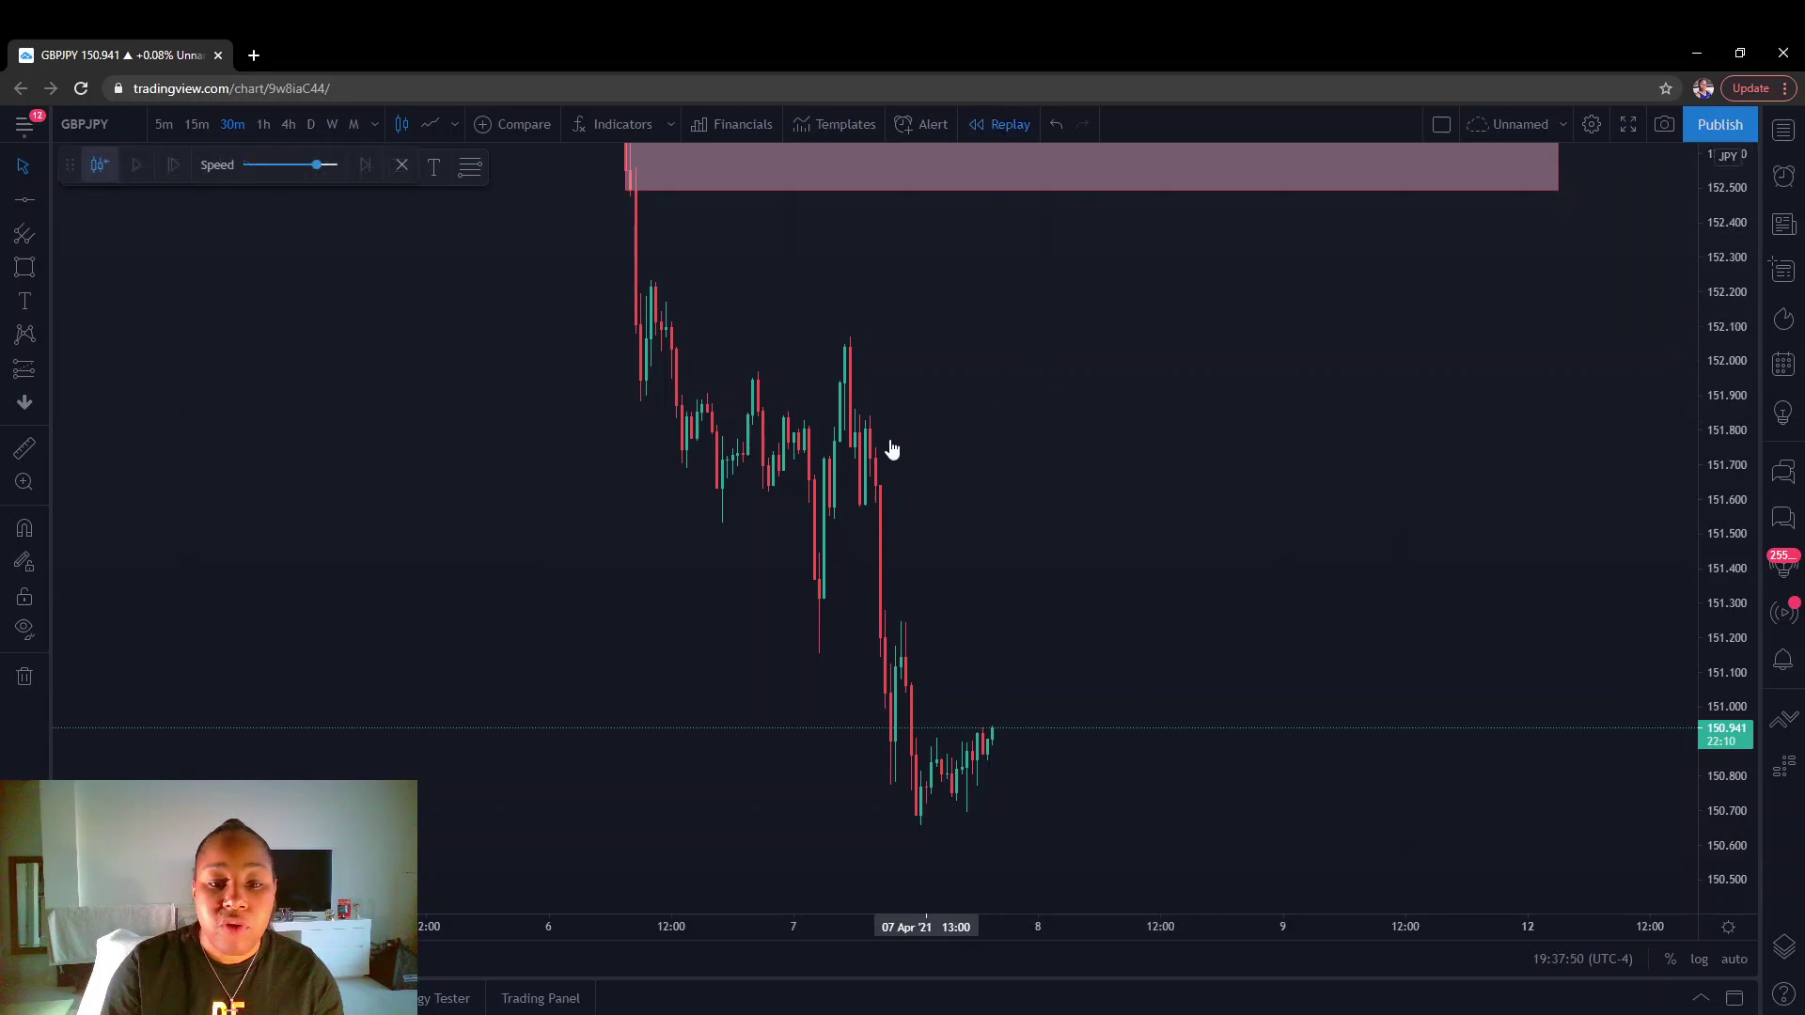
pyautogui.click(840, 431)
pyautogui.moveTo(838, 422); pyautogui.dragTo(453, 472)
pyautogui.moveTo(1008, 453); pyautogui.dragTo(944, 532)
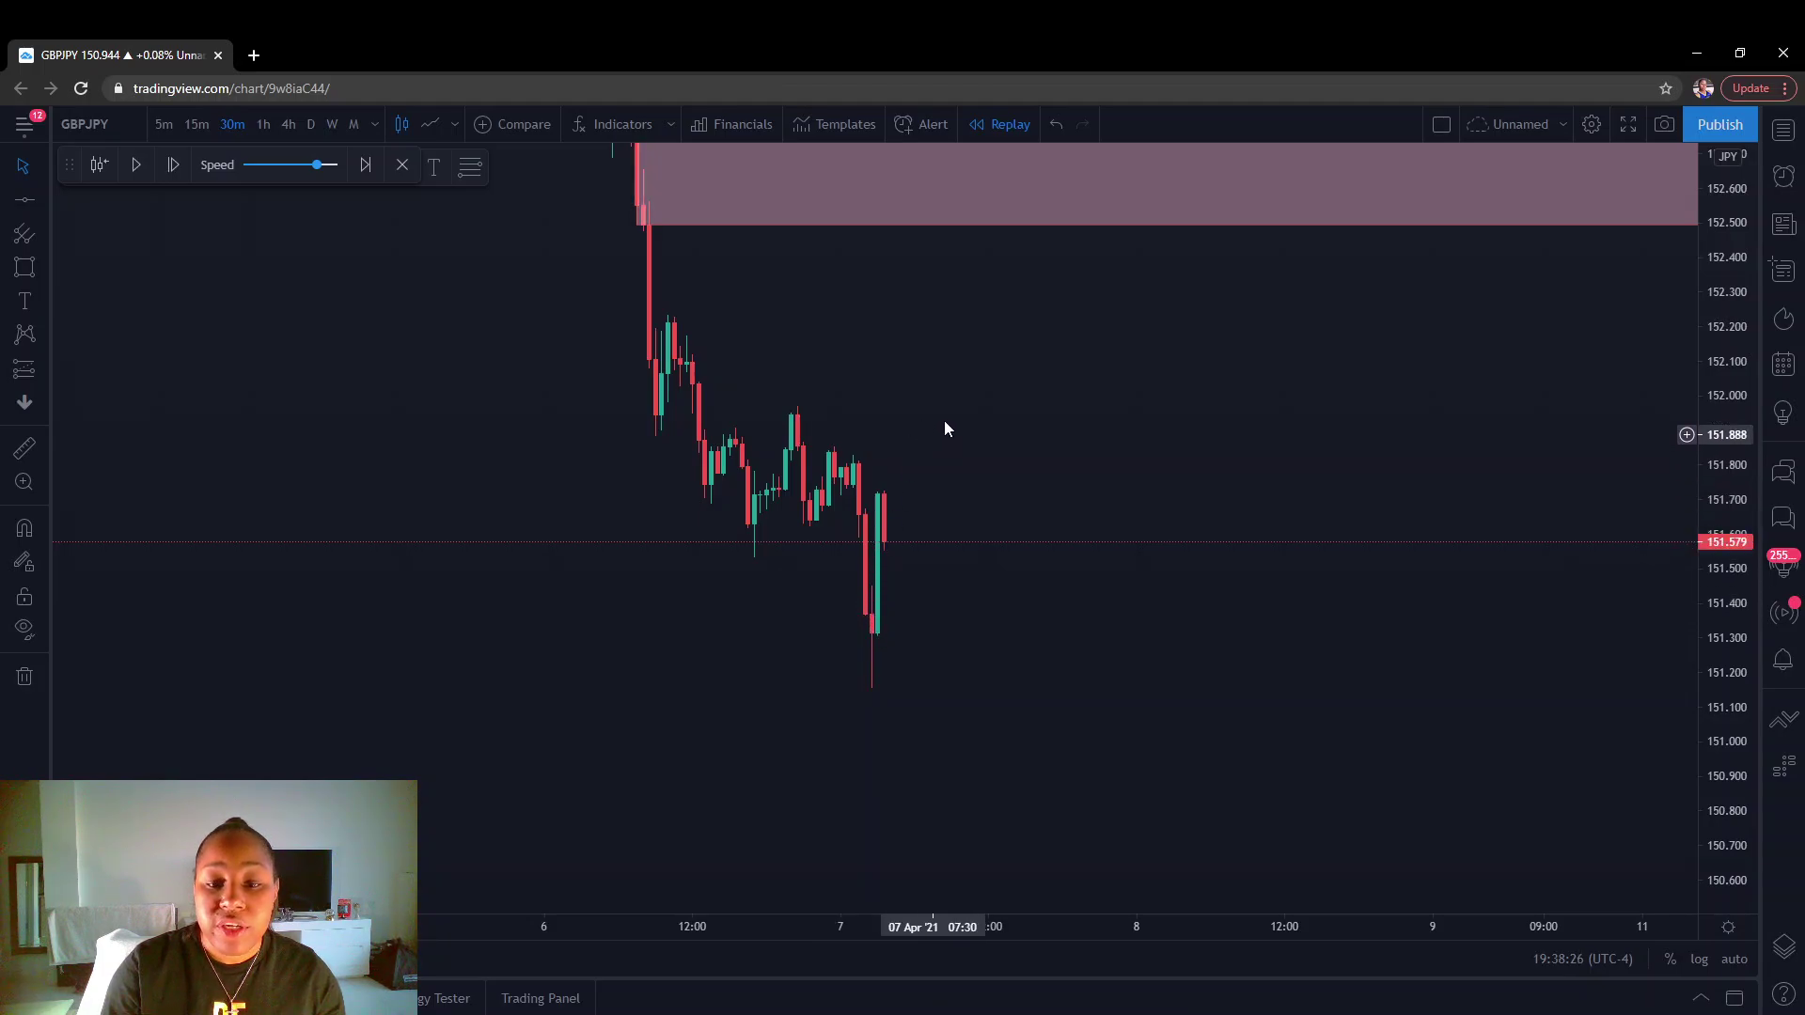
pyautogui.moveTo(1066, 361); pyautogui.dragTo(928, 368)
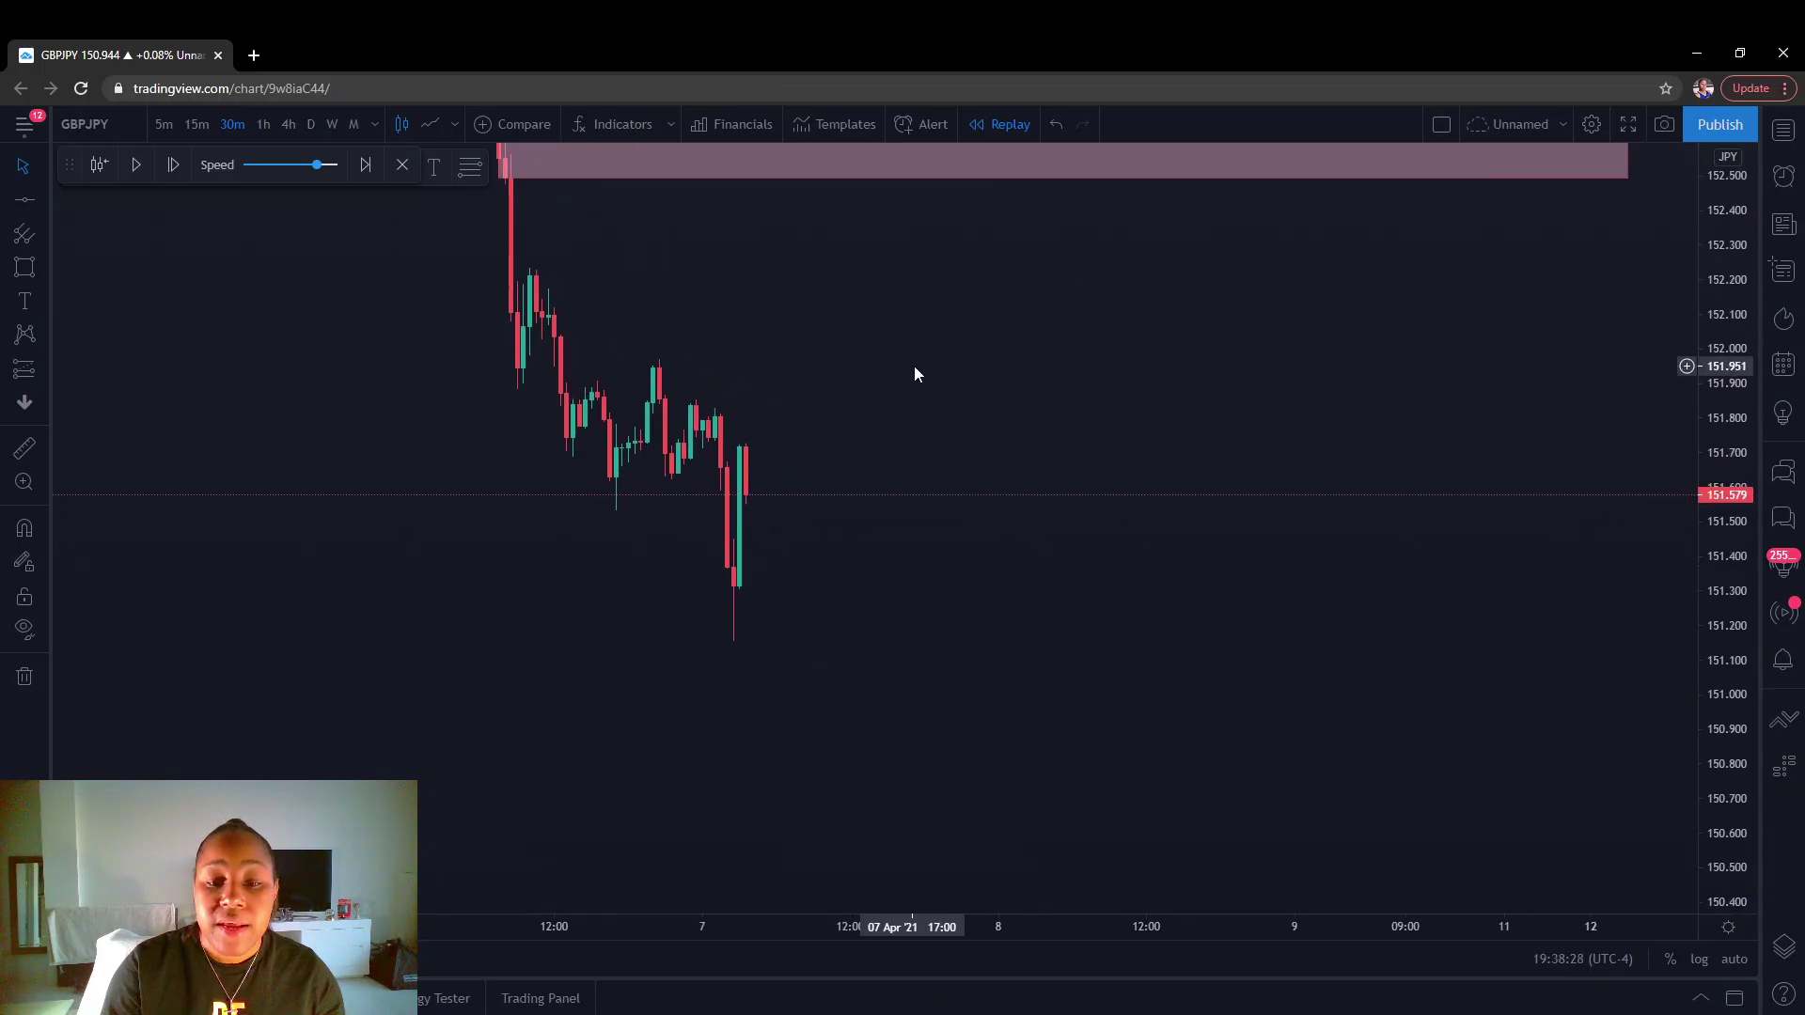
# Draw a rectangle over the large bullish candle on 7 April, from about 151.31 to 151.73, stretched forward to about 12 April.
pyautogui.moveTo(57, 166); pyautogui.dragTo(66, 290)
pyautogui.click(178, 169)
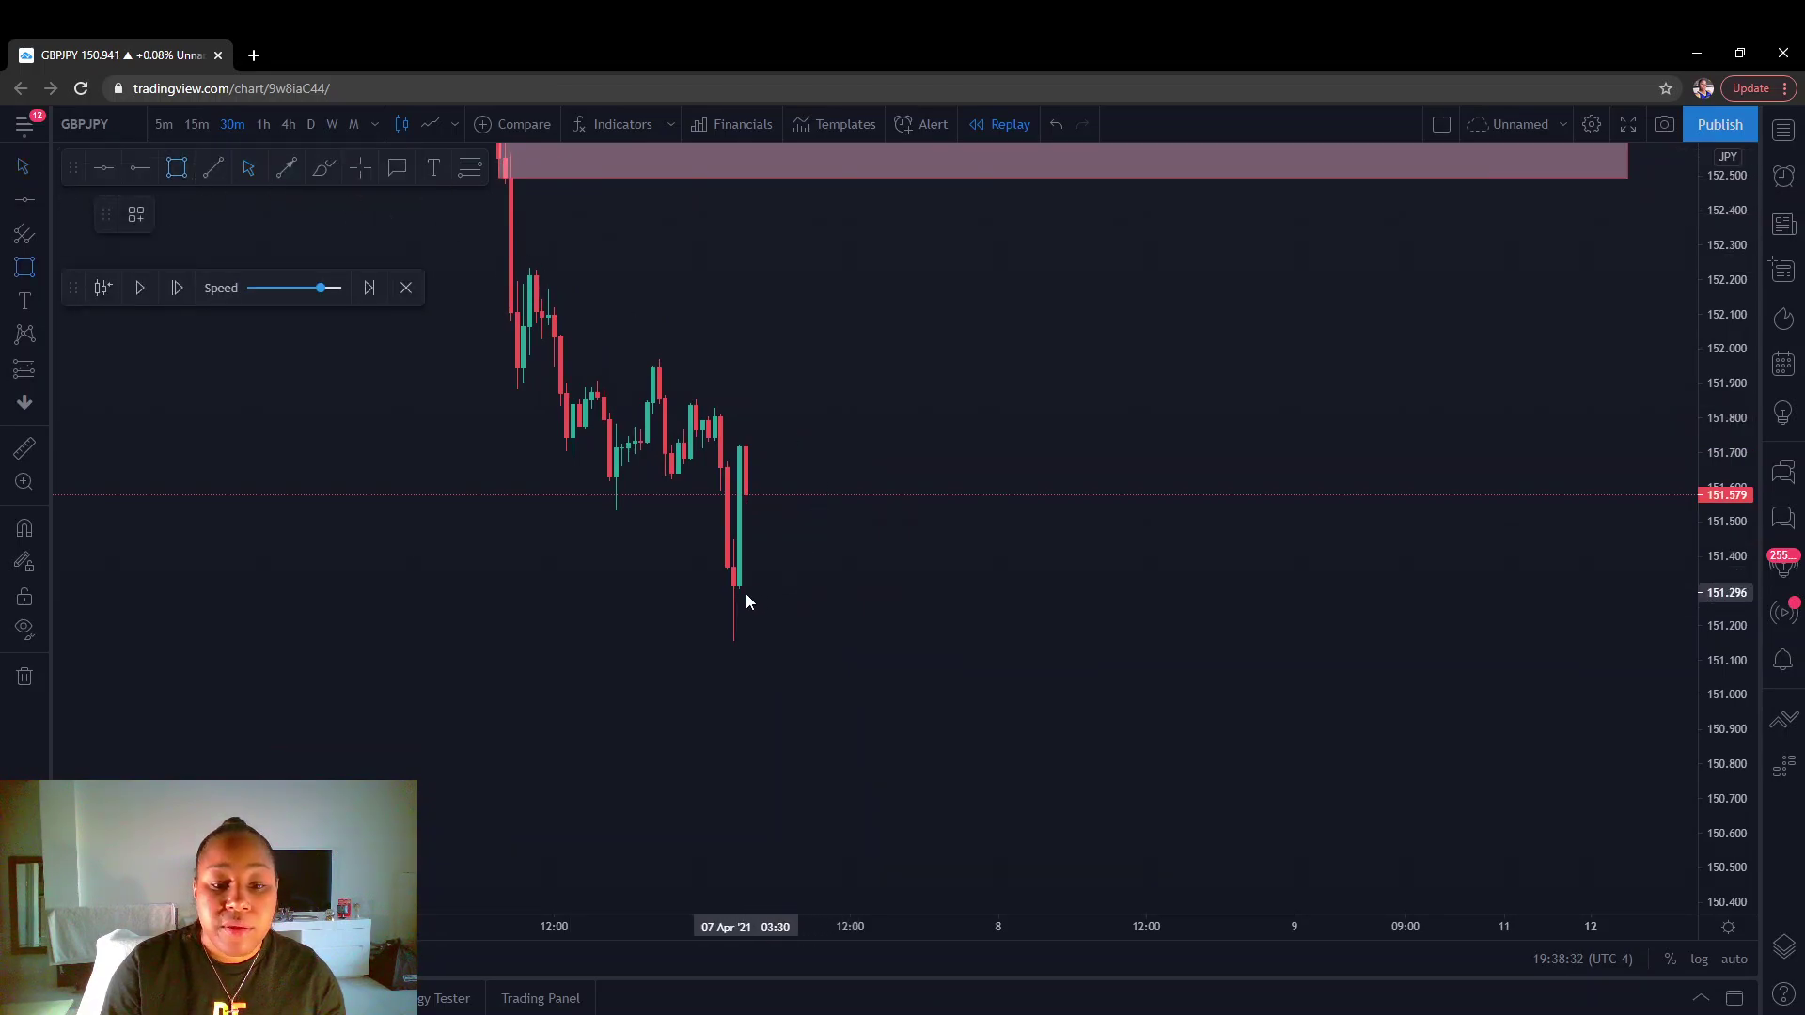
pyautogui.click(742, 589)
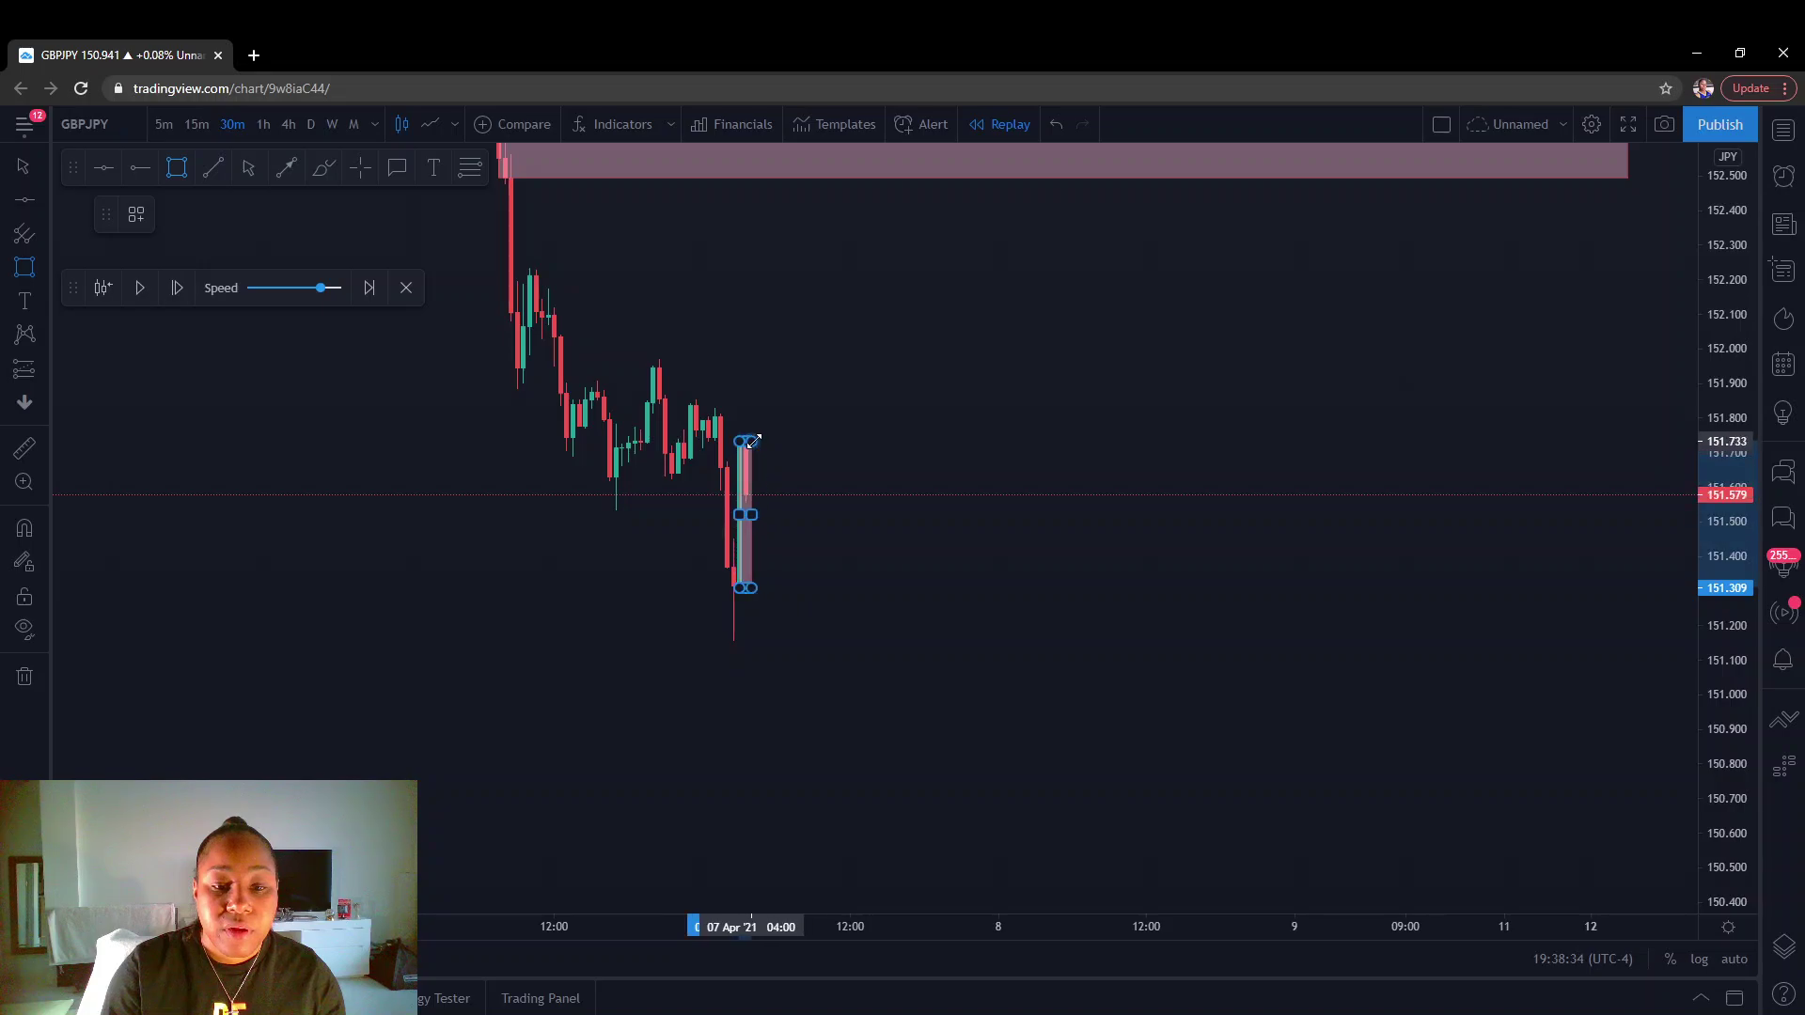
pyautogui.click(770, 462)
pyautogui.moveTo(775, 495); pyautogui.dragTo(1678, 442)
pyautogui.click(1450, 391)
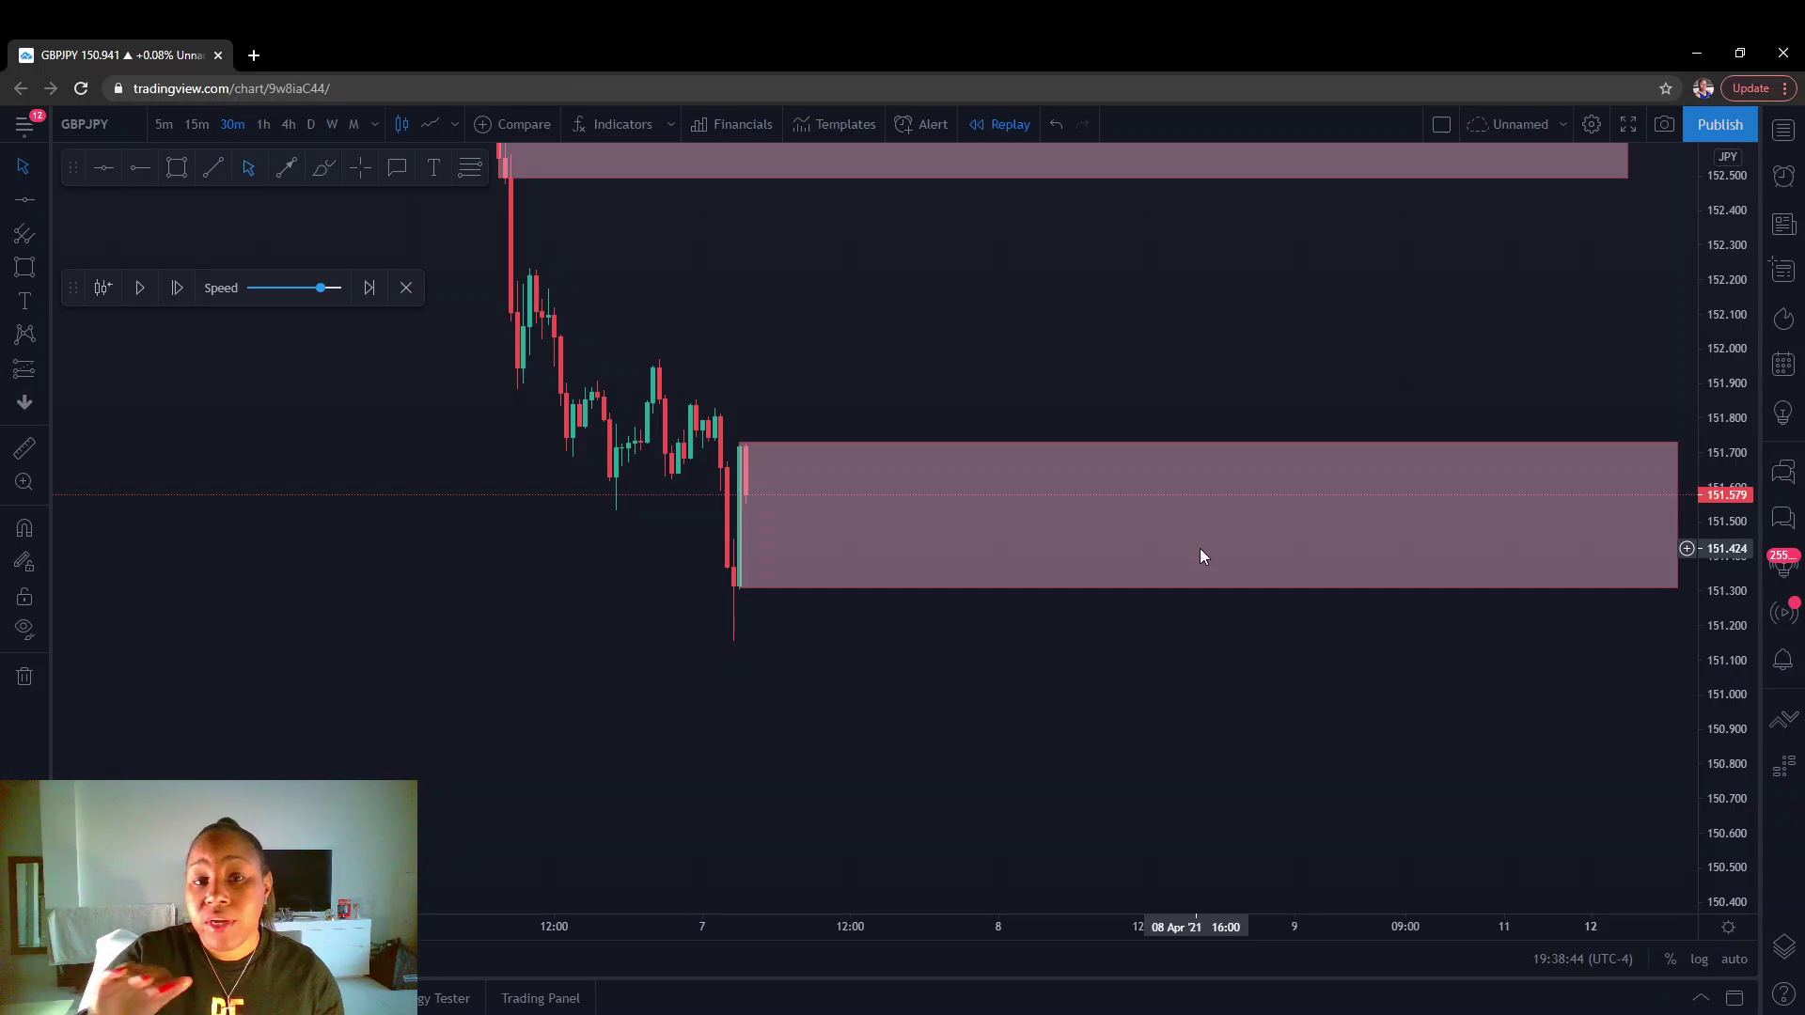
# Exit the bar replay and remove all the rectangles from the chart.
pyautogui.click(406, 287)
pyautogui.click(1070, 622)
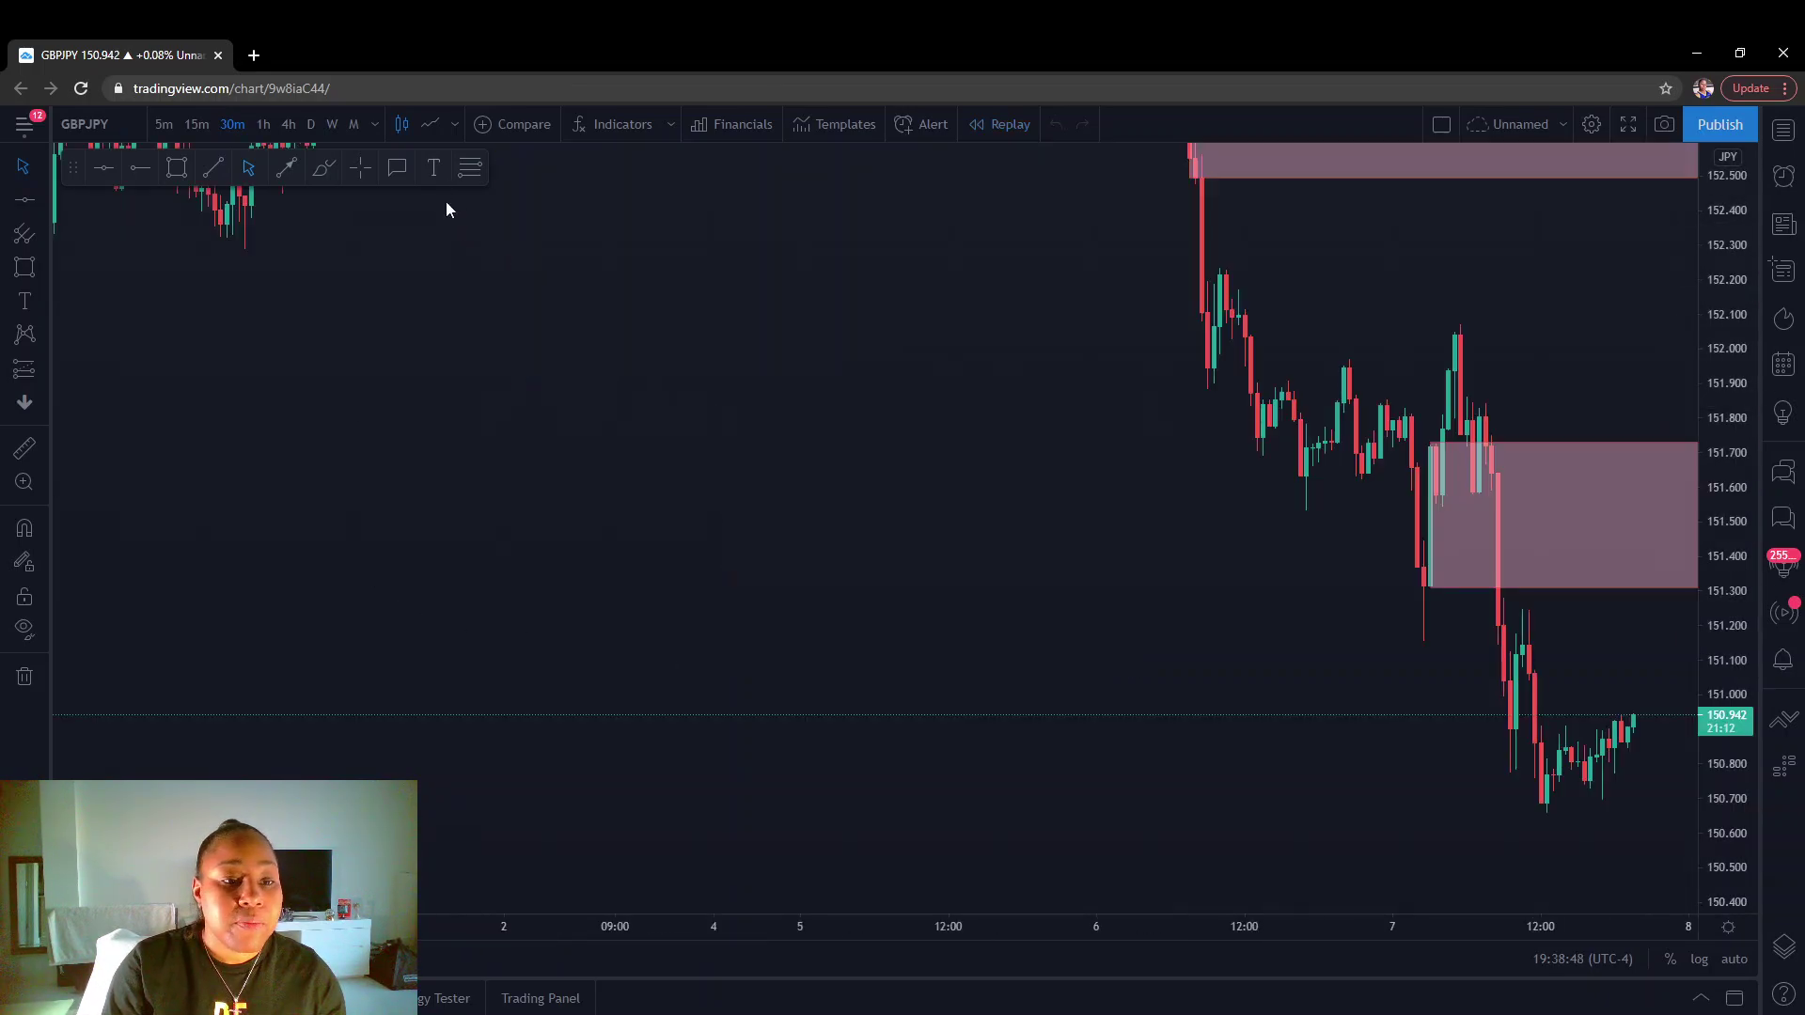
pyautogui.click(25, 677)
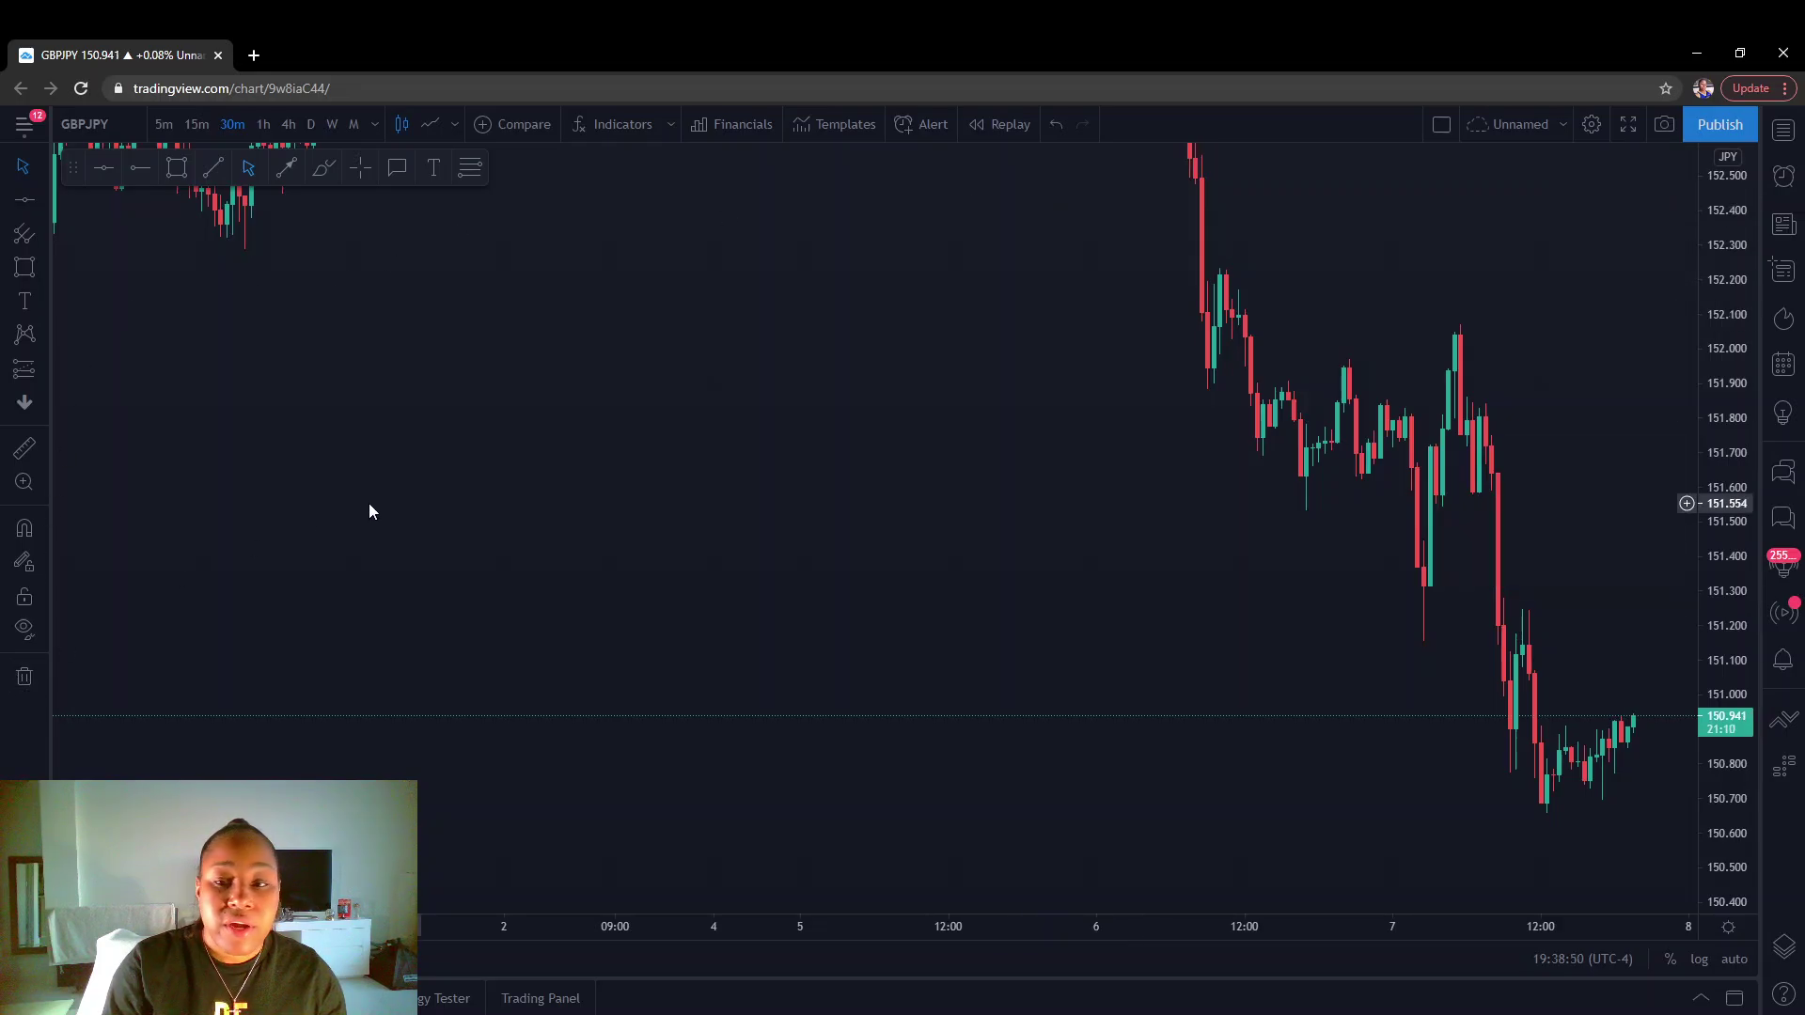
# Examine the earlier price action around the 24 to 26 March lows and the upward move that follows them.
pyautogui.moveTo(370, 508); pyautogui.dragTo(966, 605)
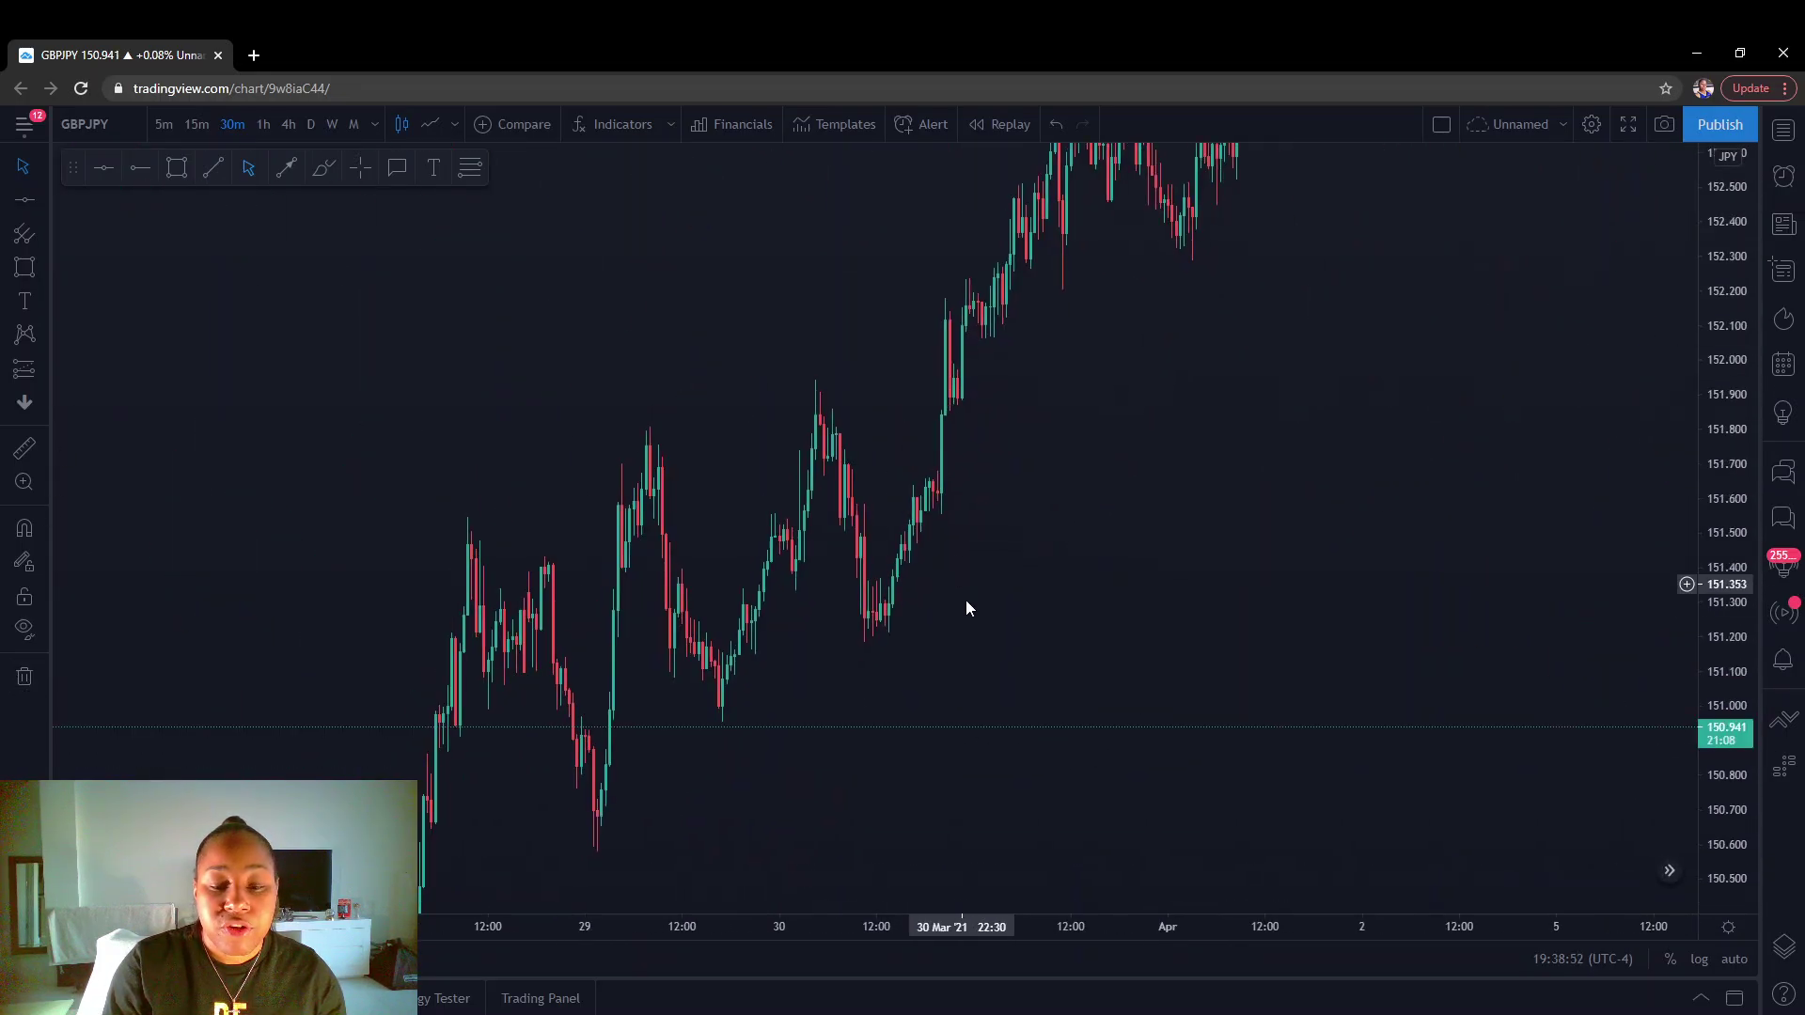
pyautogui.moveTo(689, 732); pyautogui.dragTo(1018, 633)
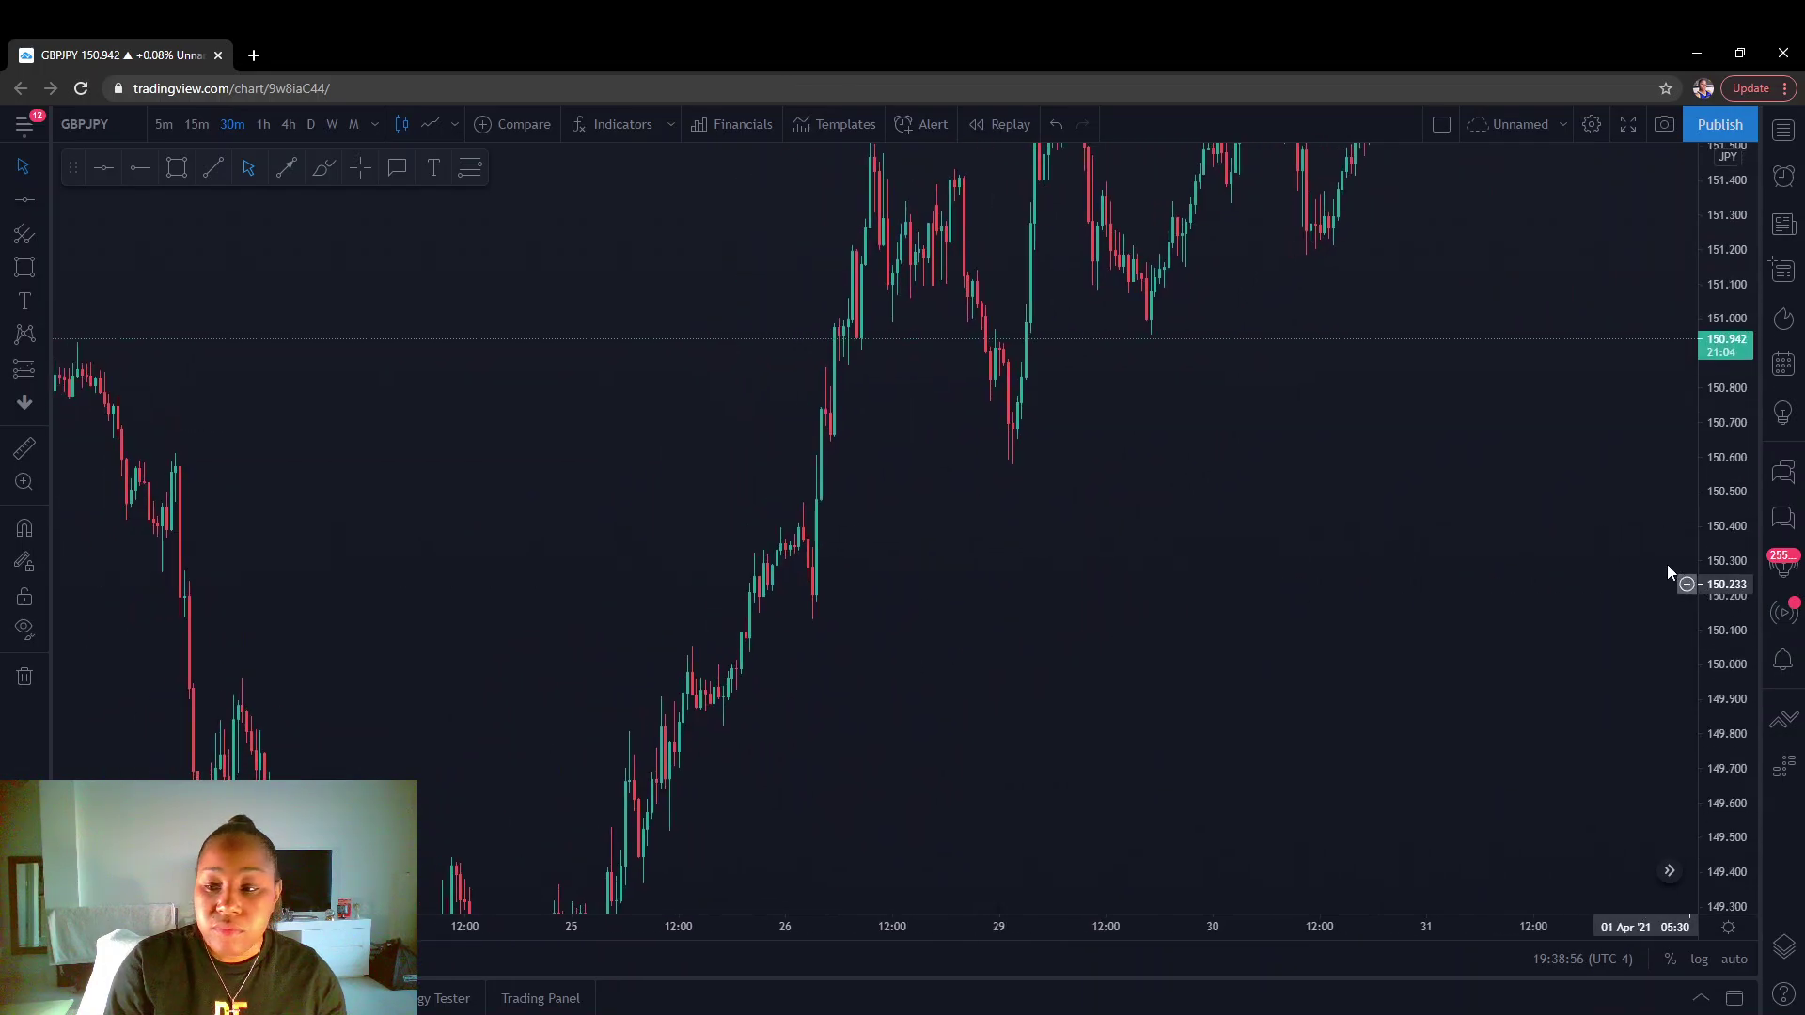
pyautogui.moveTo(1716, 550); pyautogui.dragTo(1717, 602)
pyautogui.moveTo(989, 634); pyautogui.dragTo(1019, 488)
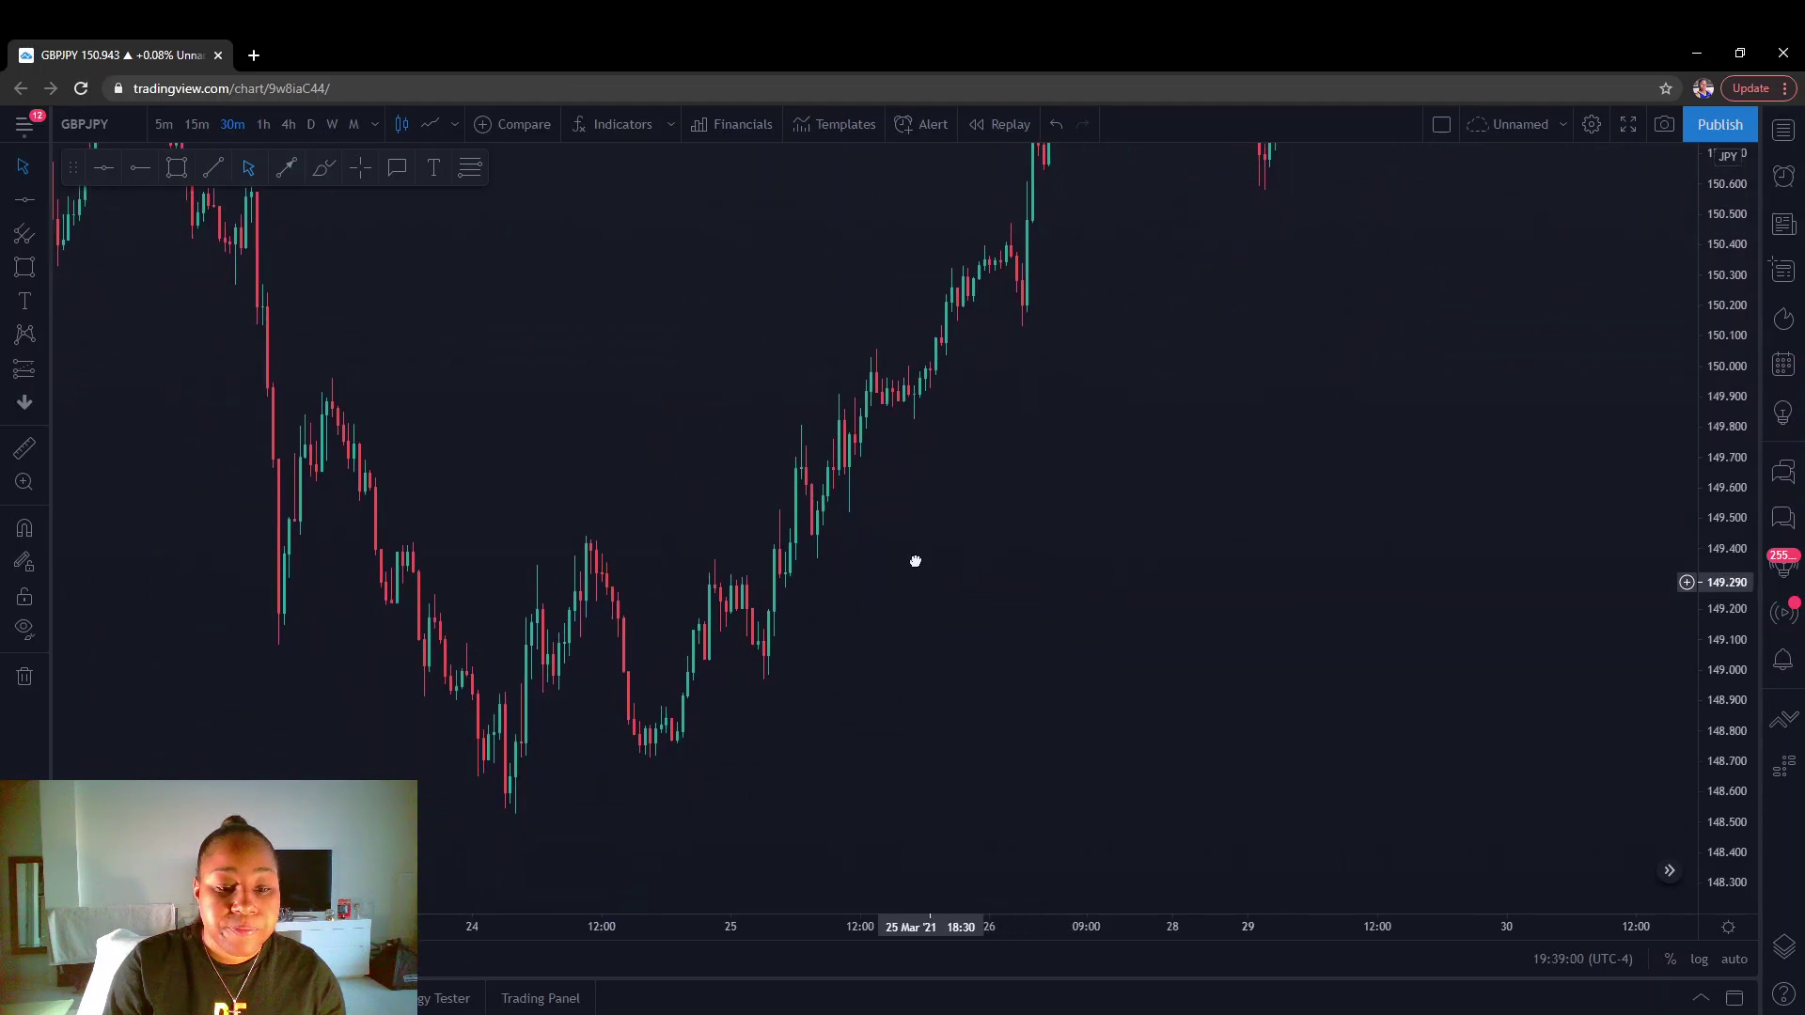
pyautogui.moveTo(821, 661); pyautogui.dragTo(753, 656)
pyautogui.scroll(2, 1519, 717)
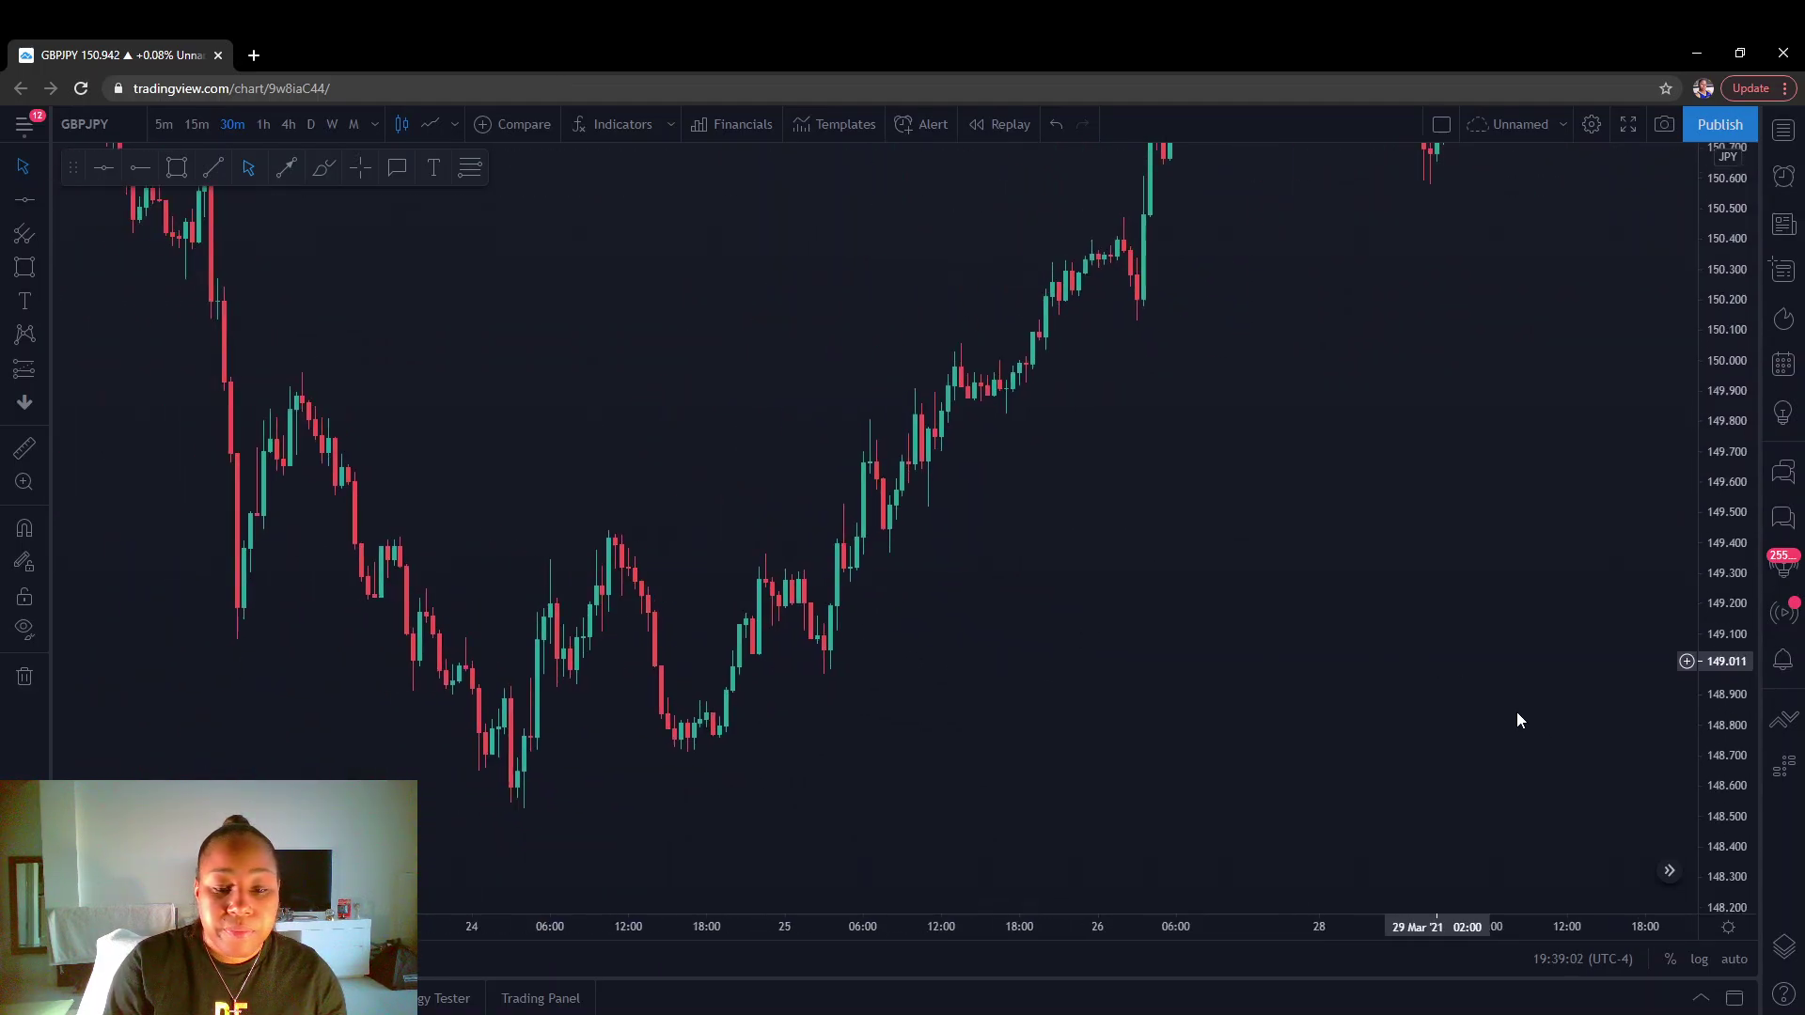
pyautogui.moveTo(1086, 692); pyautogui.dragTo(1093, 683)
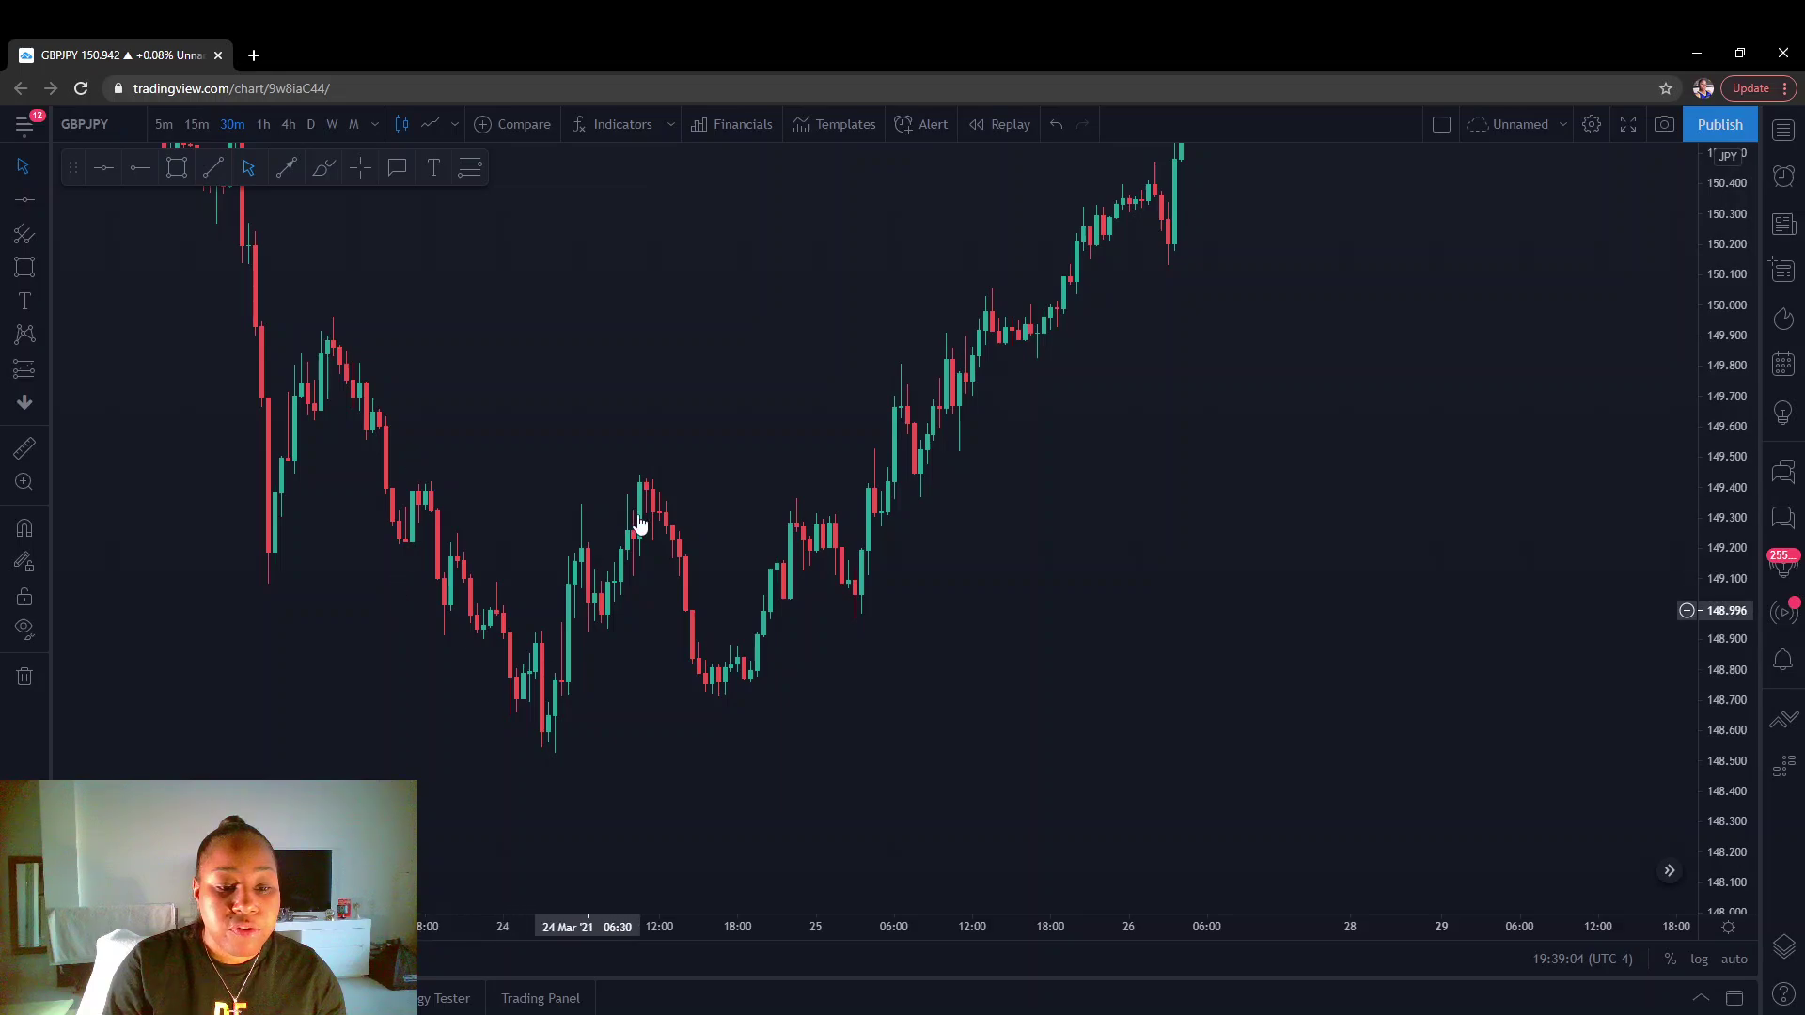
pyautogui.moveTo(457, 504); pyautogui.dragTo(454, 525)
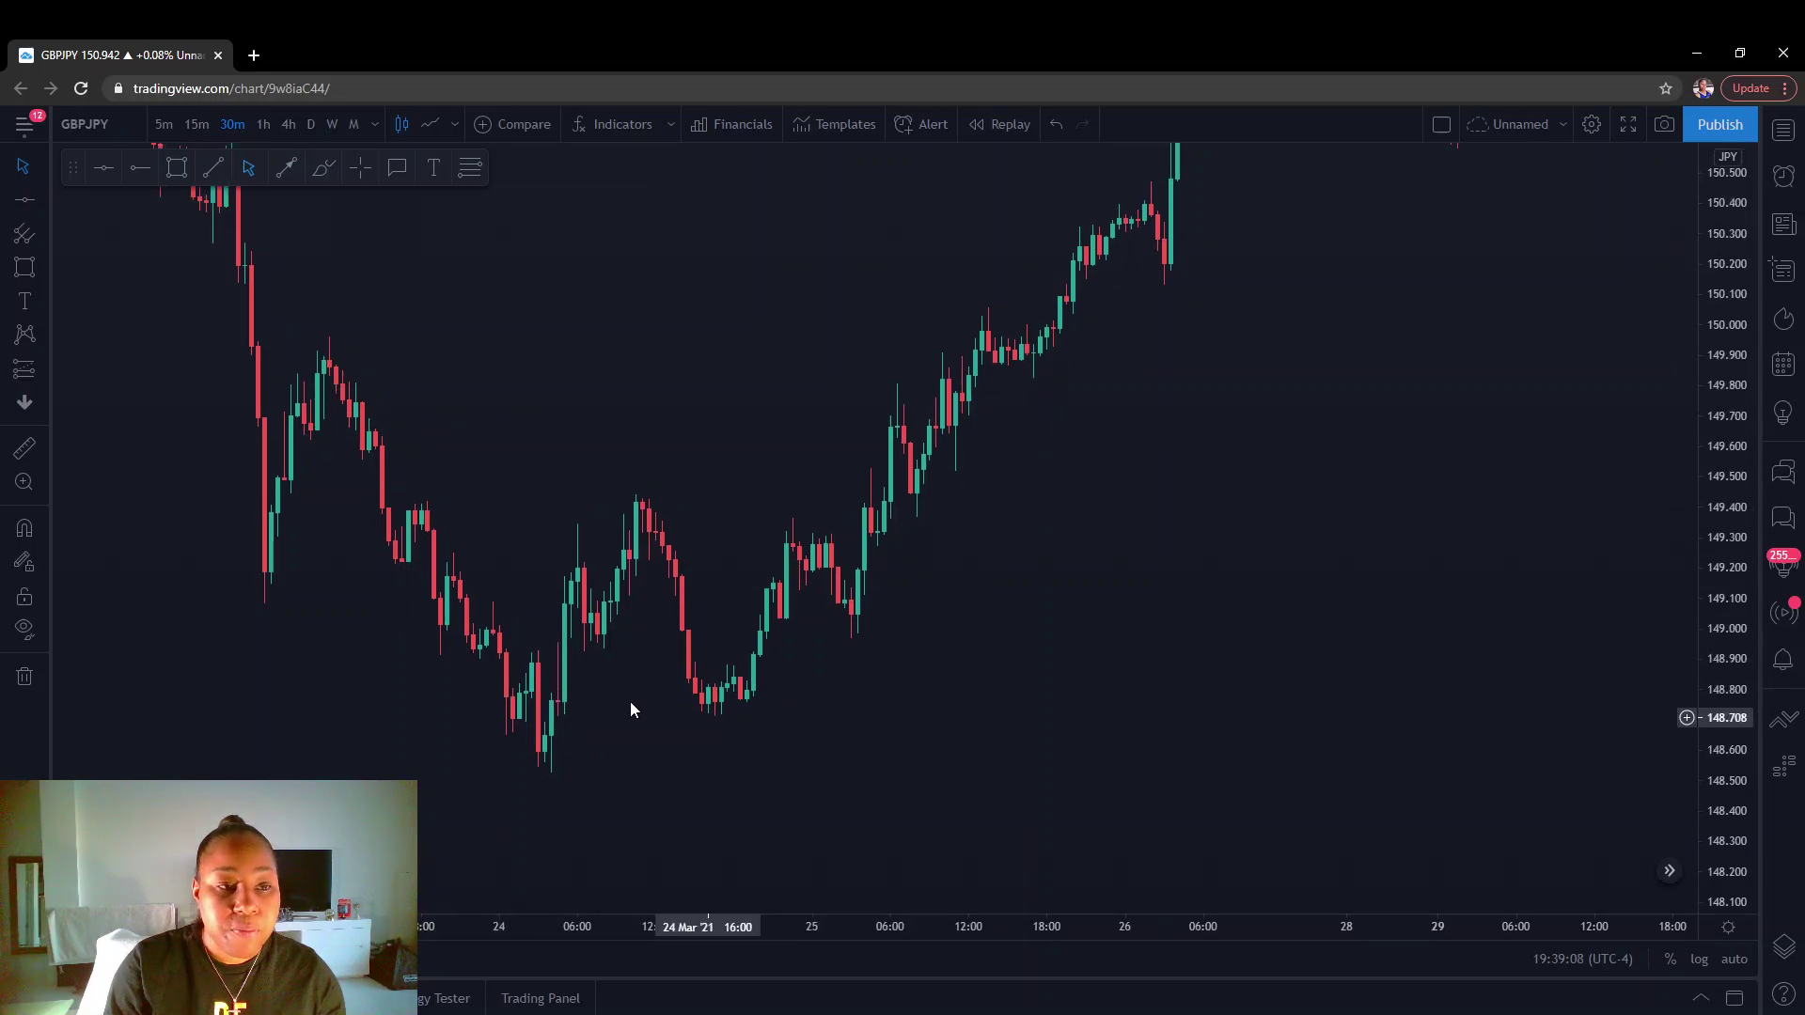
pyautogui.hscroll(3, 729, 738)
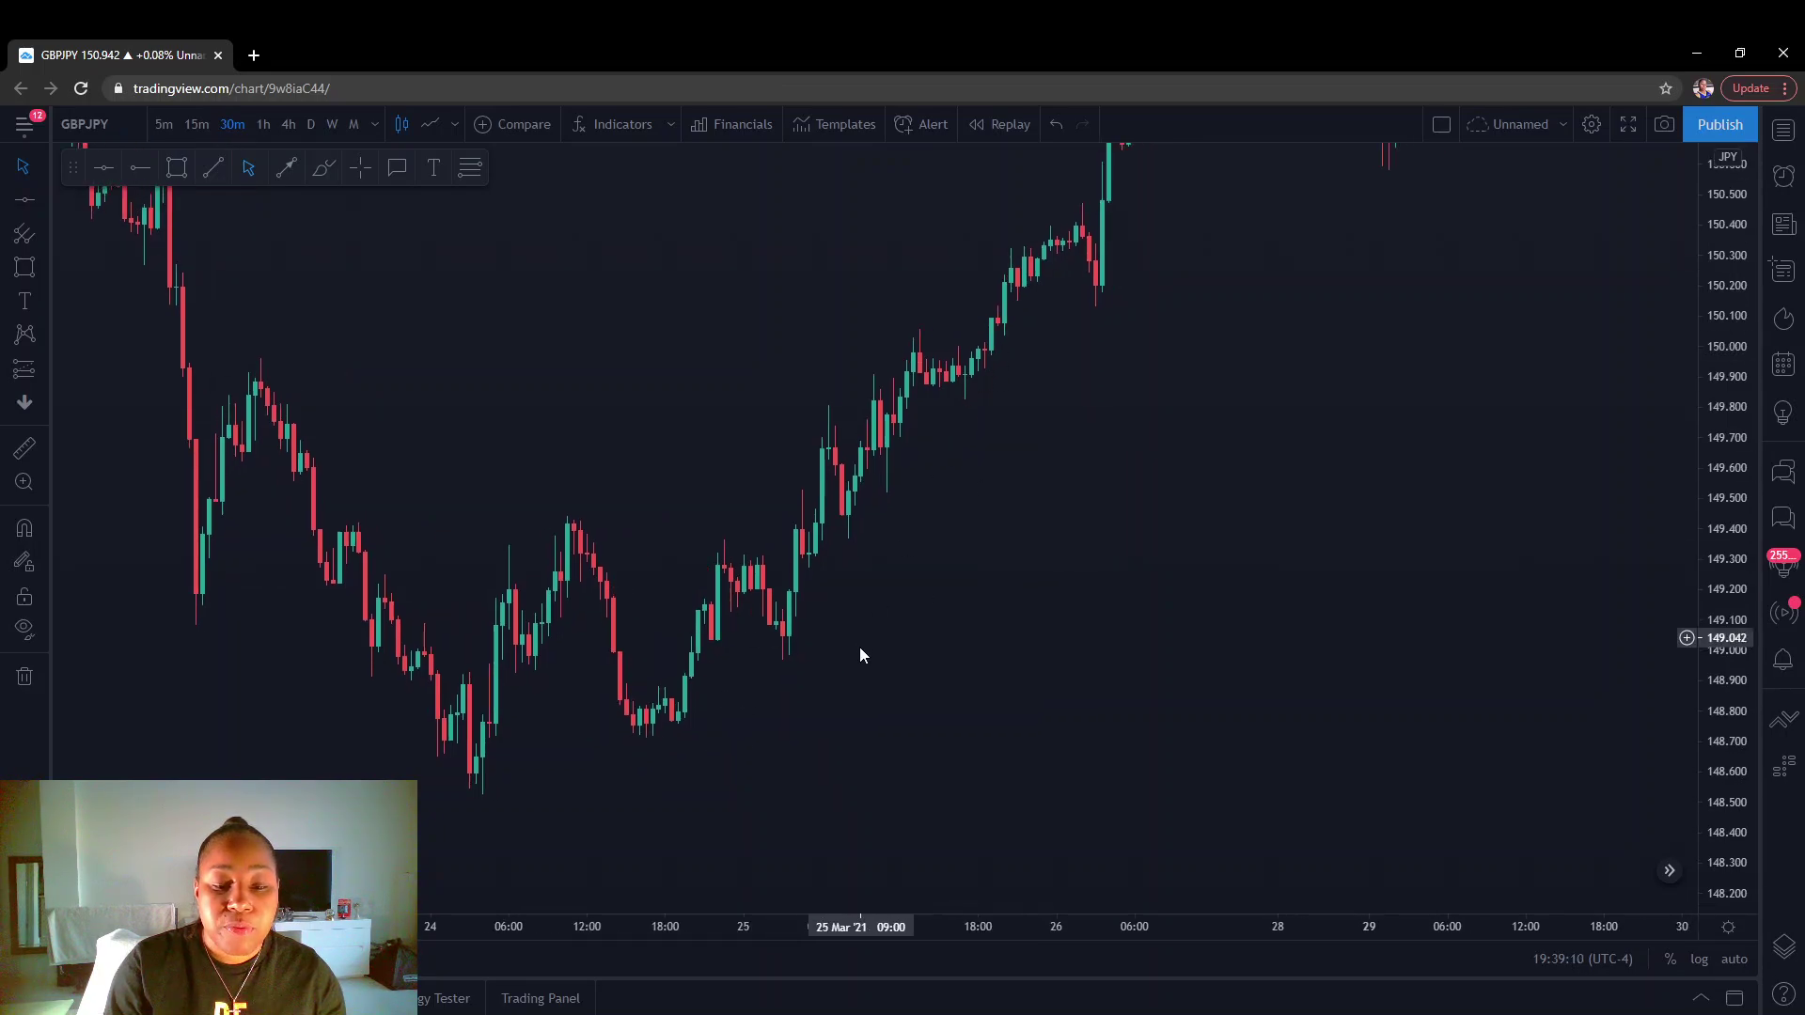
pyautogui.hscroll(1, 856, 650)
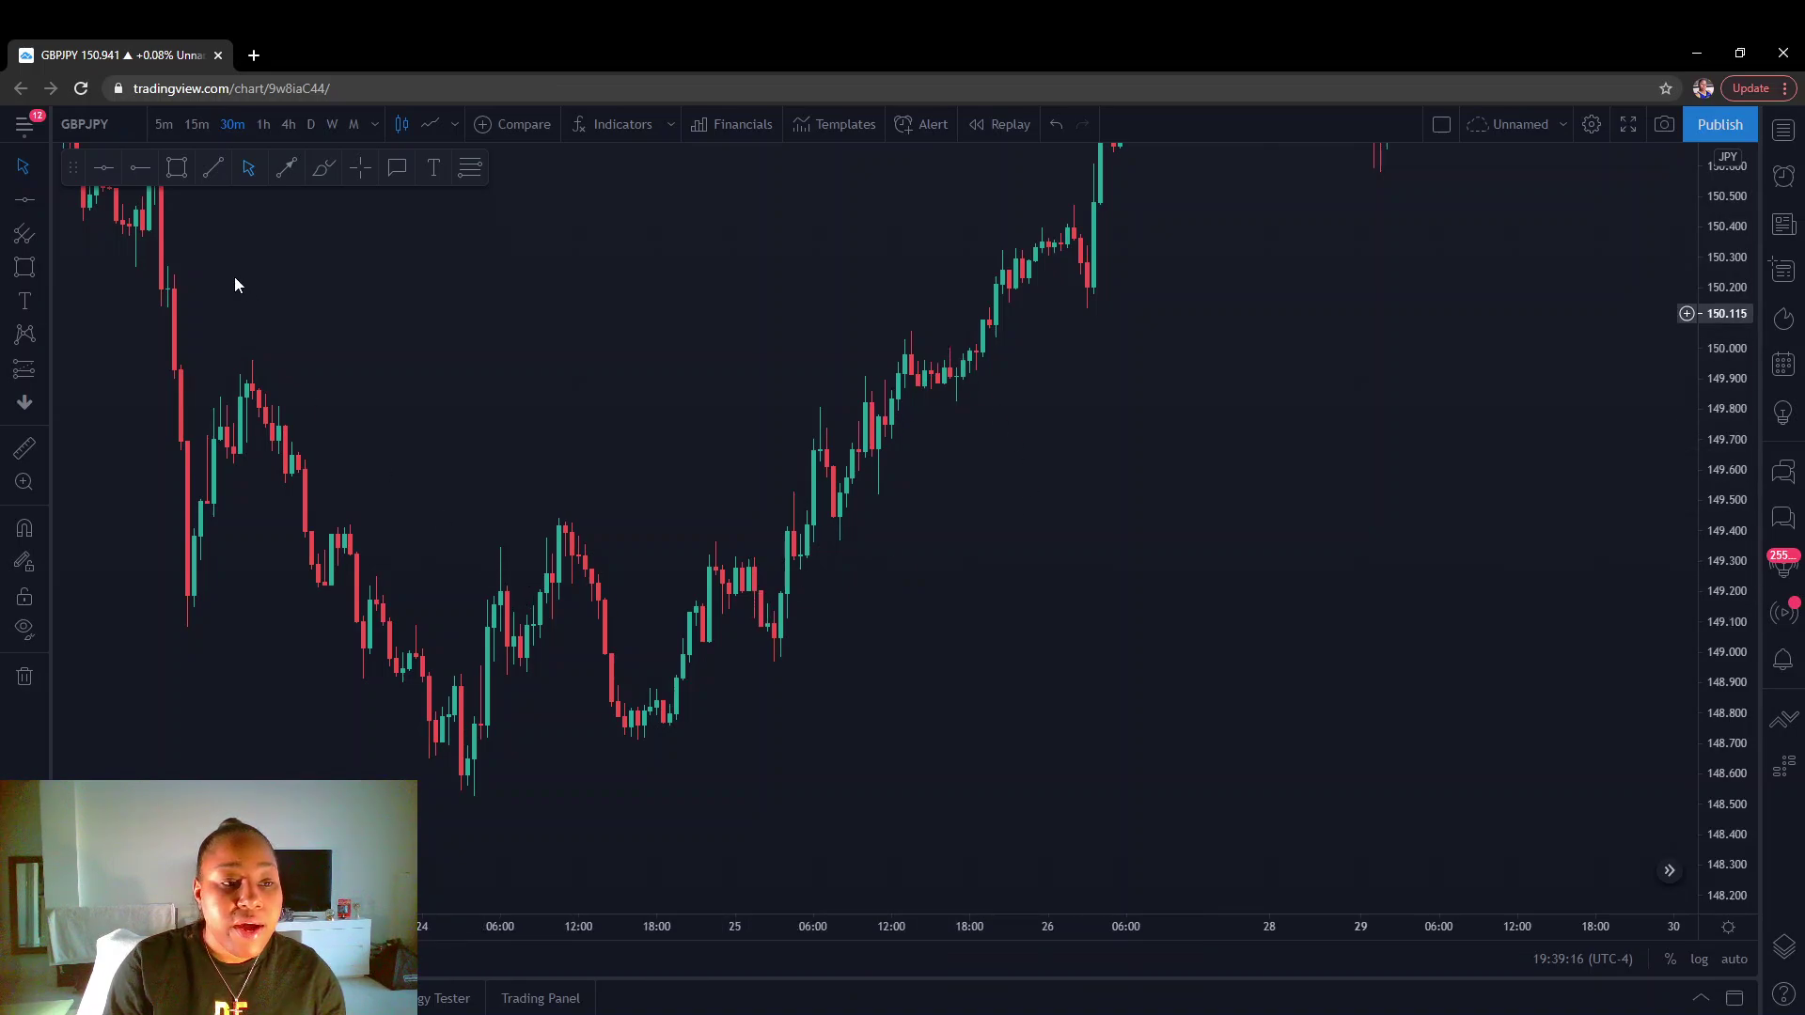
# Draw rectangles over the 24–25 March price range: a thin resistance zone at about 149.40–149.44 and a support zone at about 148.64–148.75.
pyautogui.click(175, 169)
pyautogui.click(325, 518)
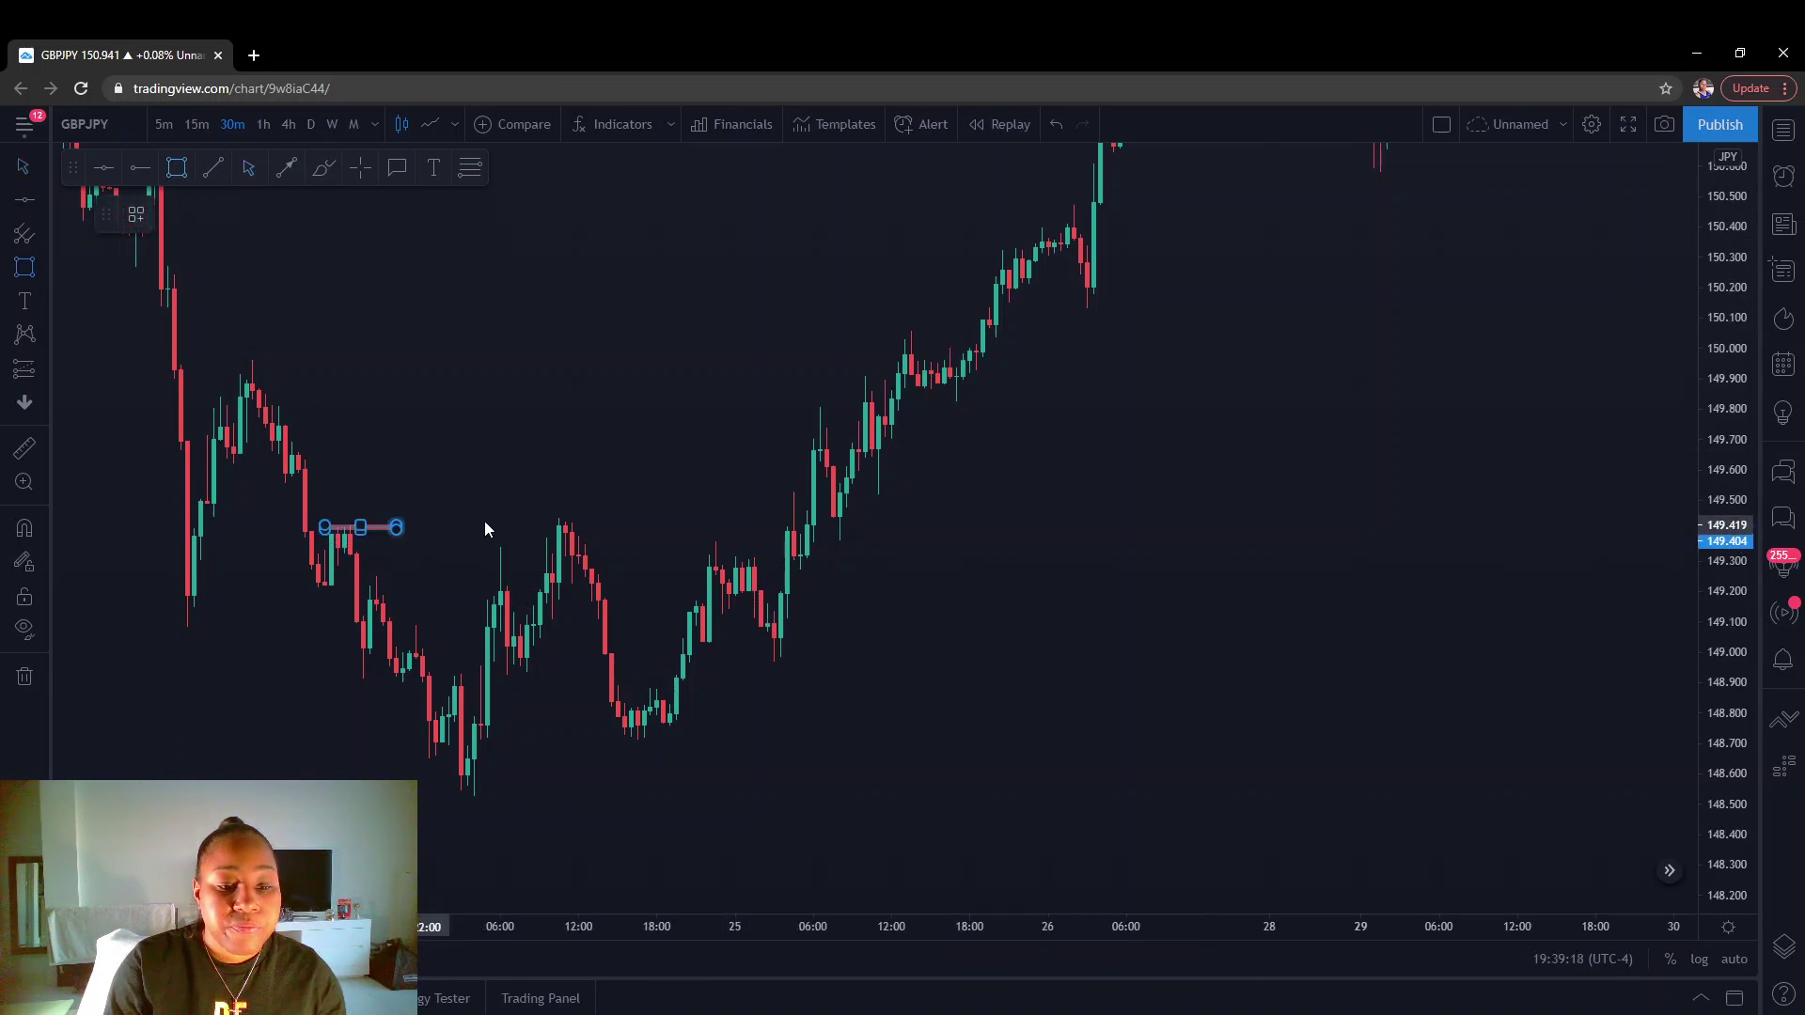
pyautogui.click(1009, 526)
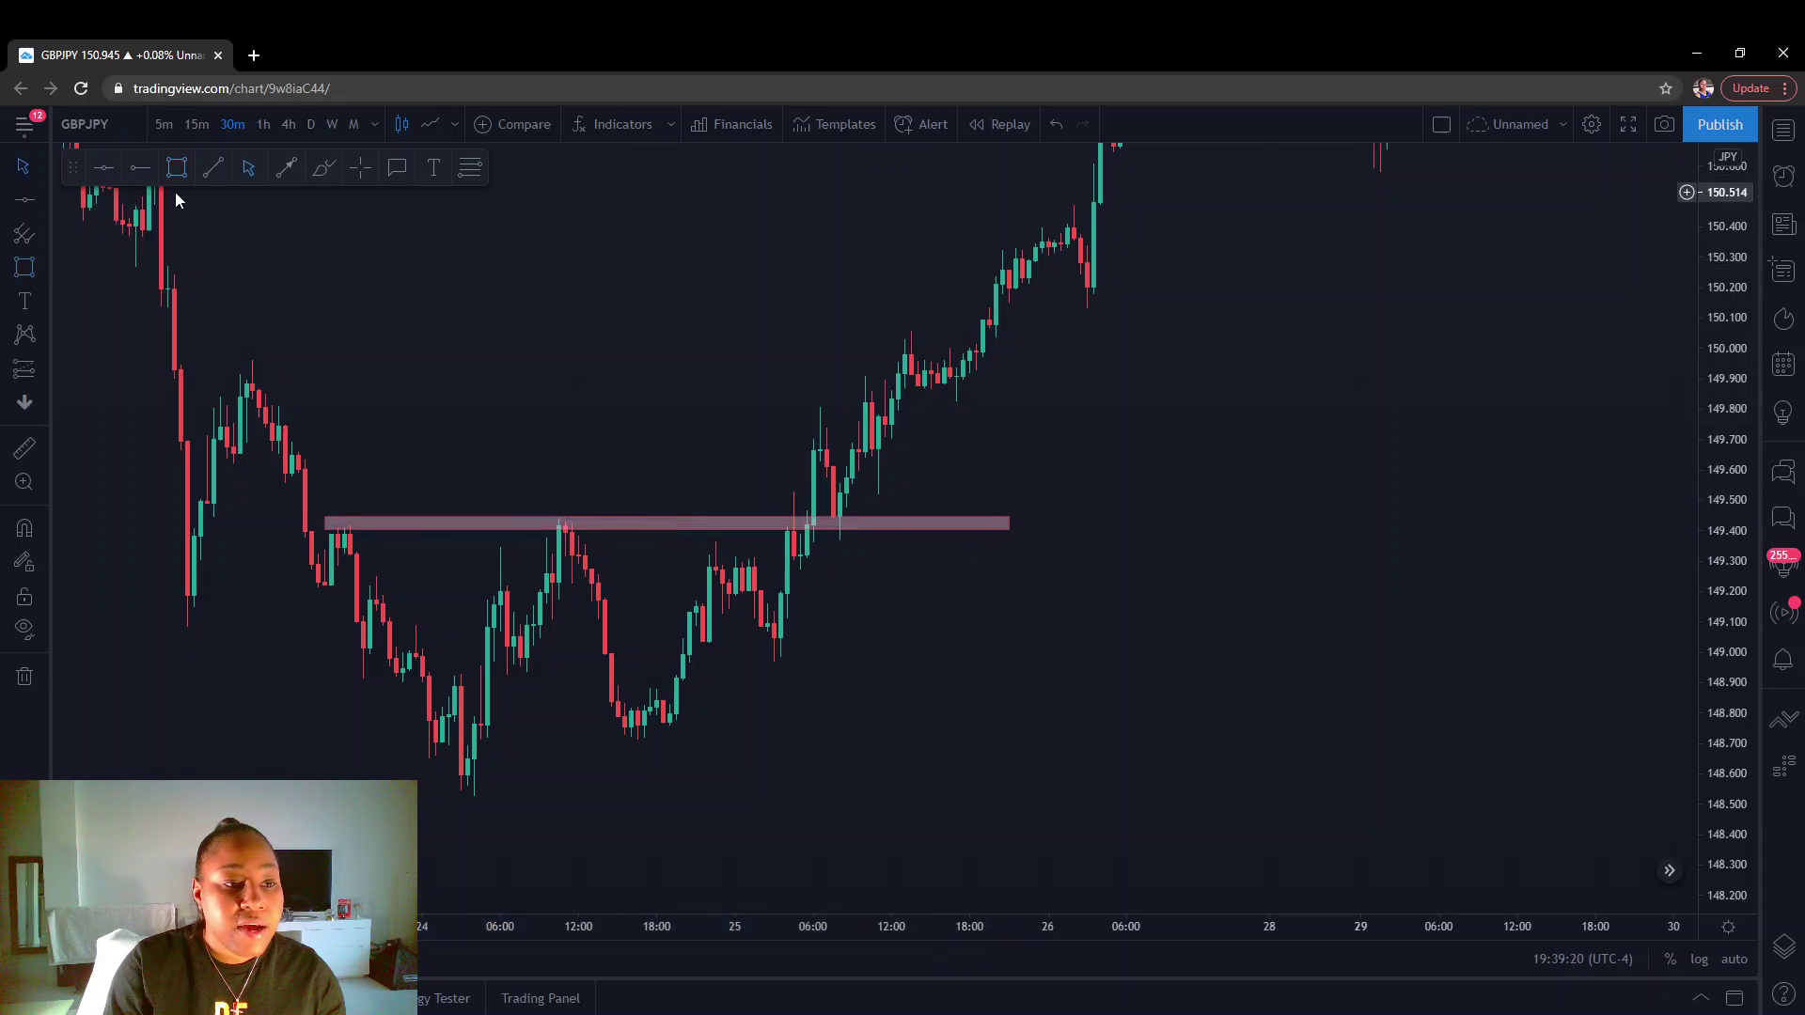
pyautogui.click(337, 762)
pyautogui.click(1178, 728)
pyautogui.click(731, 699)
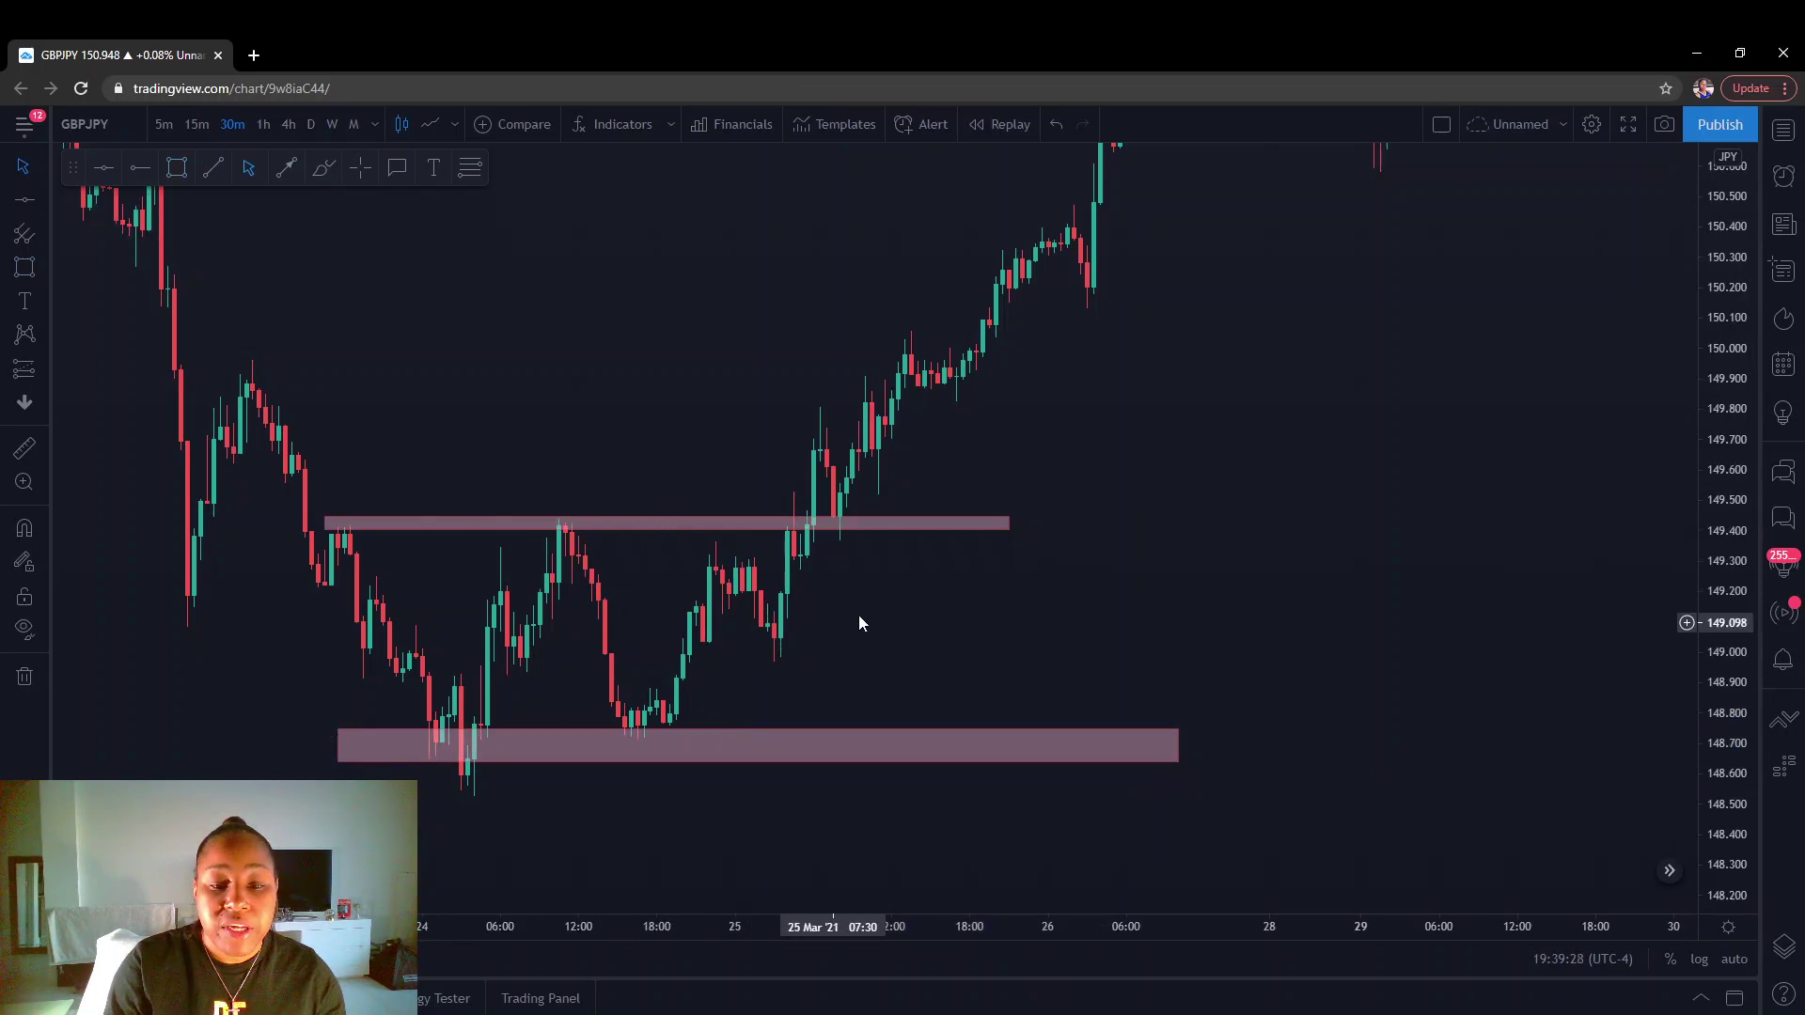
# Delete the resistance rectangle and the support rectangle around the 24–25 March price range.
pyautogui.moveTo(859, 615); pyautogui.dragTo(859, 665)
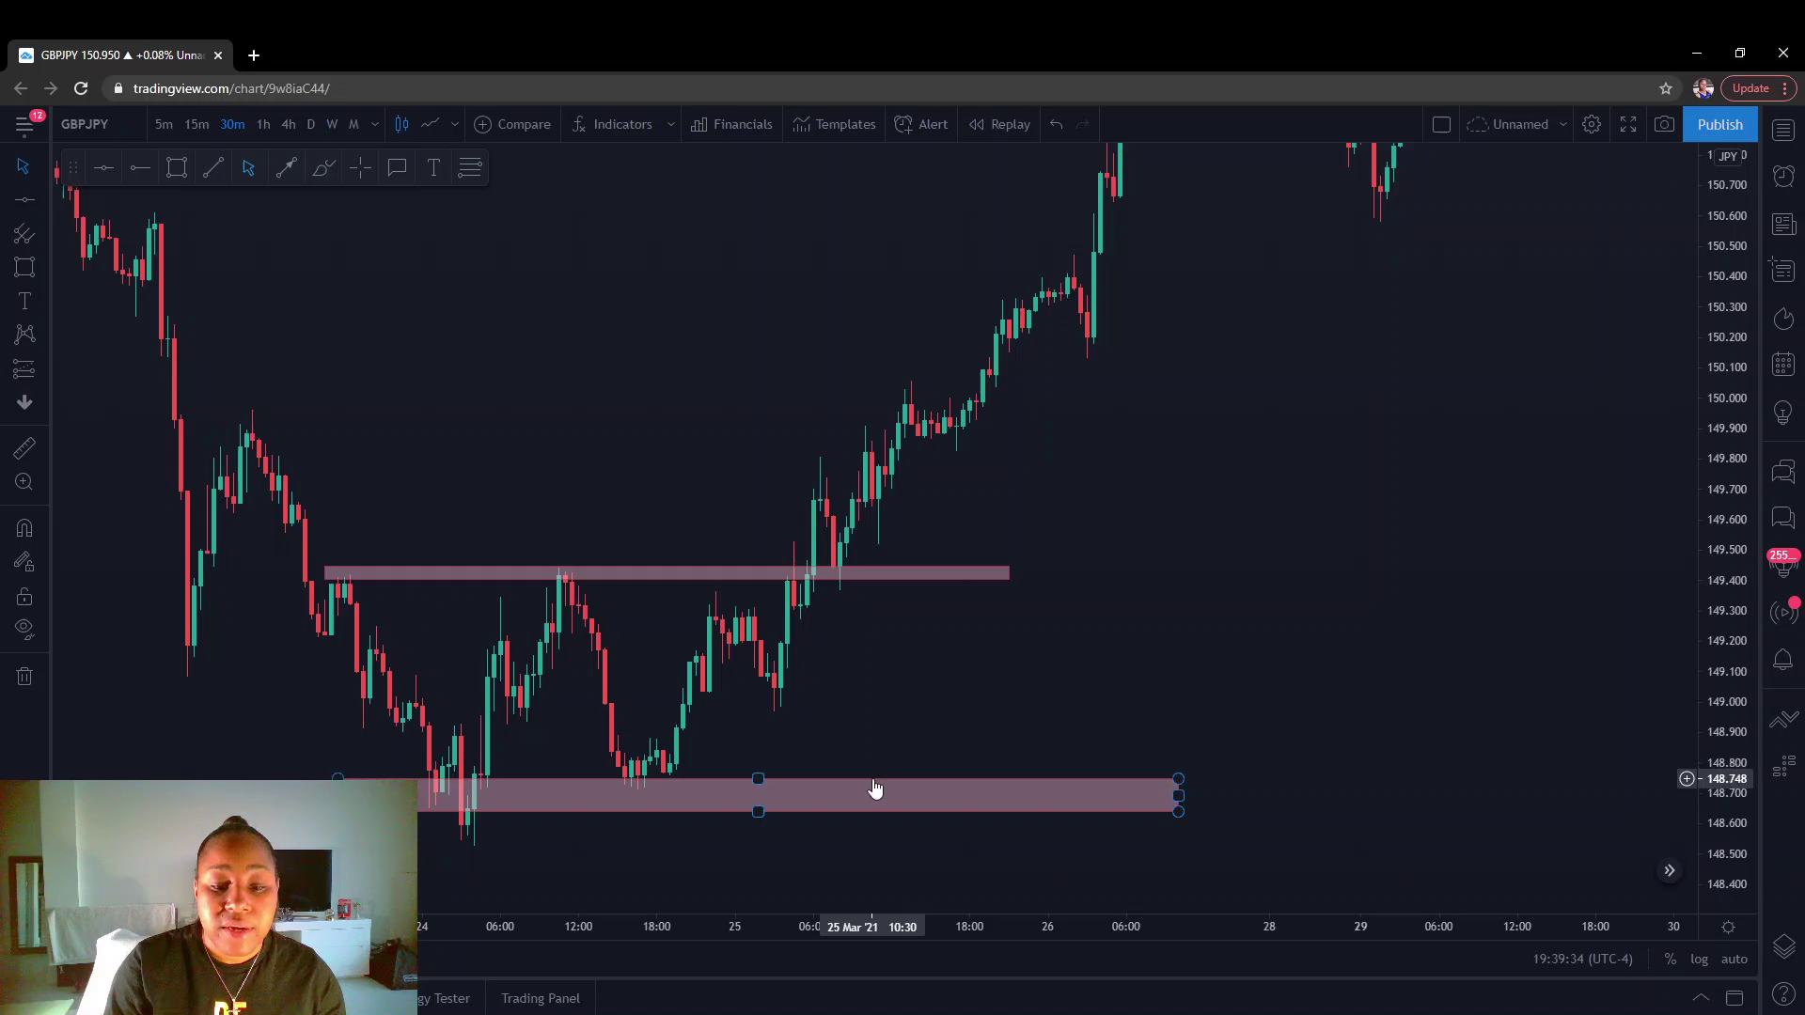
pyautogui.moveTo(865, 661); pyautogui.dragTo(872, 707)
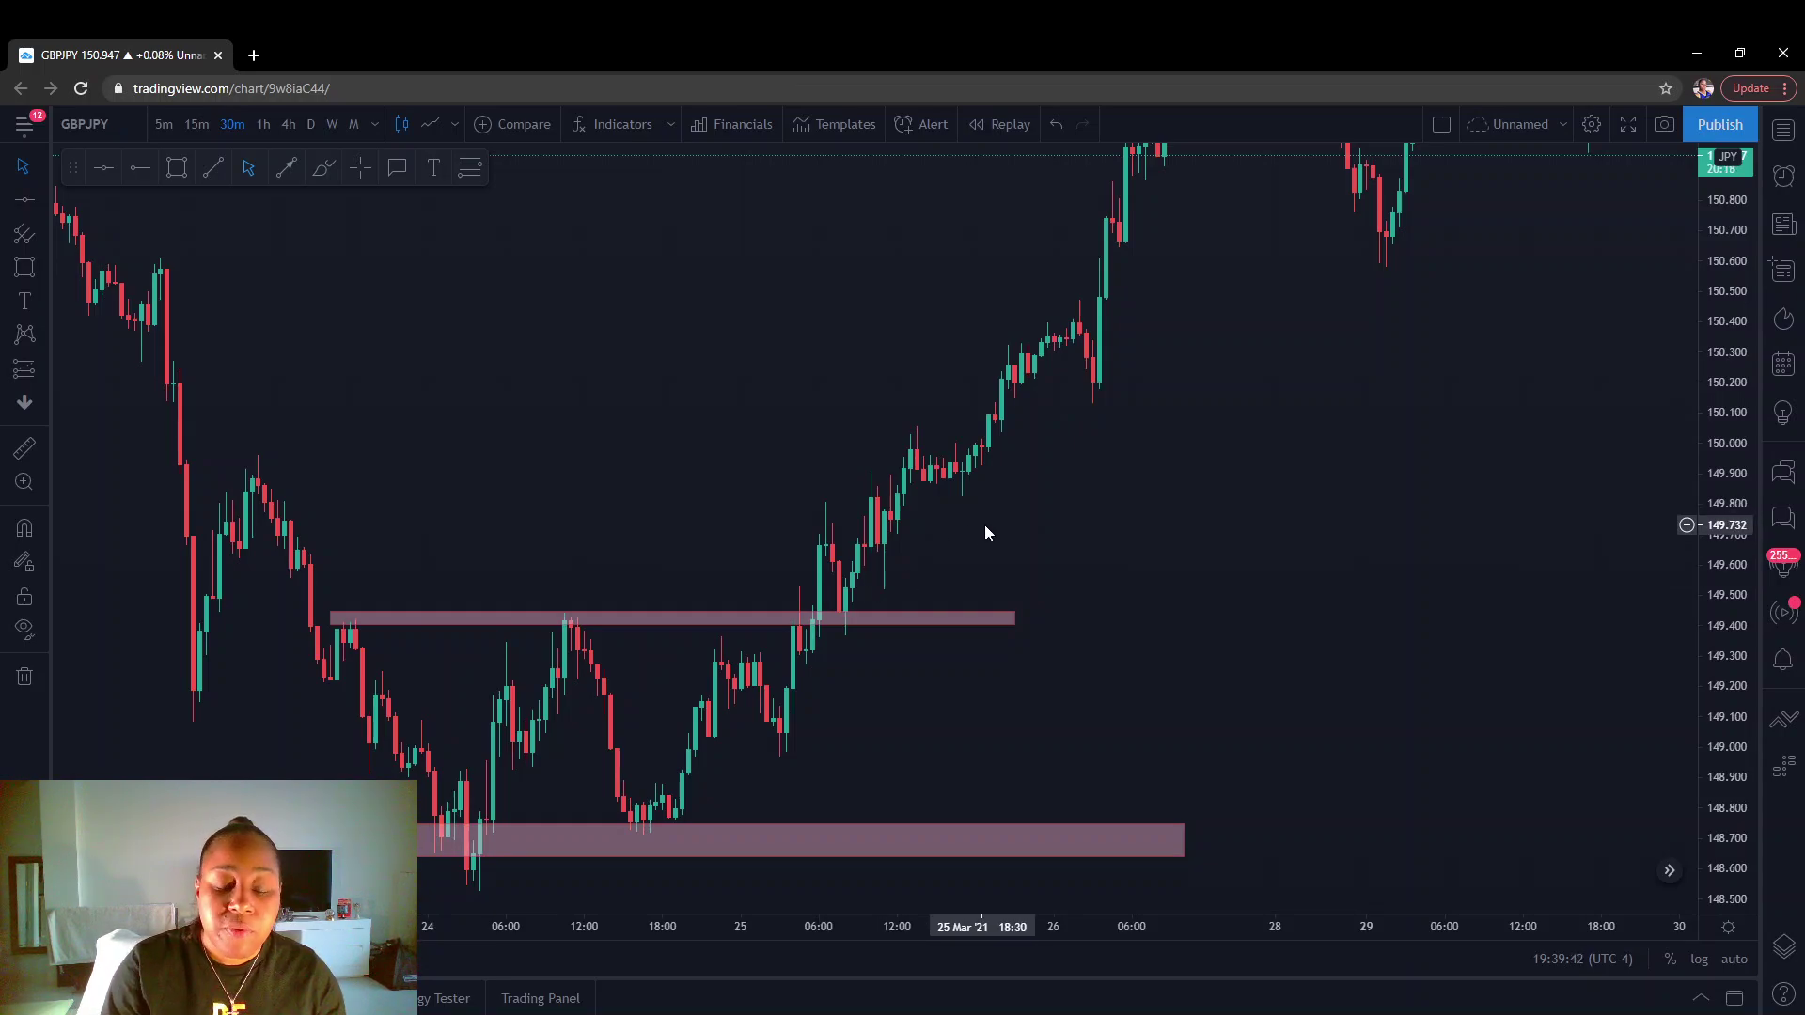
pyautogui.click(851, 624)
pyautogui.click(420, 215)
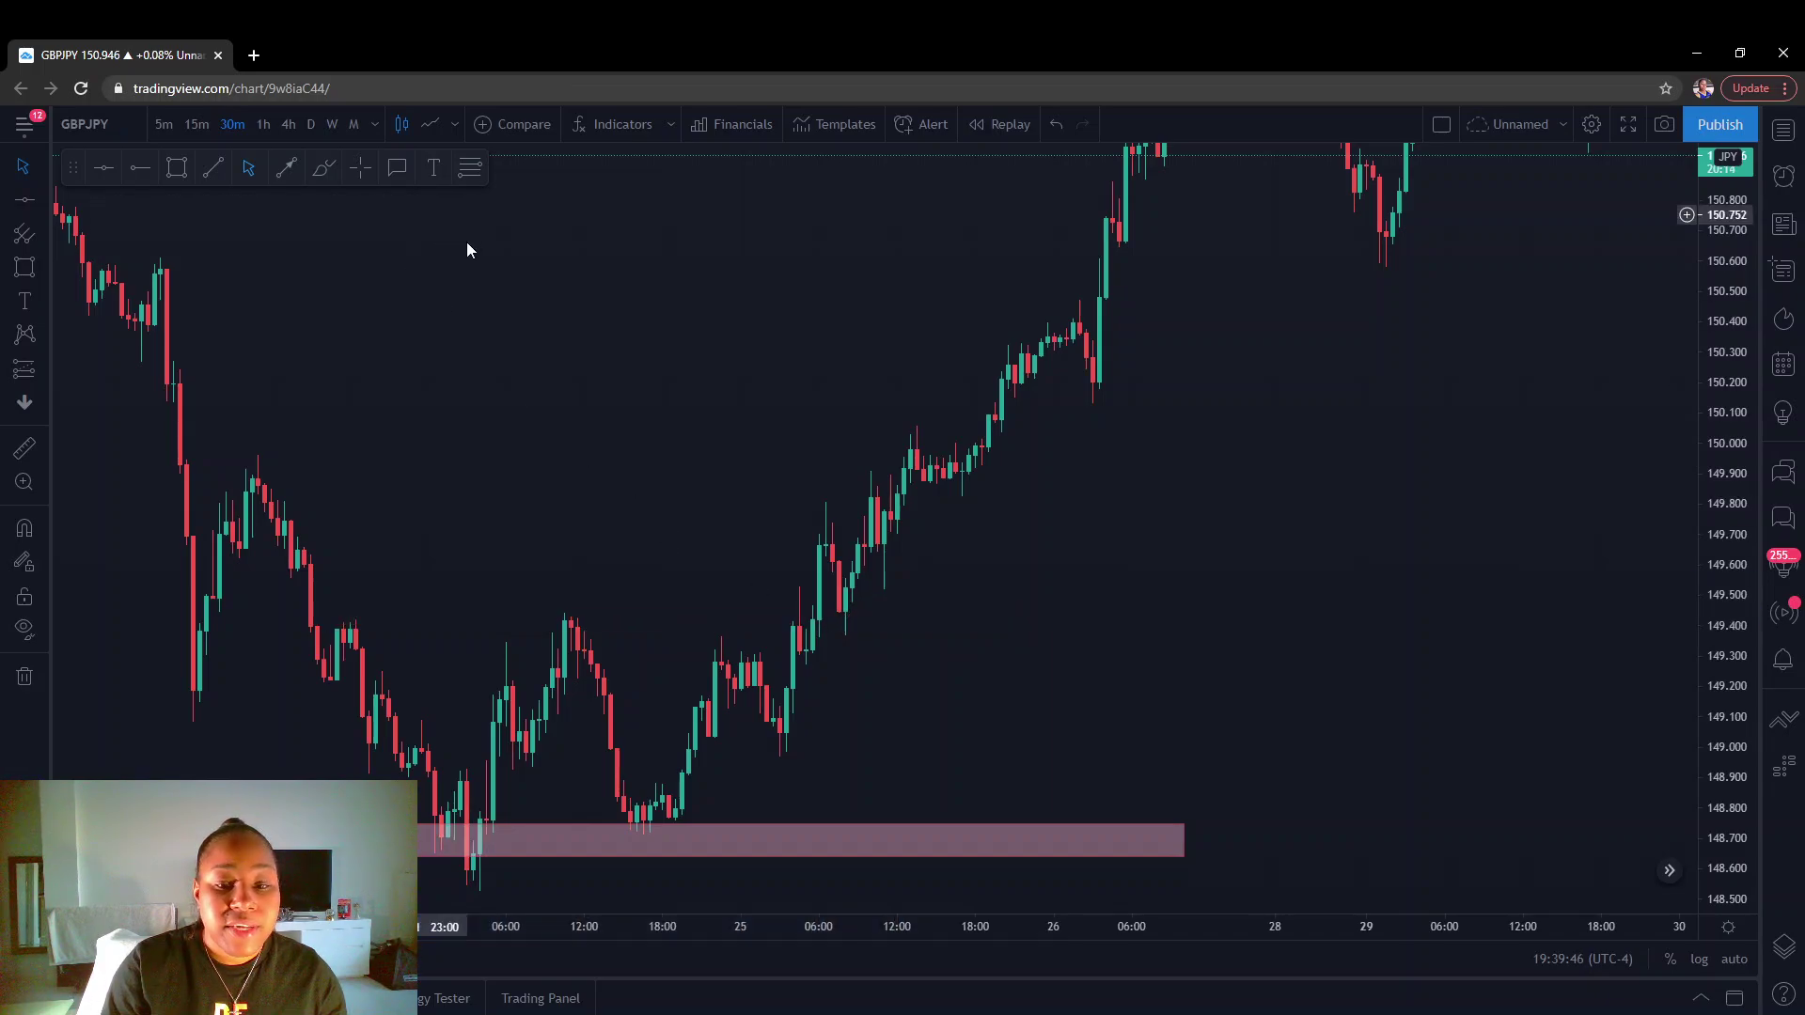
pyautogui.click(707, 835)
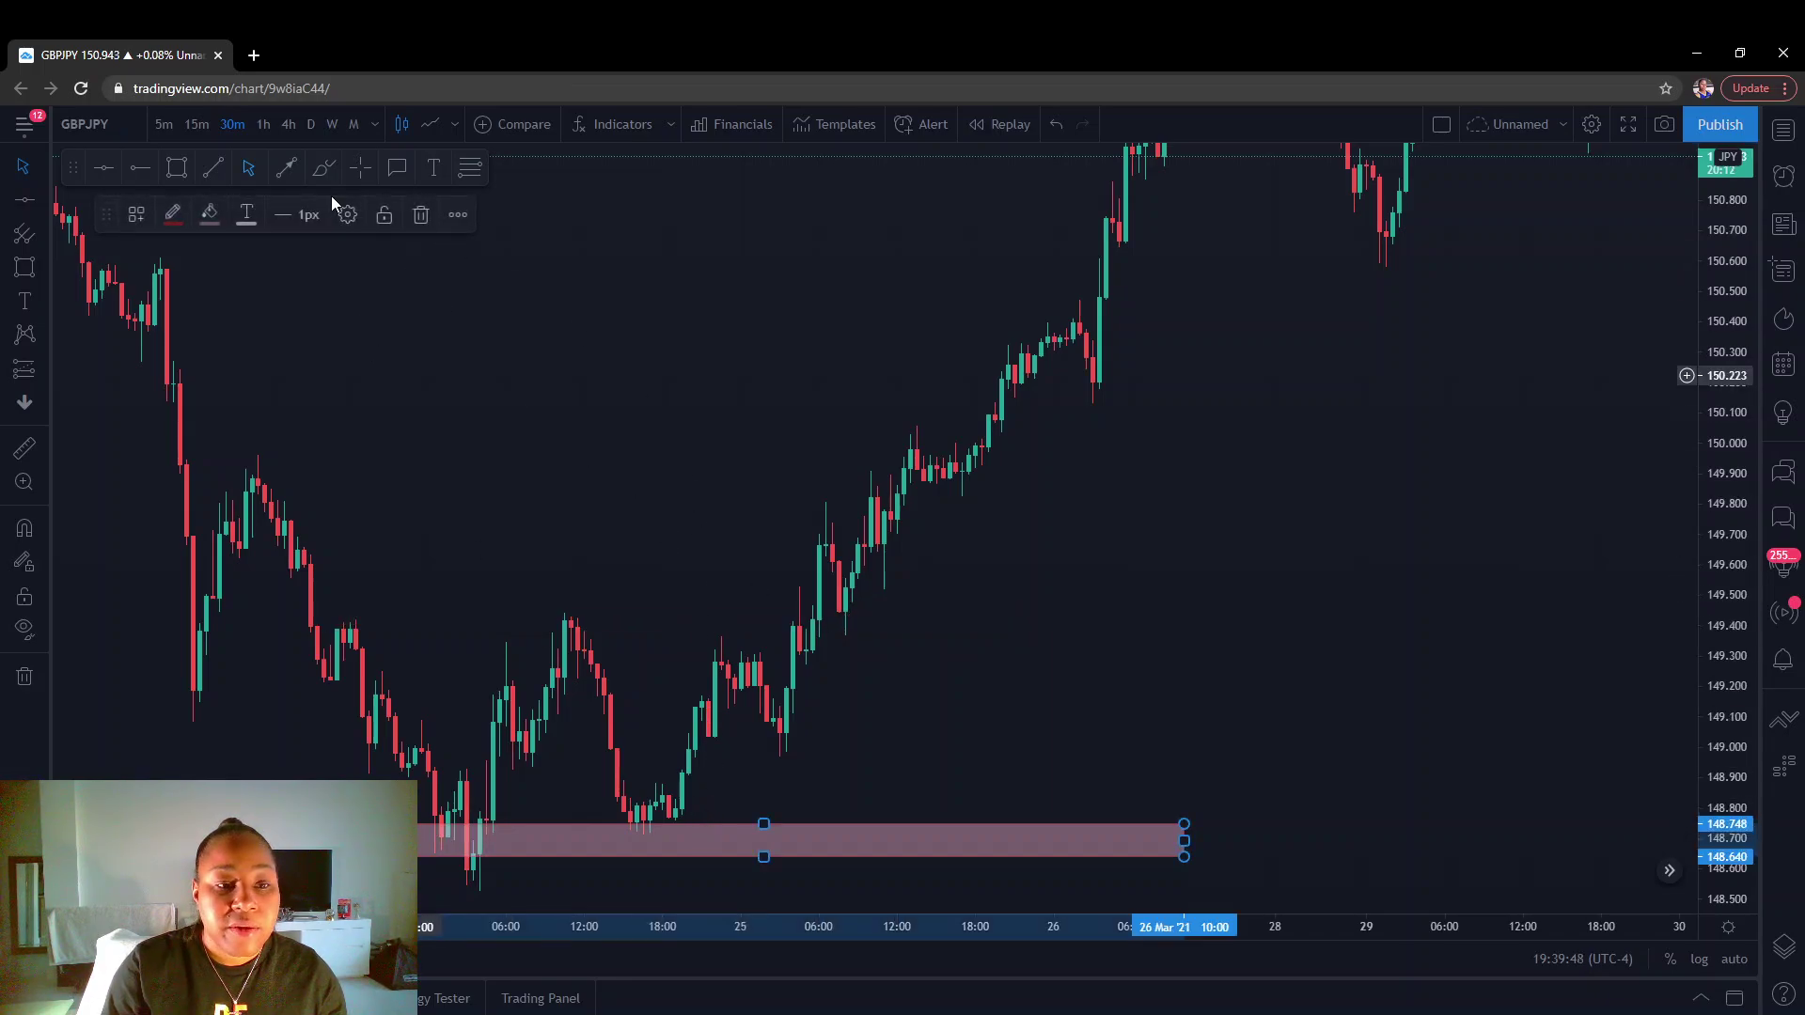
pyautogui.click(434, 220)
pyautogui.click(177, 170)
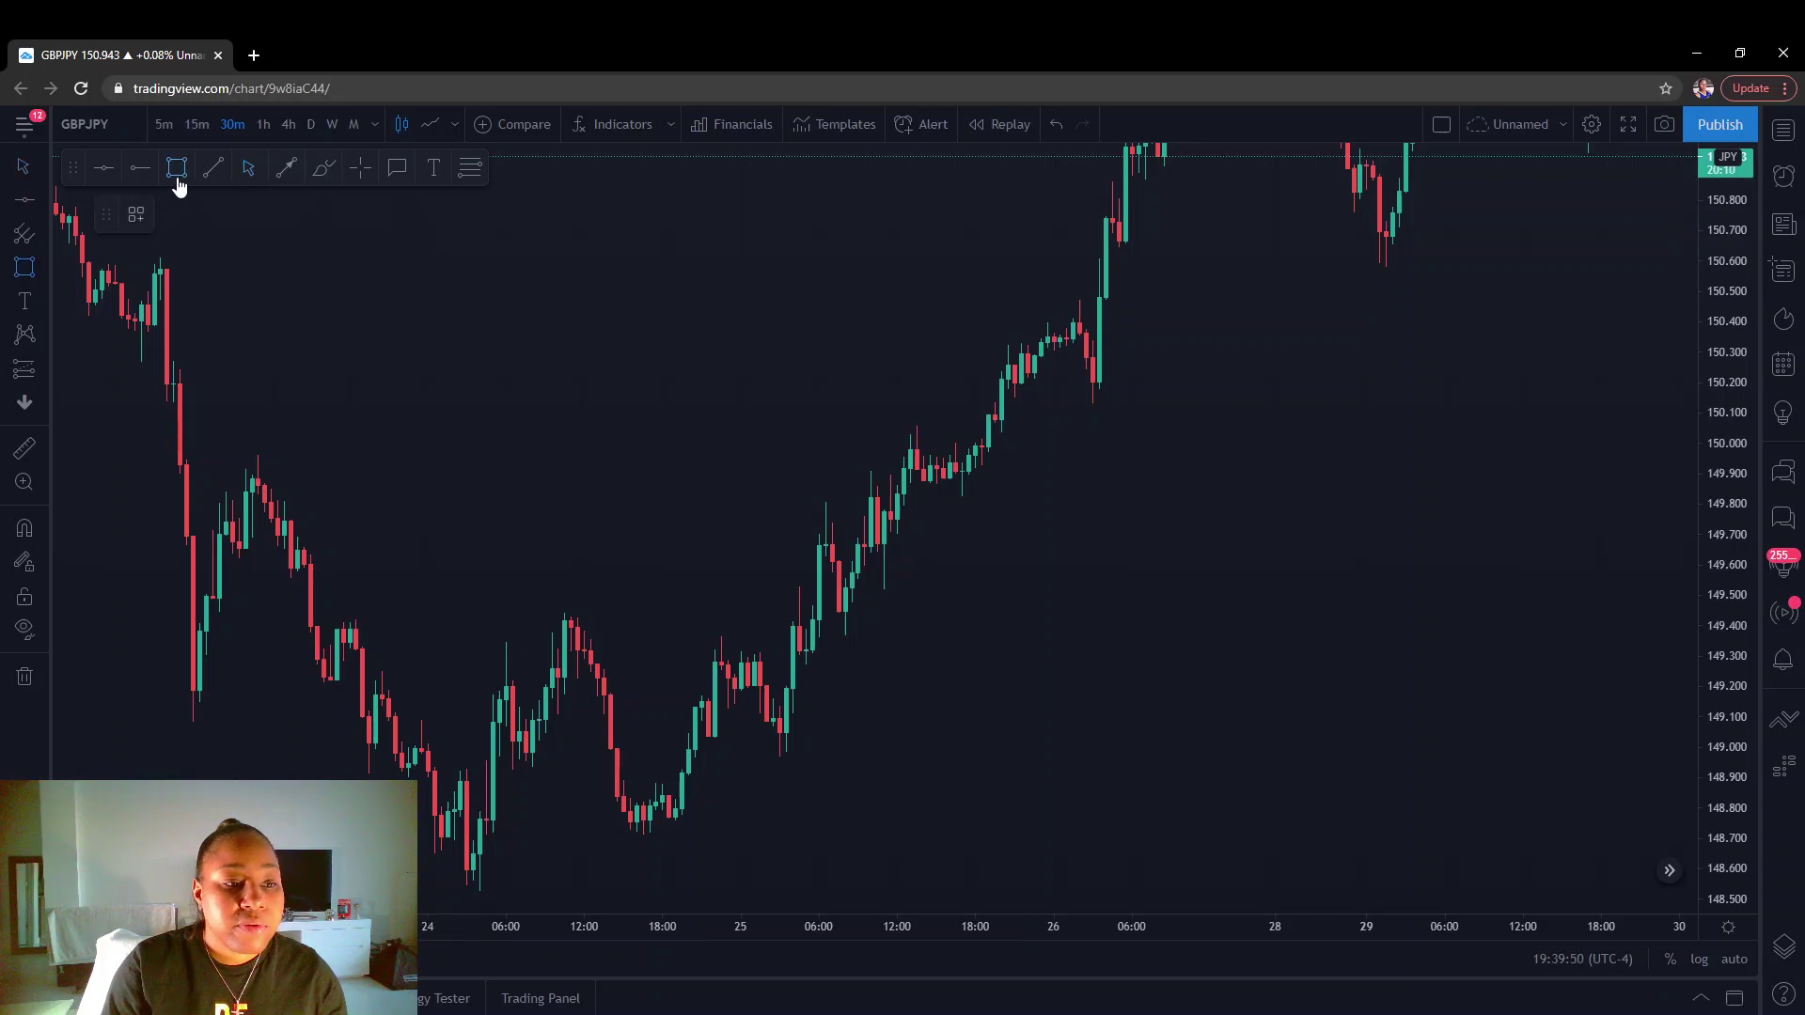
pyautogui.moveTo(274, 254); pyautogui.dragTo(369, 272)
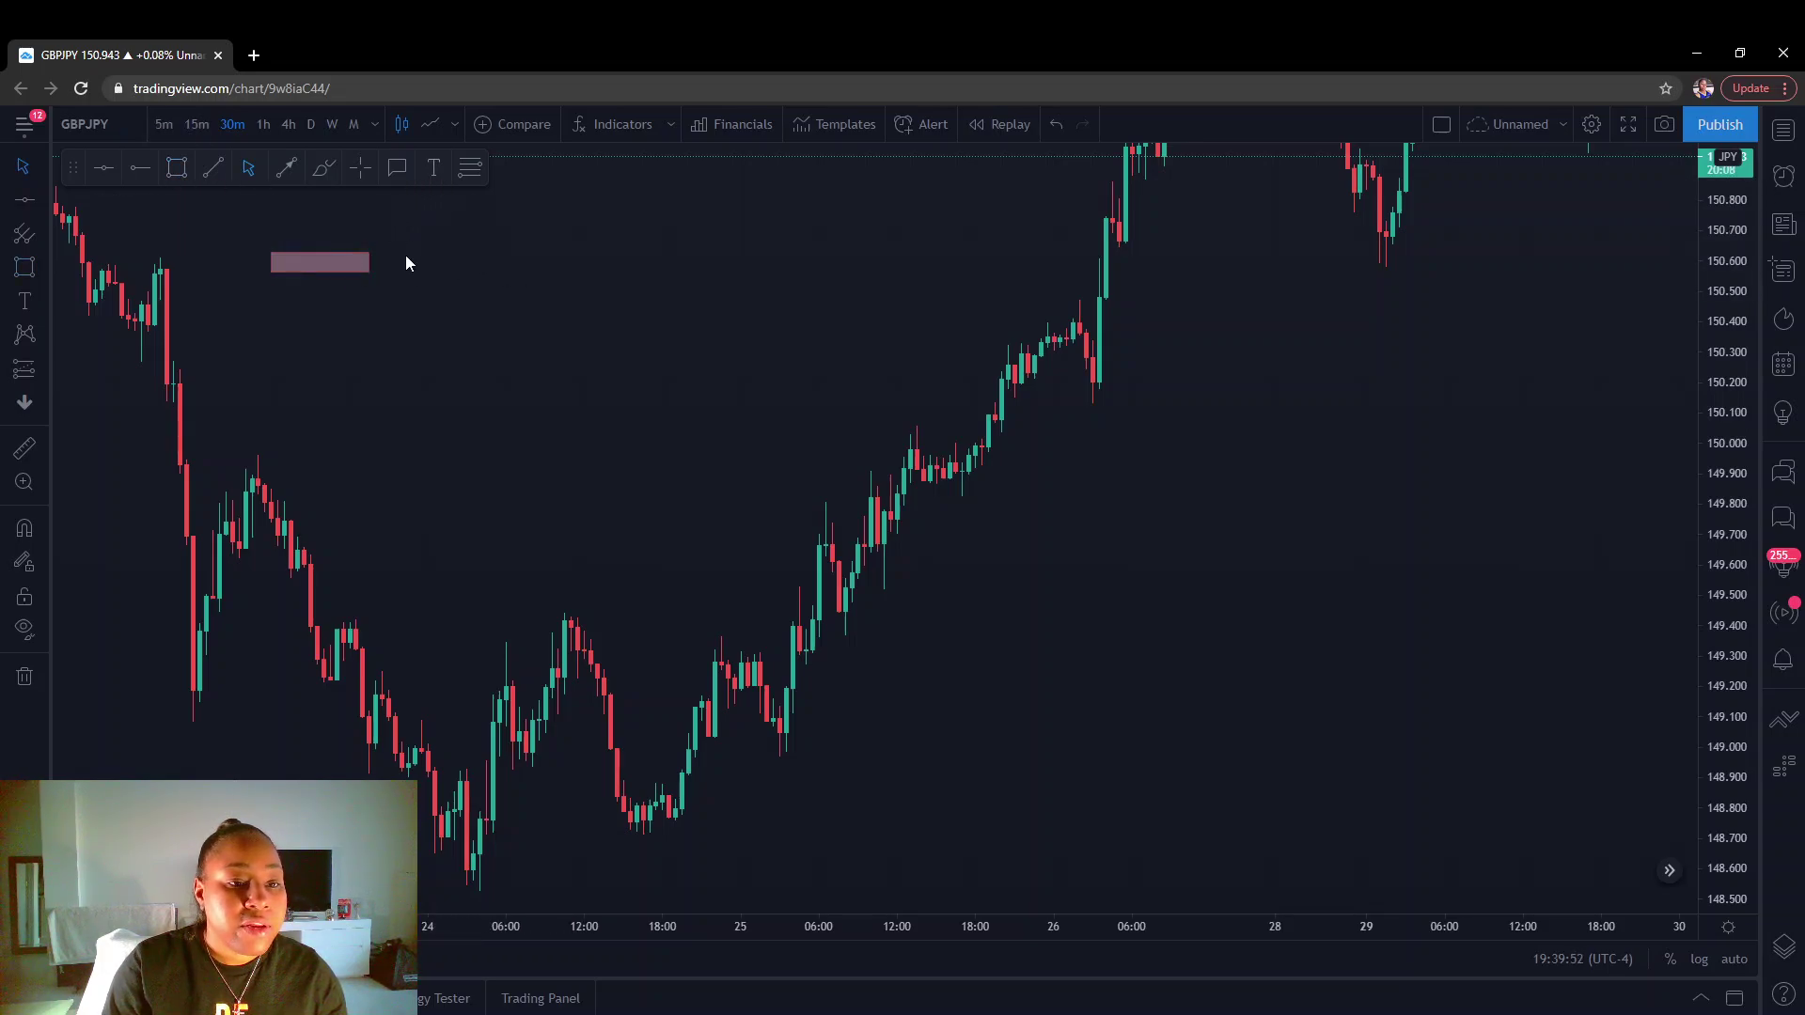
pyautogui.click(351, 276)
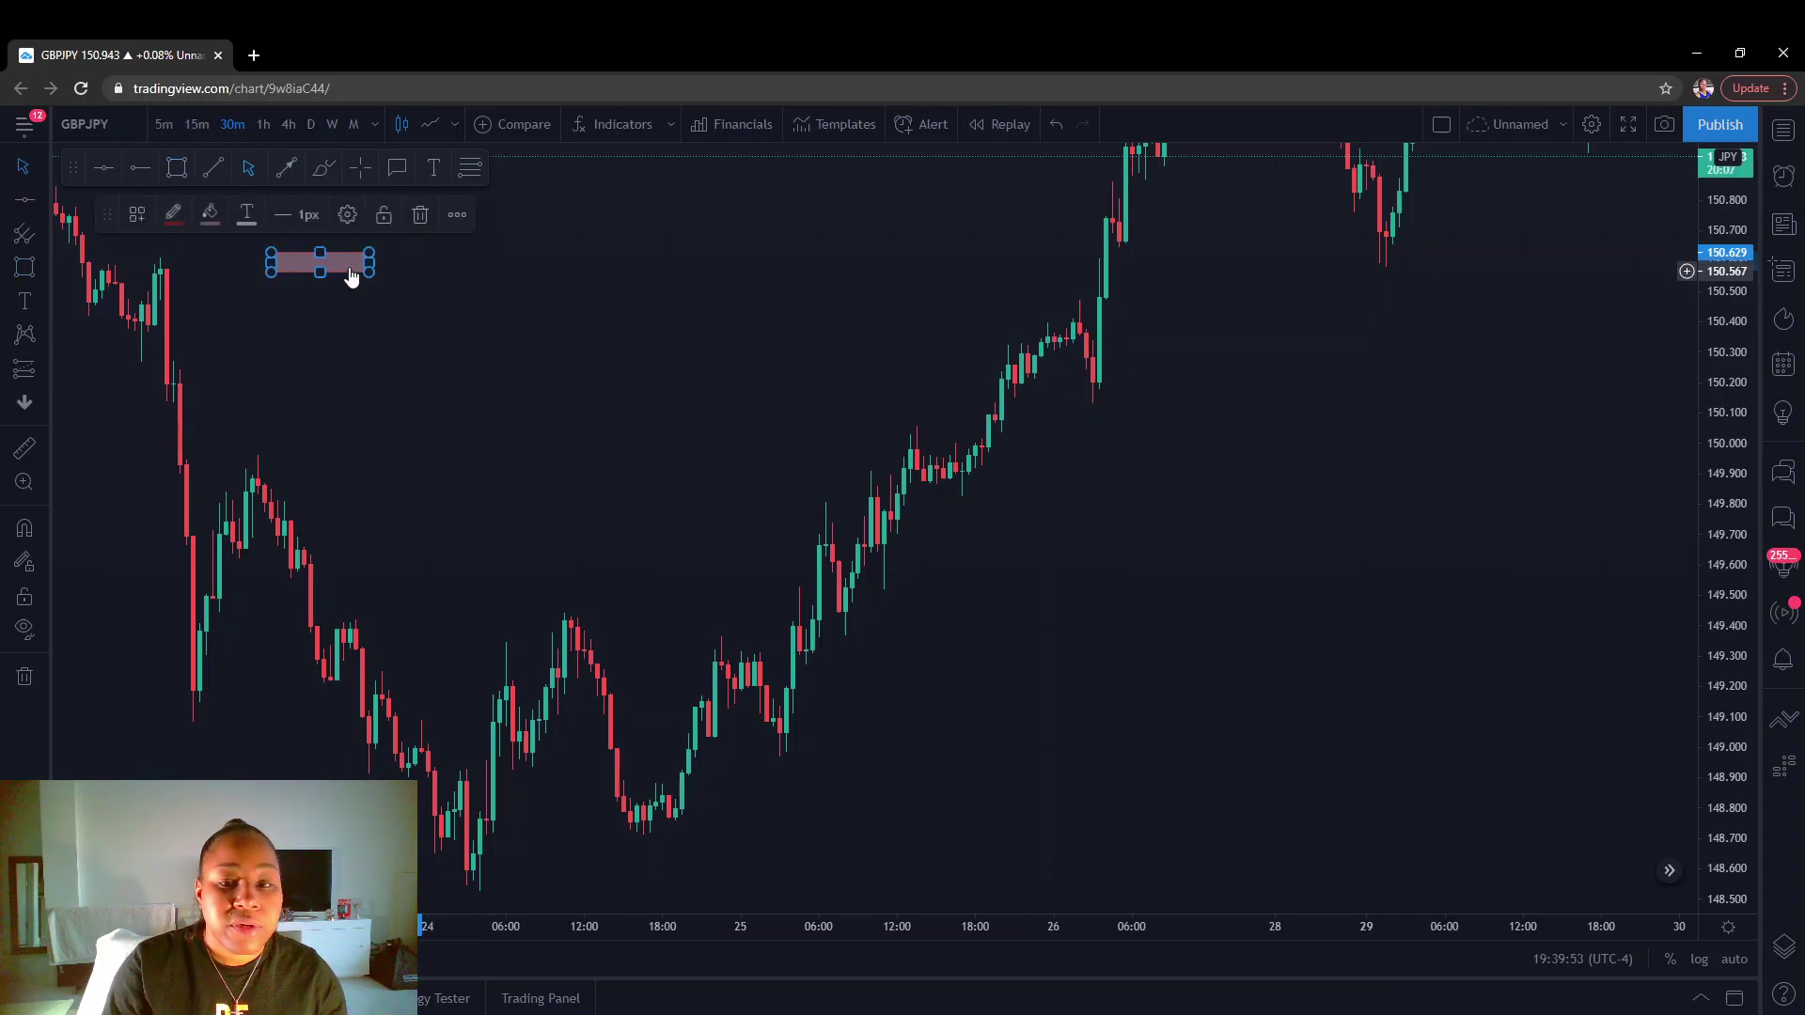
pyautogui.click(422, 215)
# Draw a rectangle around the consolidation before the 23 March drop, from about 150.90 to 150.30, ending at 04:30 on 23 March.
pyautogui.moveTo(412, 233); pyautogui.dragTo(753, 382)
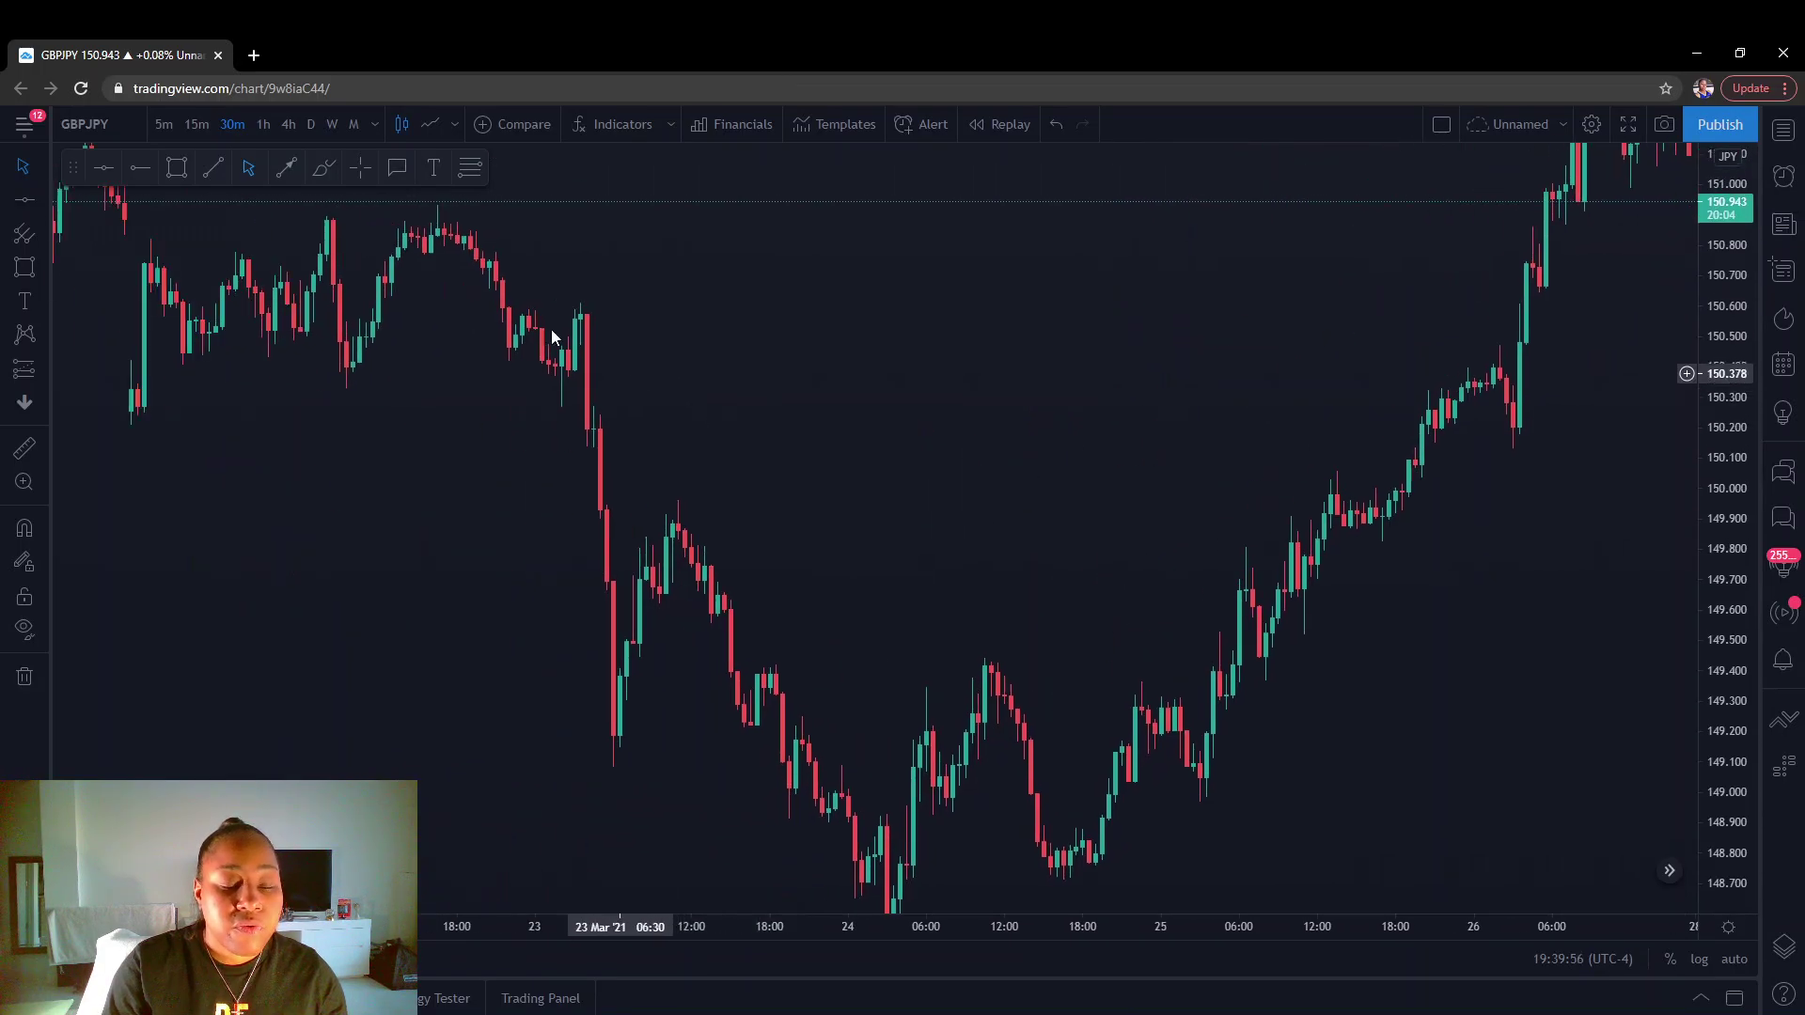
pyautogui.moveTo(705, 468); pyautogui.dragTo(772, 518)
pyautogui.moveTo(516, 451); pyautogui.dragTo(554, 493)
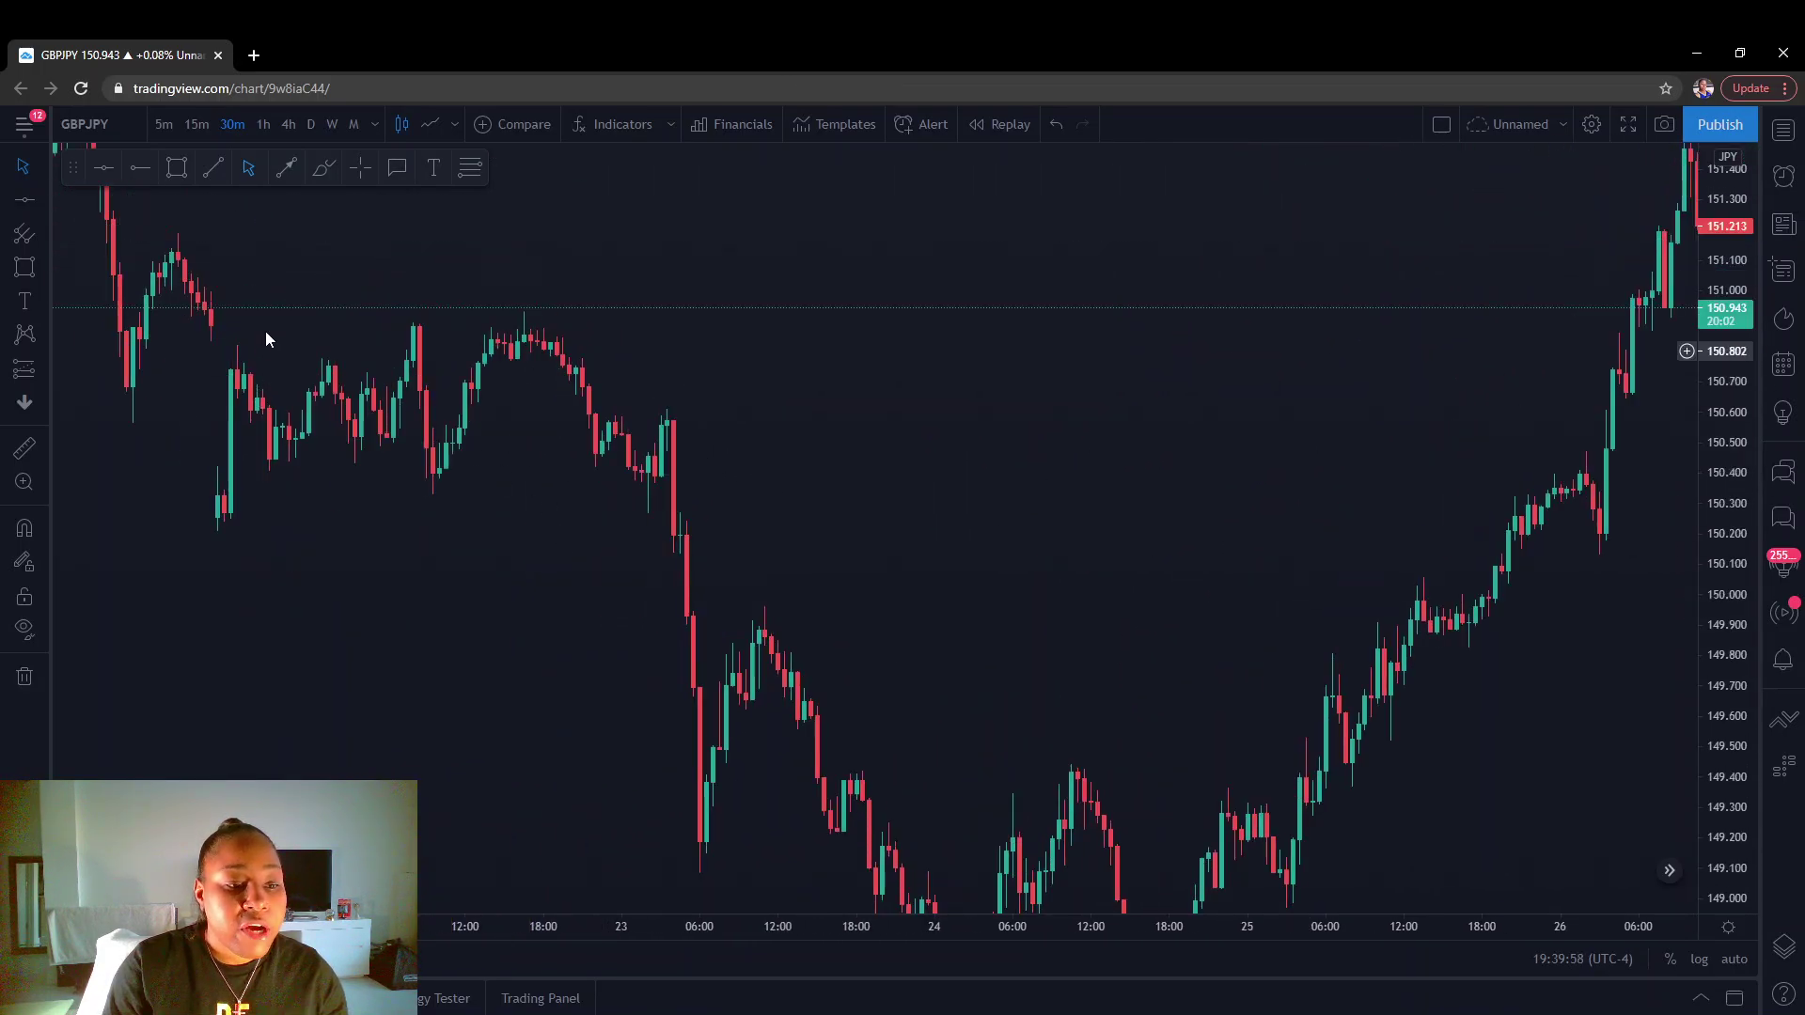
pyautogui.moveTo(450, 521); pyautogui.dragTo(451, 480)
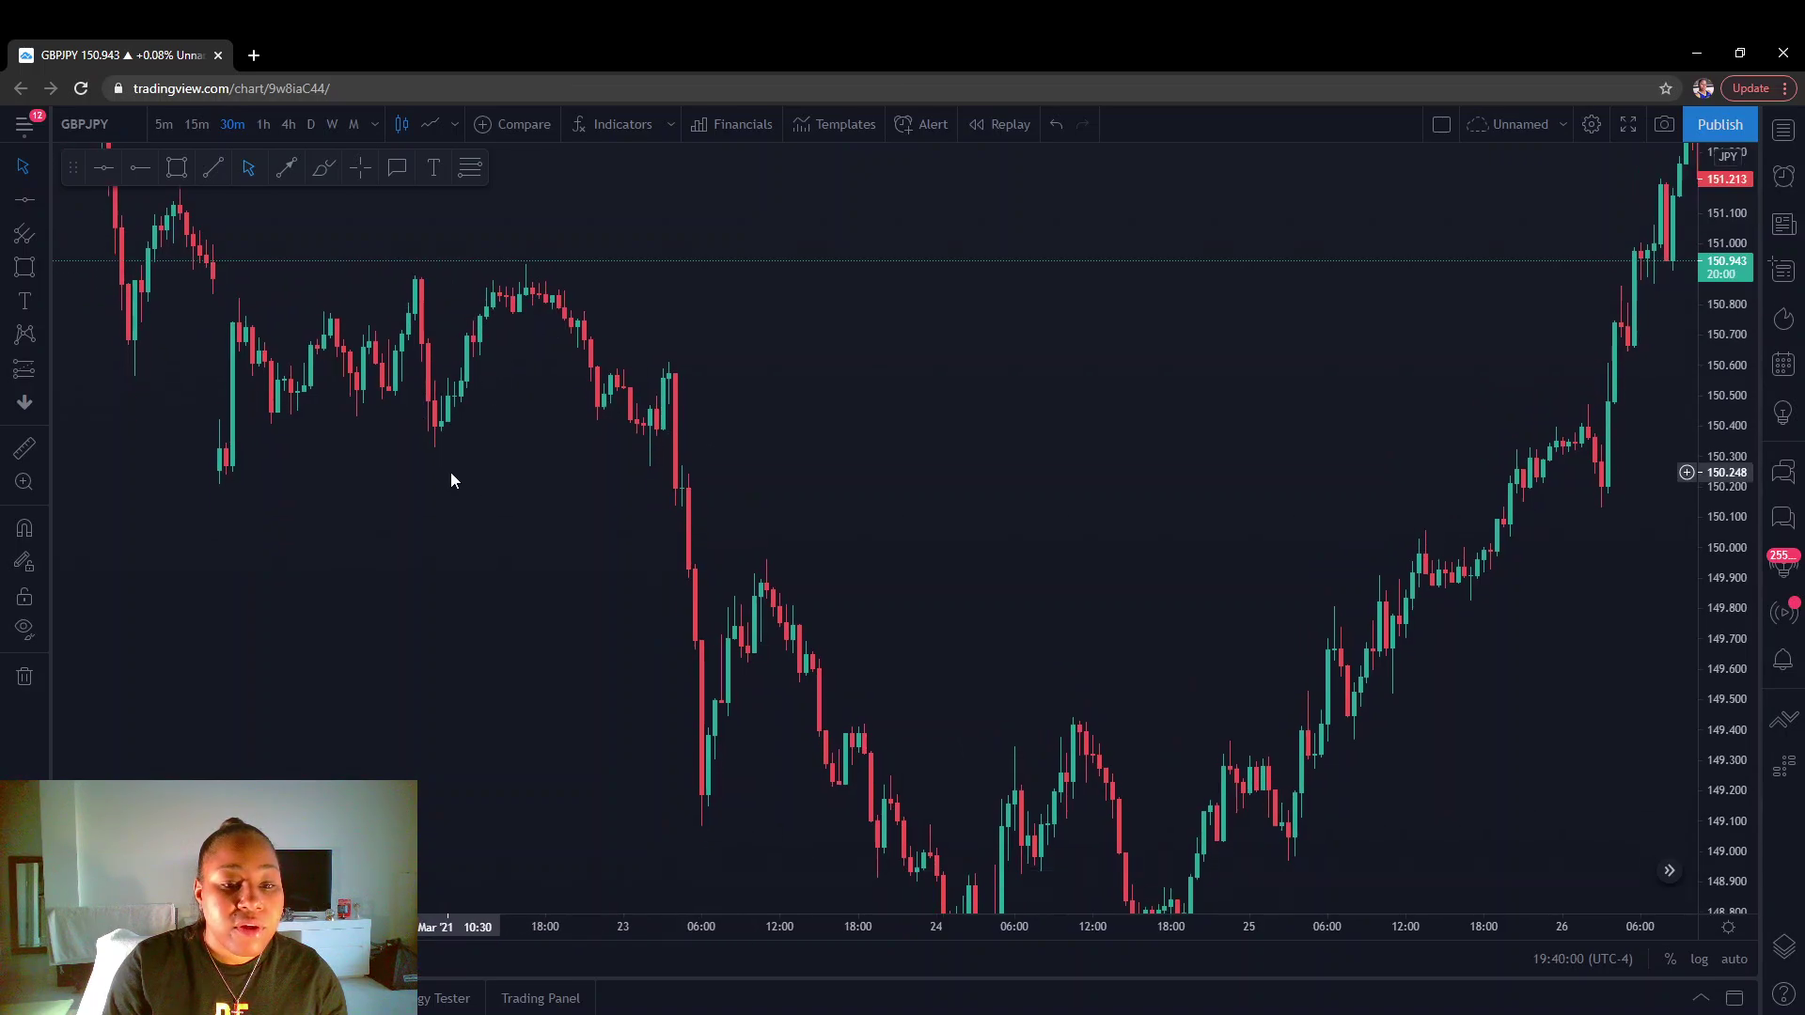
pyautogui.click(177, 176)
pyautogui.click(128, 272)
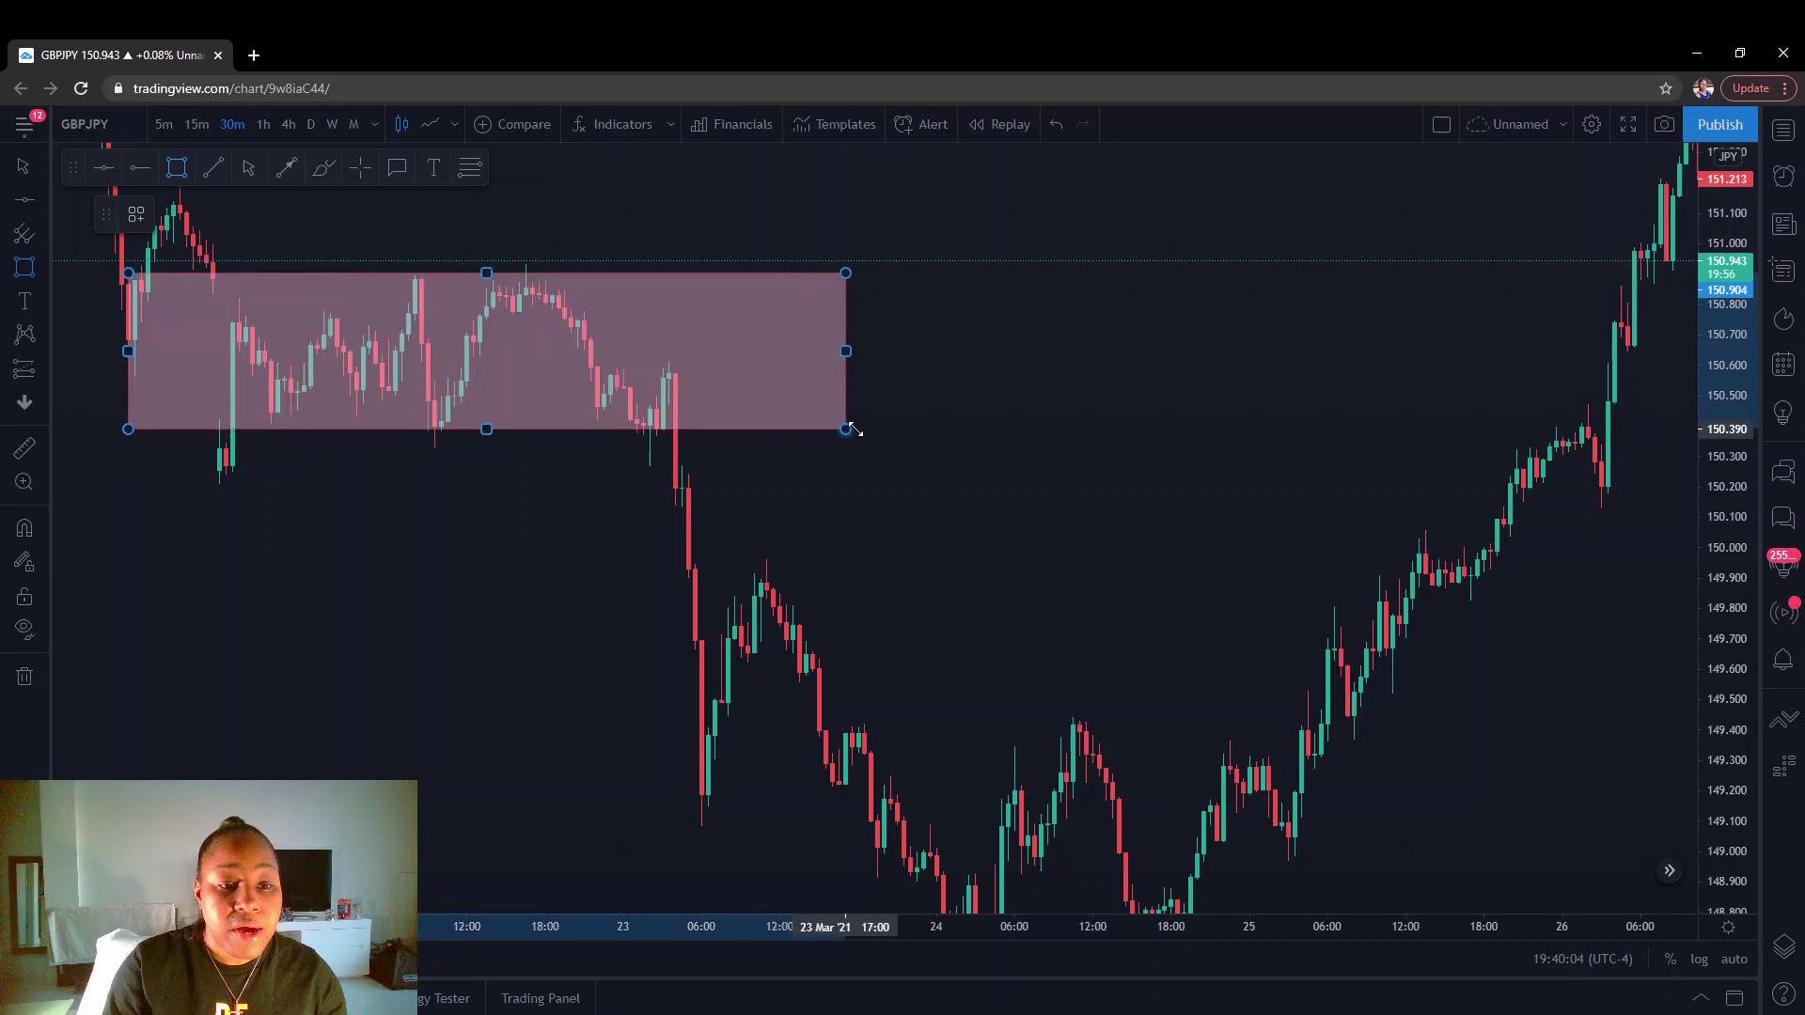
pyautogui.click(767, 448)
pyautogui.click(683, 455)
pyautogui.click(703, 399)
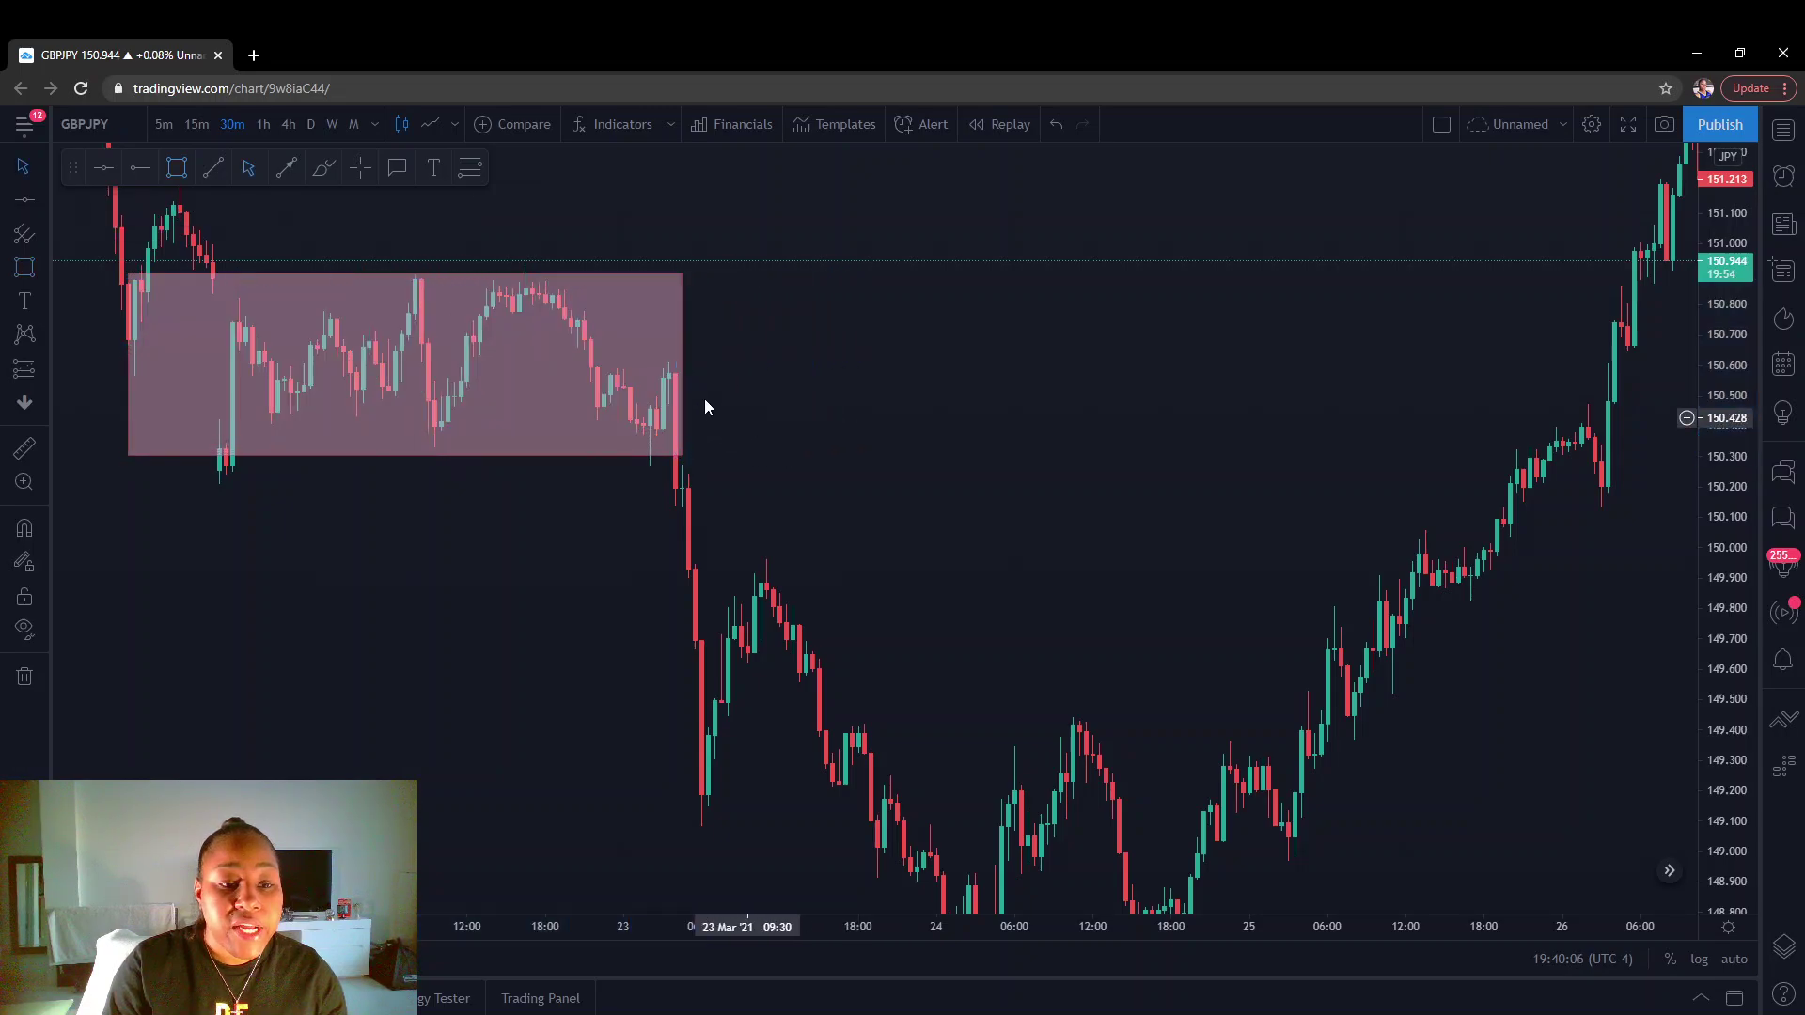
# Set the fill opacity of the consolidation rectangle to 20%.
pyautogui.click(437, 458)
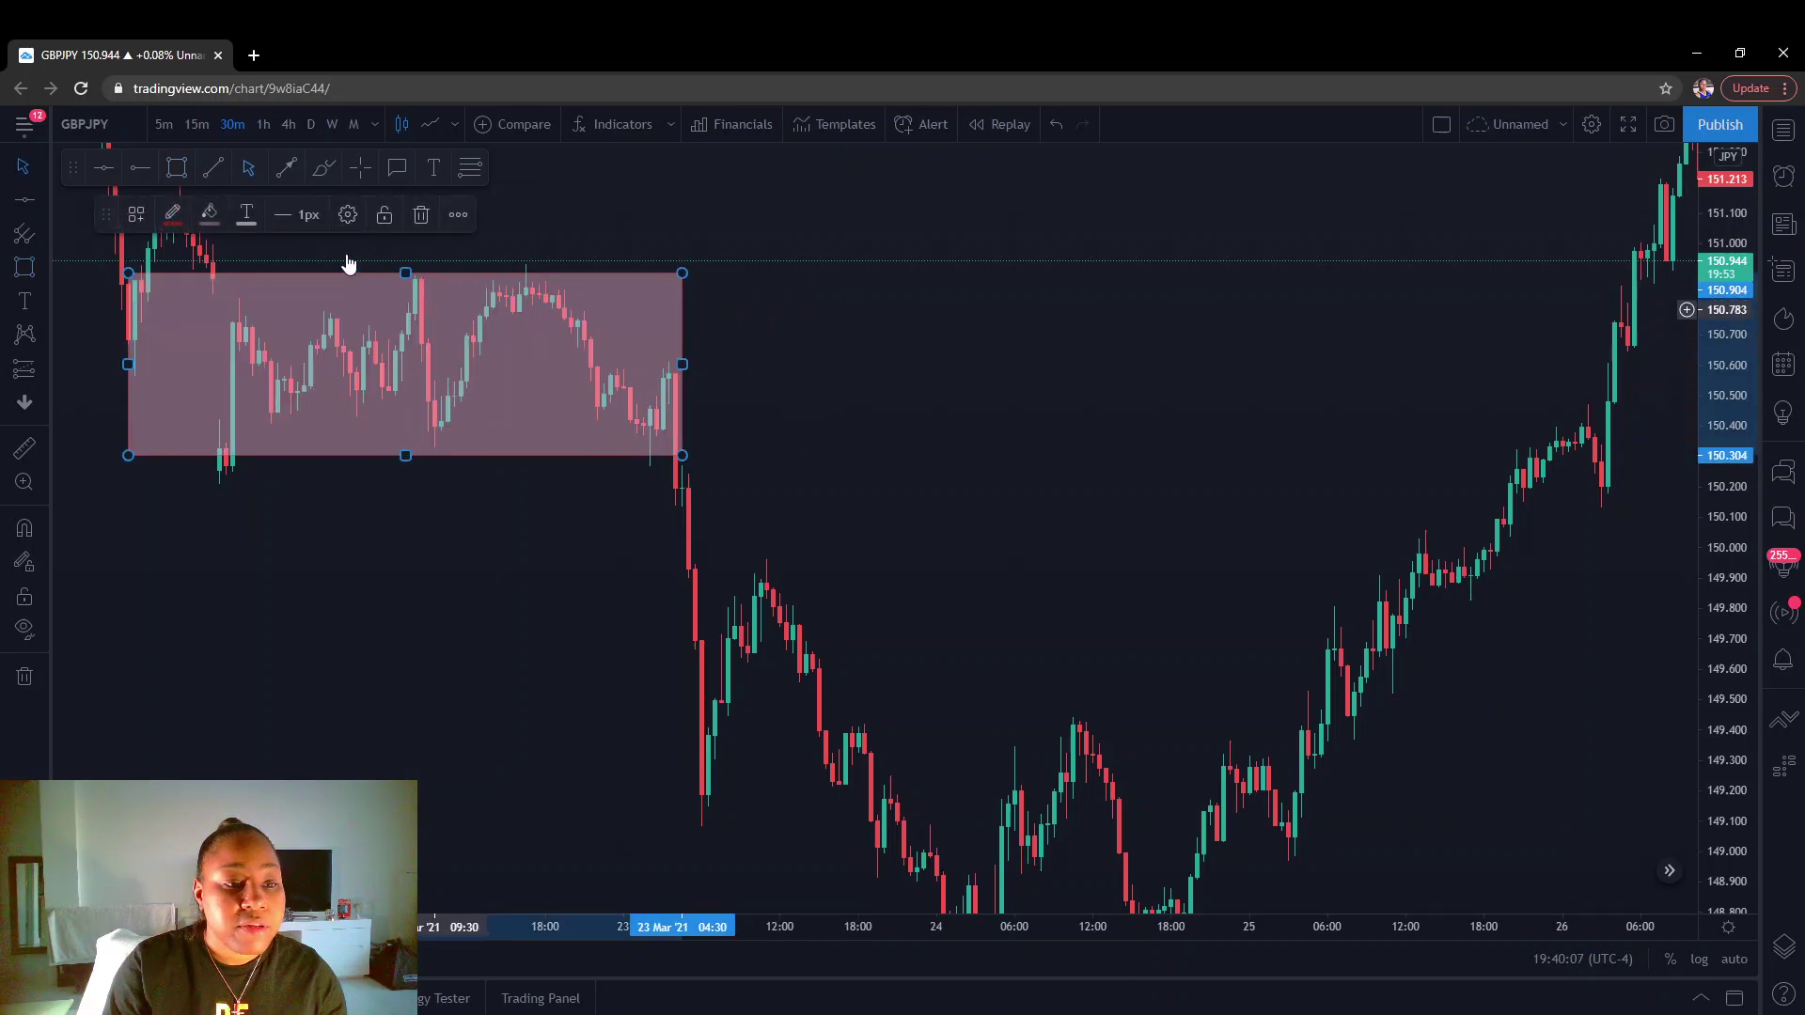
pyautogui.click(209, 214)
pyautogui.moveTo(254, 509); pyautogui.dragTo(237, 509)
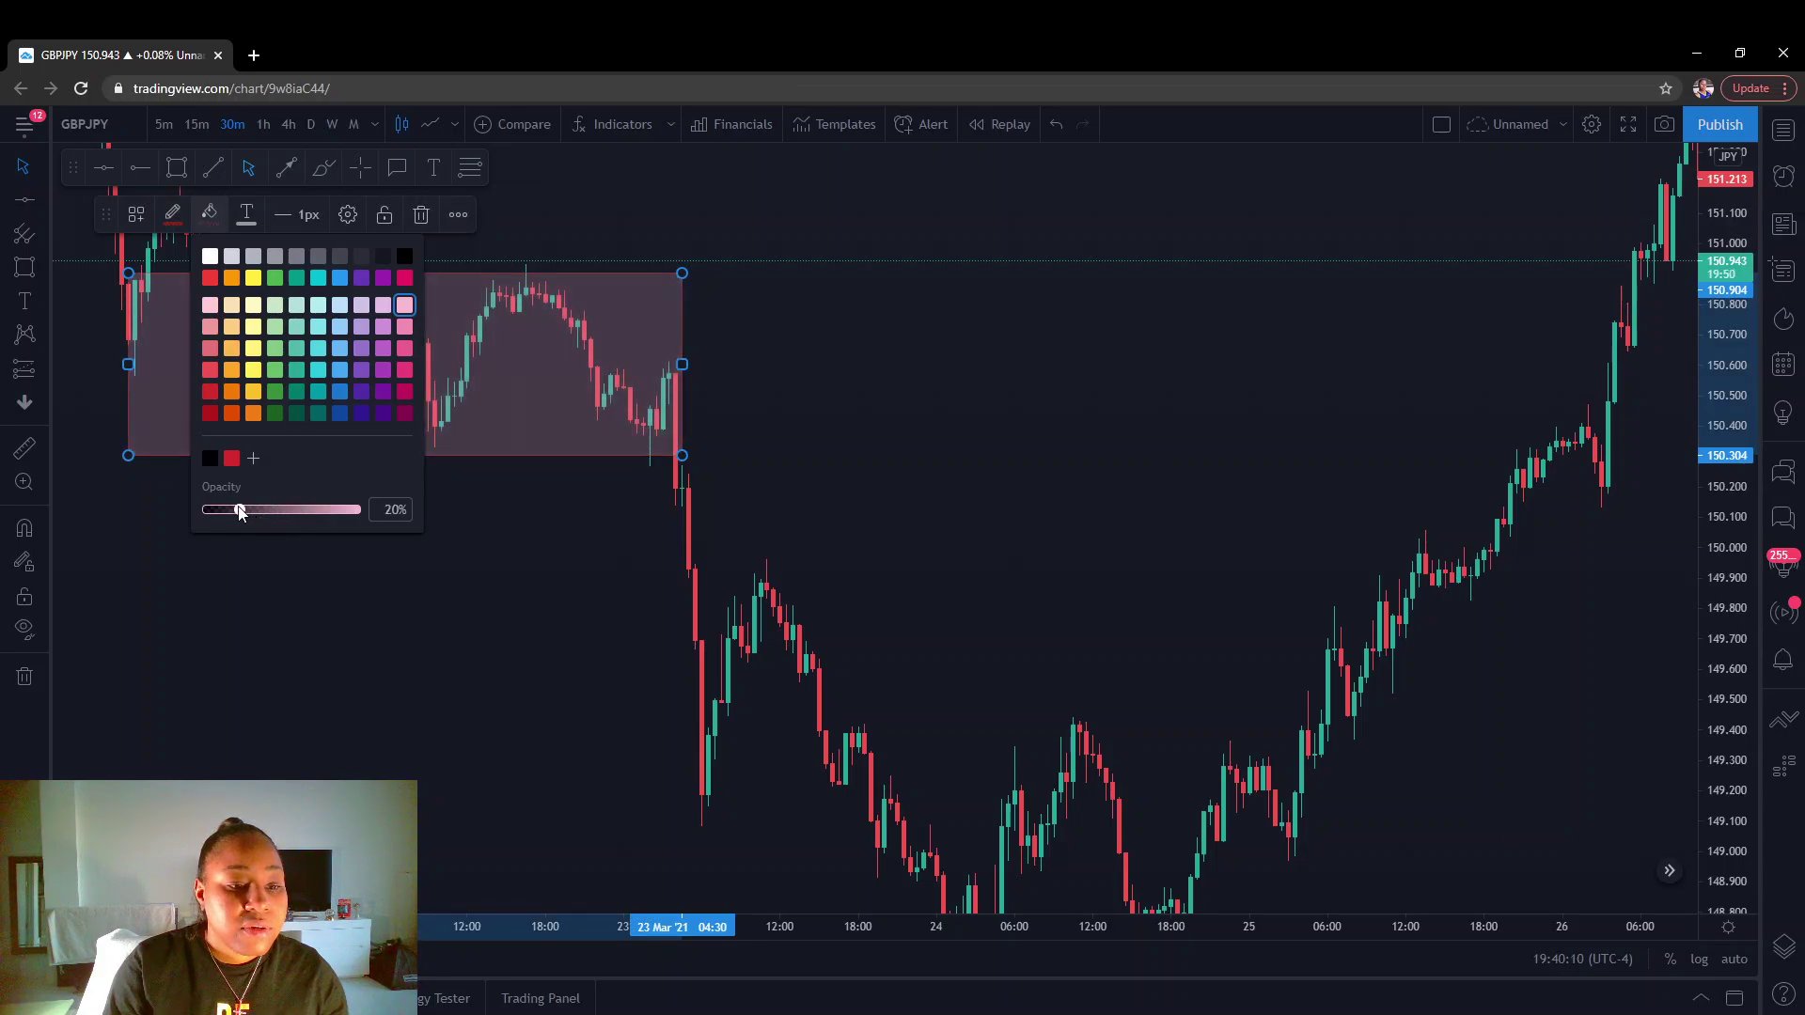
pyautogui.click(414, 515)
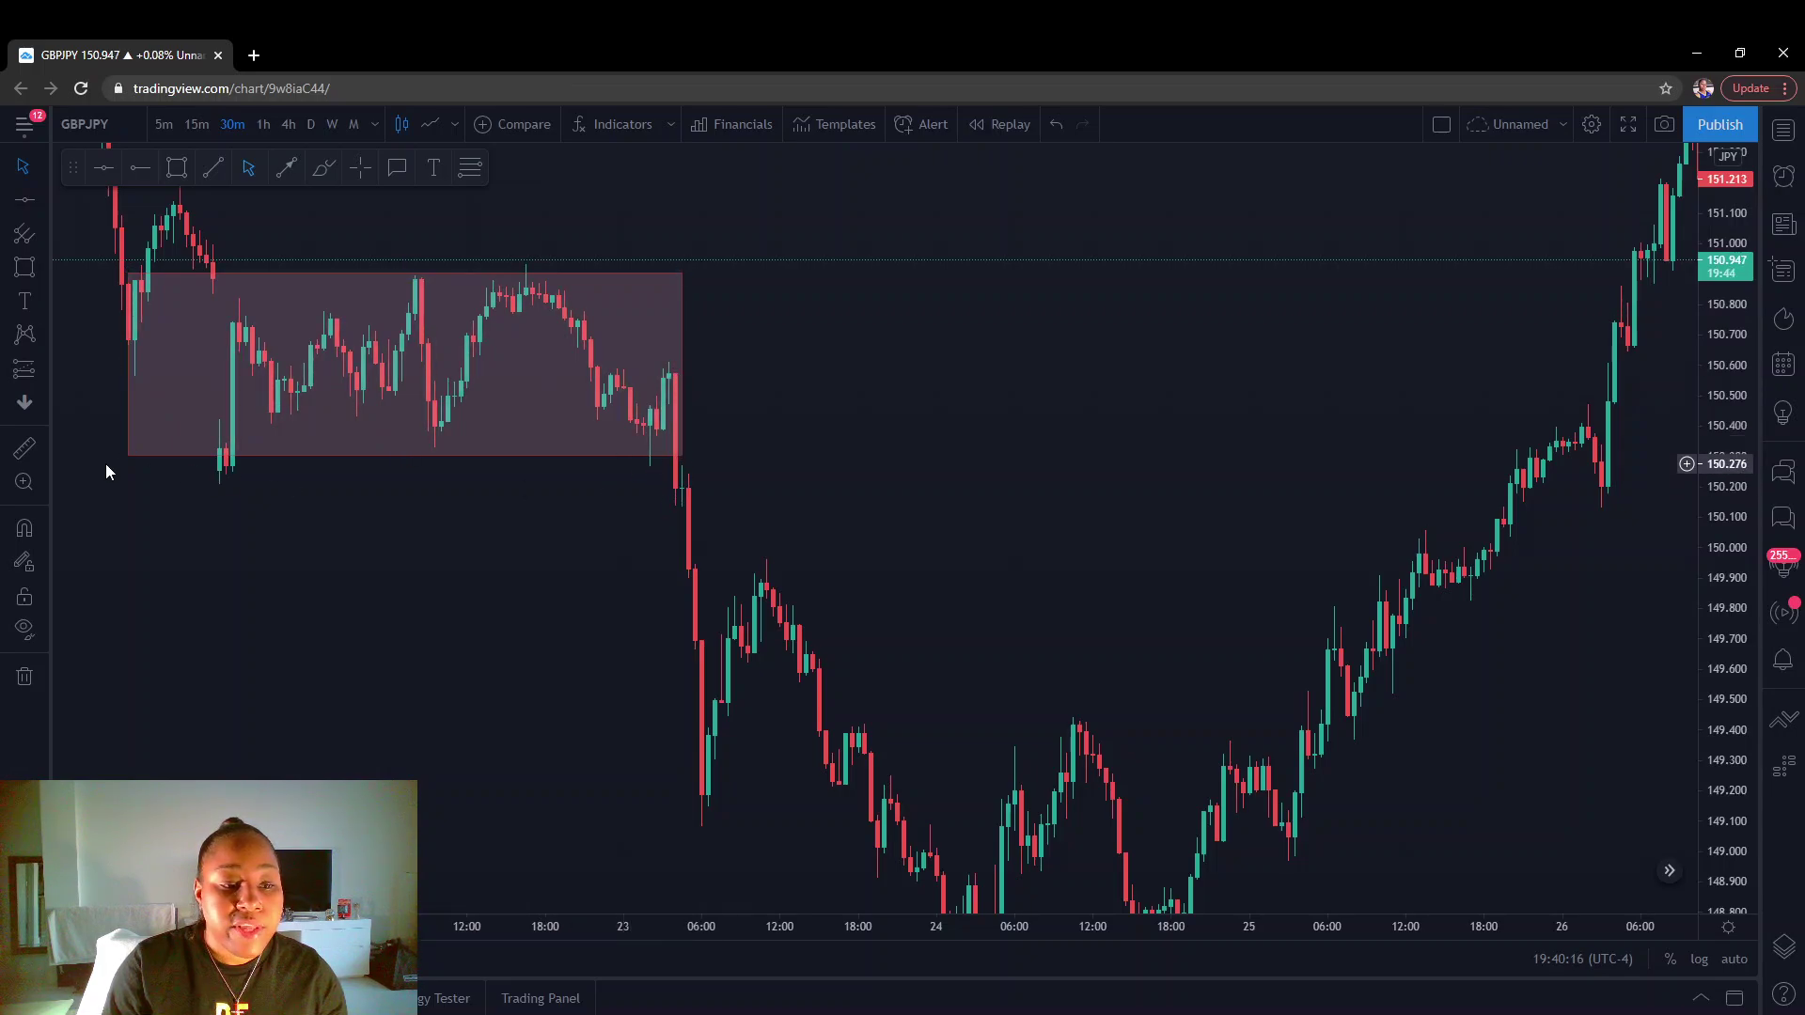
# Delete the rectangle around the consolidation before the 23 March drop.
pyautogui.click(598, 463)
pyautogui.press('Delete')
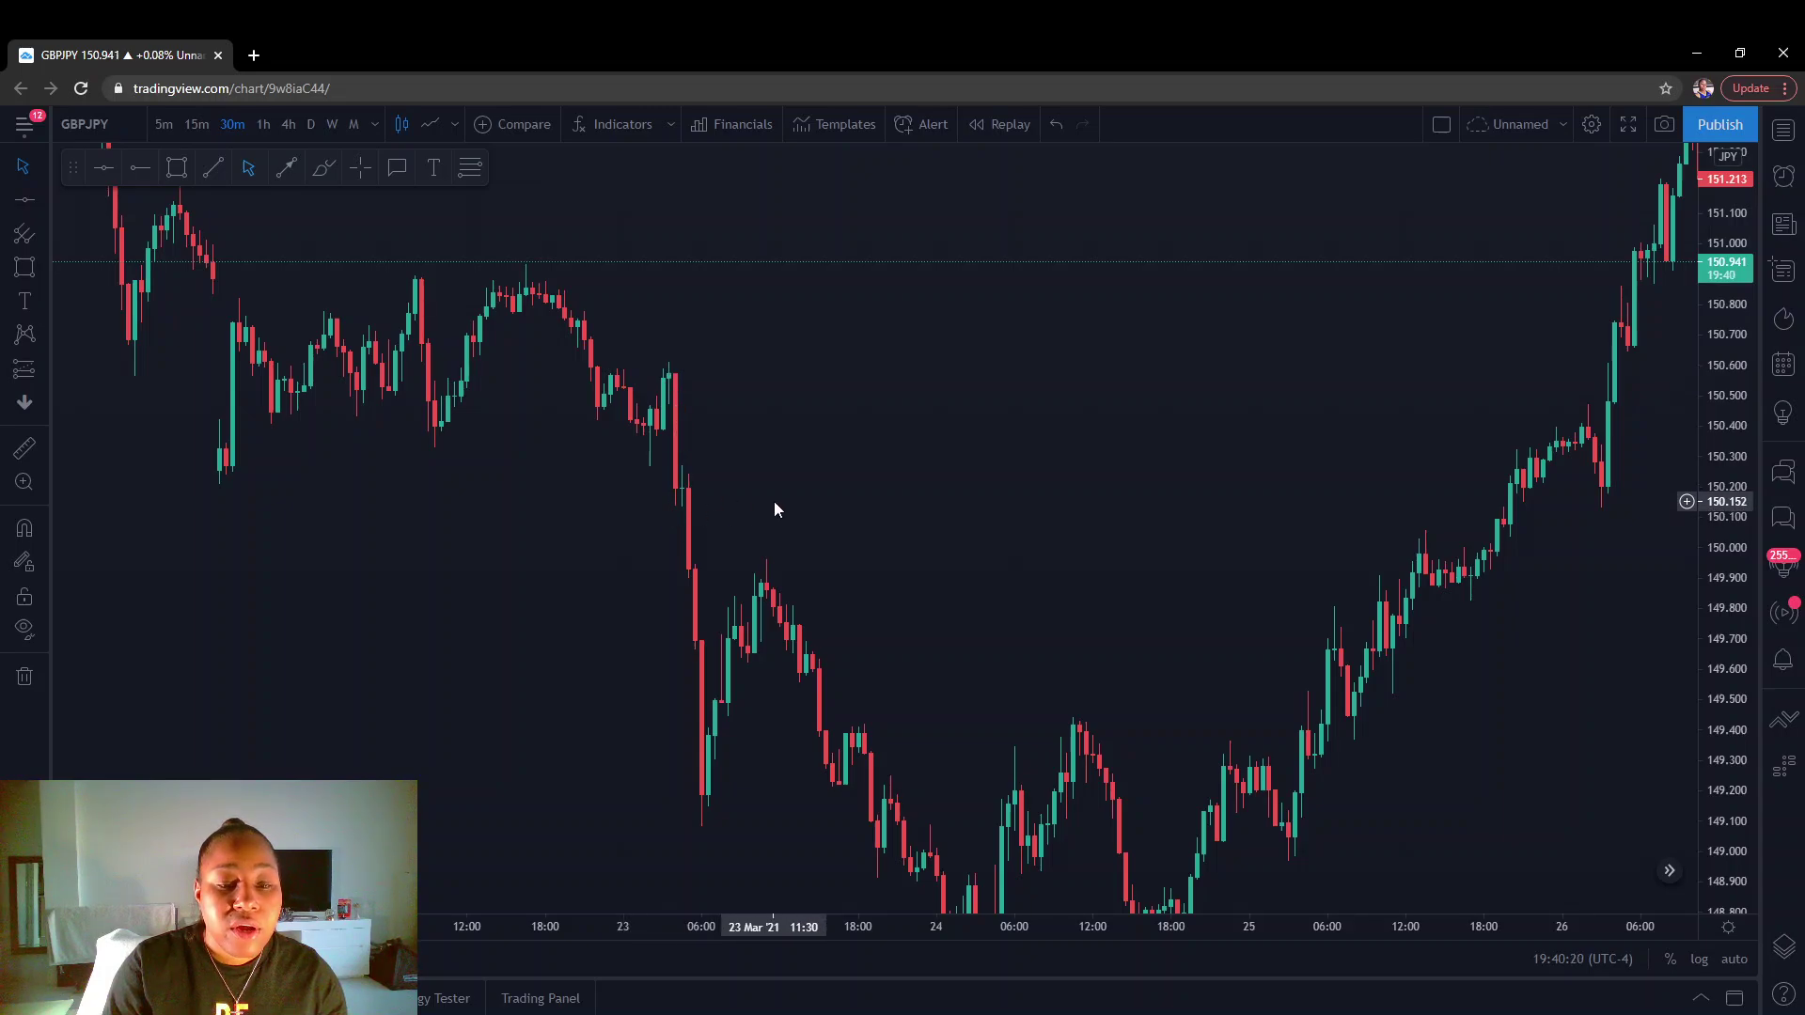
# Draw a rectangle over the 23 March breakout candle from about 150.58 to 150.08, starting at 04:00 on 23 March.
pyautogui.moveTo(775, 508); pyautogui.dragTo(454, 244)
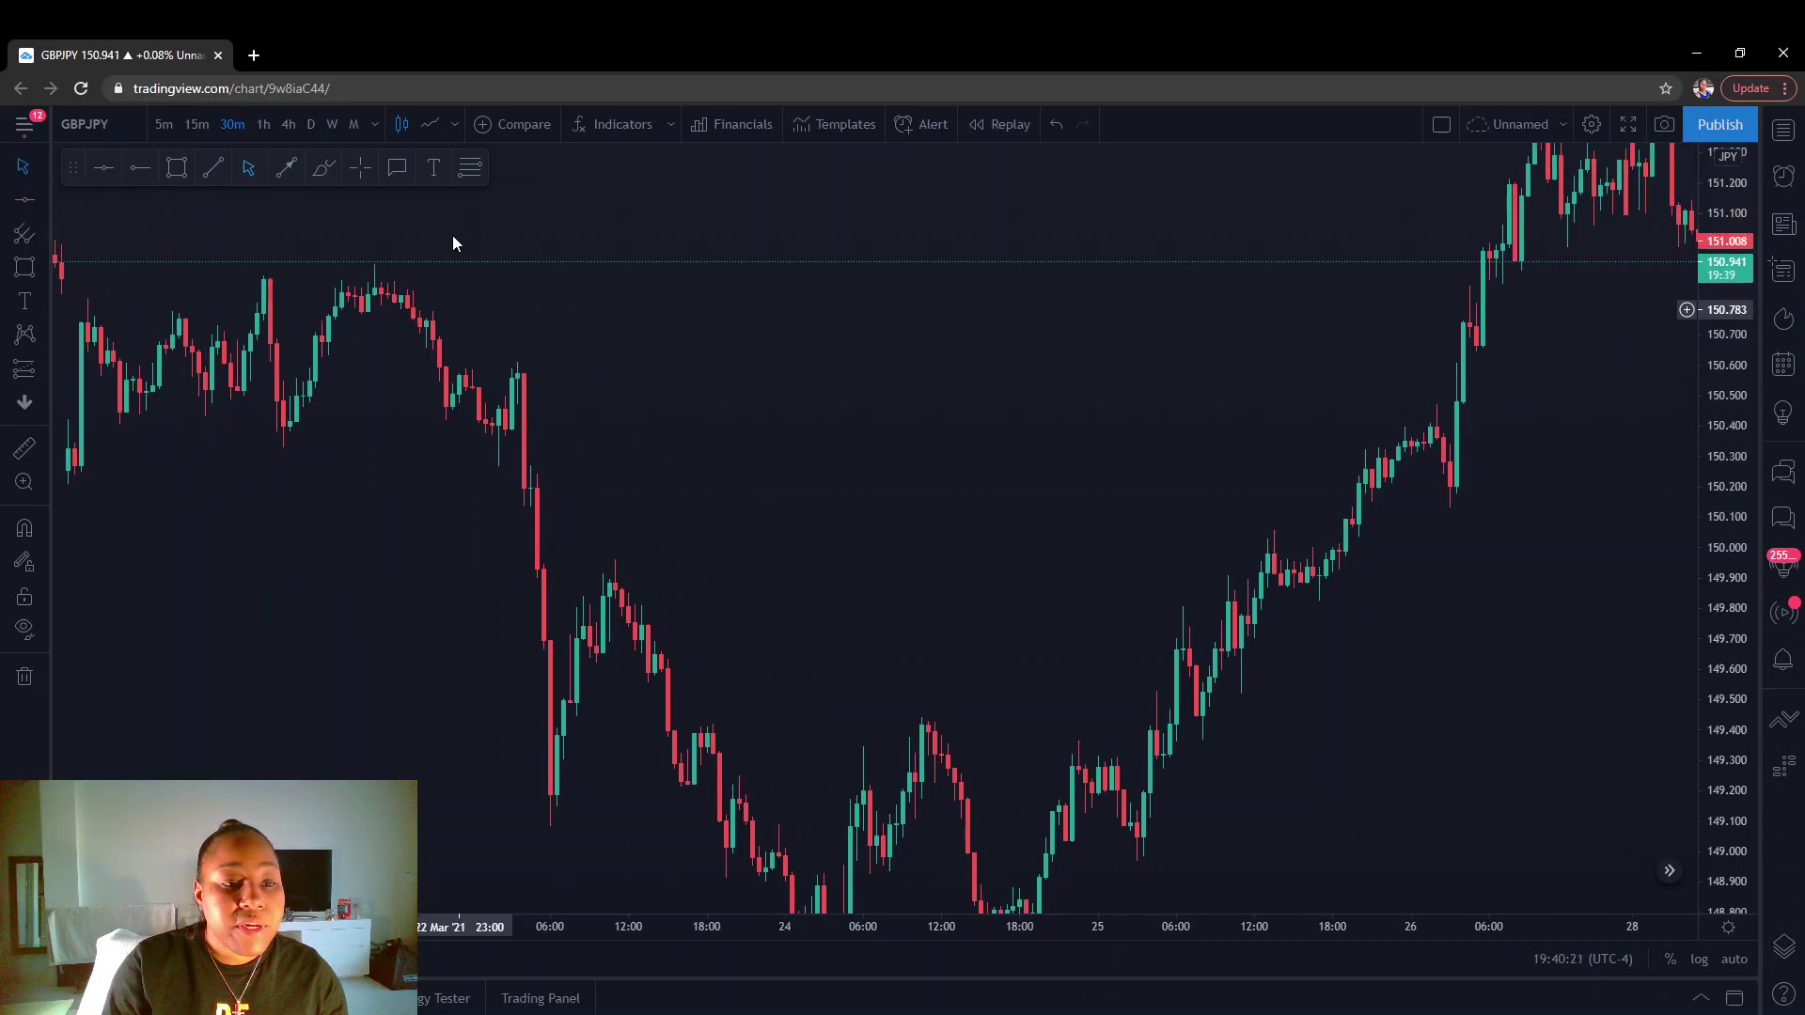
pyautogui.click(171, 170)
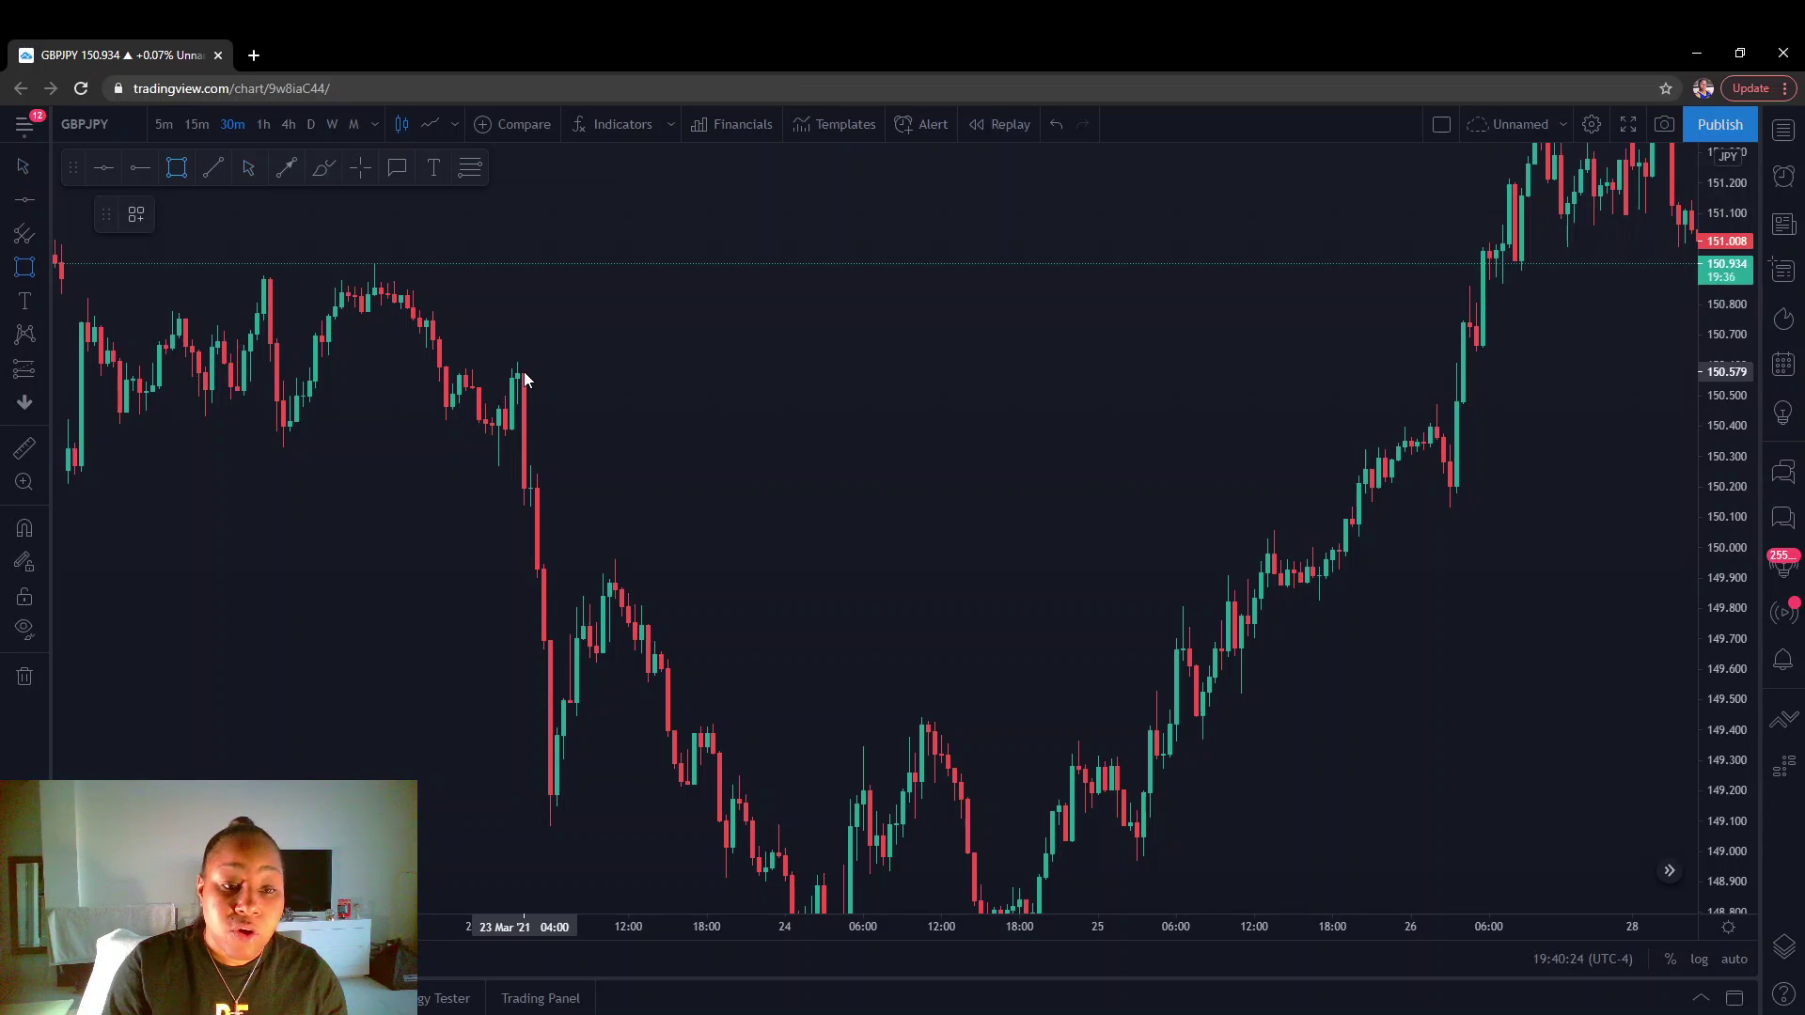
pyautogui.moveTo(524, 372)
pyautogui.mouseDown()
pyautogui.moveTo(567, 464)
pyautogui.moveTo(561, 523)
pyautogui.moveTo(1650, 523)
pyautogui.mouseUp()
pyautogui.hscroll(15, 934, 632)
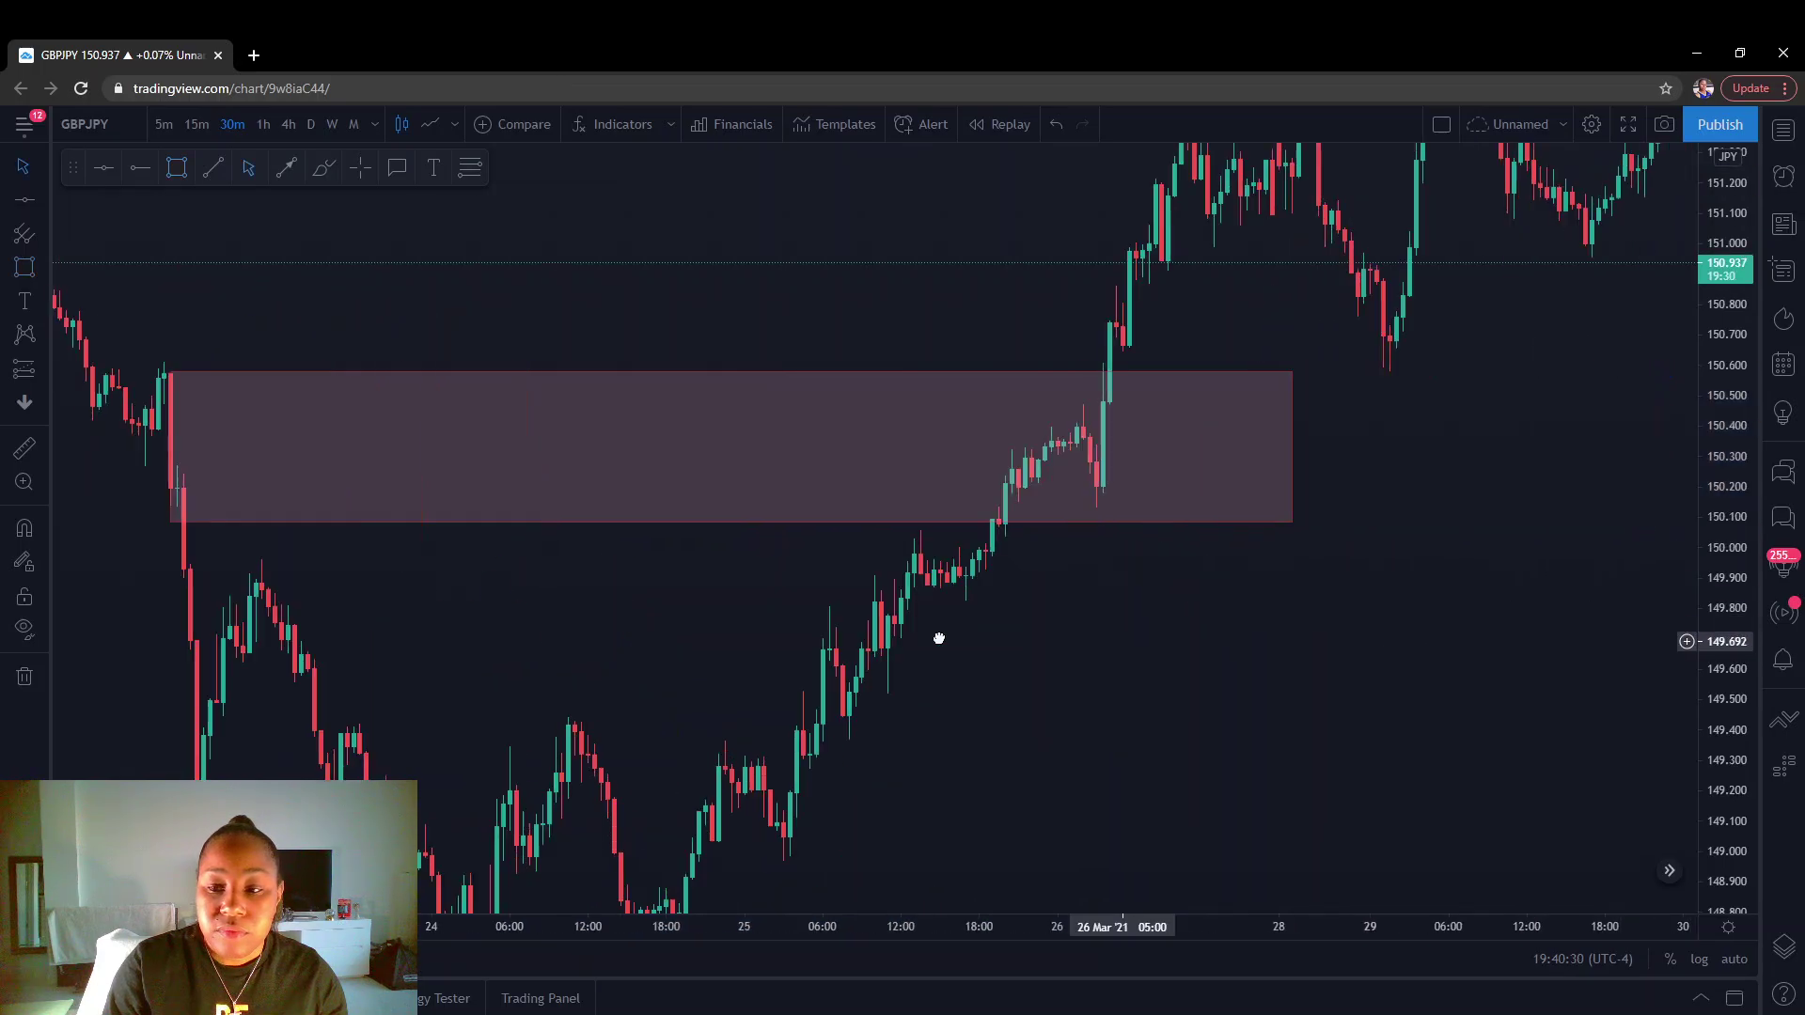
# Extend the breakout candle rectangle forward past 31 March and raise its lower edge to about 150.16.
pyautogui.moveTo(1106, 520); pyautogui.dragTo(1647, 515)
pyautogui.click(1194, 647)
pyautogui.scroll(-4, 1193, 640)
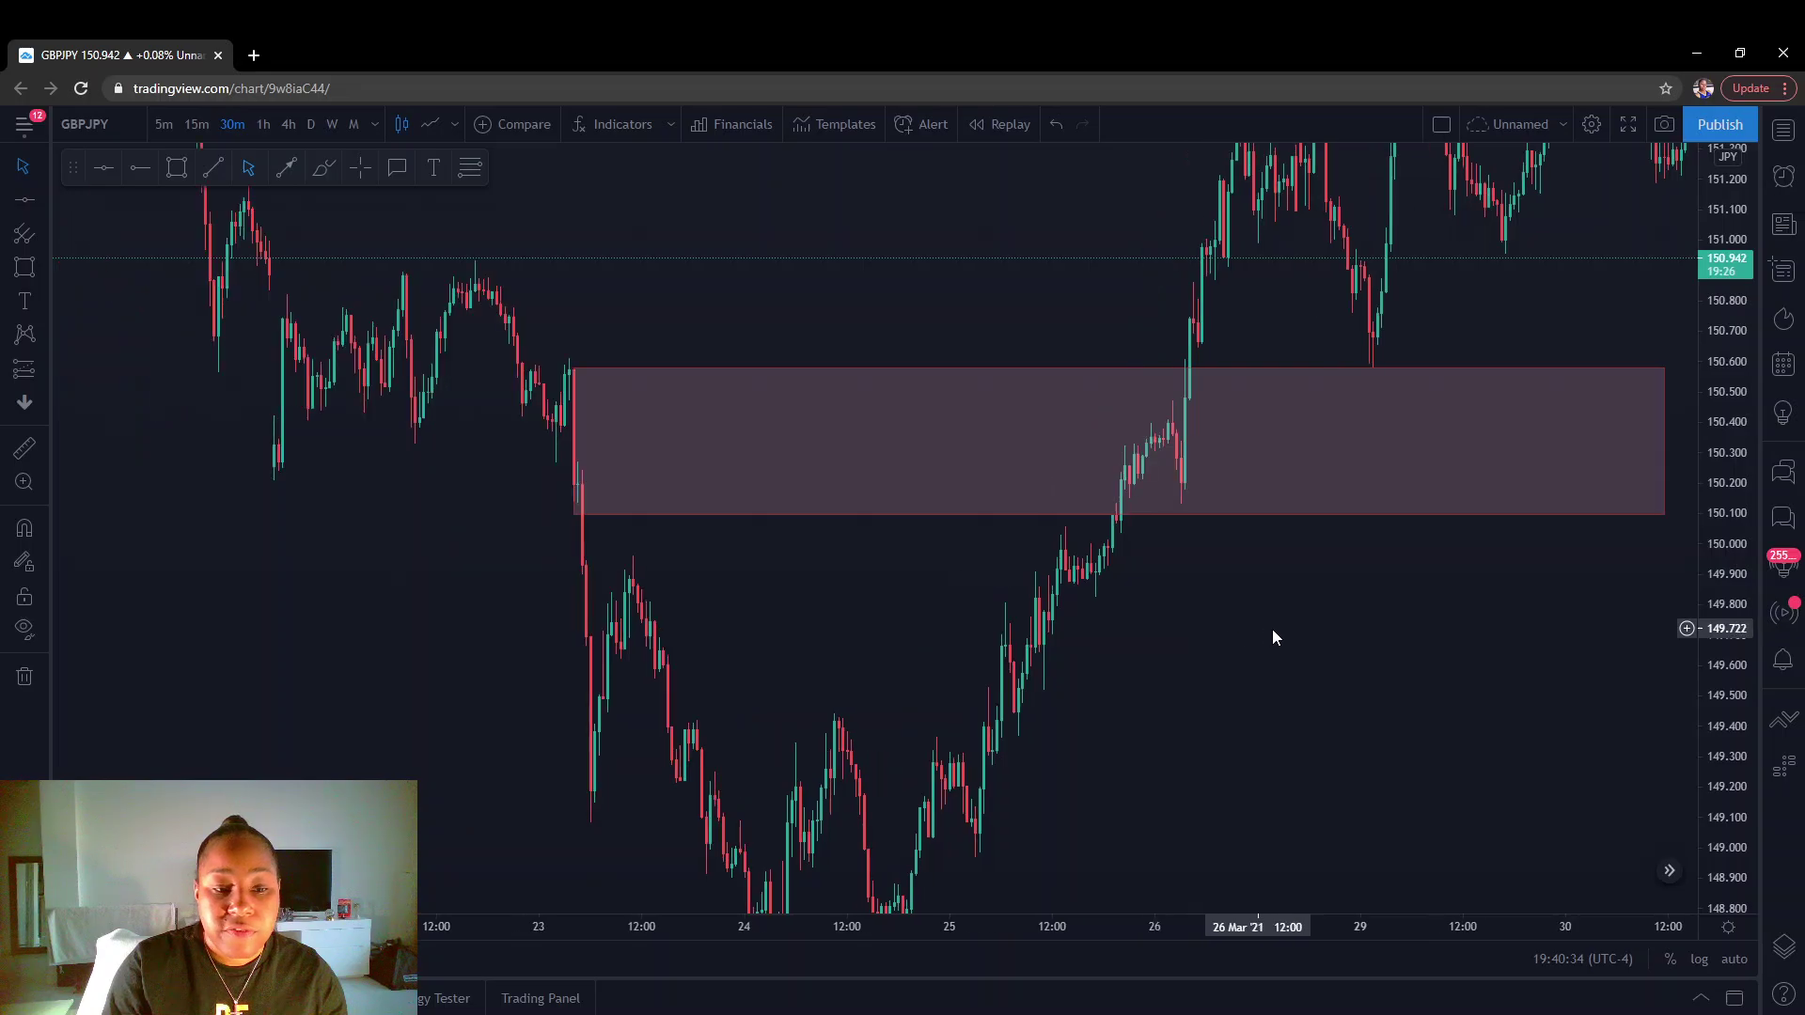
pyautogui.moveTo(1273, 633); pyautogui.dragTo(730, 665)
pyautogui.click(1128, 543)
pyautogui.moveTo(1128, 543); pyautogui.dragTo(1516, 520)
pyautogui.hscroll(-10, 1257, 677)
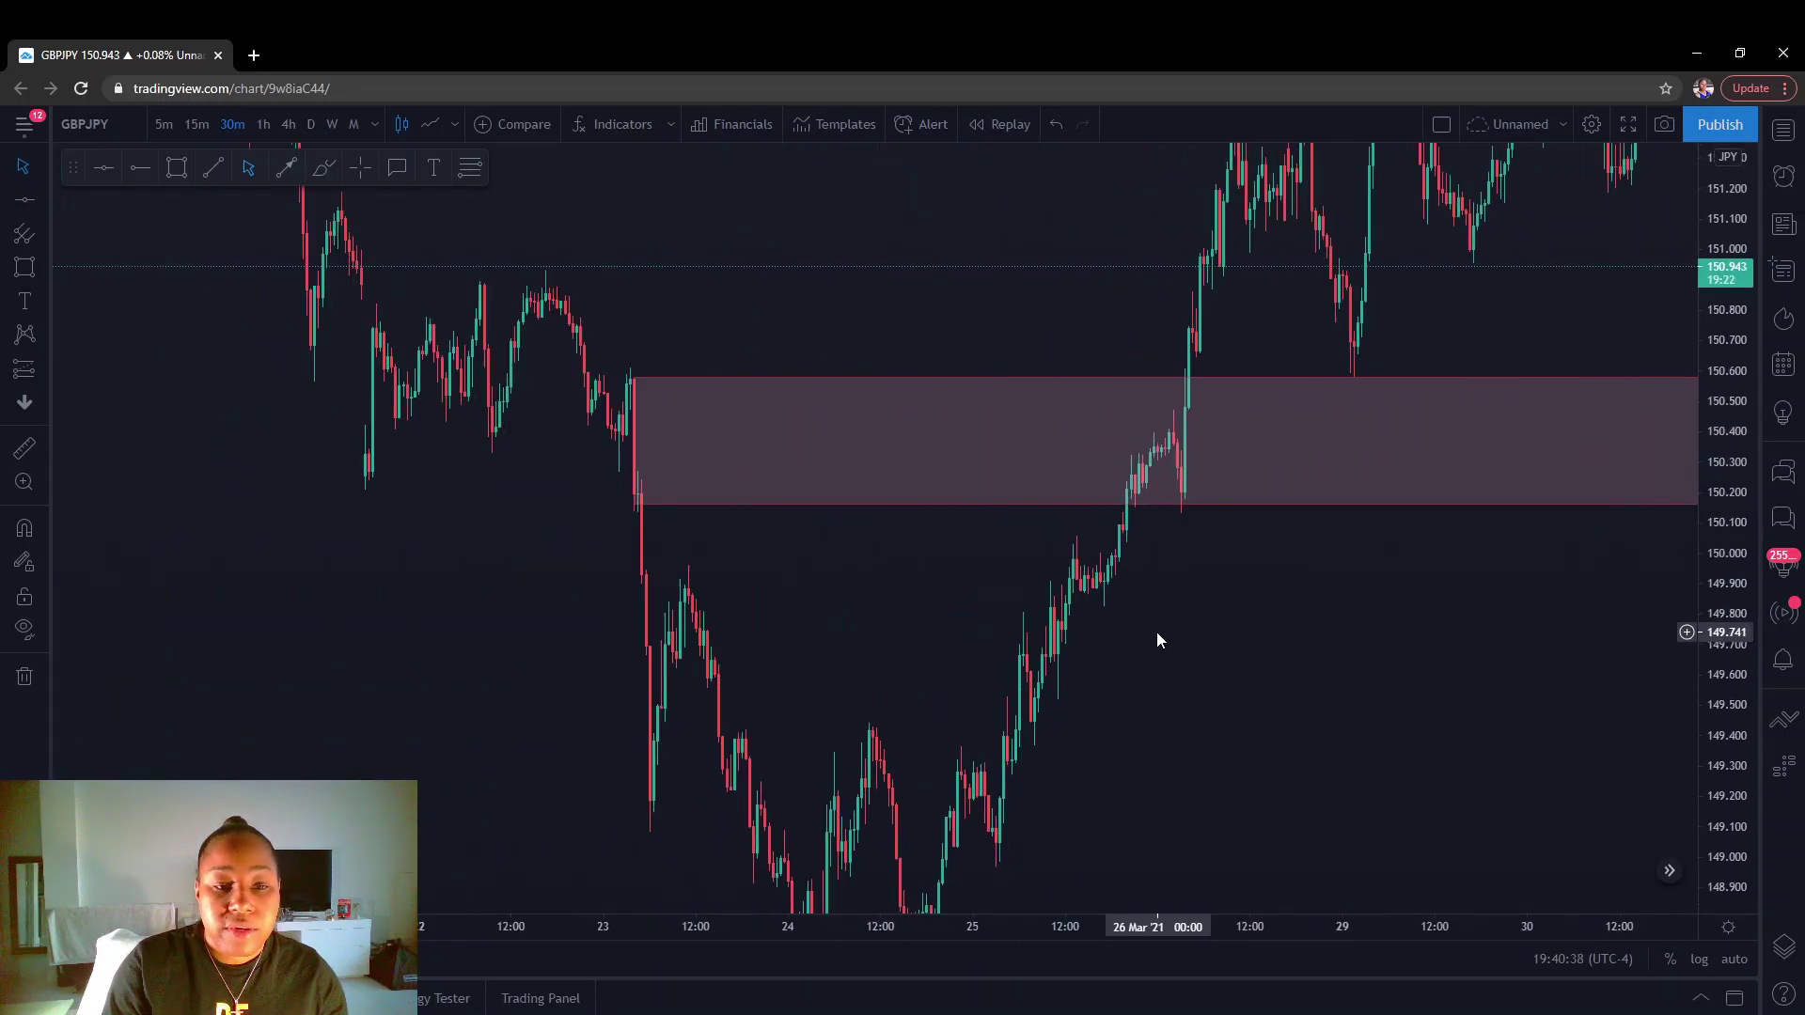
# Examine the candles around the breakout rectangle, from the 23 March drop to the 26 March move through the zone.
pyautogui.moveTo(630, 580); pyautogui.dragTo(375, 625)
pyautogui.scroll(3, 375, 625)
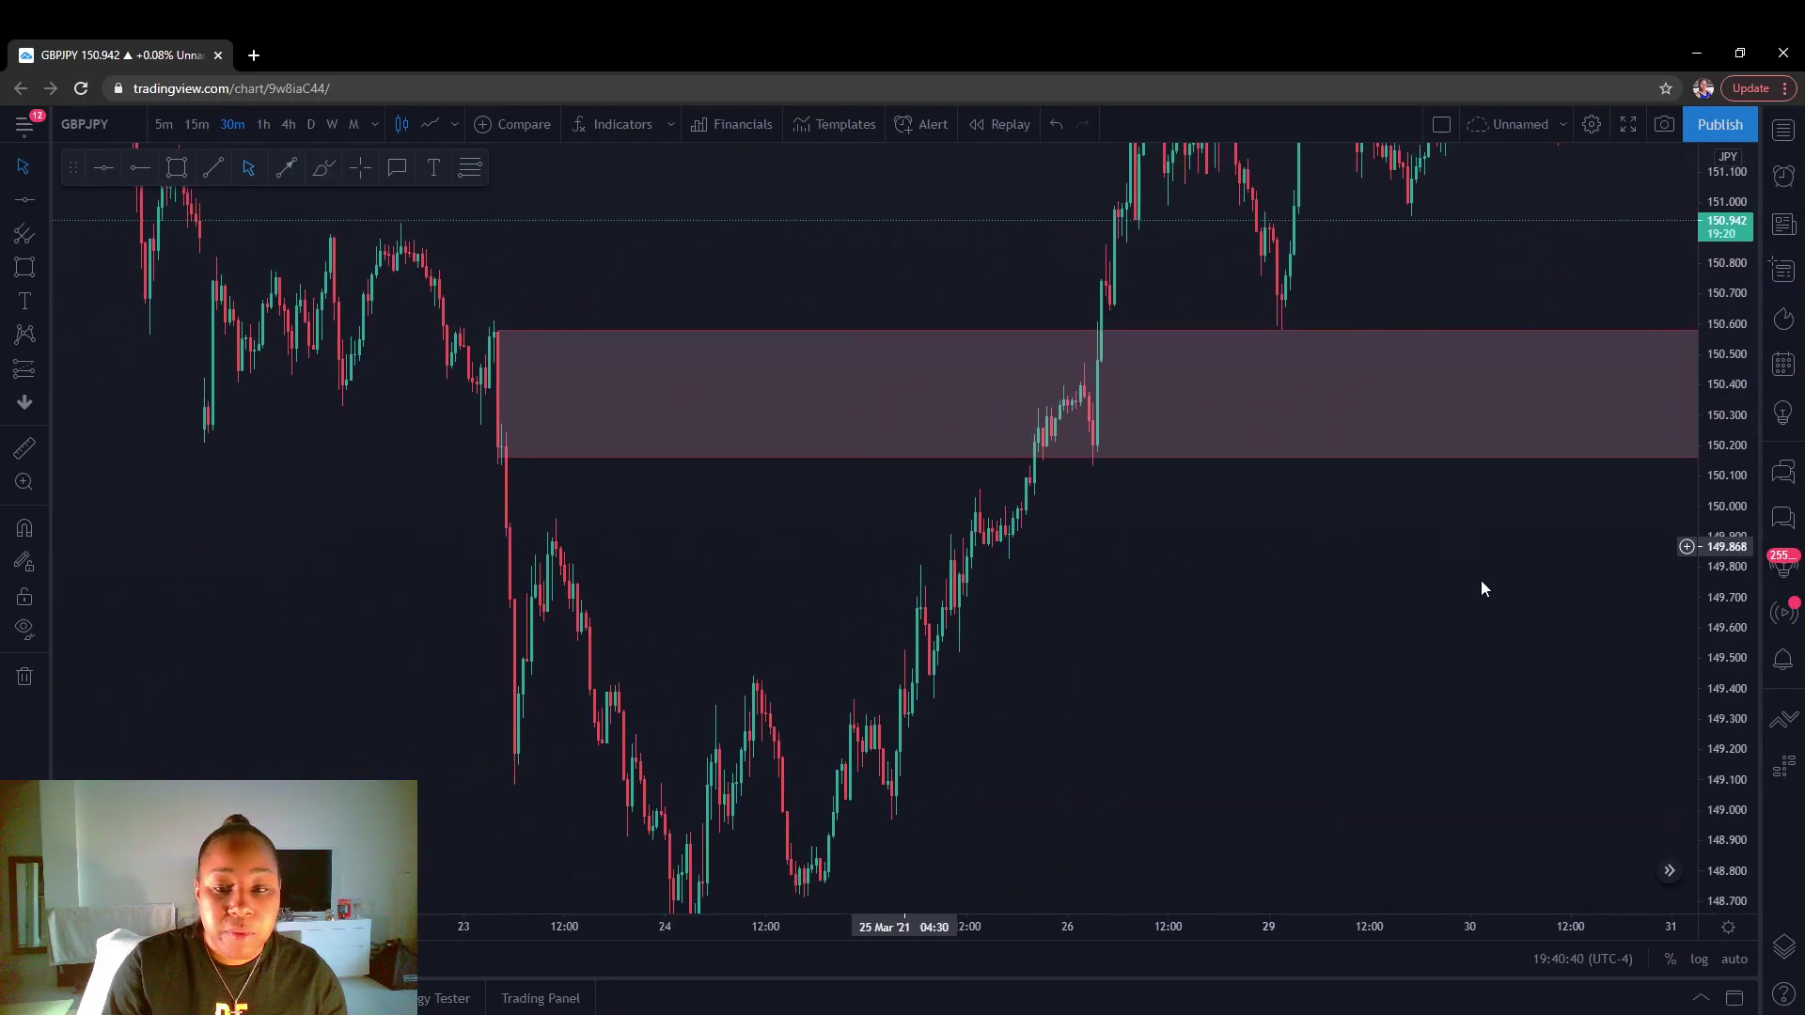
pyautogui.moveTo(1738, 588); pyautogui.dragTo(1728, 663)
pyautogui.moveTo(665, 596); pyautogui.dragTo(669, 624)
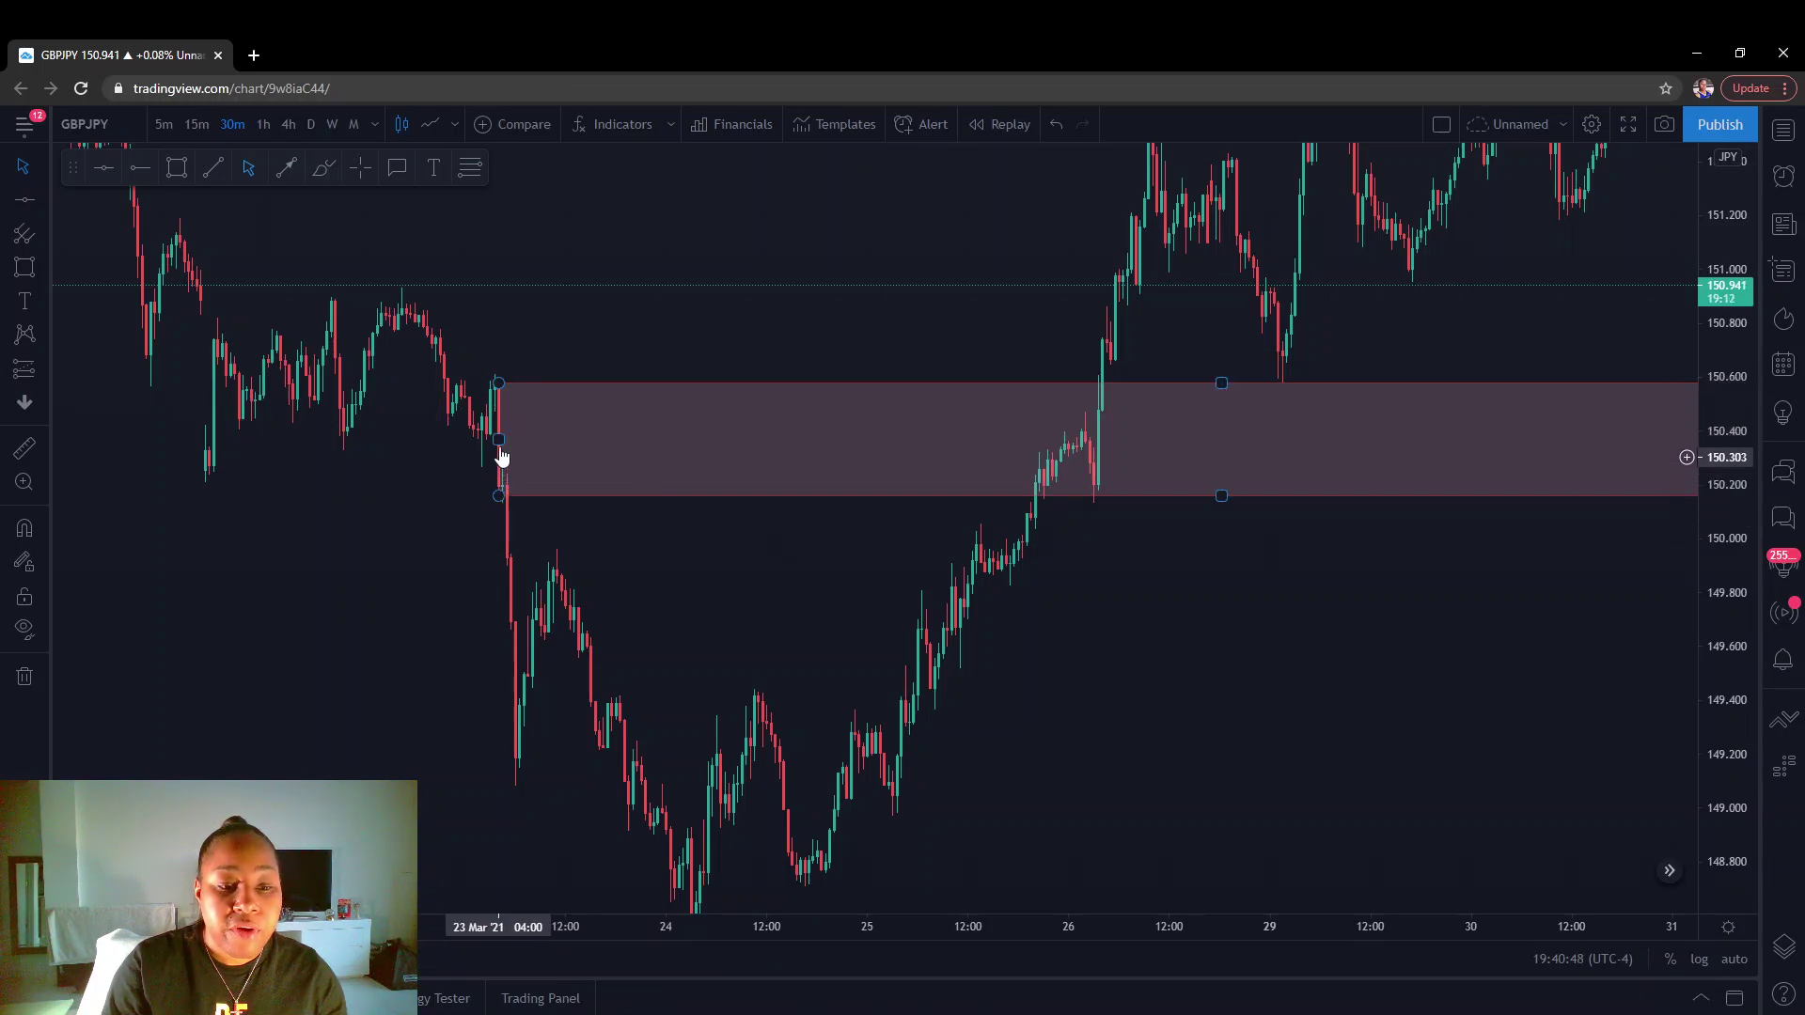
pyautogui.moveTo(591, 538); pyautogui.dragTo(590, 484)
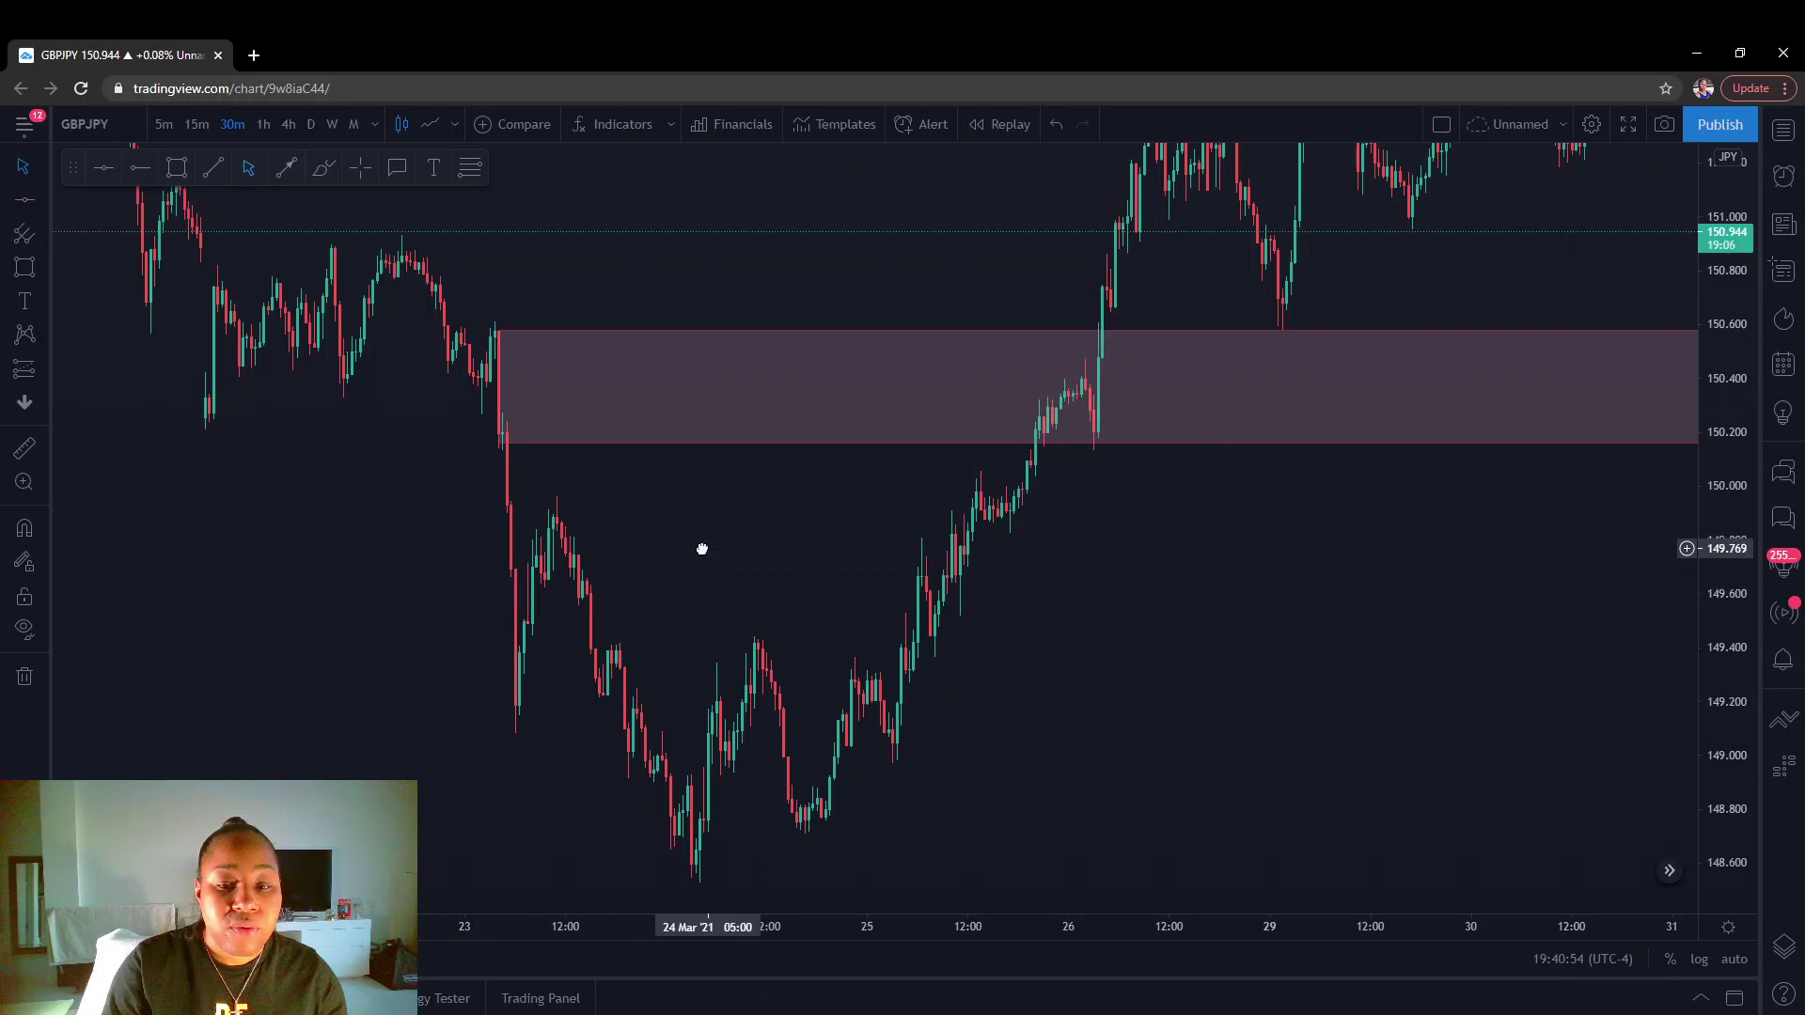
pyautogui.moveTo(621, 541); pyautogui.dragTo(500, 538)
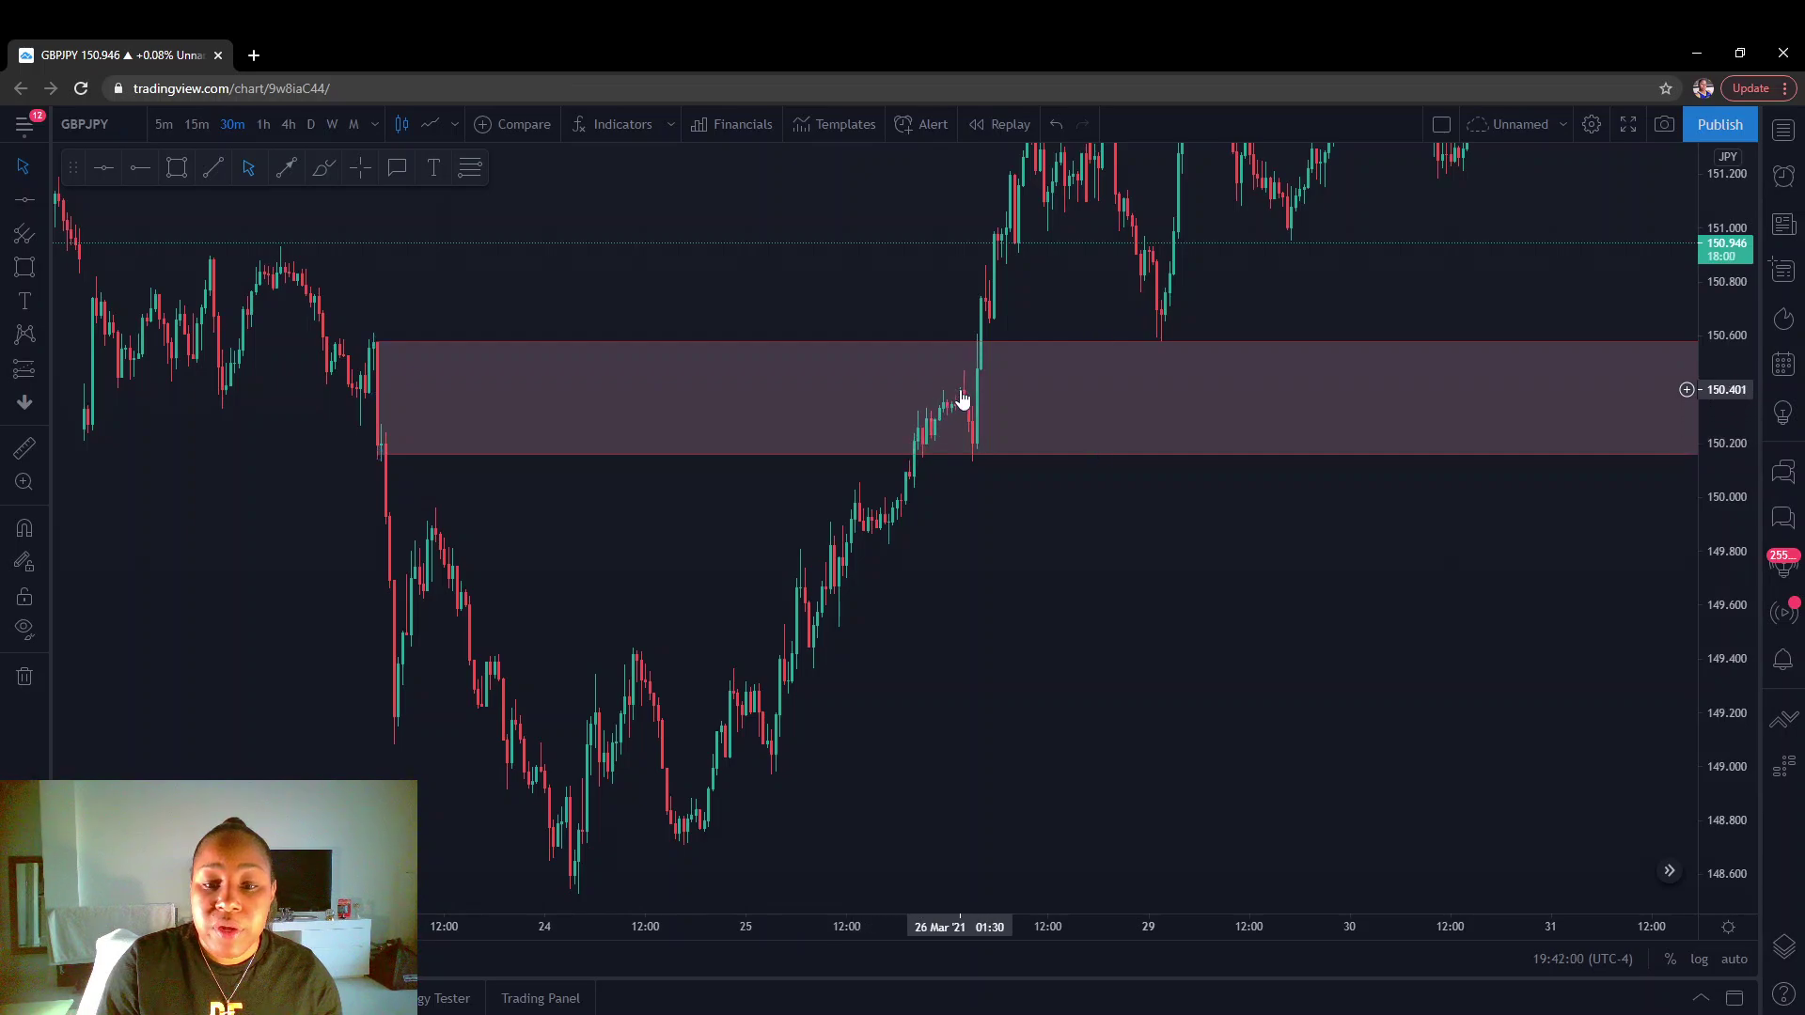
pyautogui.click(387, 468)
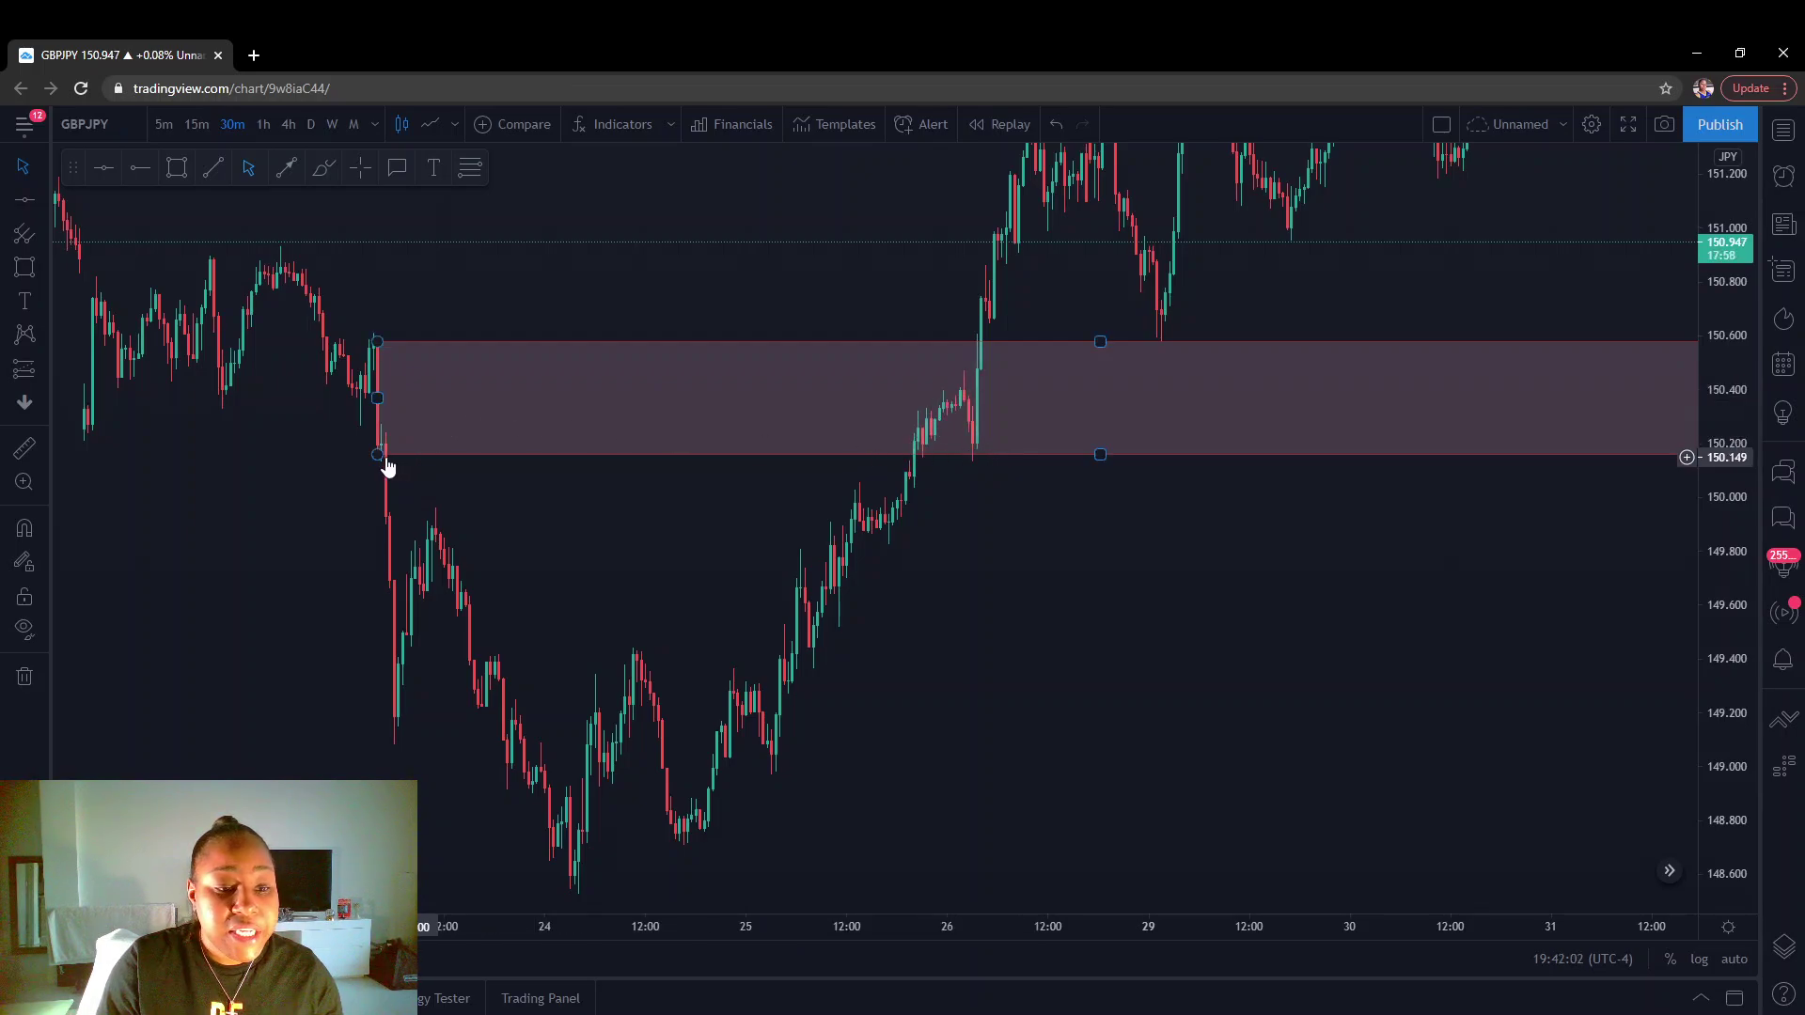
pyautogui.click(516, 497)
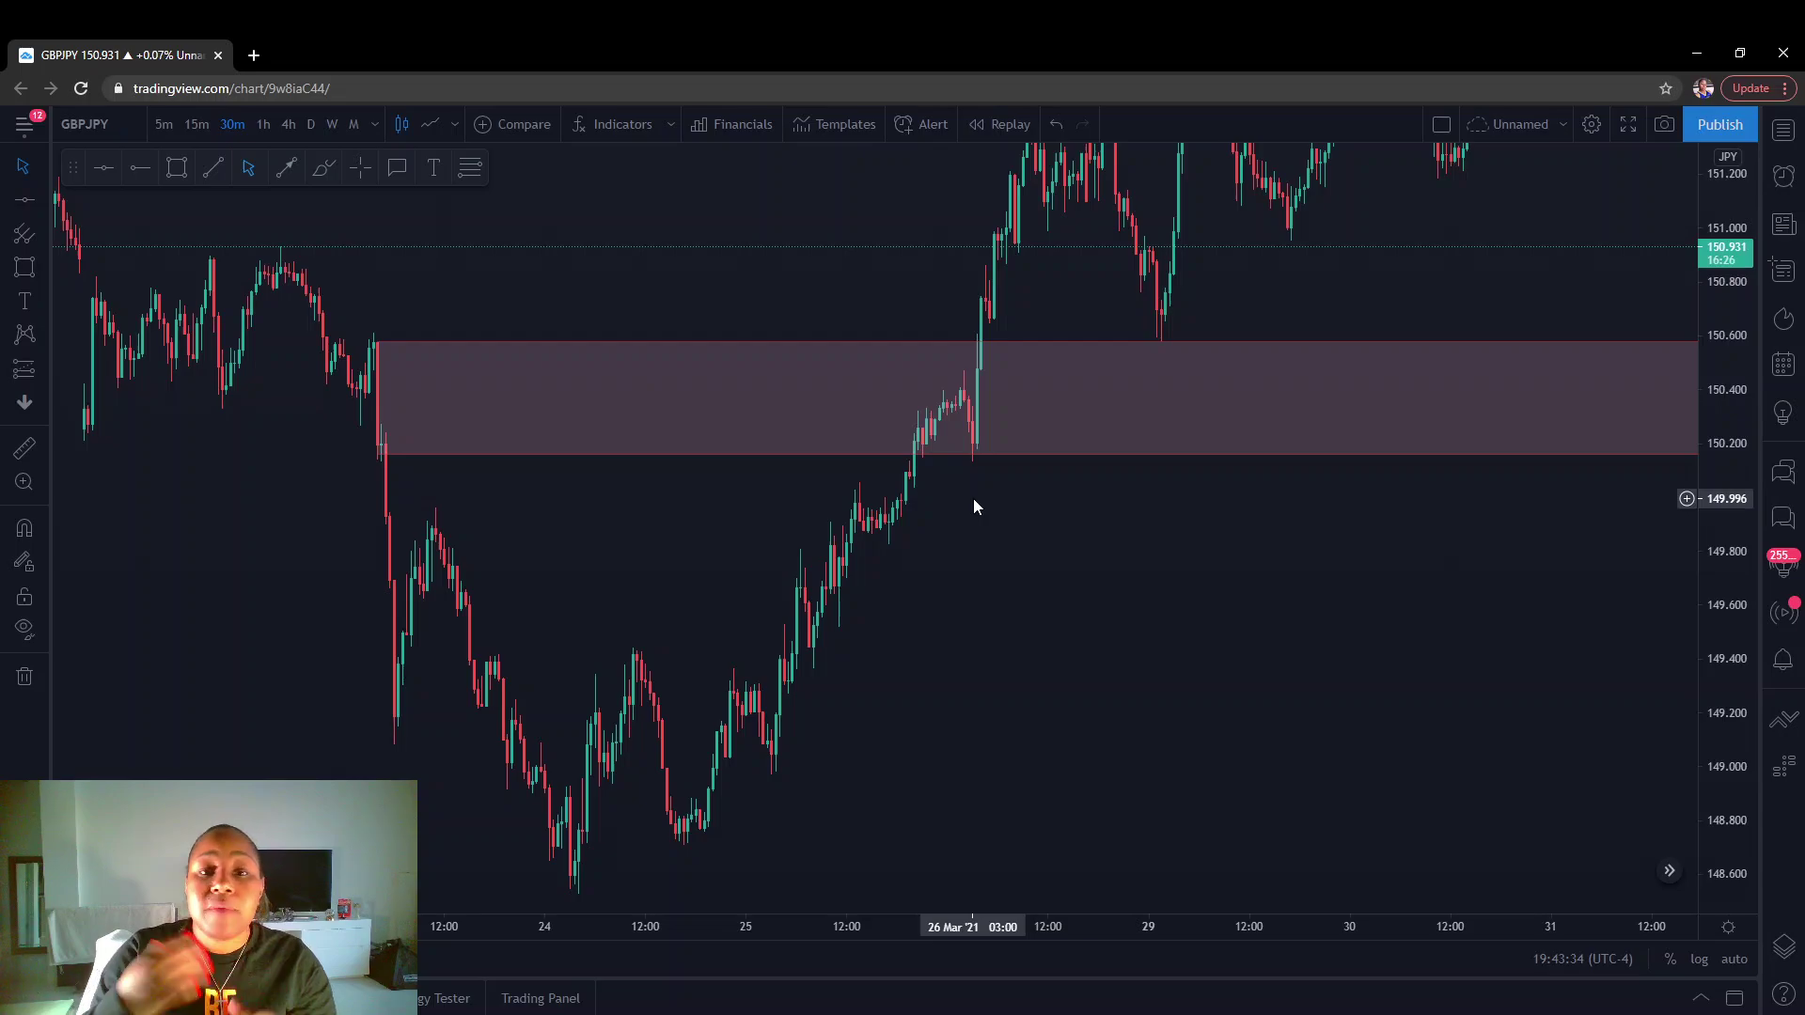
pyautogui.click(378, 454)
pyautogui.click(826, 487)
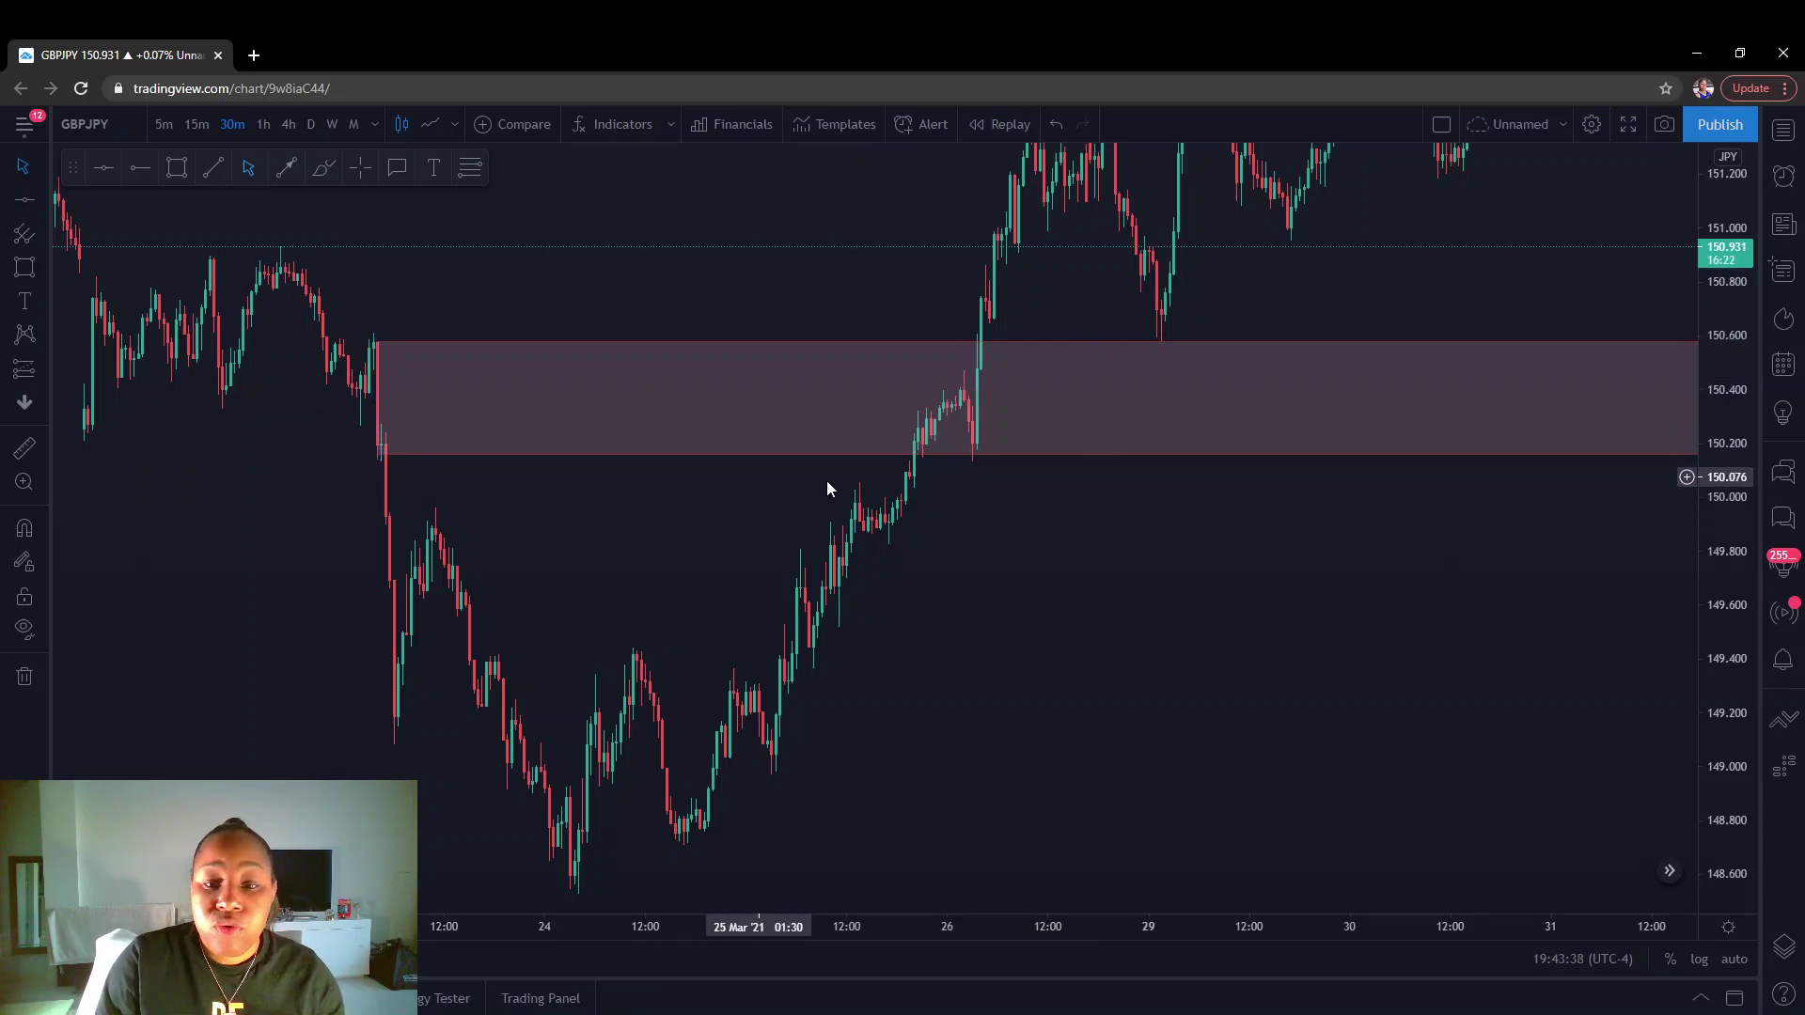
pyautogui.click(921, 458)
pyautogui.click(922, 463)
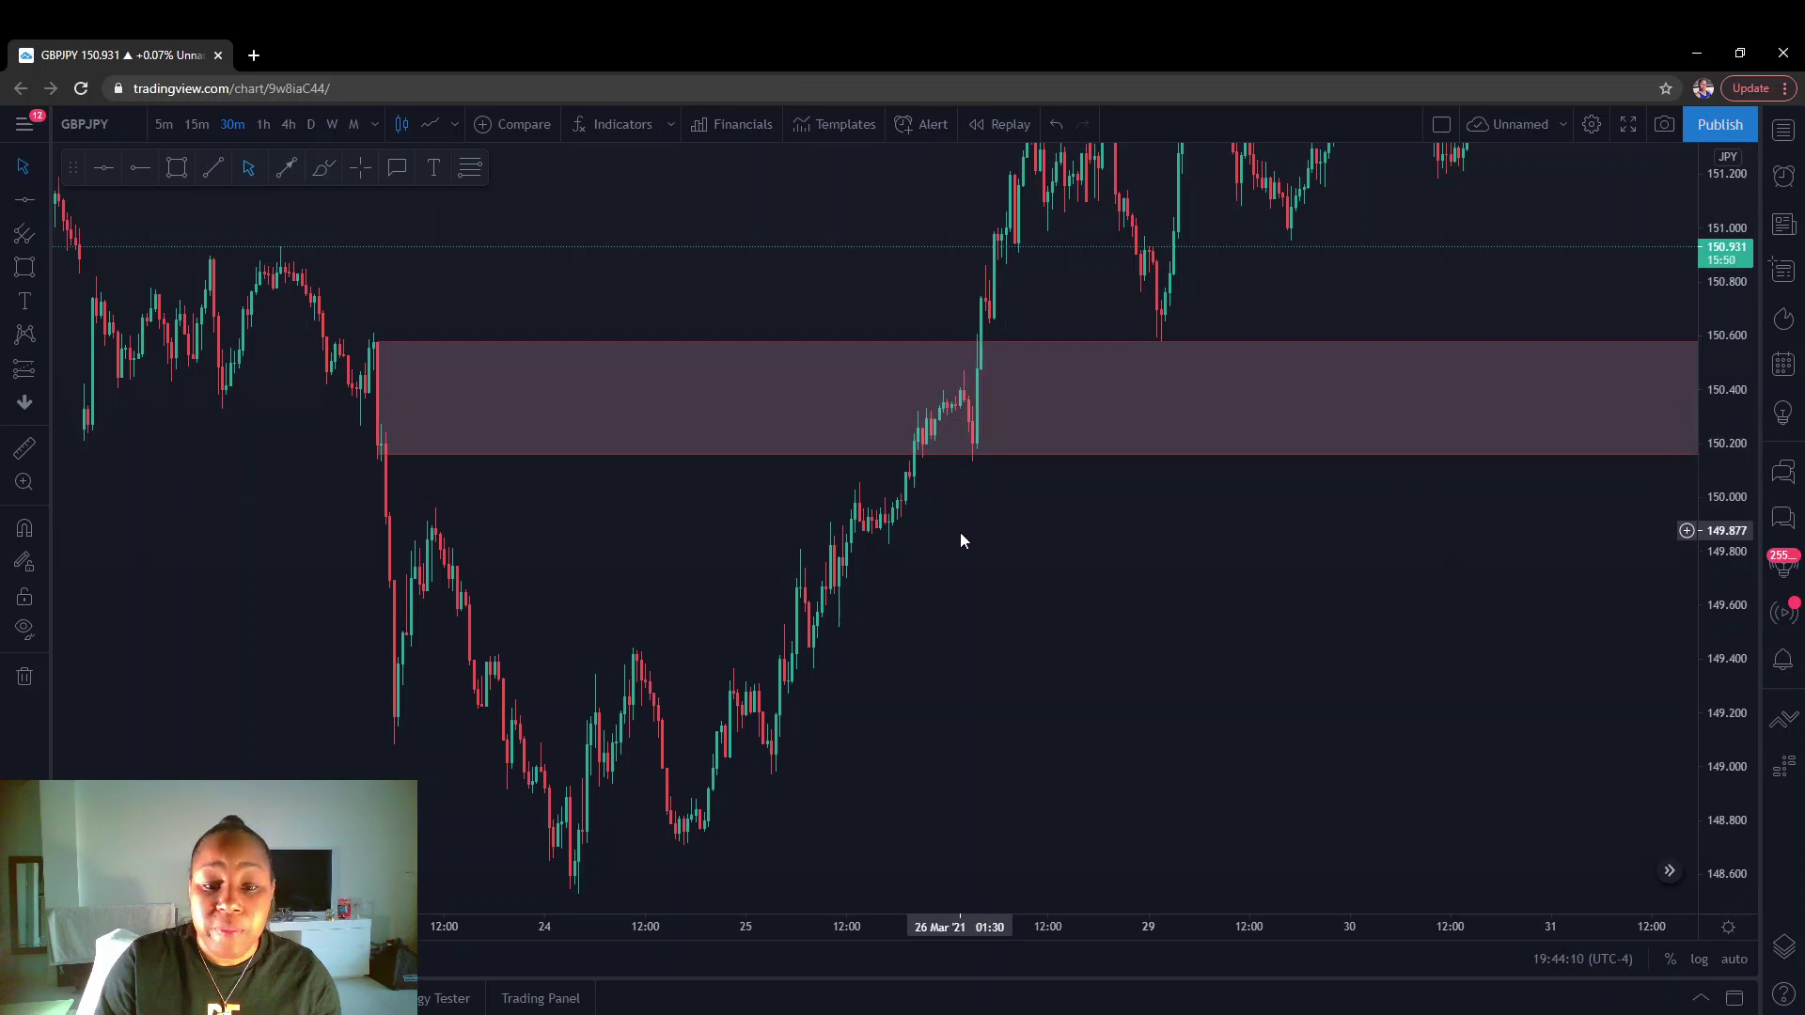
pyautogui.click(966, 340)
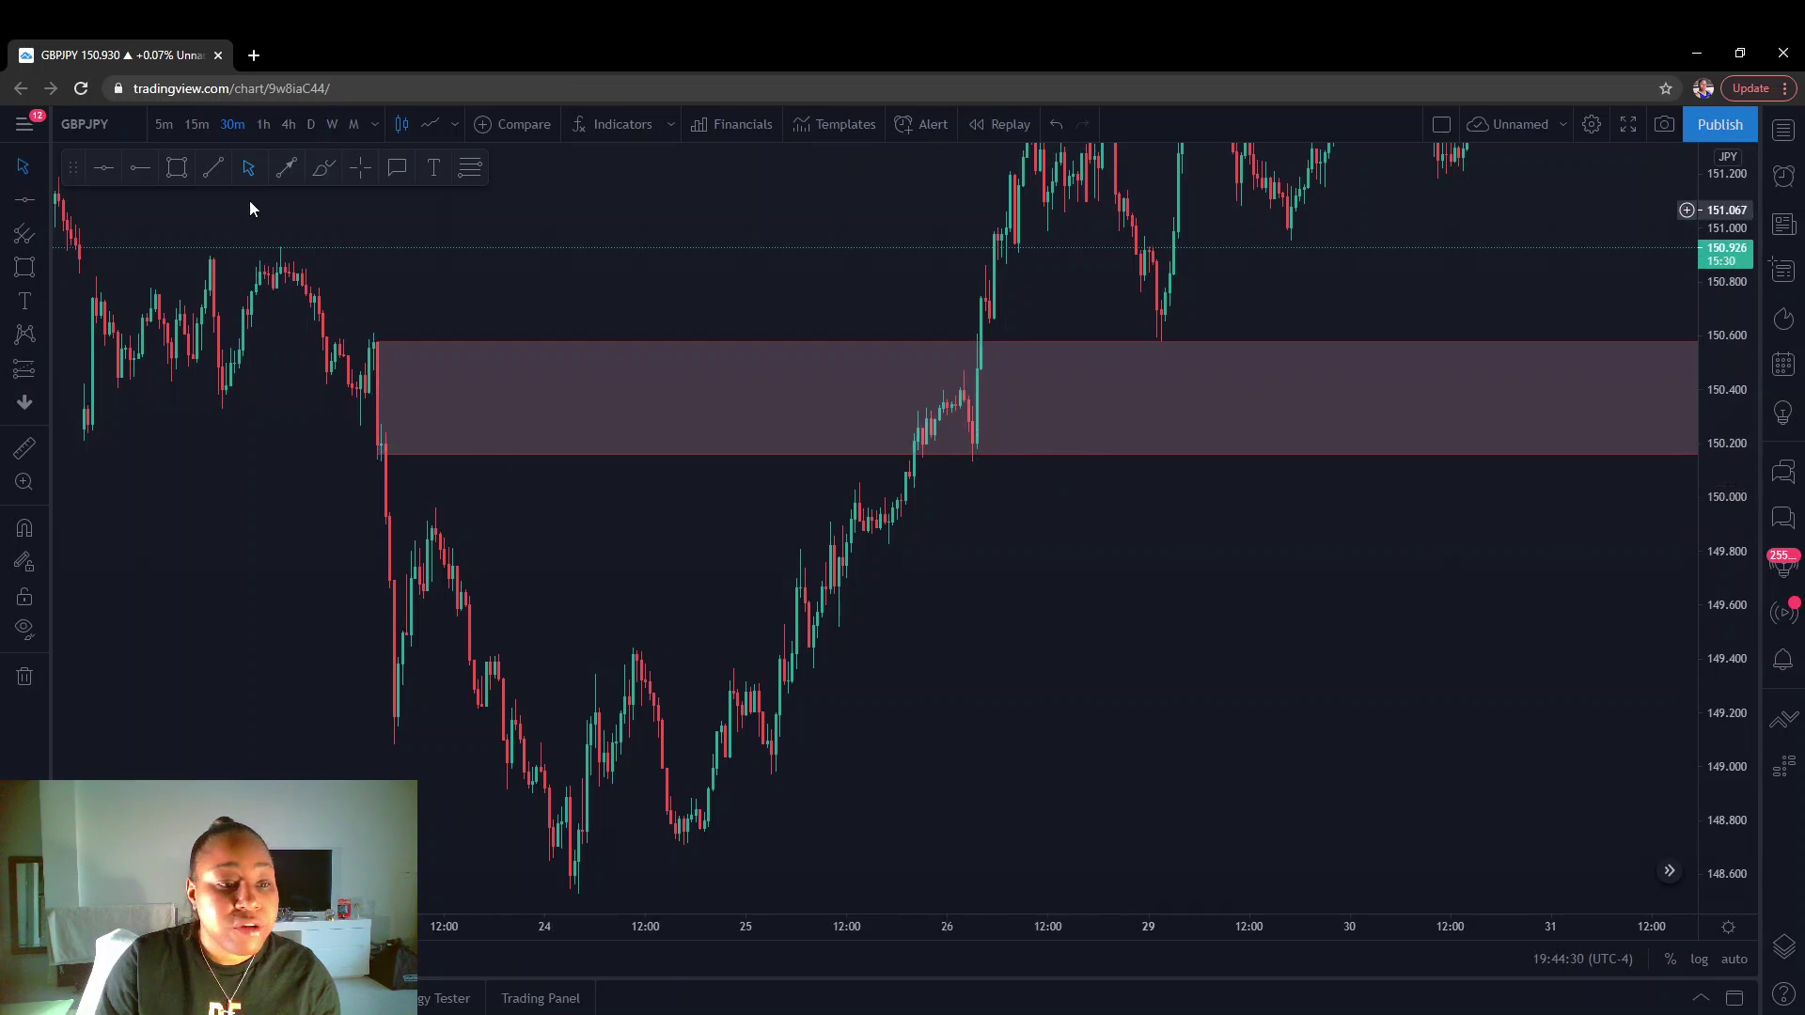
# Draw a narrow rectangle below the breakout zone, from about 149.98 to 149.93, spanning 23 March 04:00 to early 29 March.
pyautogui.click(177, 169)
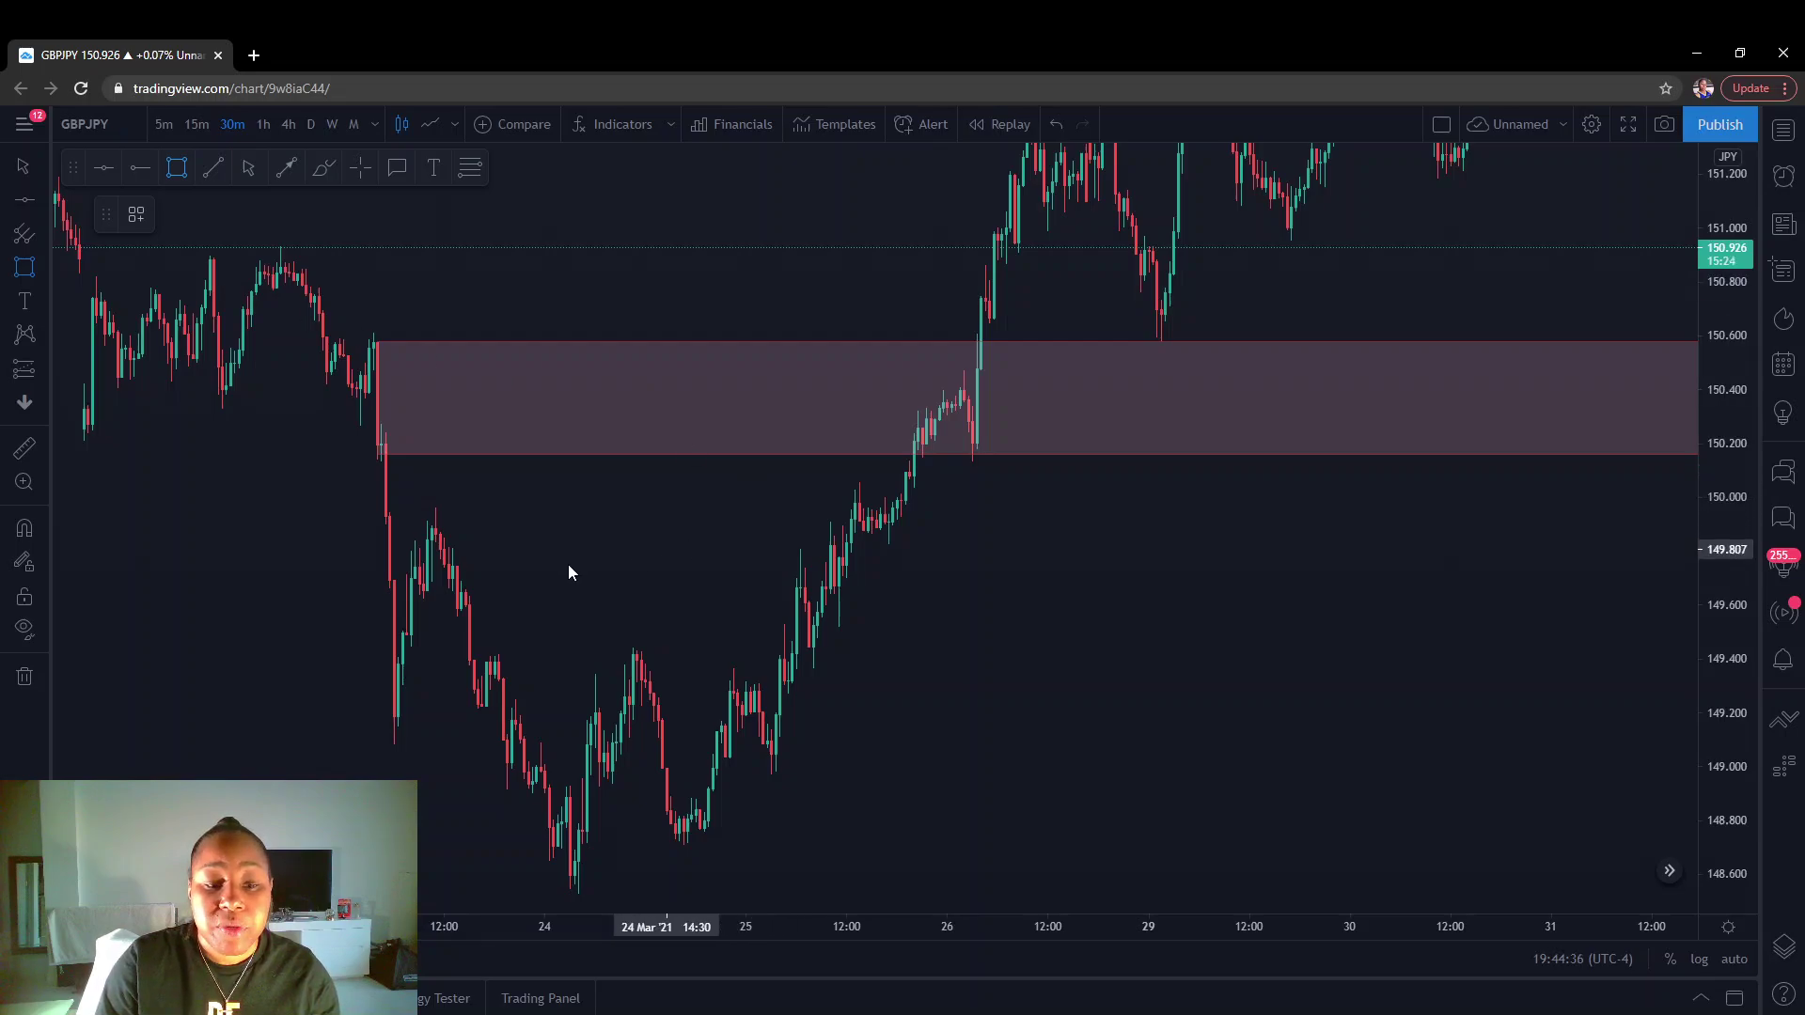
pyautogui.moveTo(381, 515)
pyautogui.mouseDown()
pyautogui.moveTo(1095, 533)
pyautogui.moveTo(1173, 523)
pyautogui.moveTo(1186, 501)
pyautogui.mouseUp()
pyautogui.click(1044, 585)
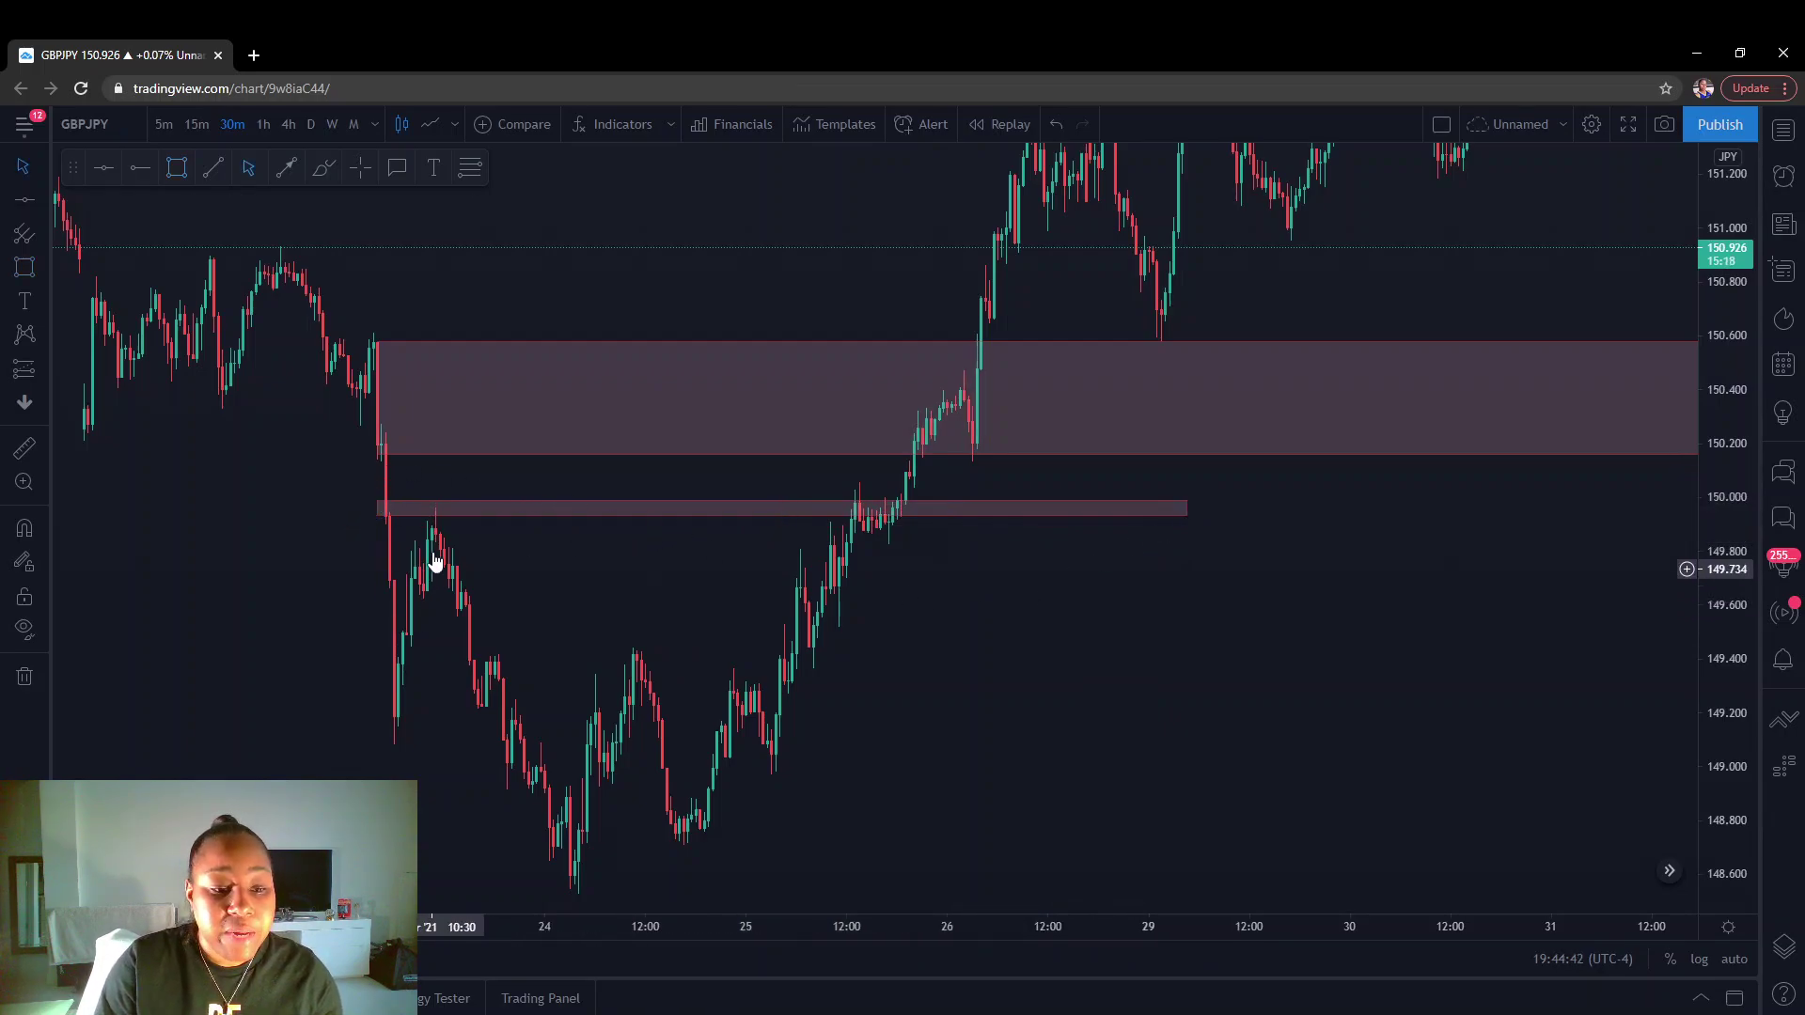
pyautogui.click(863, 513)
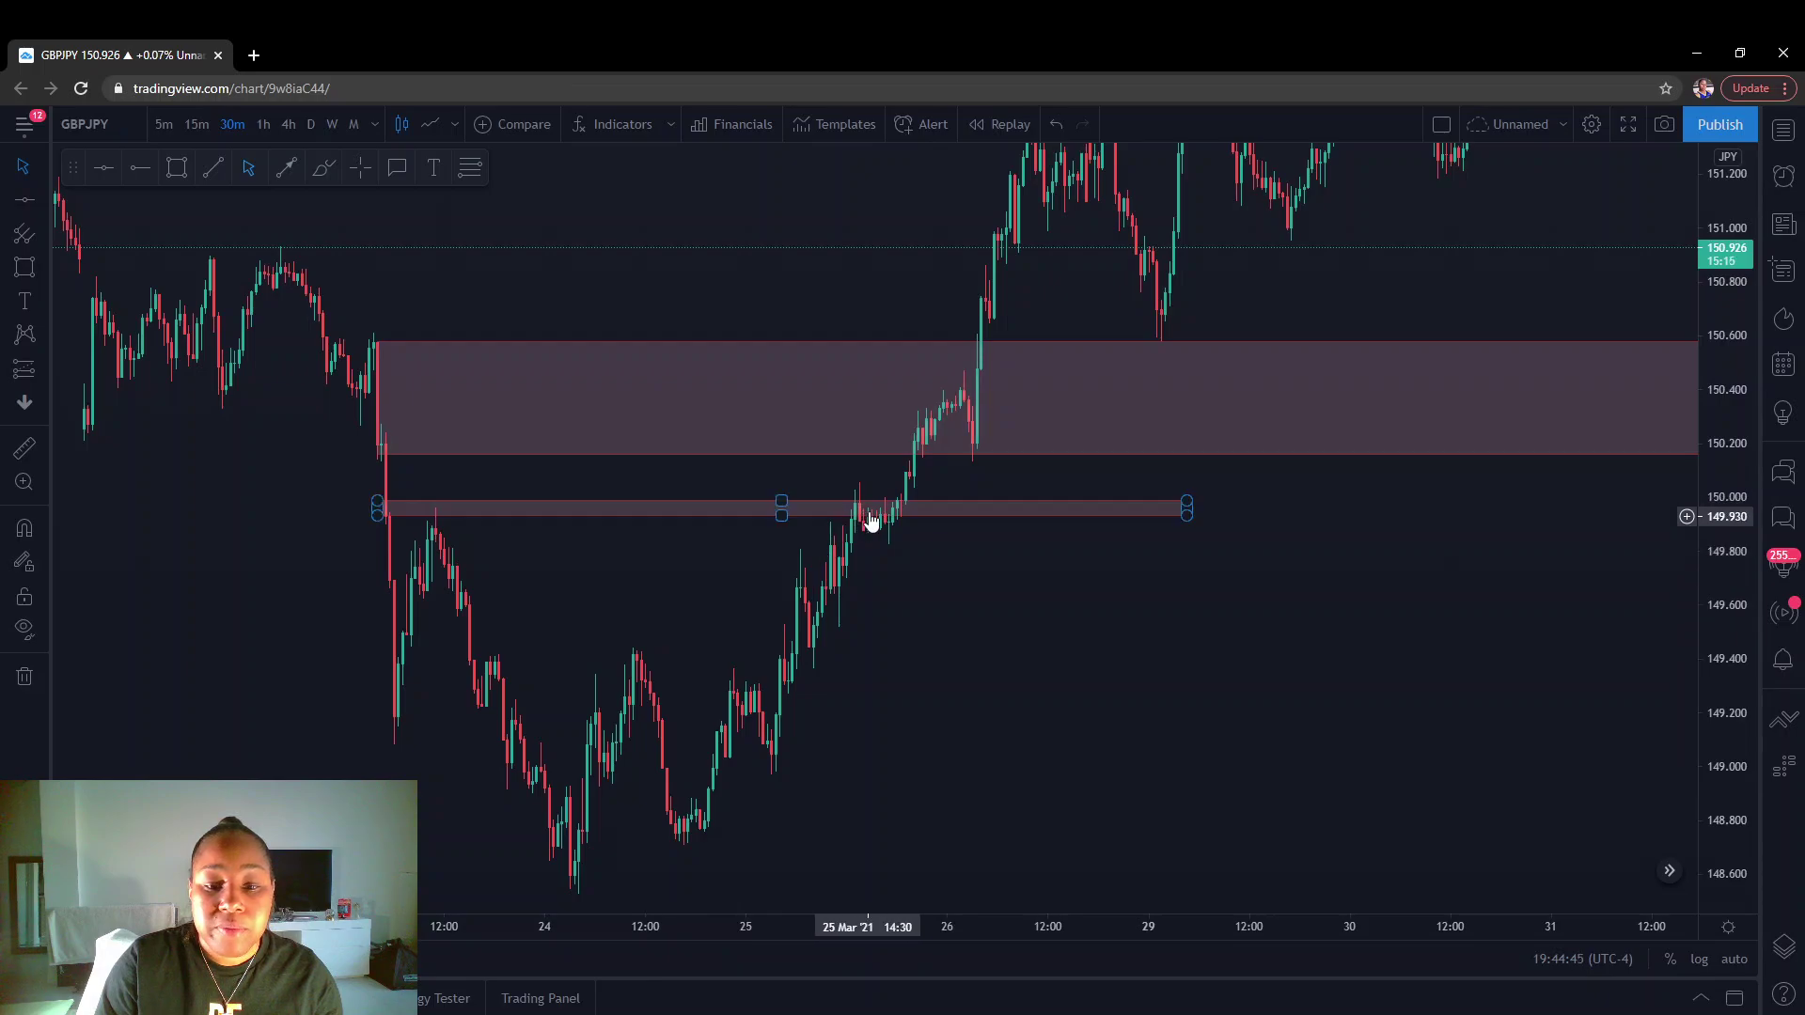
pyautogui.click(910, 474)
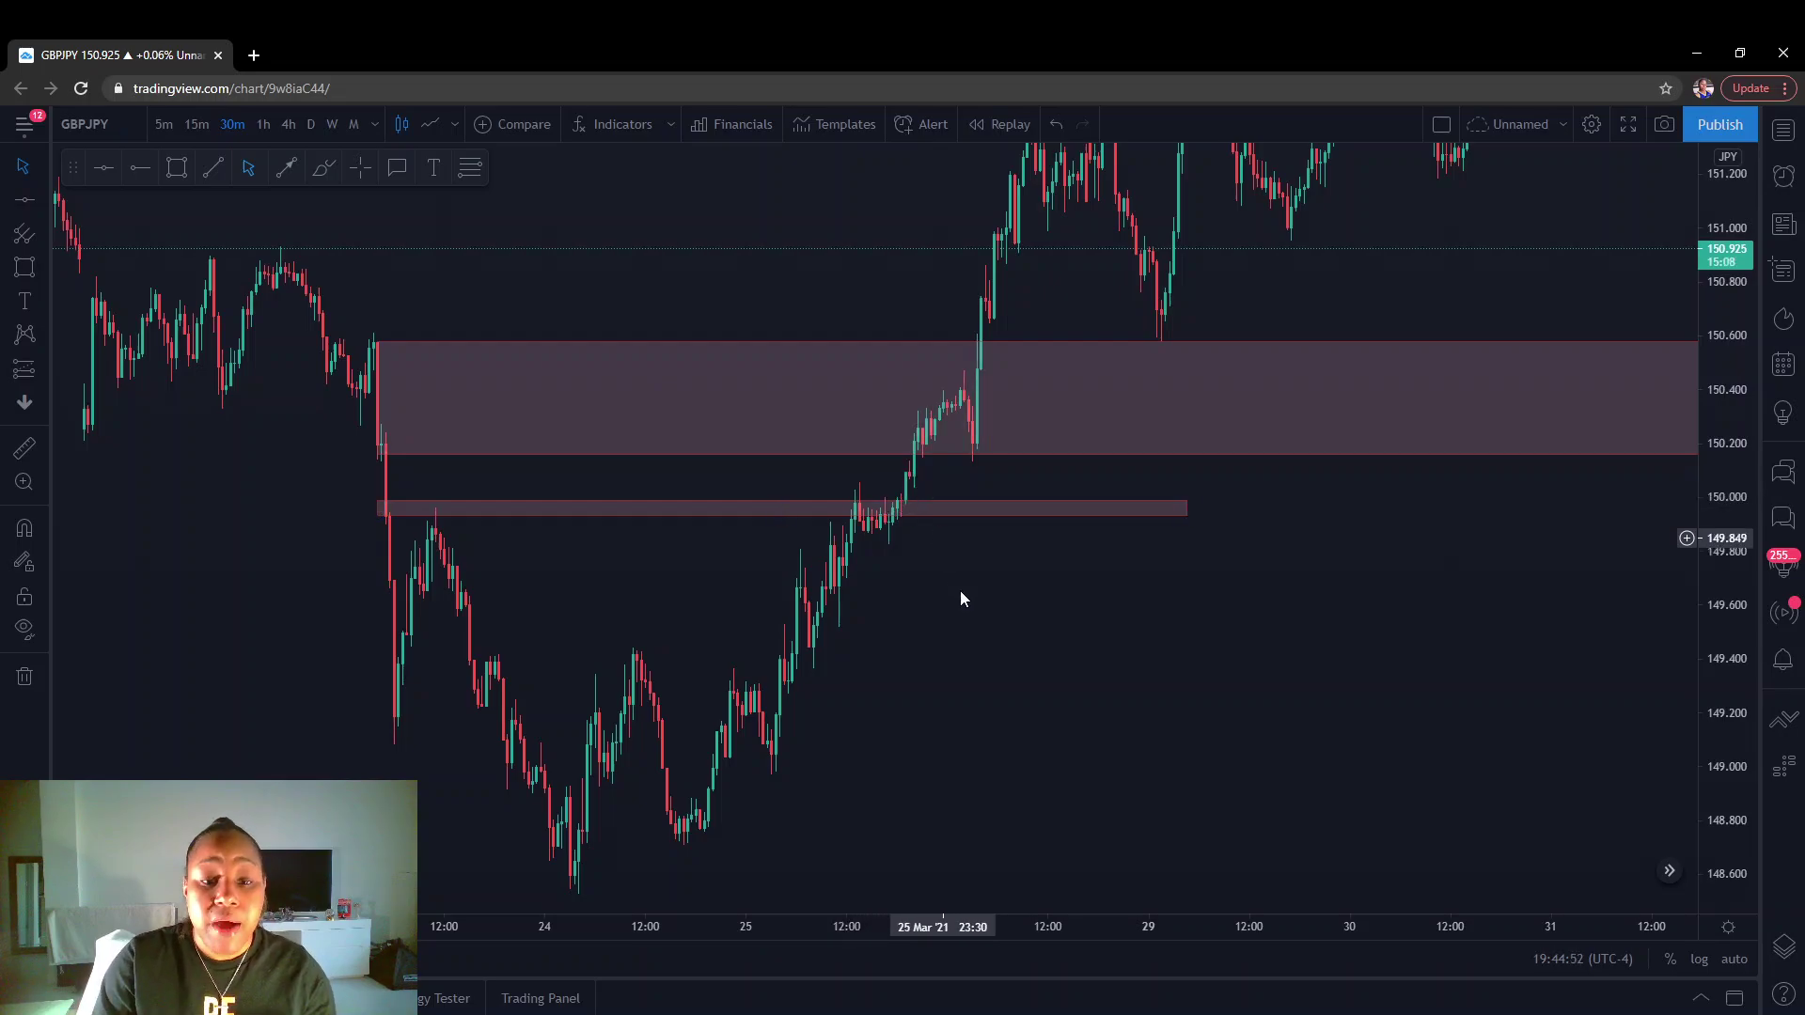
# Draw a rising trend line from about 148.75 at 18:30 on 24 March to about 150.92 near 29 March.
pyautogui.moveTo(961, 592); pyautogui.dragTo(948, 534)
pyautogui.click(213, 167)
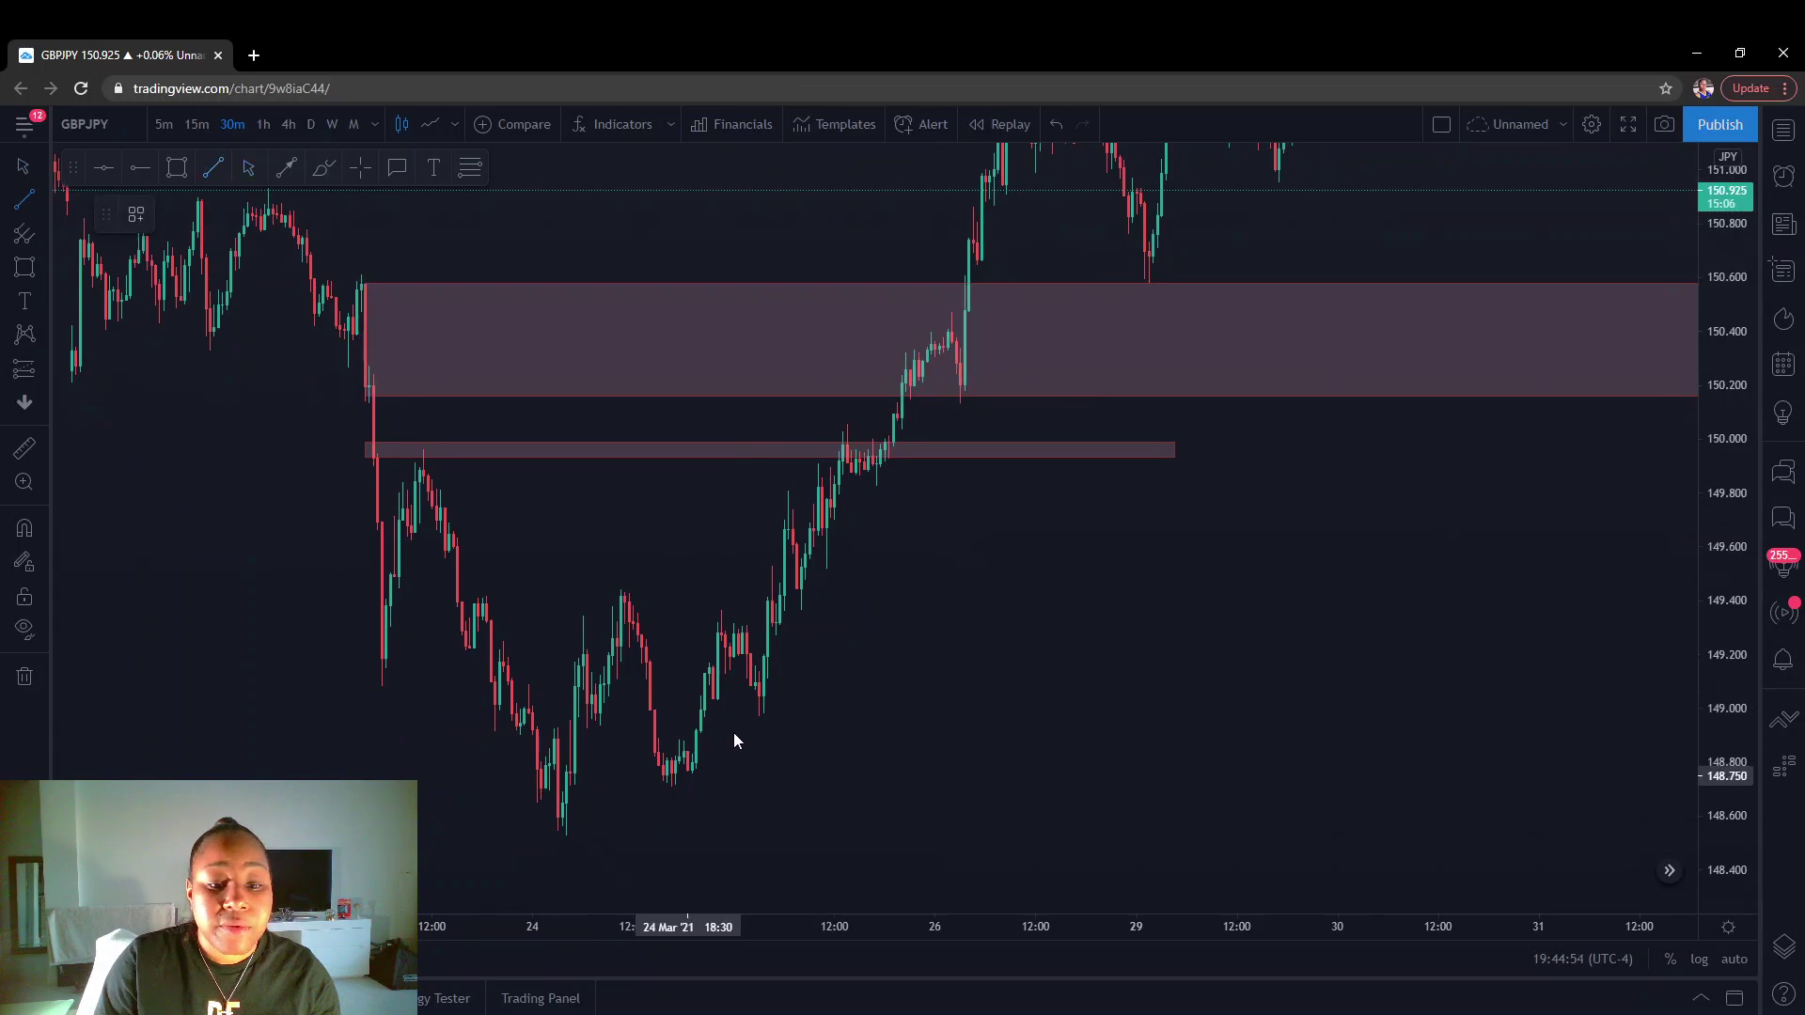
pyautogui.click(687, 776)
pyautogui.click(1140, 193)
pyautogui.moveTo(996, 478); pyautogui.dragTo(1013, 601)
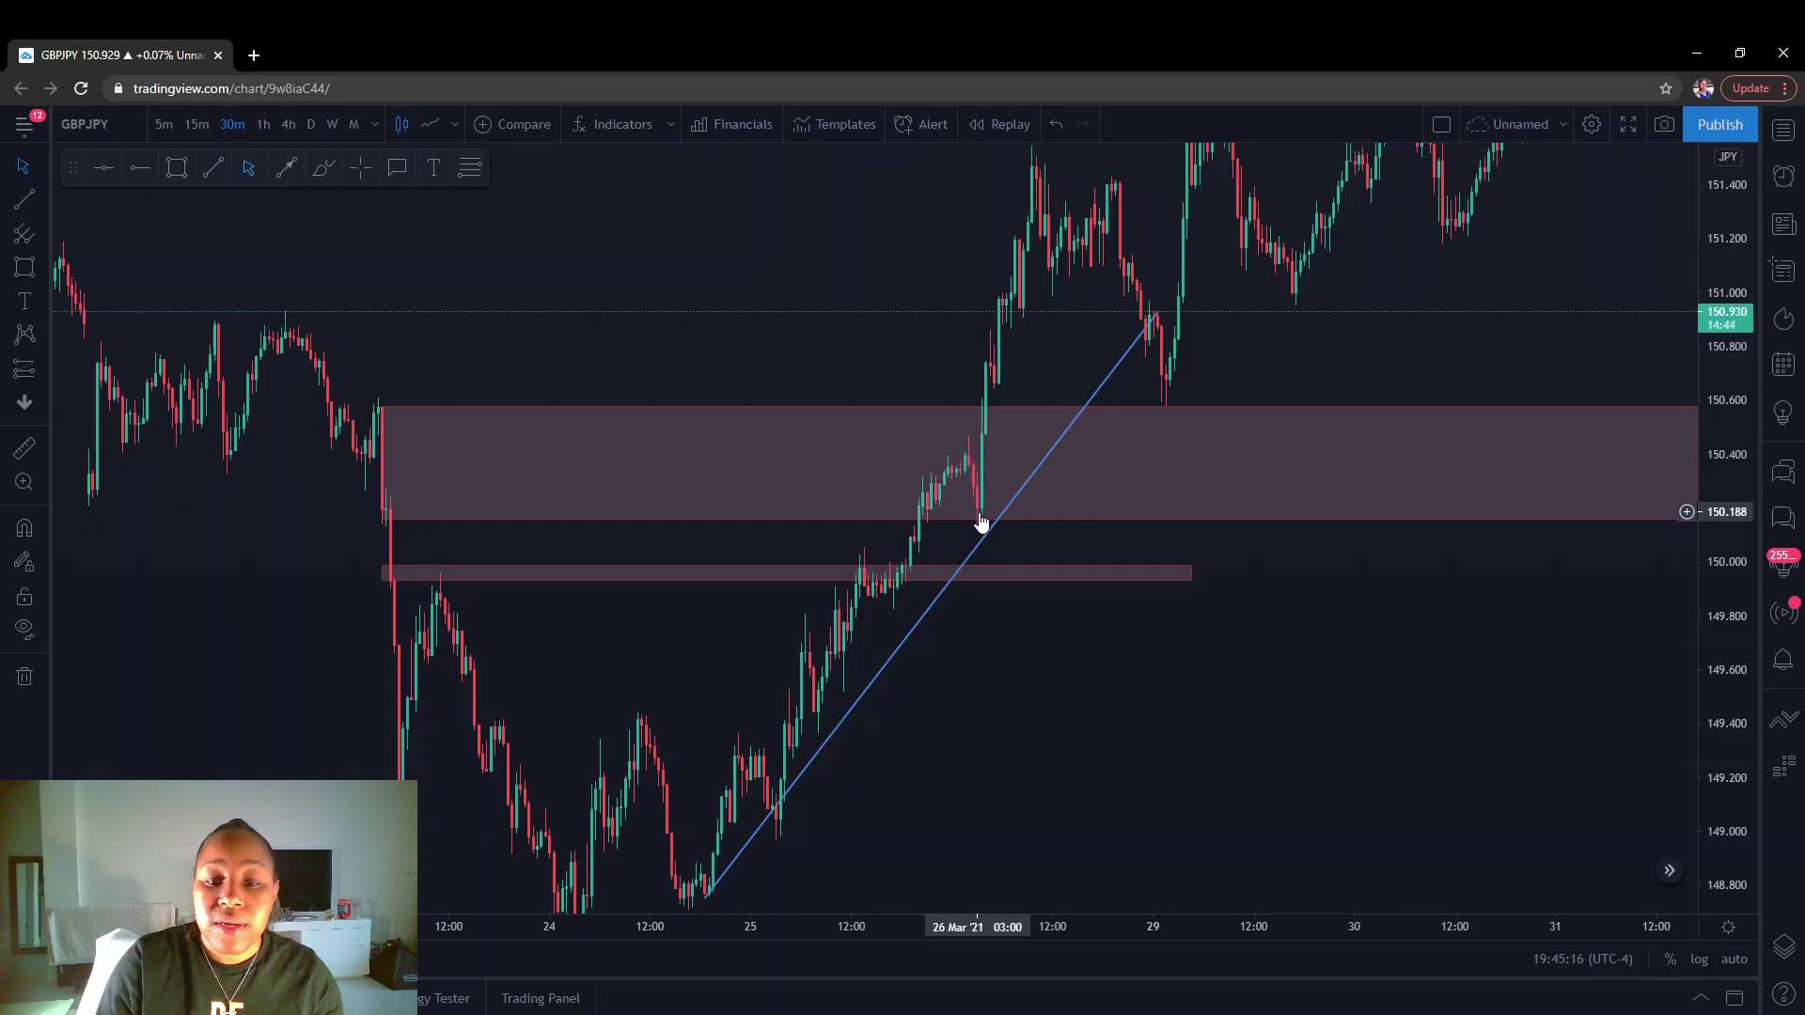
# Examine the 25 and 26 March candles against the rising trend line and the two rectangles.
pyautogui.scroll(2, 979, 524)
pyautogui.moveTo(814, 544); pyautogui.dragTo(1018, 569)
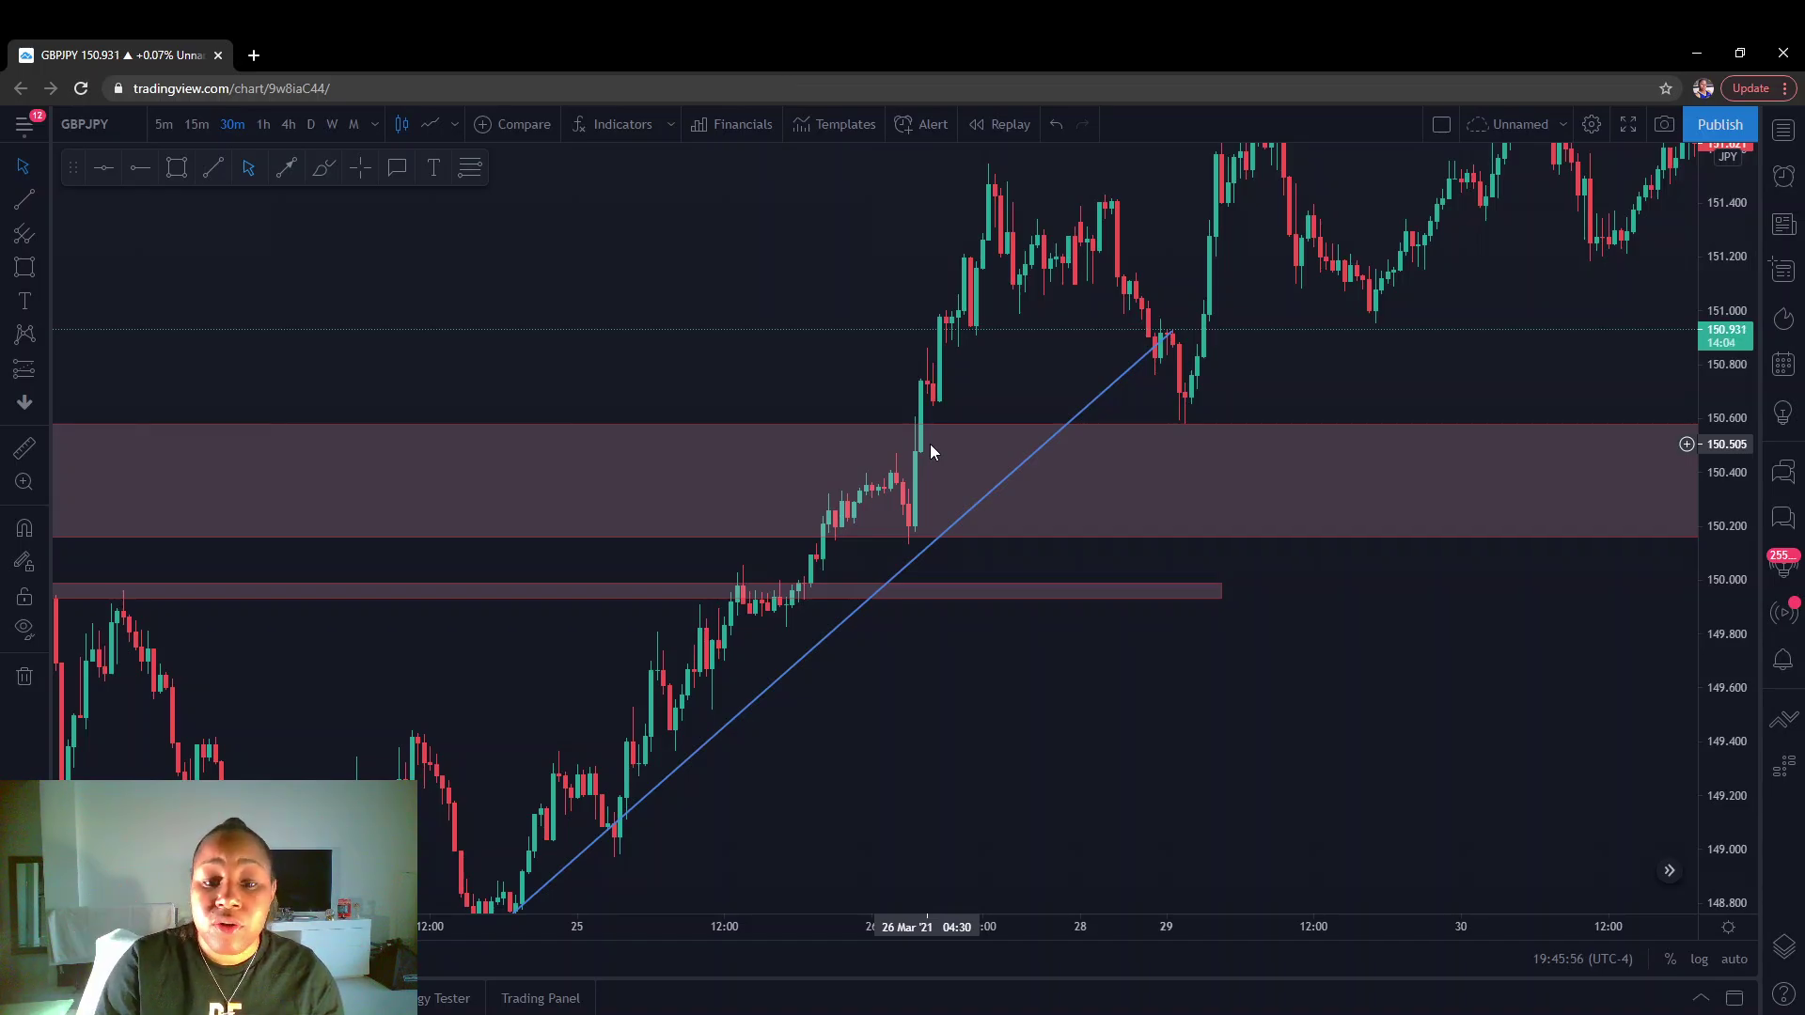
pyautogui.scroll(-3, 929, 444)
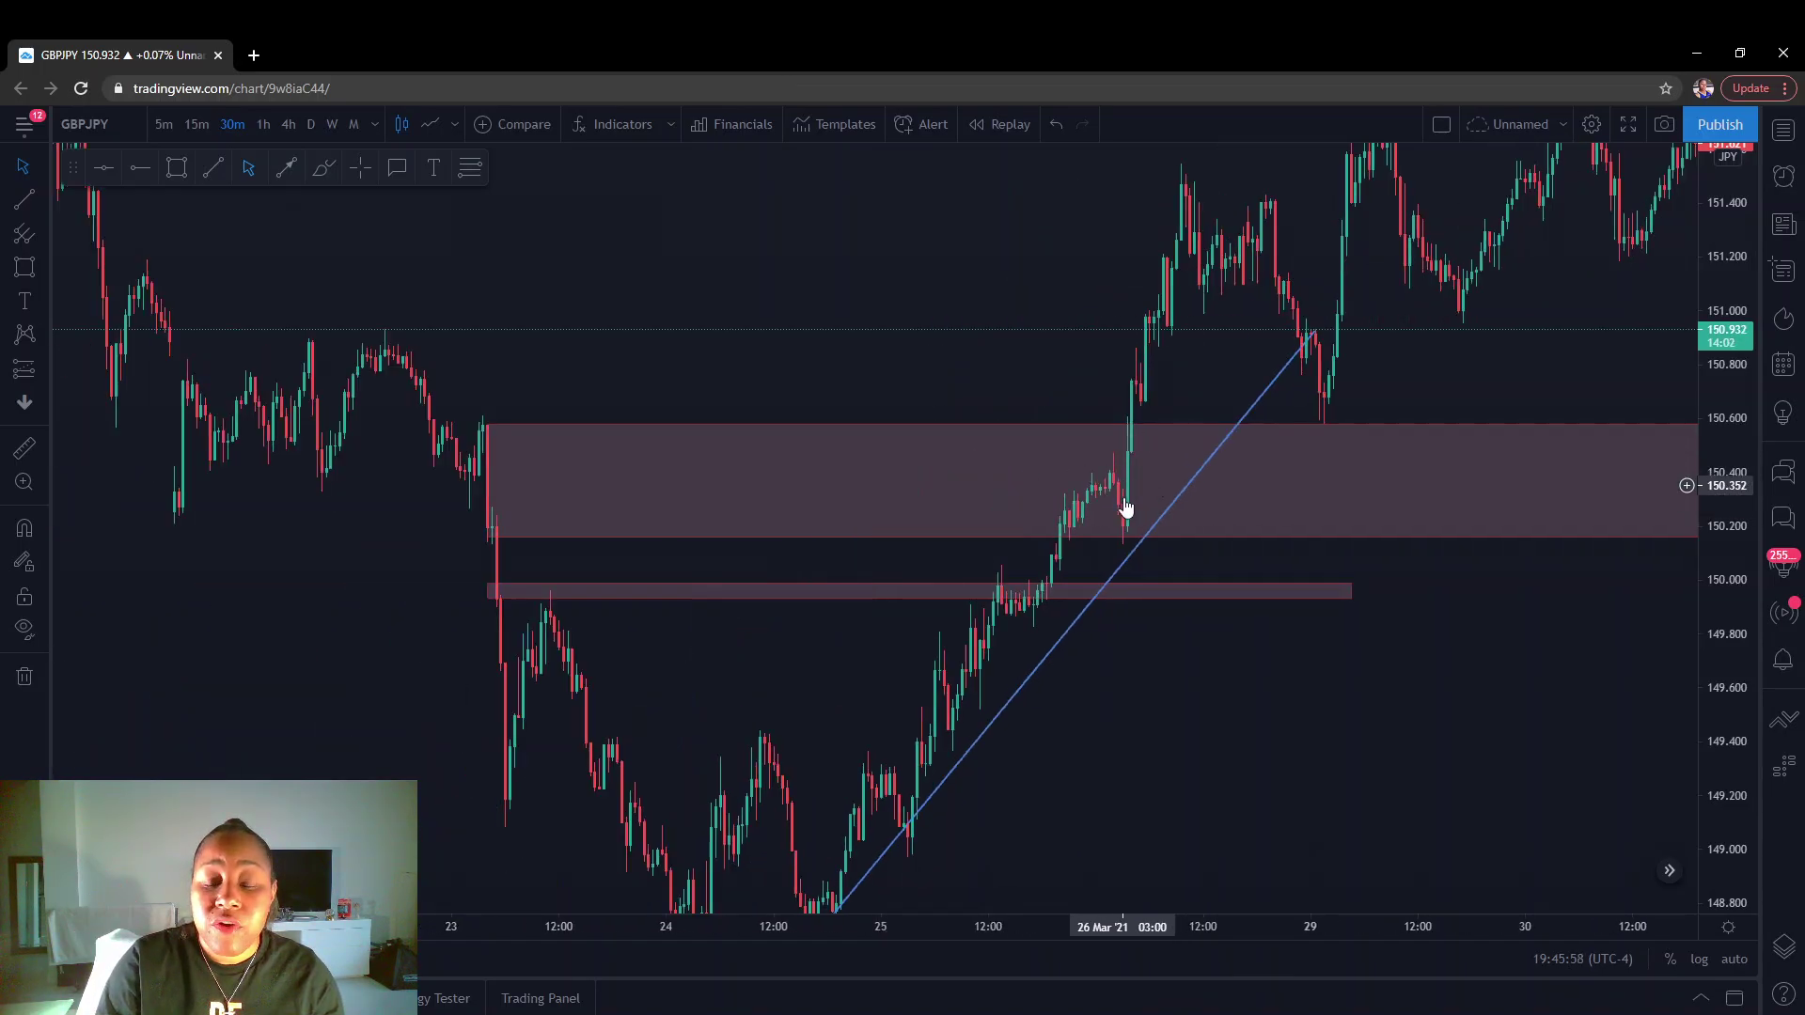
pyautogui.scroll(2, 1175, 565)
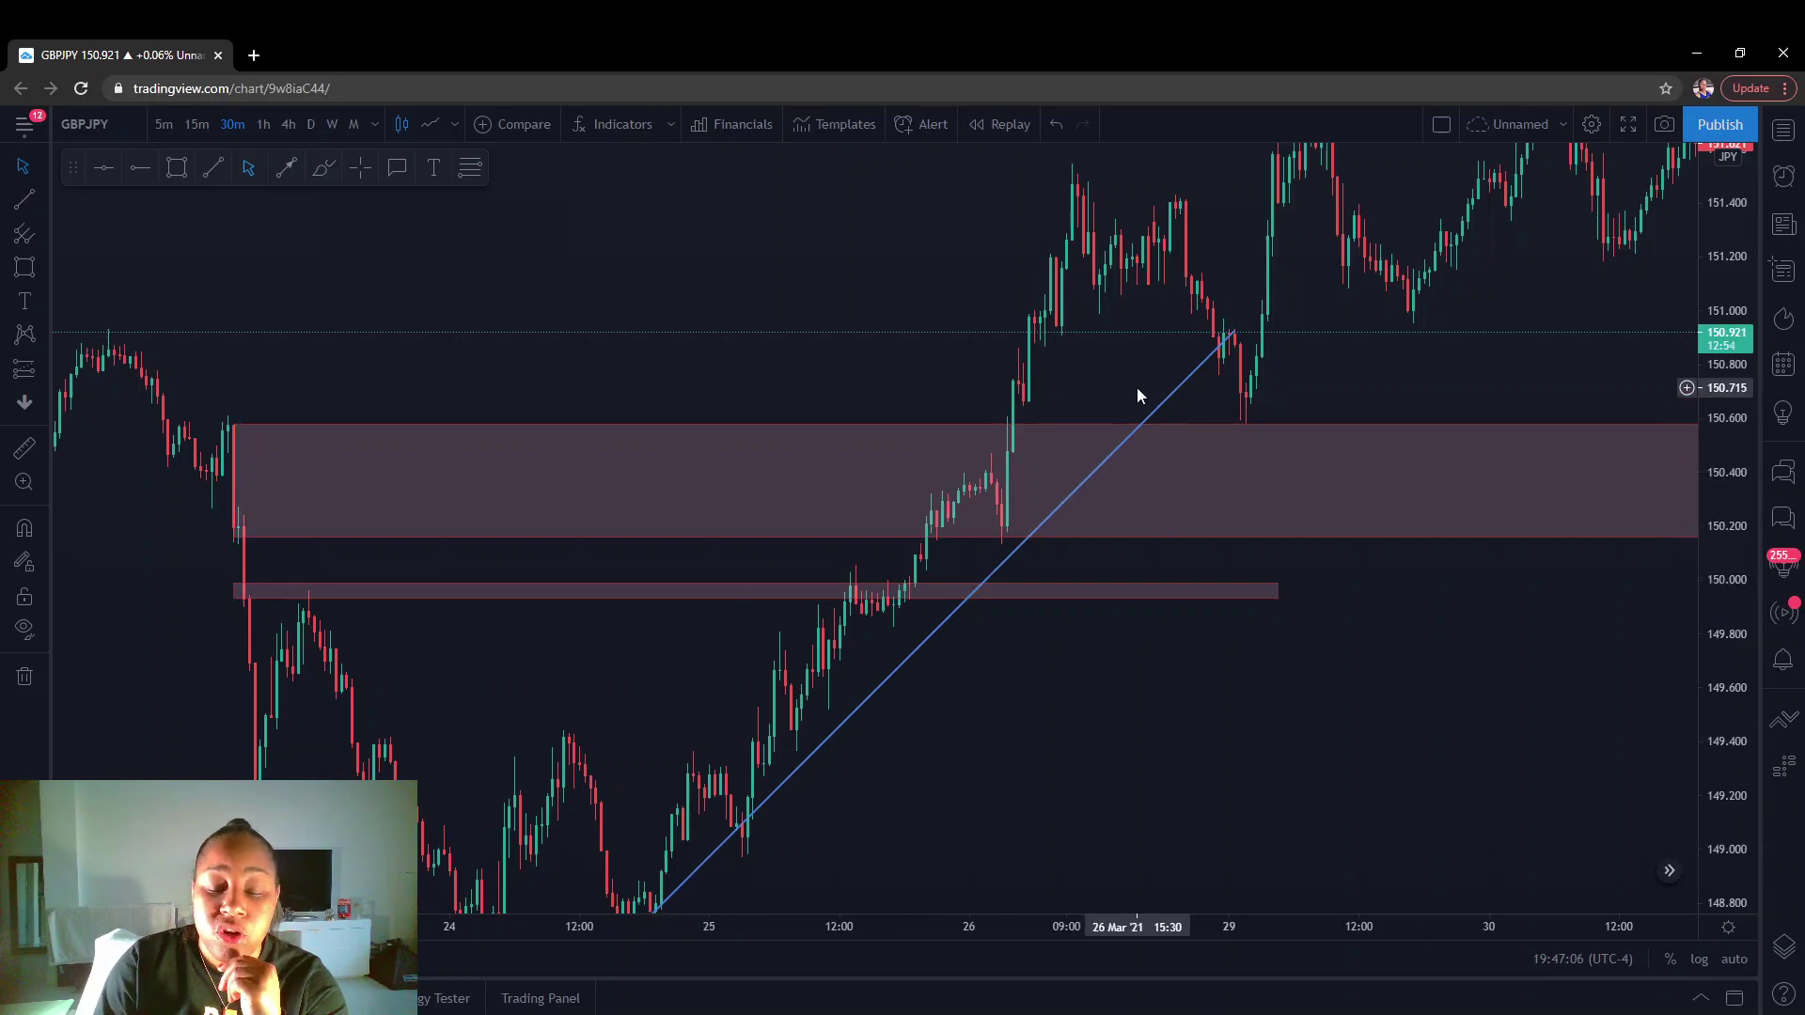
pyautogui.hscroll(-1, 1020, 657)
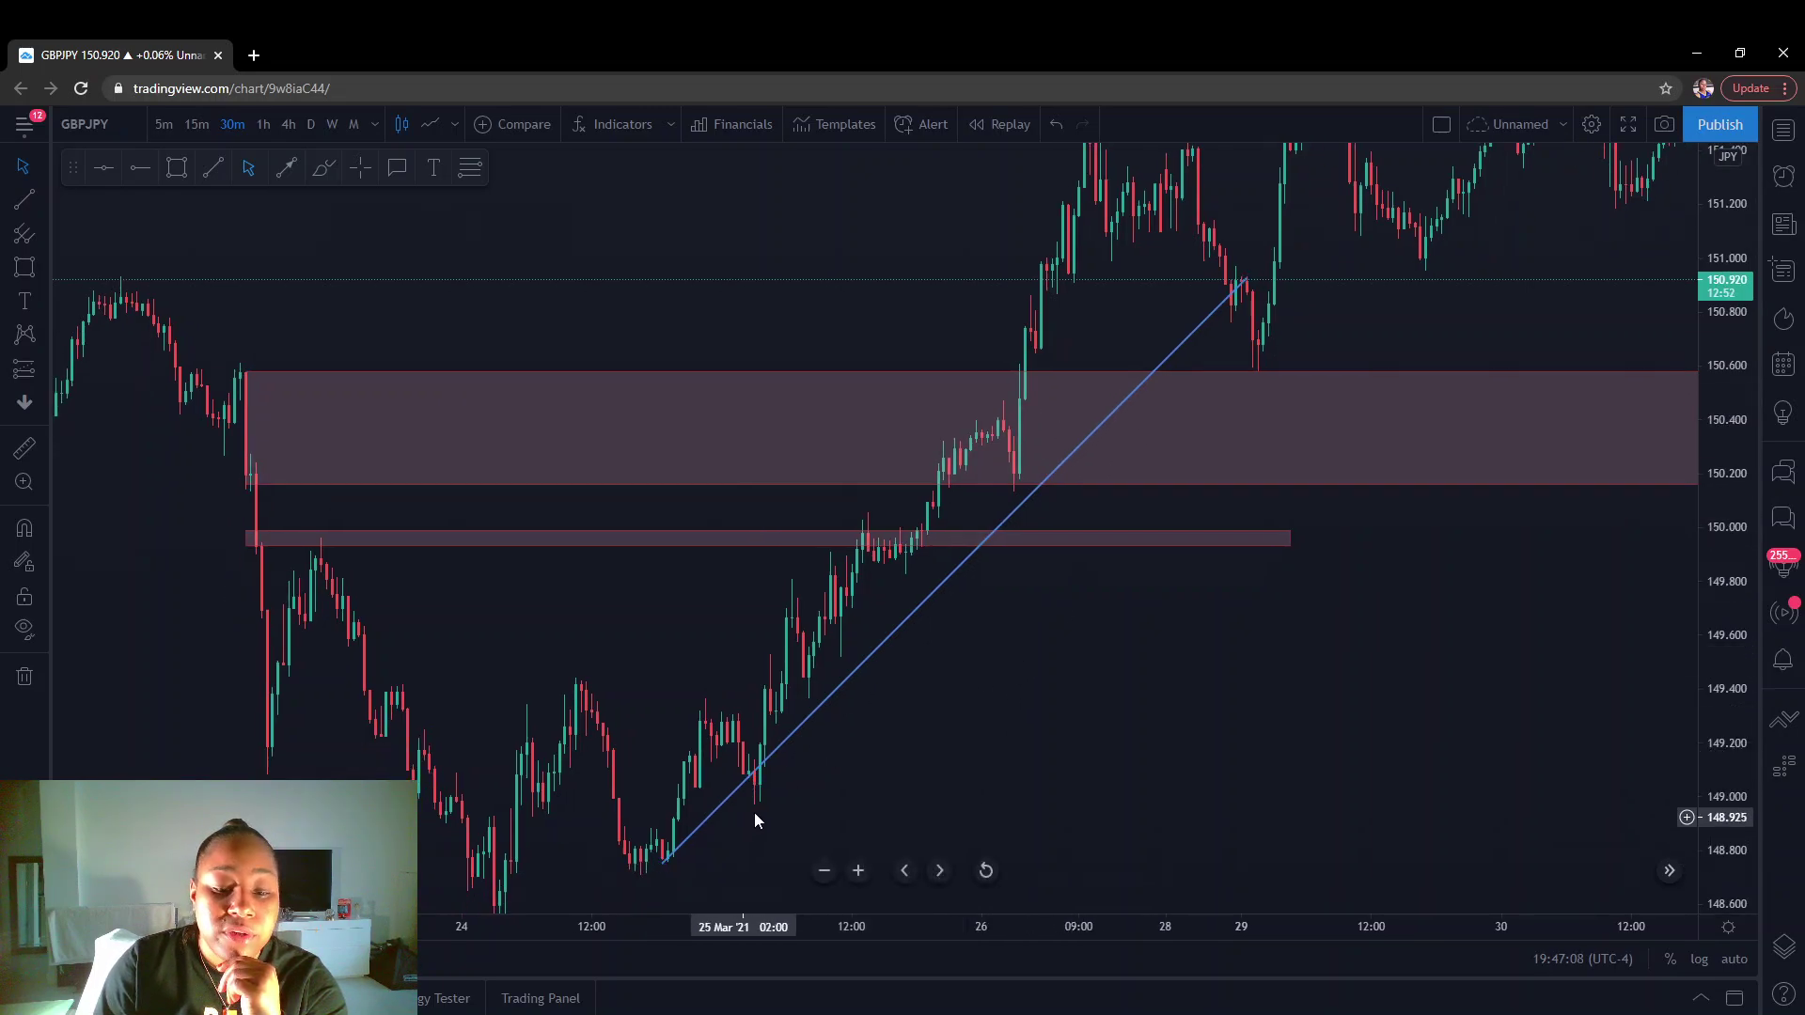
pyautogui.click(767, 797)
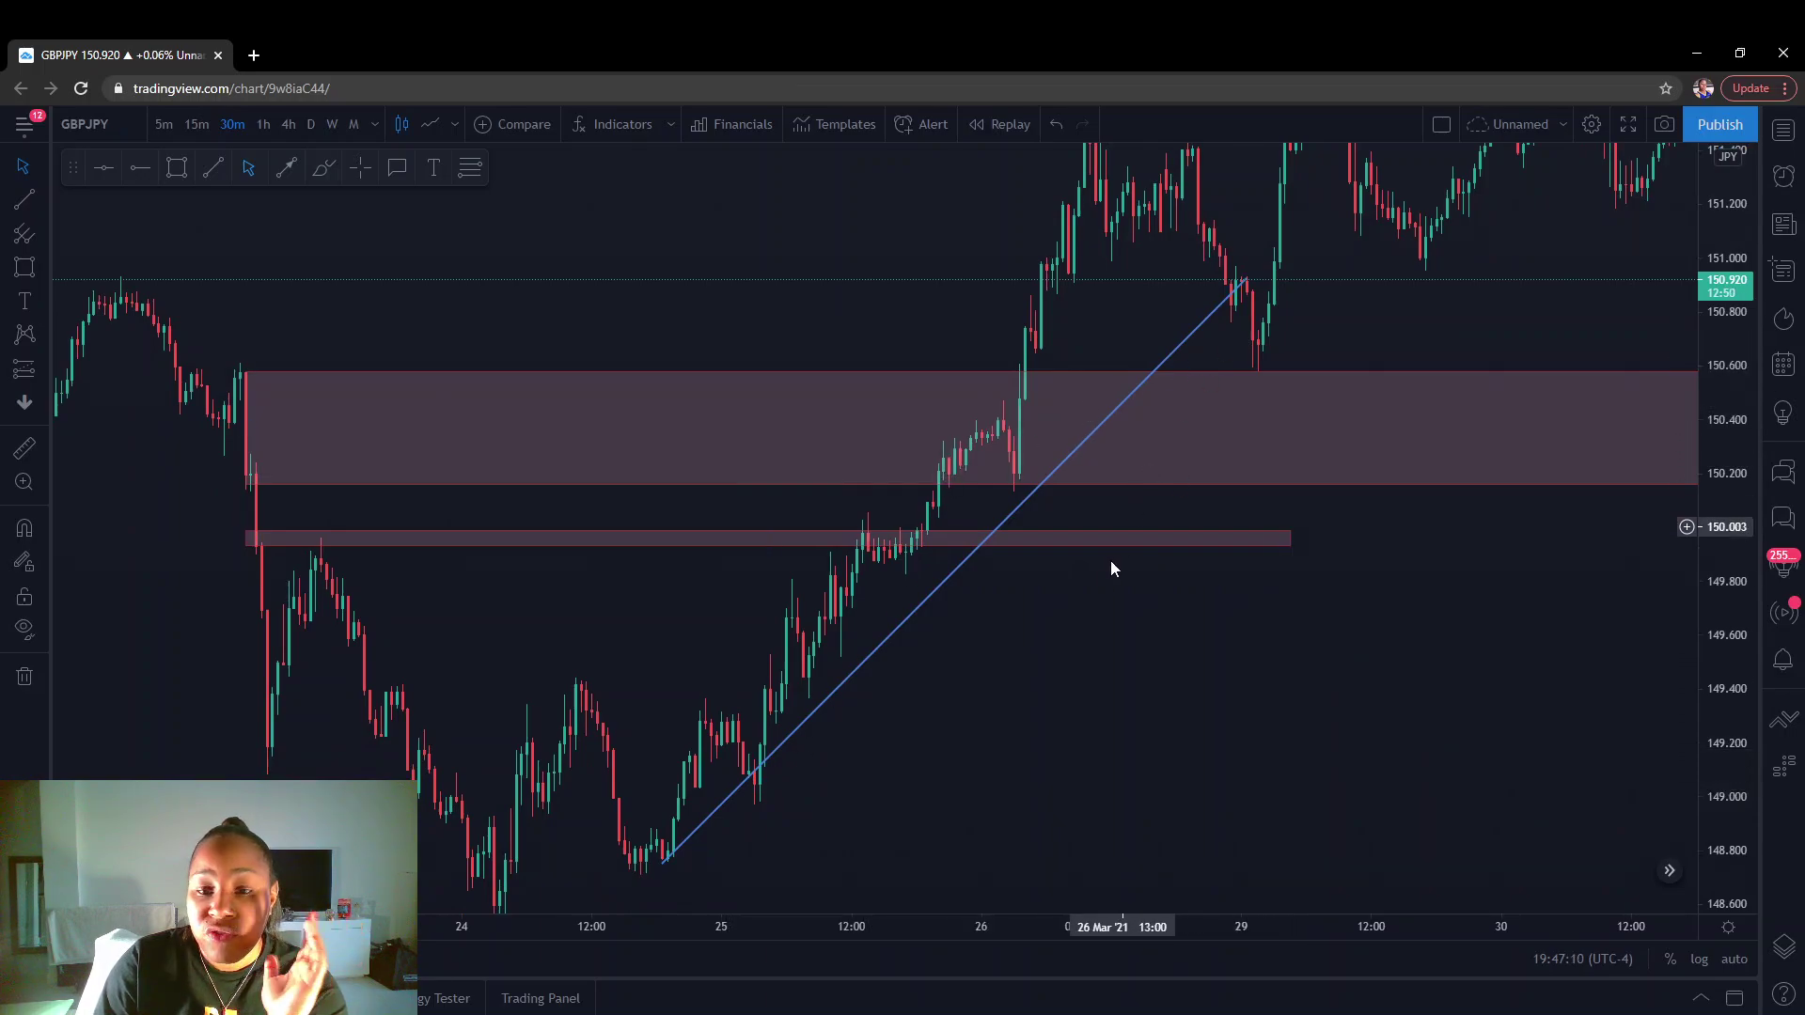
pyautogui.scroll(1, 1095, 591)
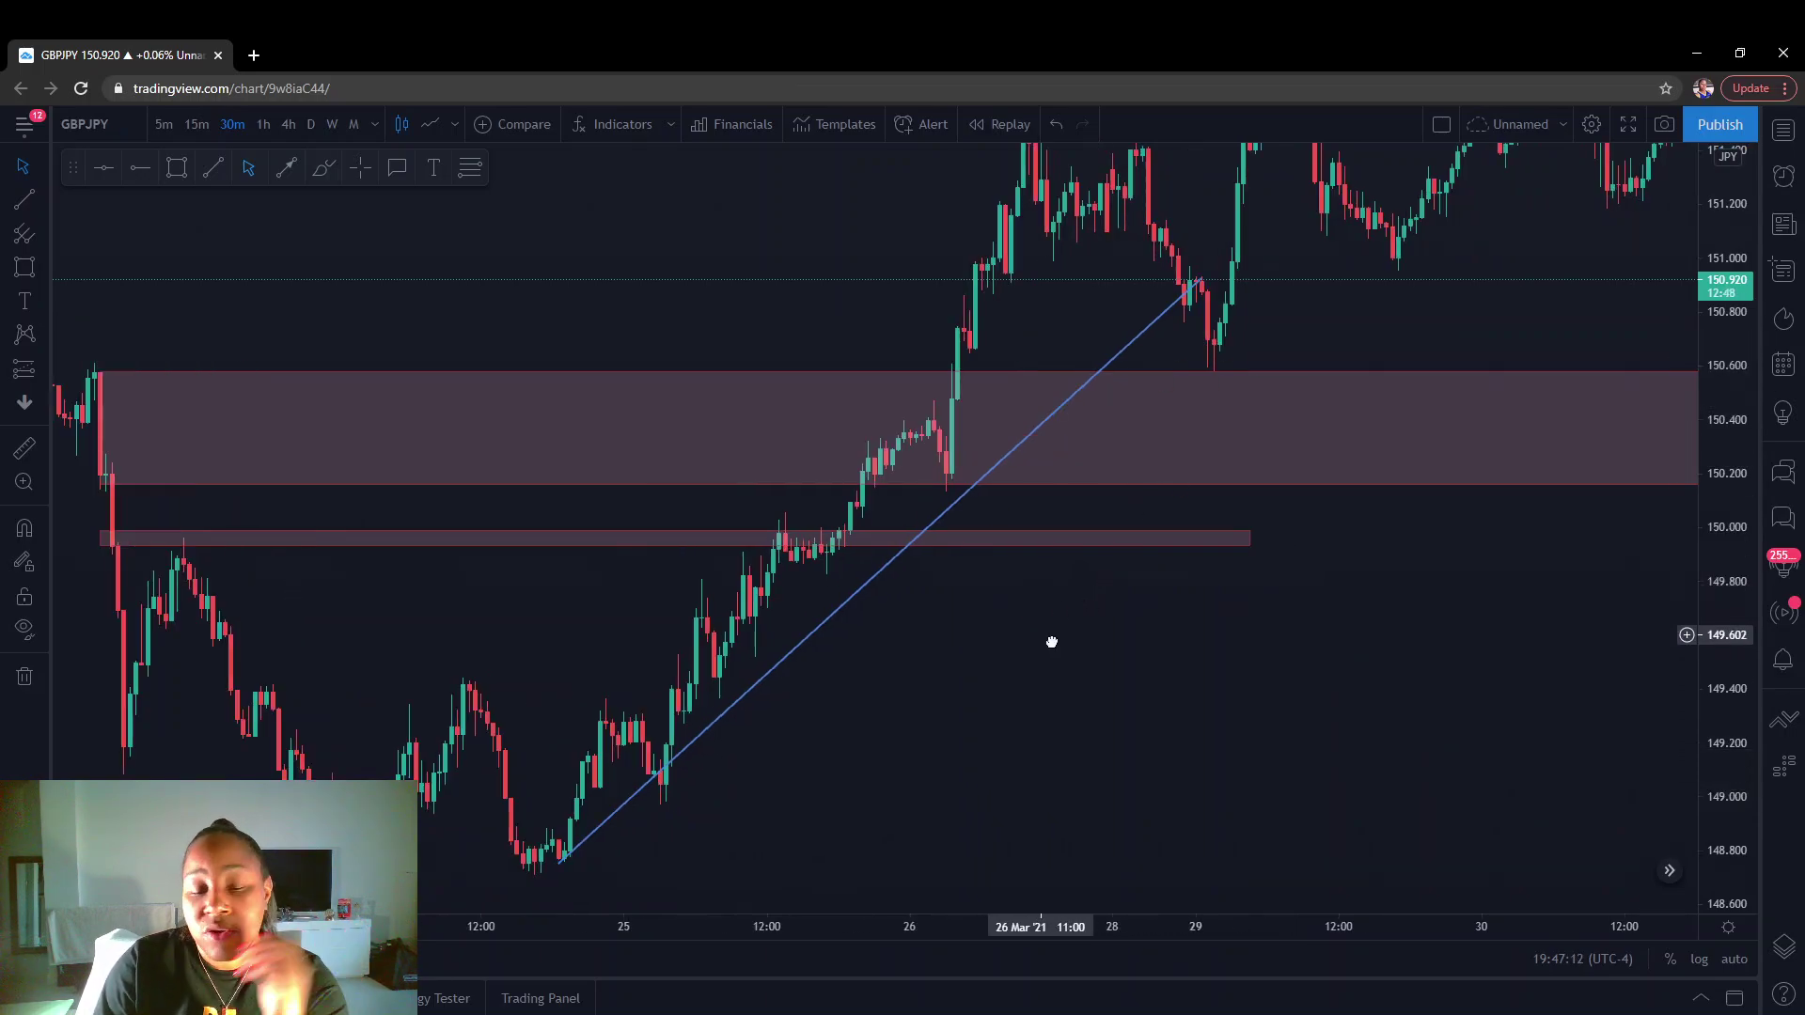
pyautogui.moveTo(1048, 637); pyautogui.dragTo(1173, 689)
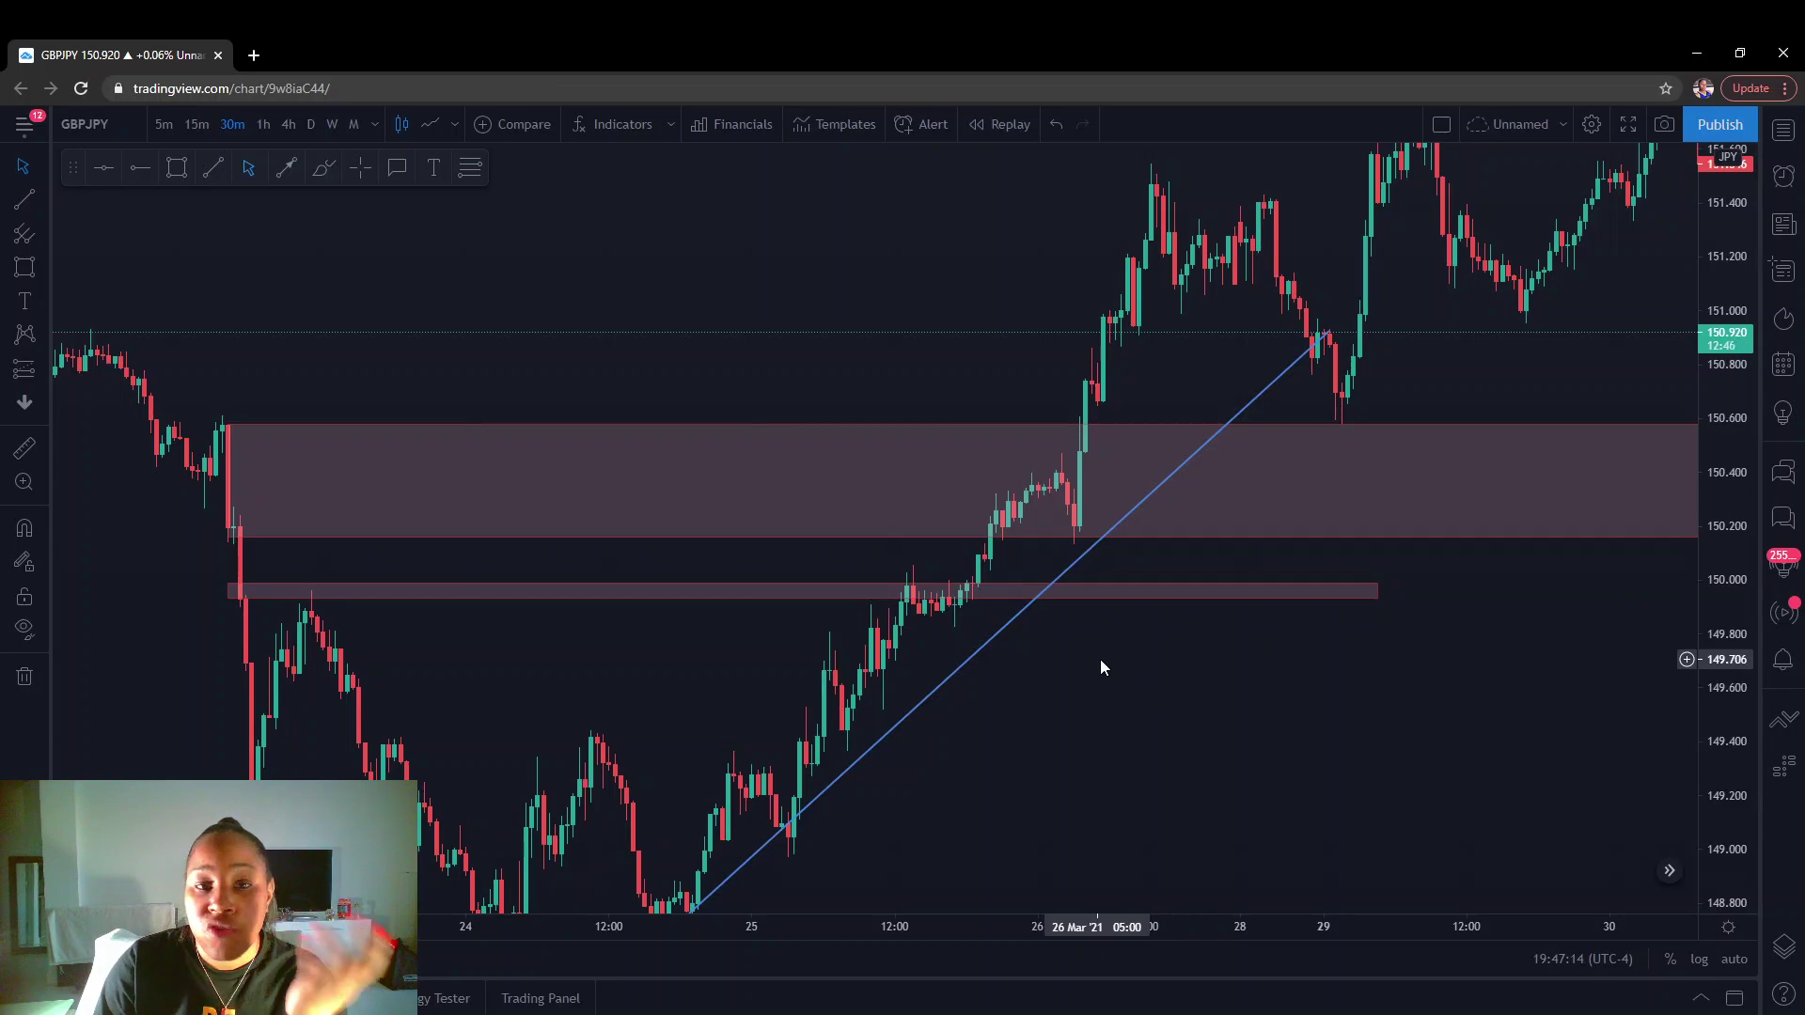
pyautogui.moveTo(1101, 666); pyautogui.dragTo(1050, 664)
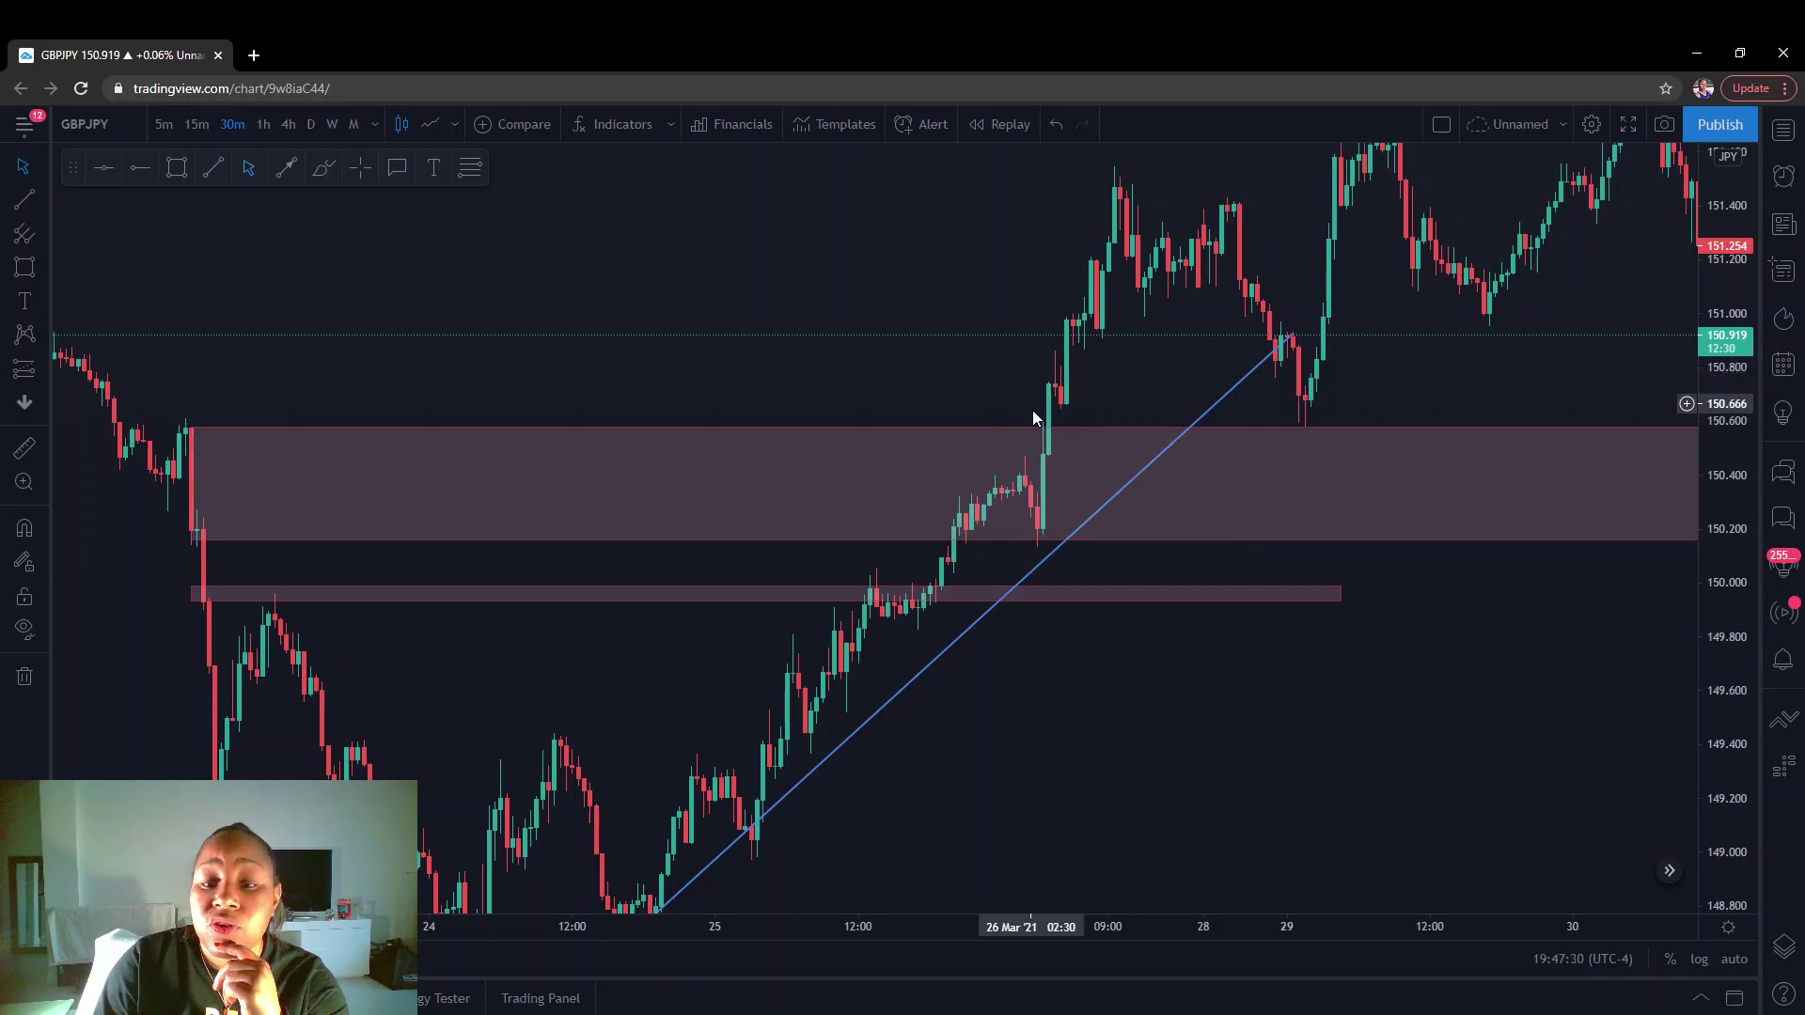
# Examine the candles around the wide rectangle's upper edge between the 26 March breakout and the 29 March pullback.
pyautogui.moveTo(1043, 395); pyautogui.dragTo(947, 436)
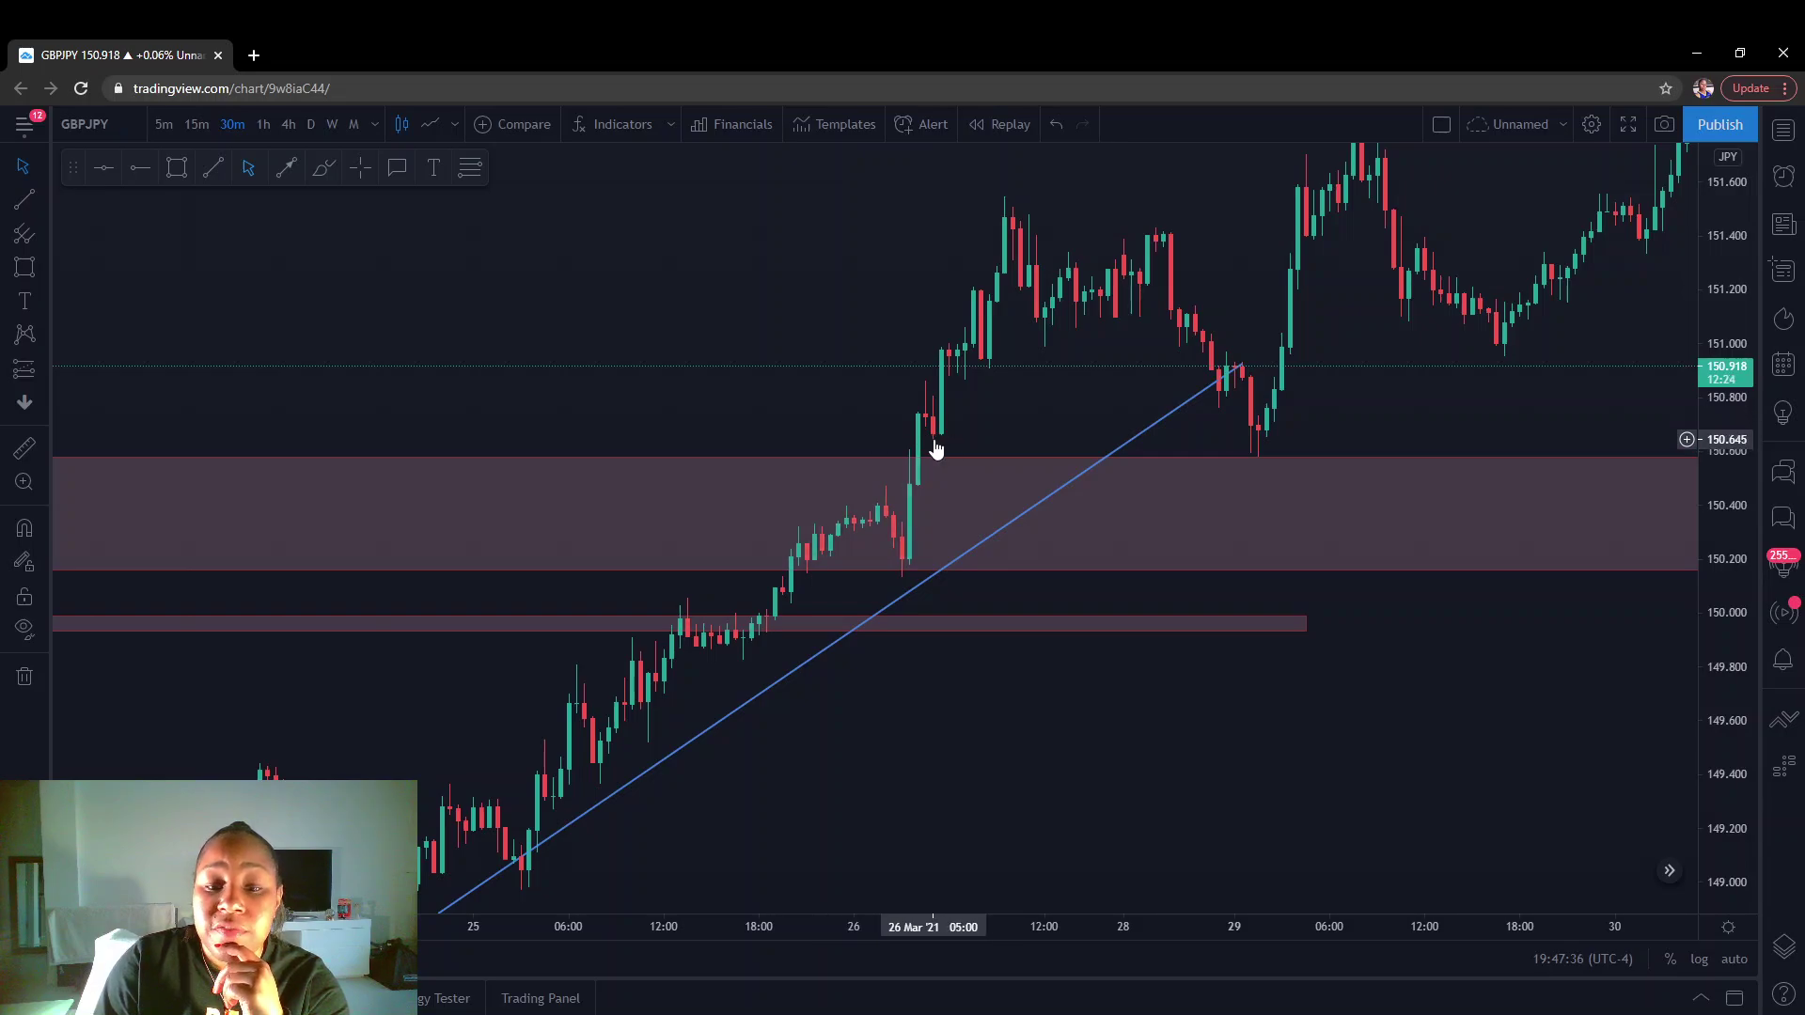
pyautogui.scroll(-2, 957, 443)
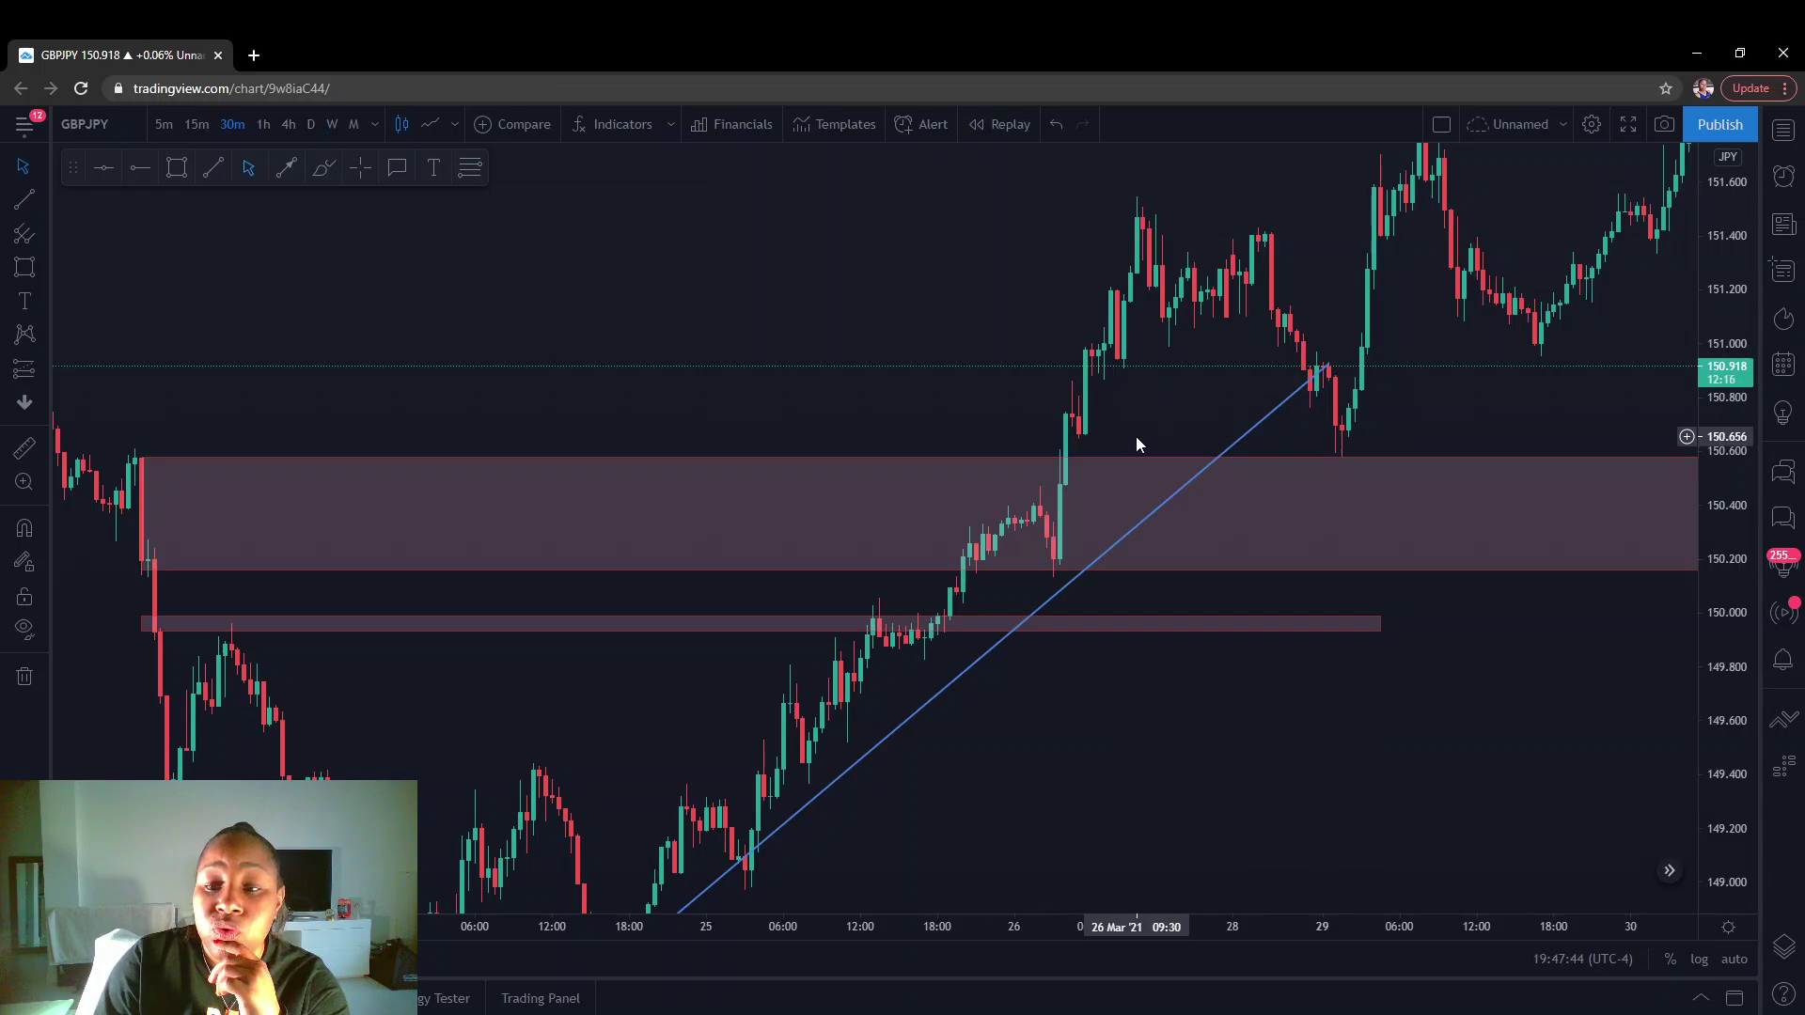
pyautogui.scroll(1, 1134, 438)
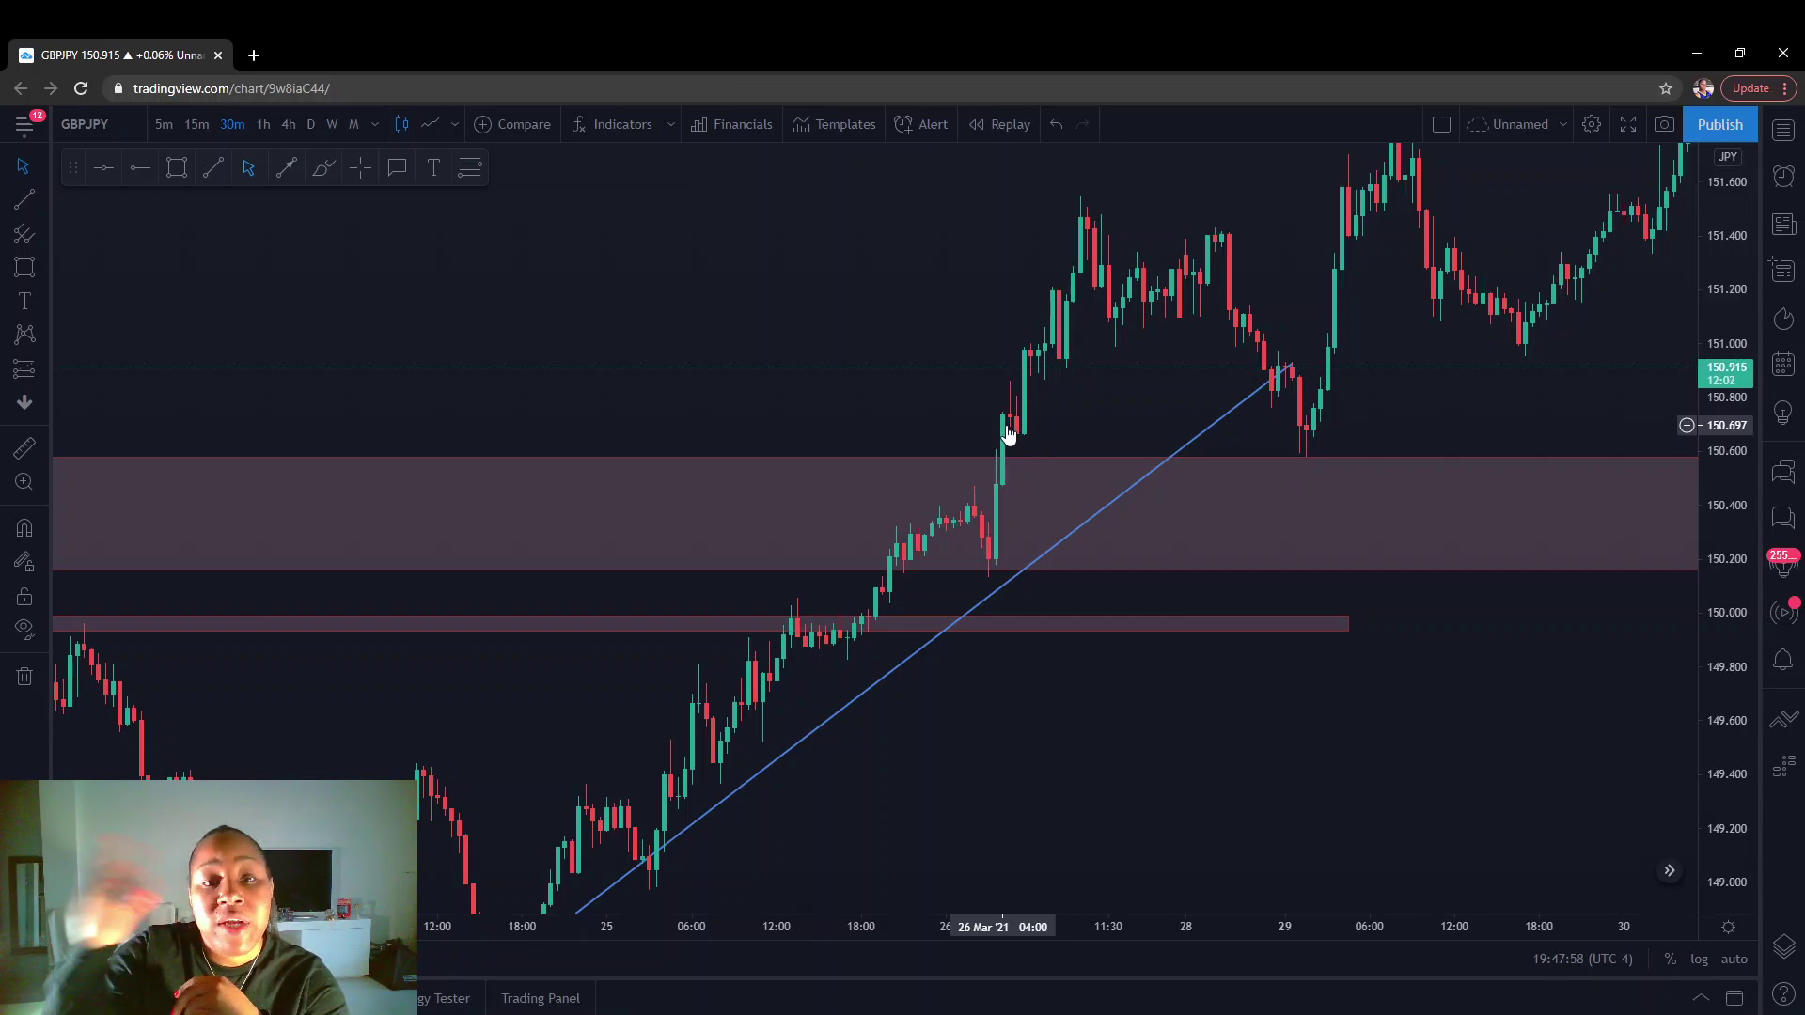
pyautogui.scroll(-2, 1034, 662)
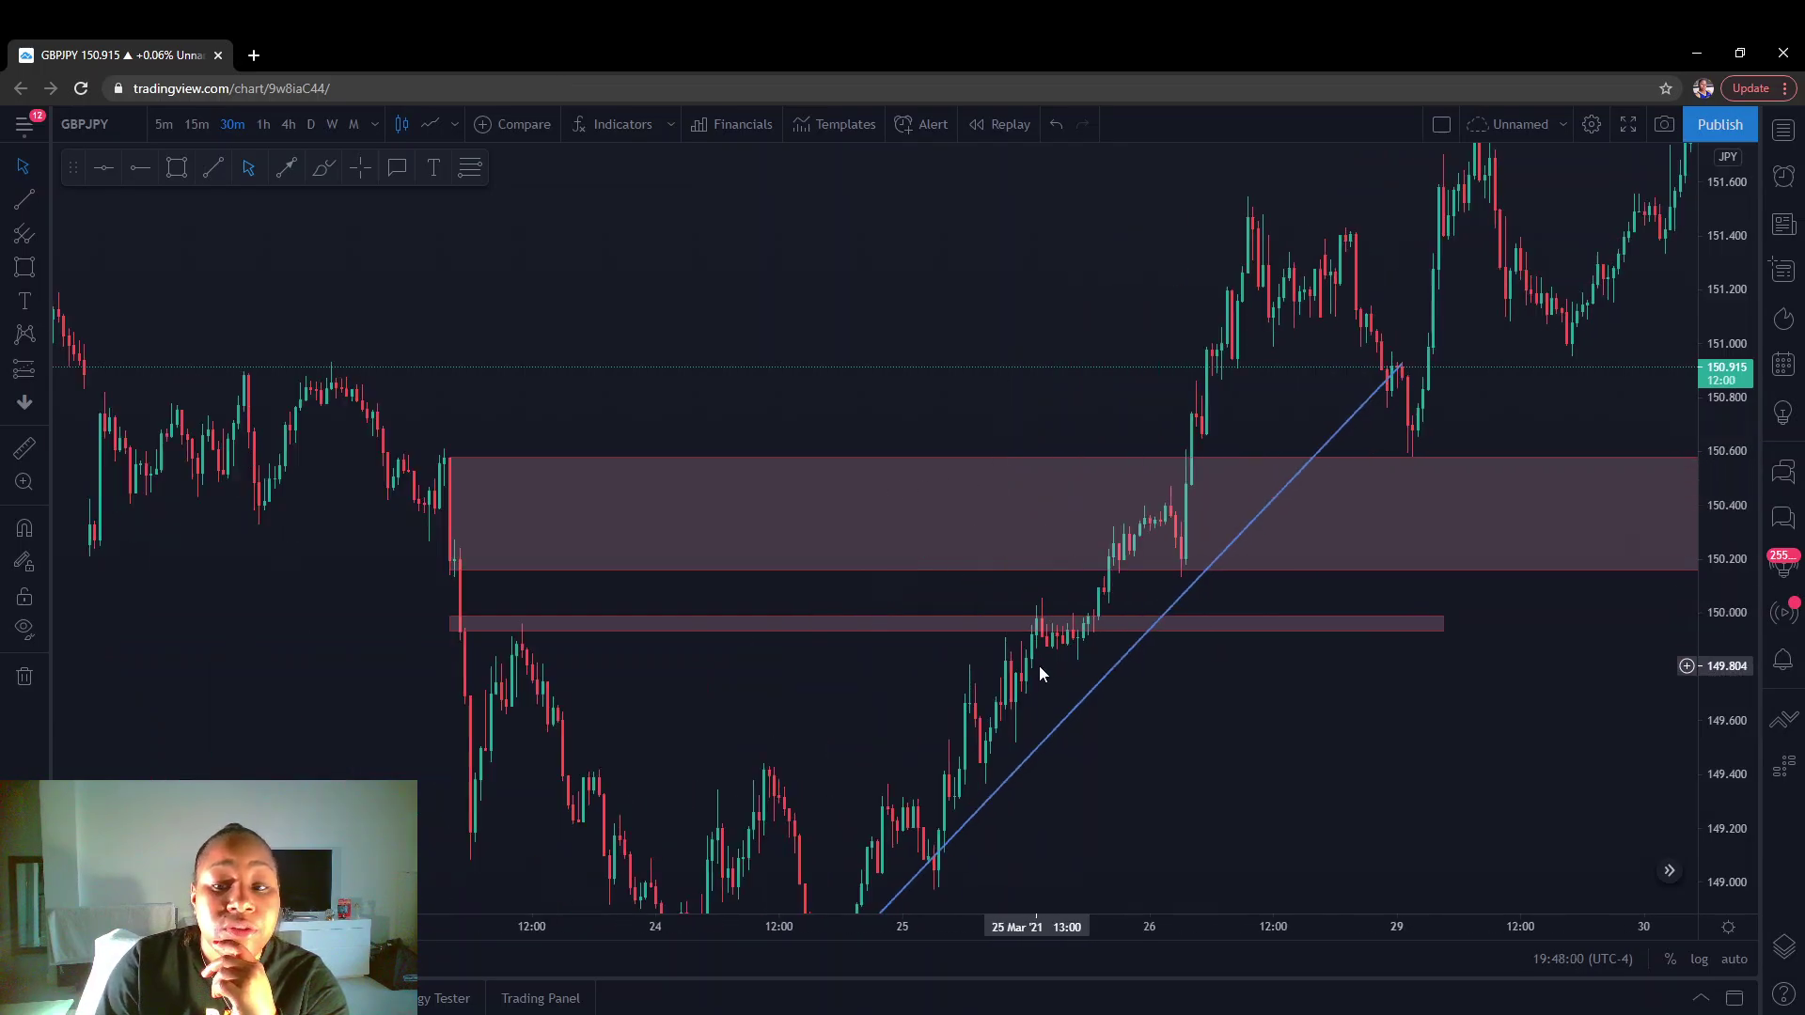
pyautogui.moveTo(1172, 737); pyautogui.dragTo(1056, 705)
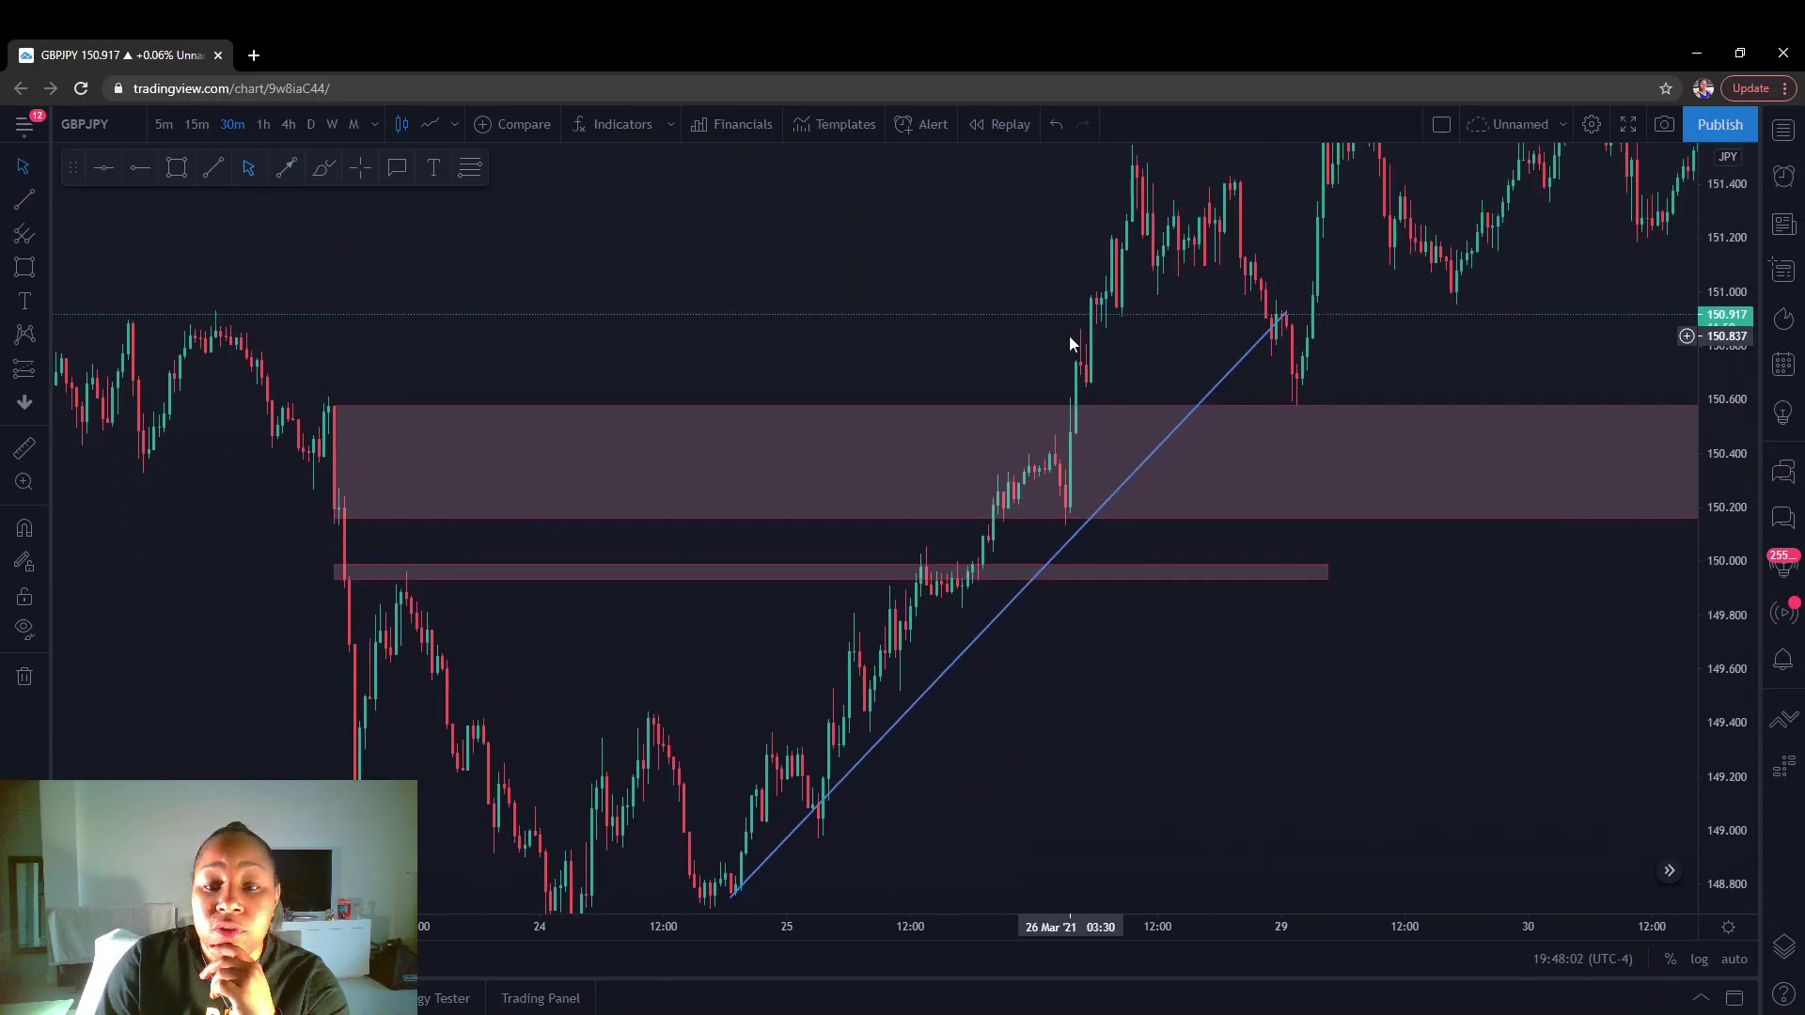
pyautogui.moveTo(1069, 344); pyautogui.dragTo(976, 387)
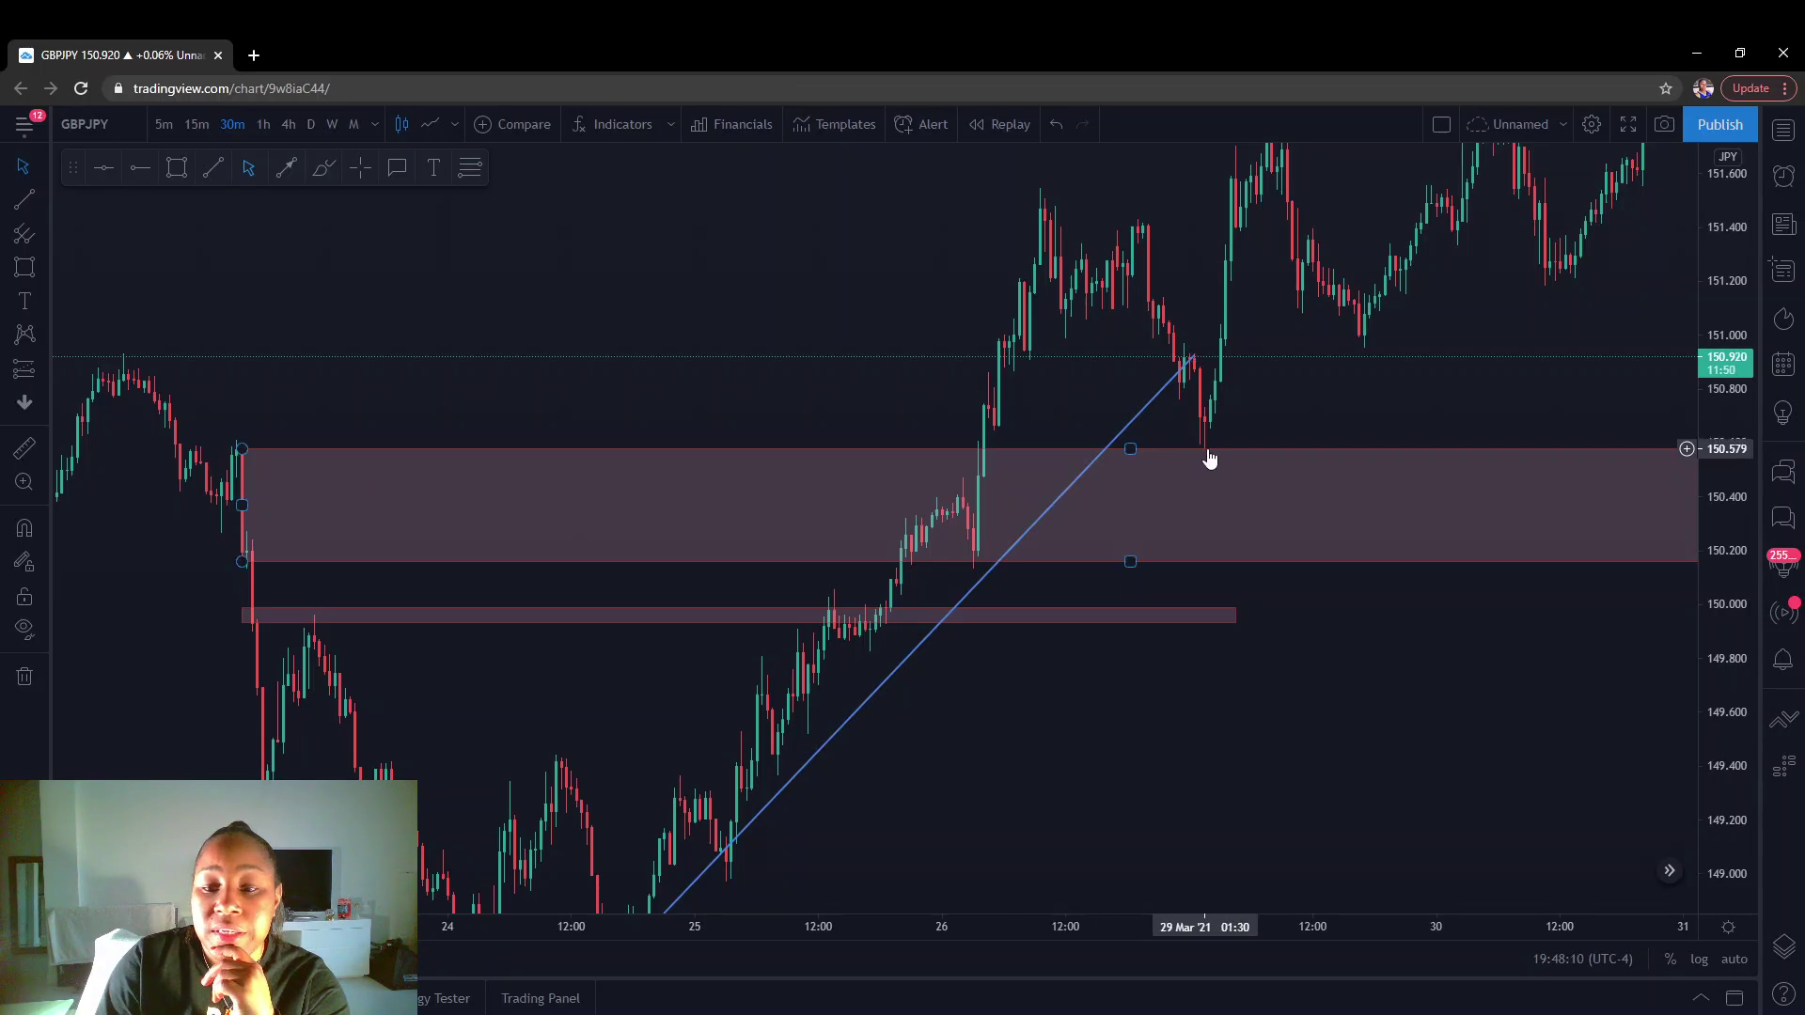
pyautogui.moveTo(1209, 487); pyautogui.dragTo(983, 486)
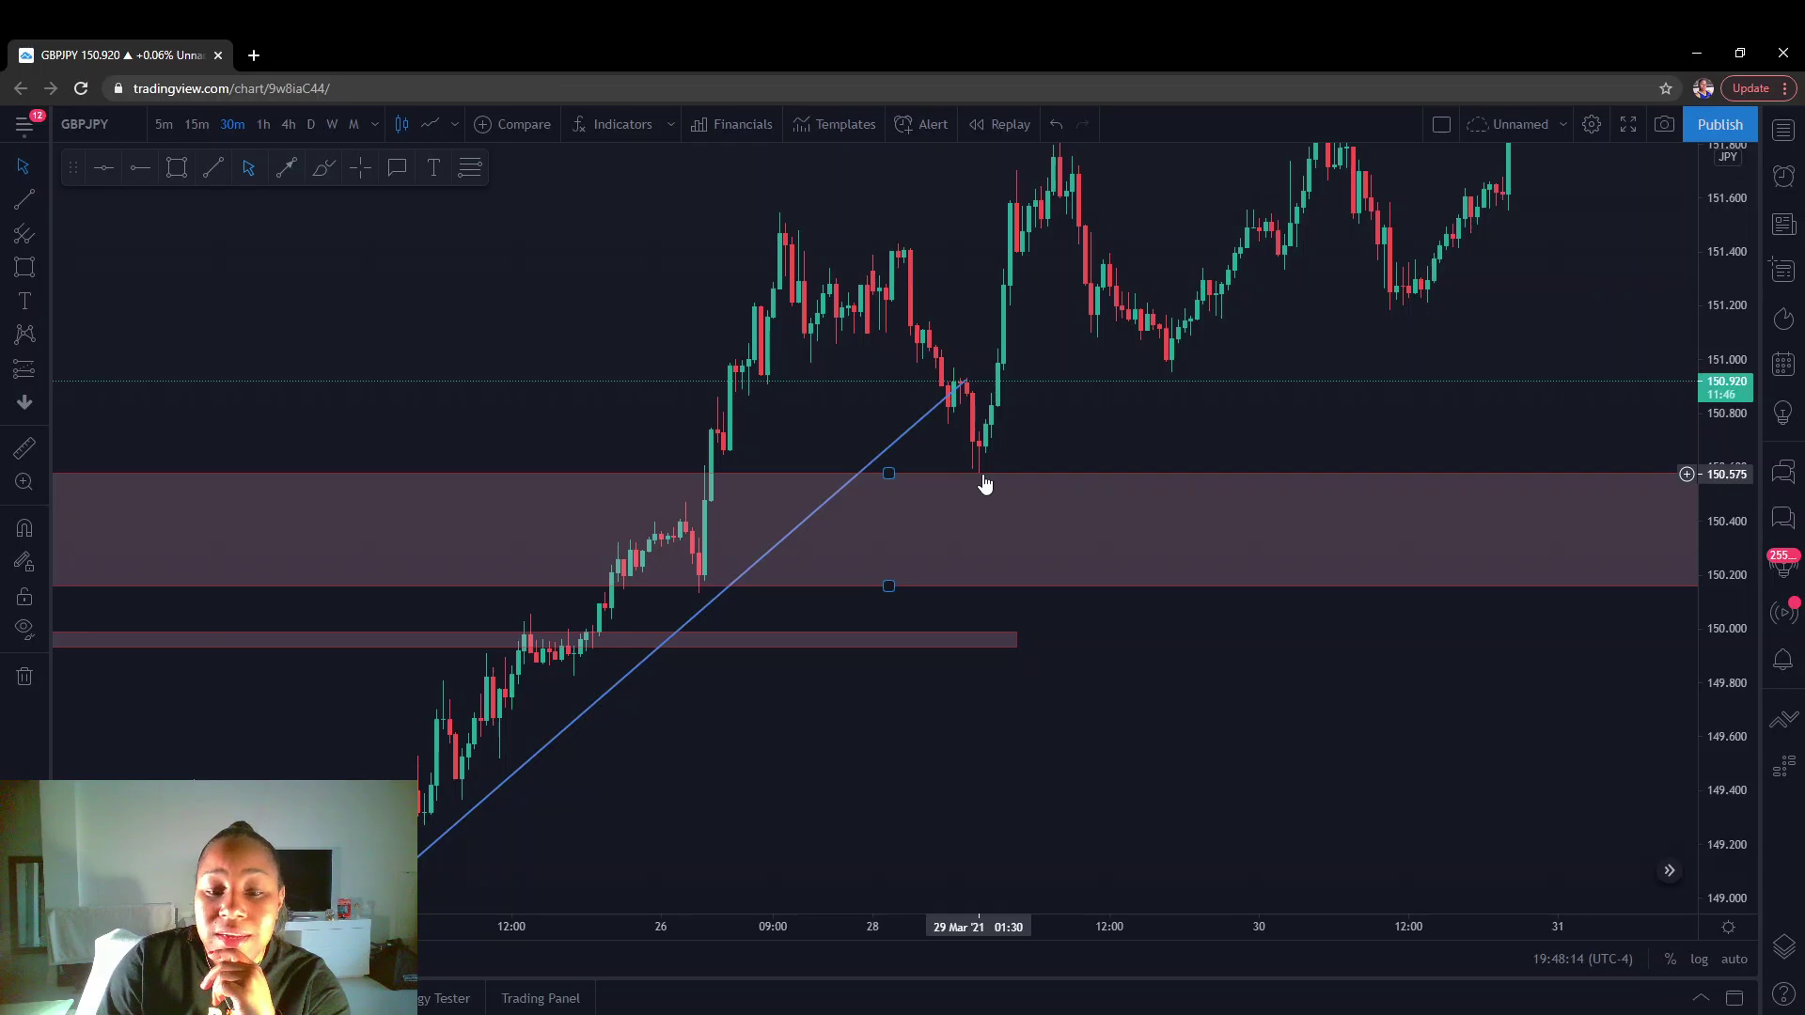
# Extend the wide rectangle's later end past the latest candles to about the start of 12 April.
pyautogui.scroll(-3, 963, 528)
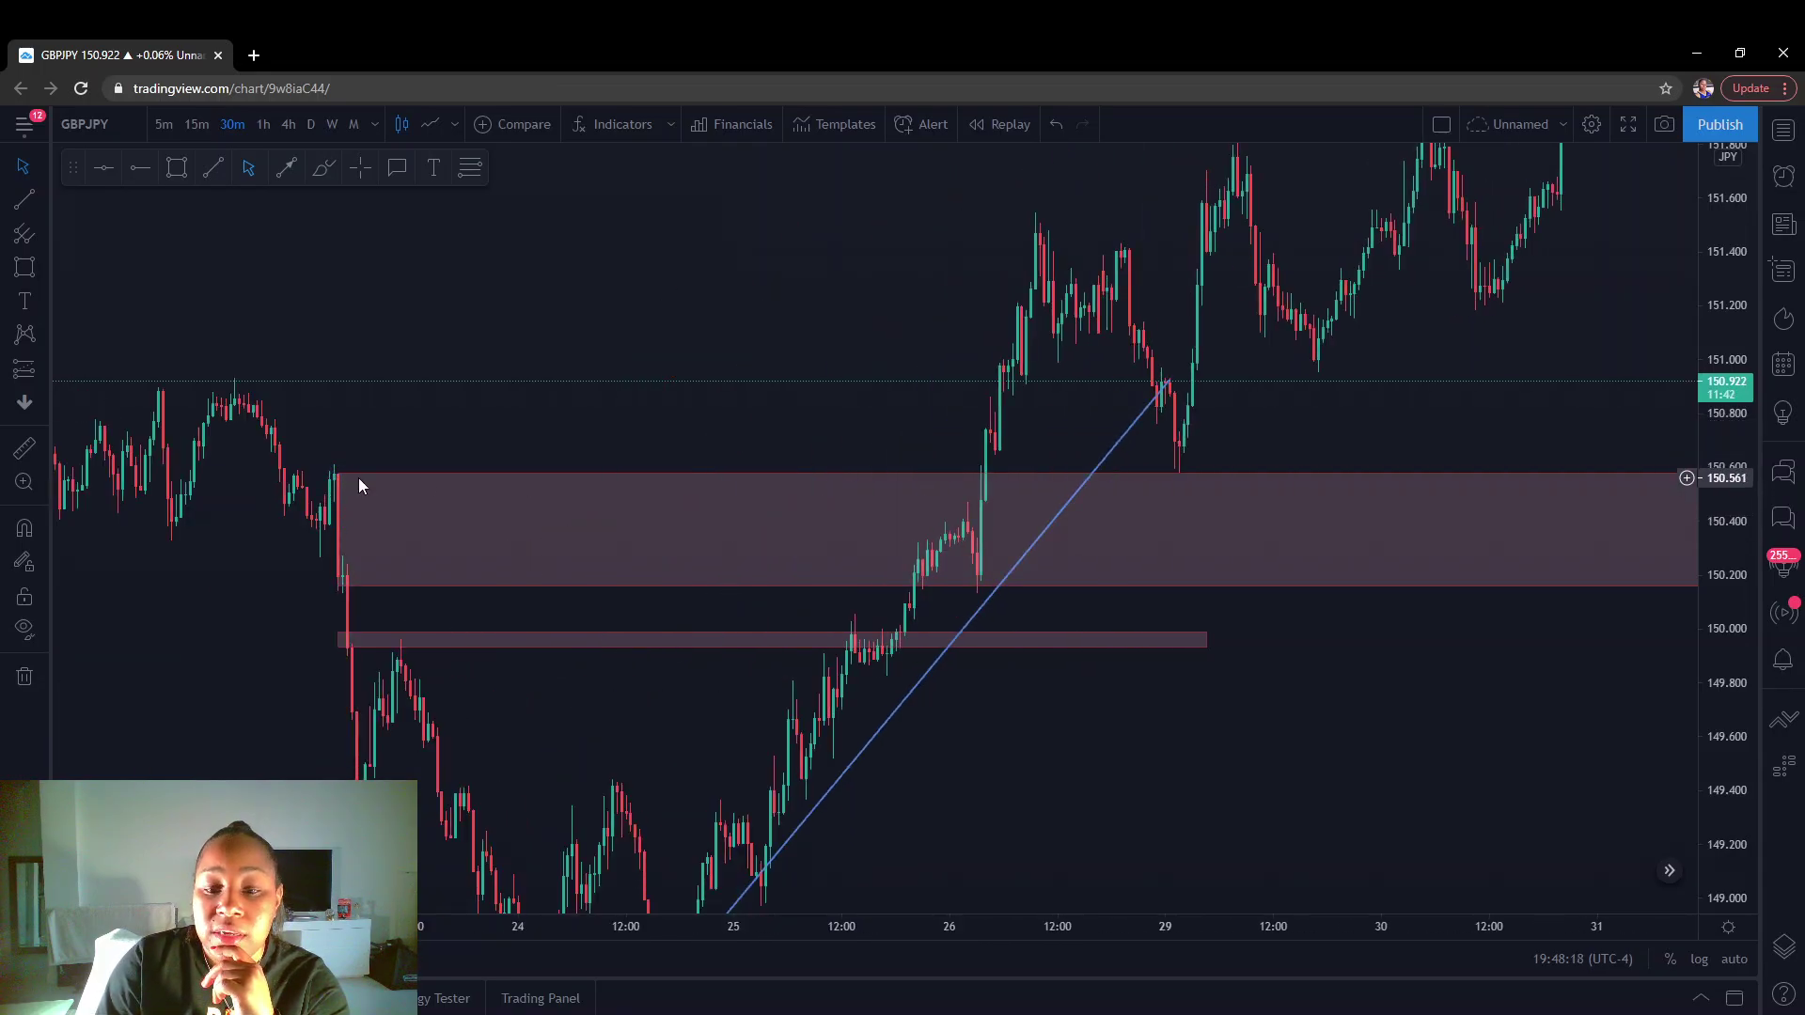
pyautogui.scroll(-1, 931, 560)
pyautogui.moveTo(1504, 641); pyautogui.dragTo(822, 685)
pyautogui.moveTo(1034, 673); pyautogui.dragTo(654, 722)
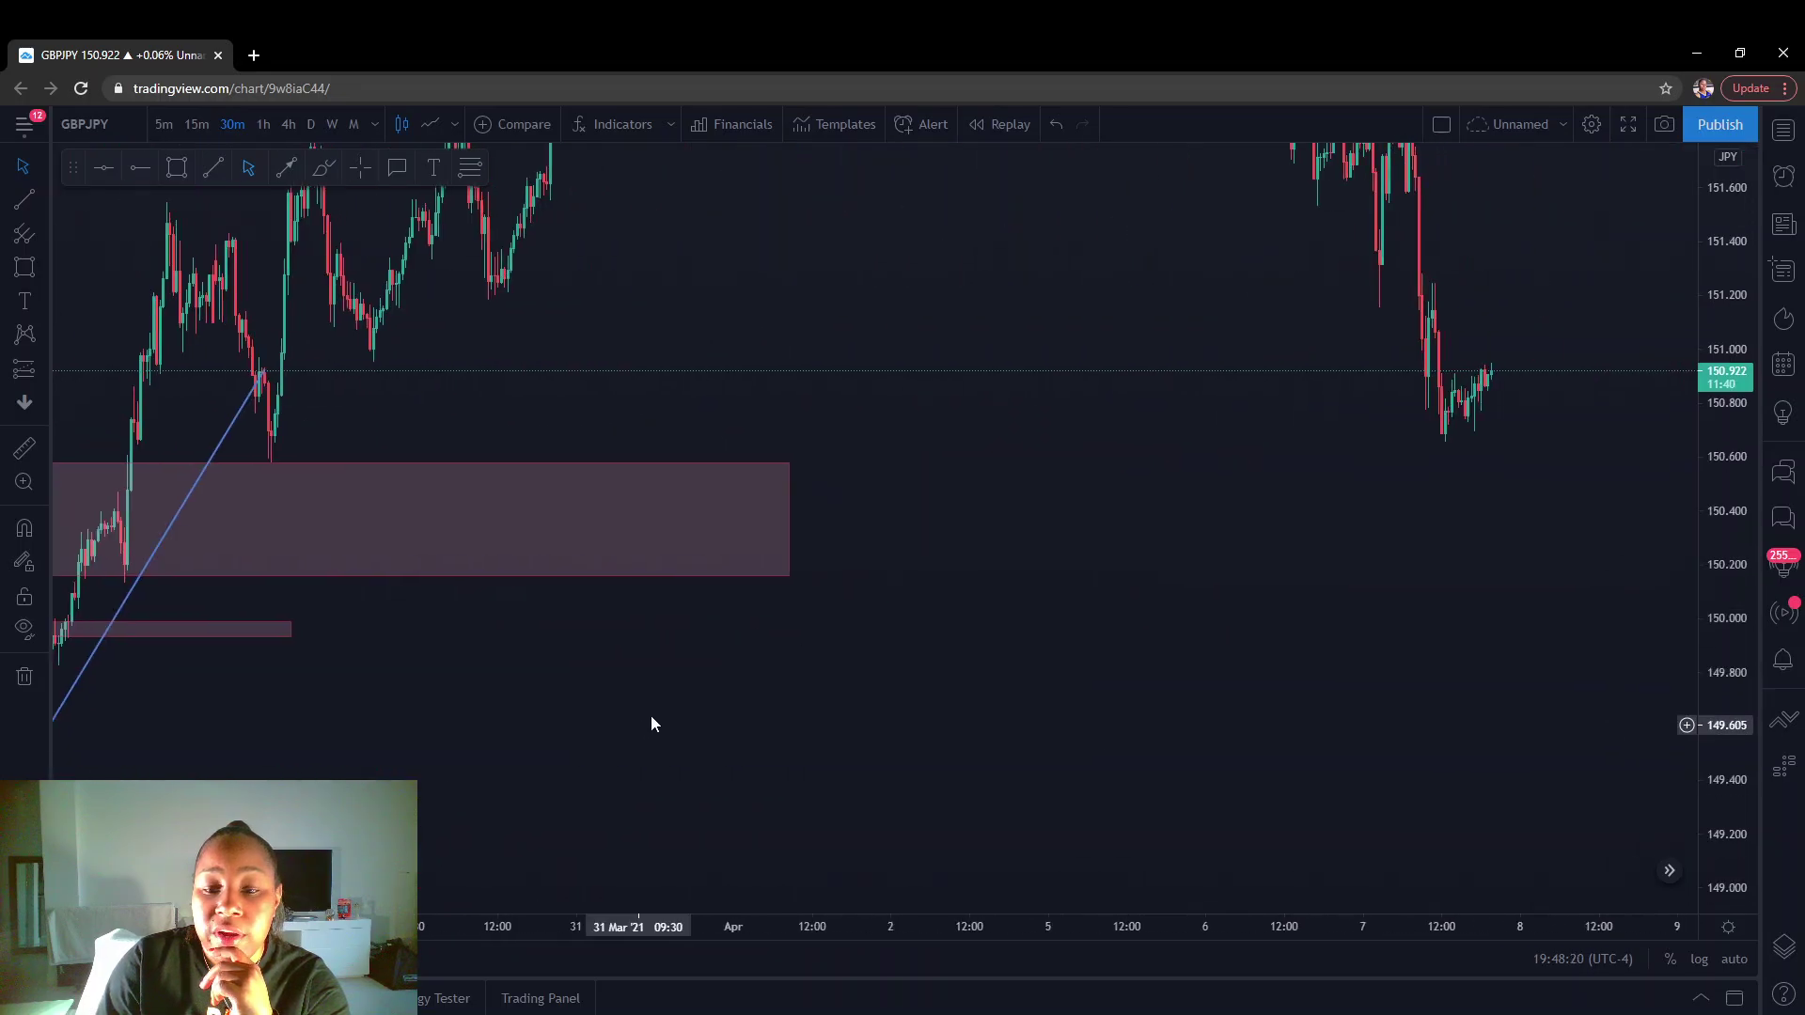
pyautogui.moveTo(790, 520); pyautogui.dragTo(1642, 550)
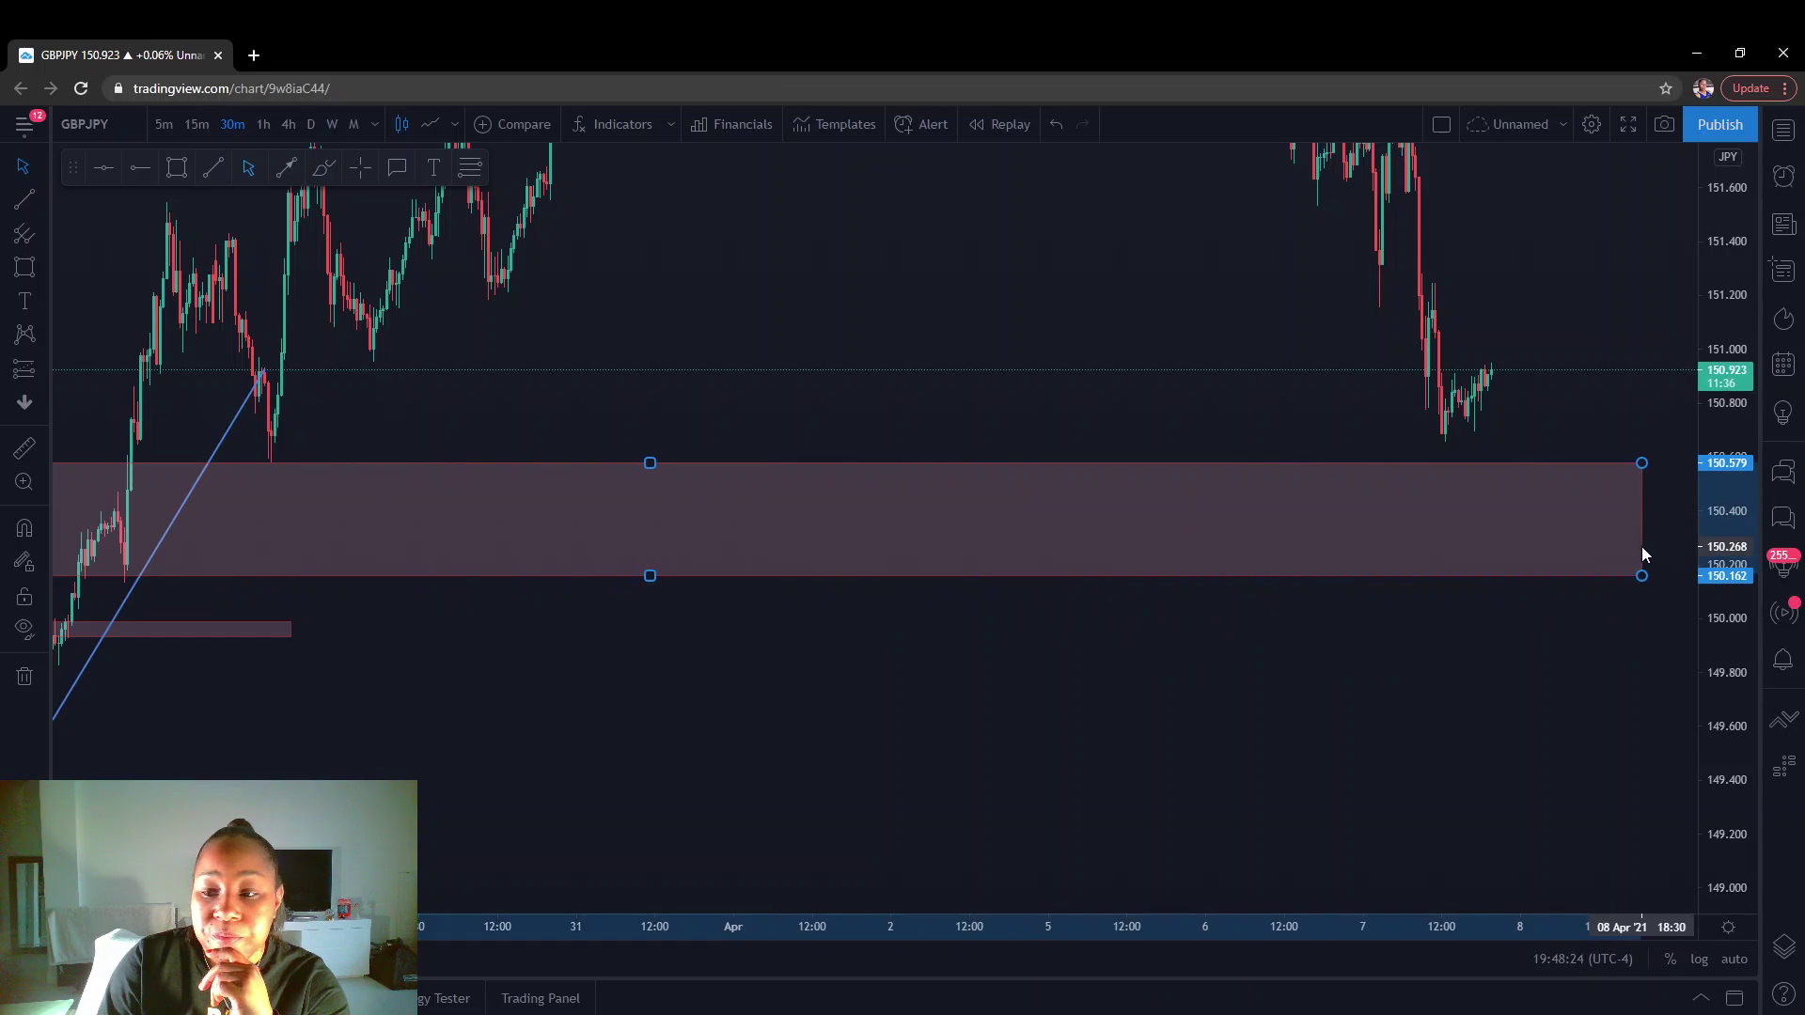
pyautogui.moveTo(1410, 677); pyautogui.dragTo(1059, 705)
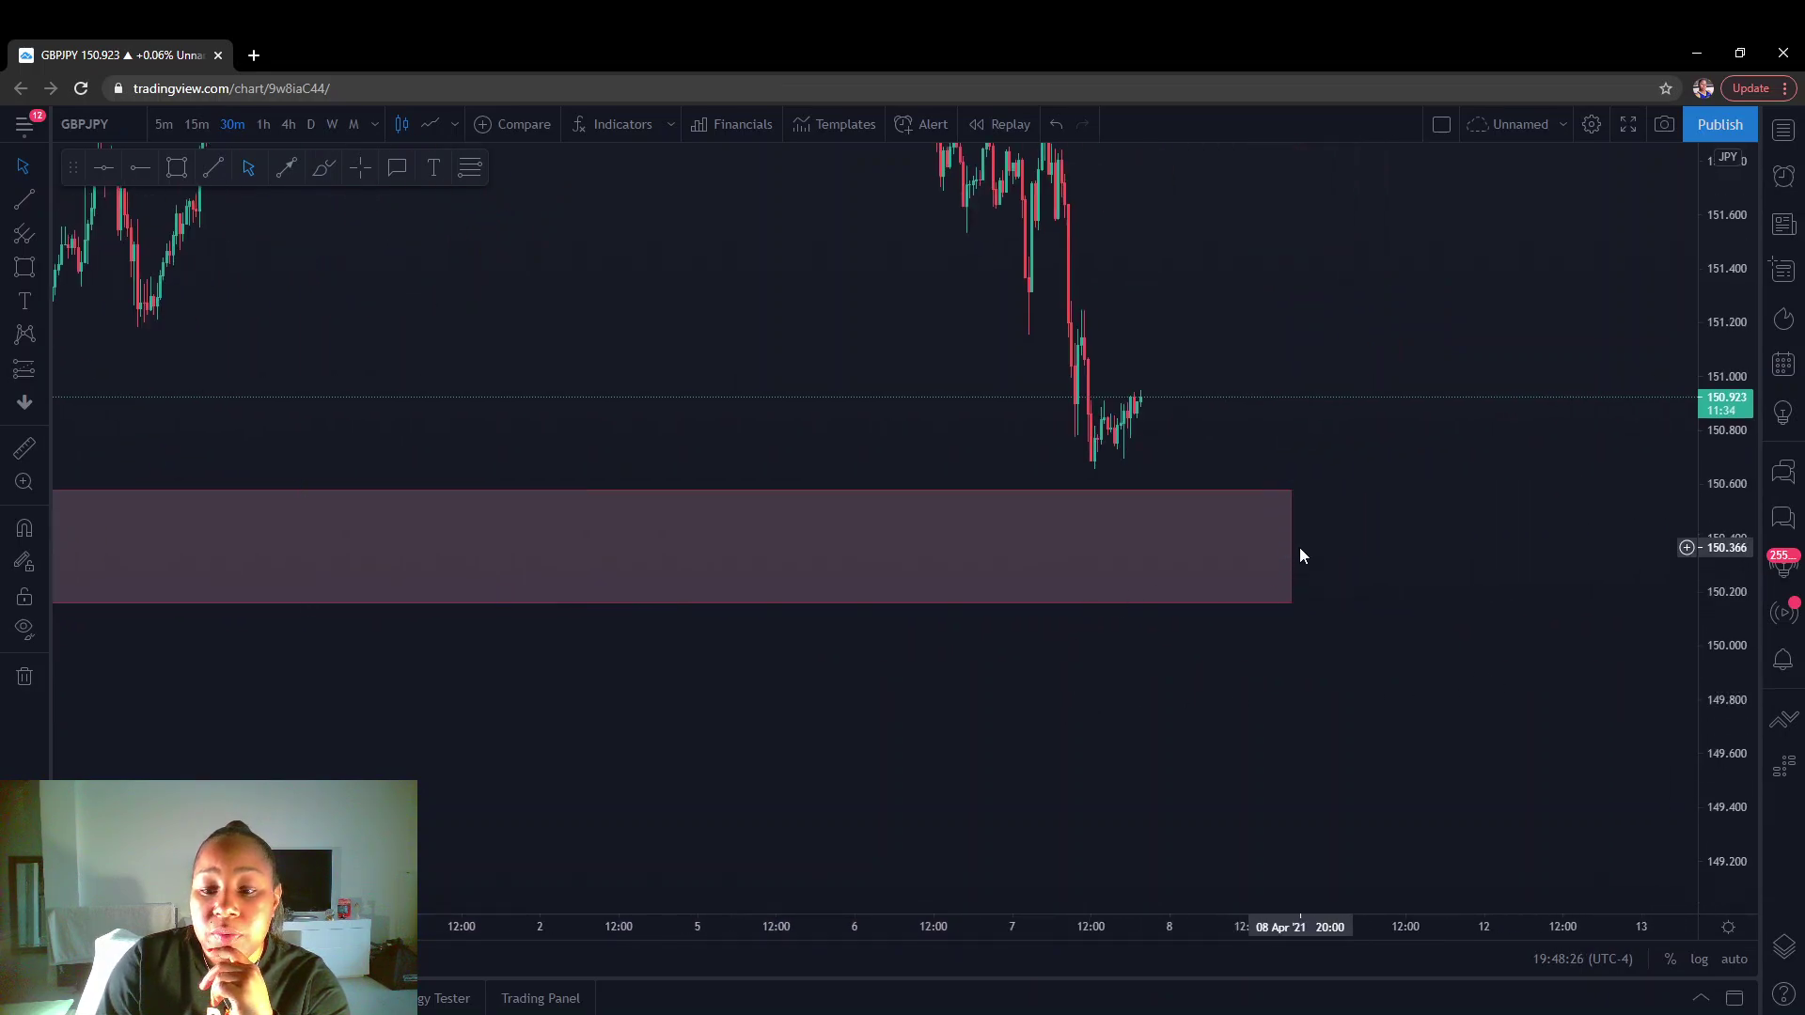
pyautogui.moveTo(1294, 550); pyautogui.dragTo(1510, 544)
pyautogui.scroll(-2, 1058, 683)
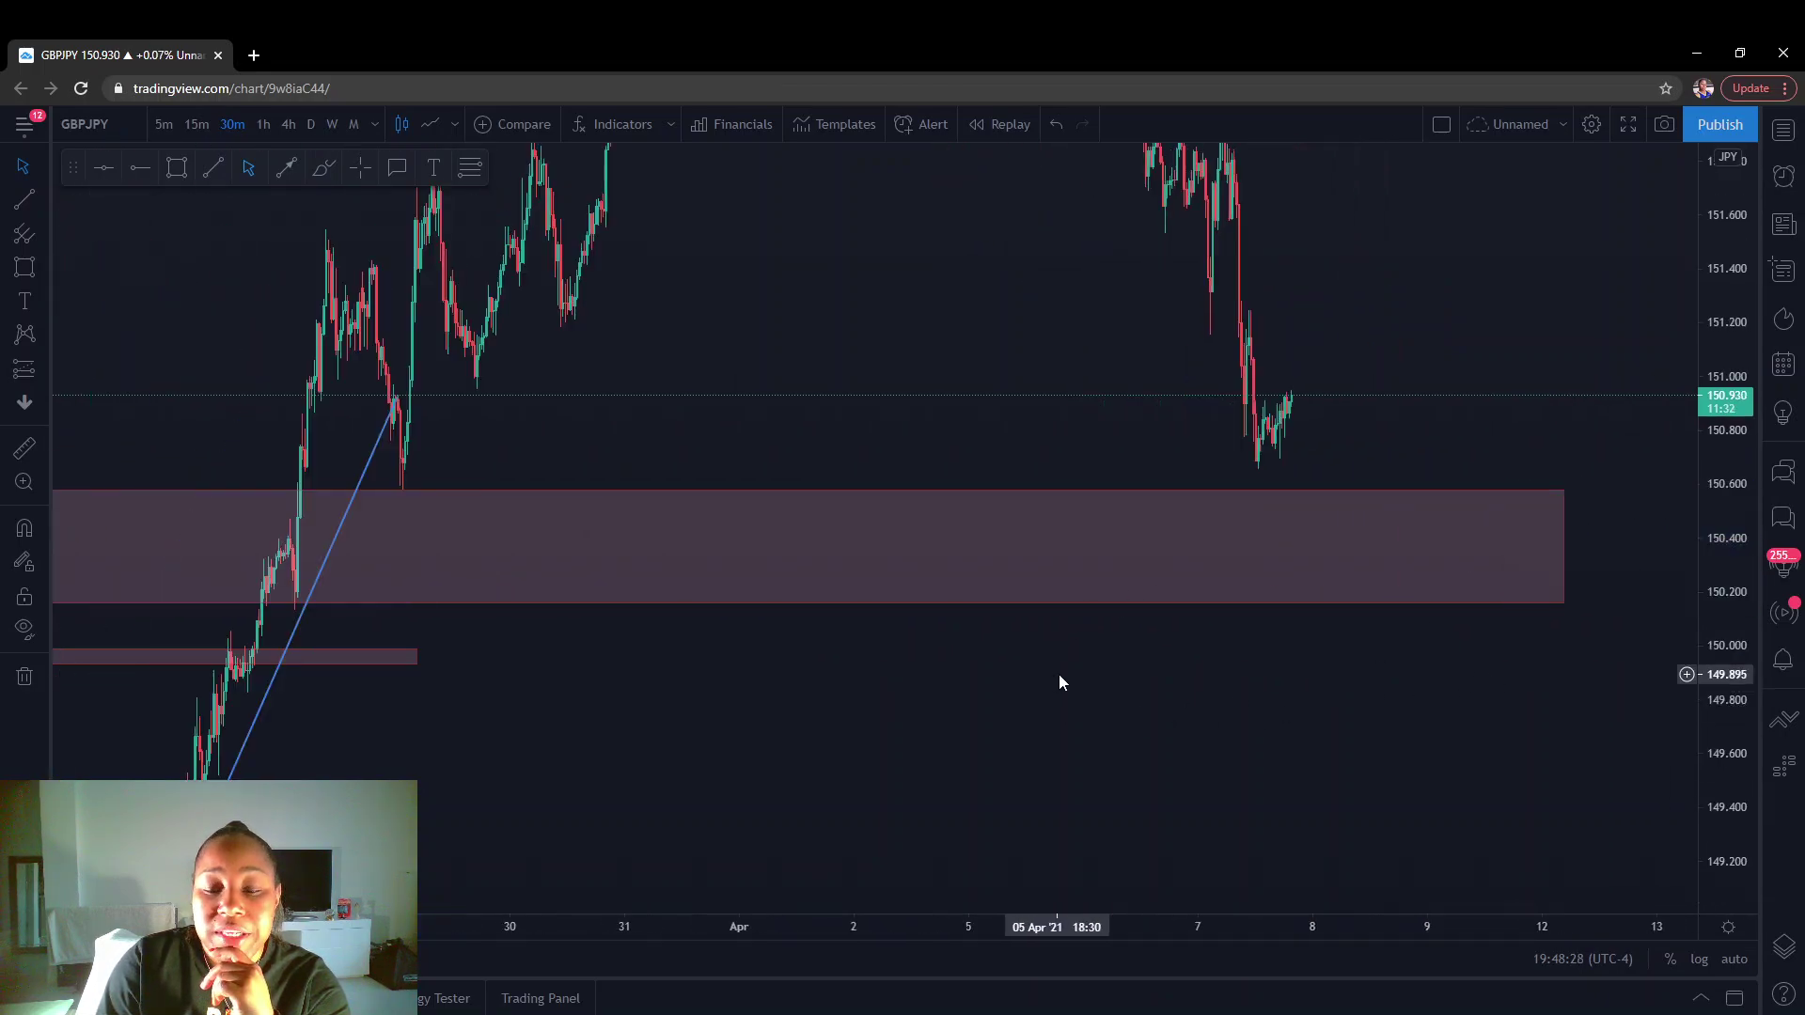
# Examine the 7 April price drop against the extended wide rectangle's upper edge and the earlier 29 March pullback.
pyautogui.moveTo(1080, 677); pyautogui.dragTo(1019, 701)
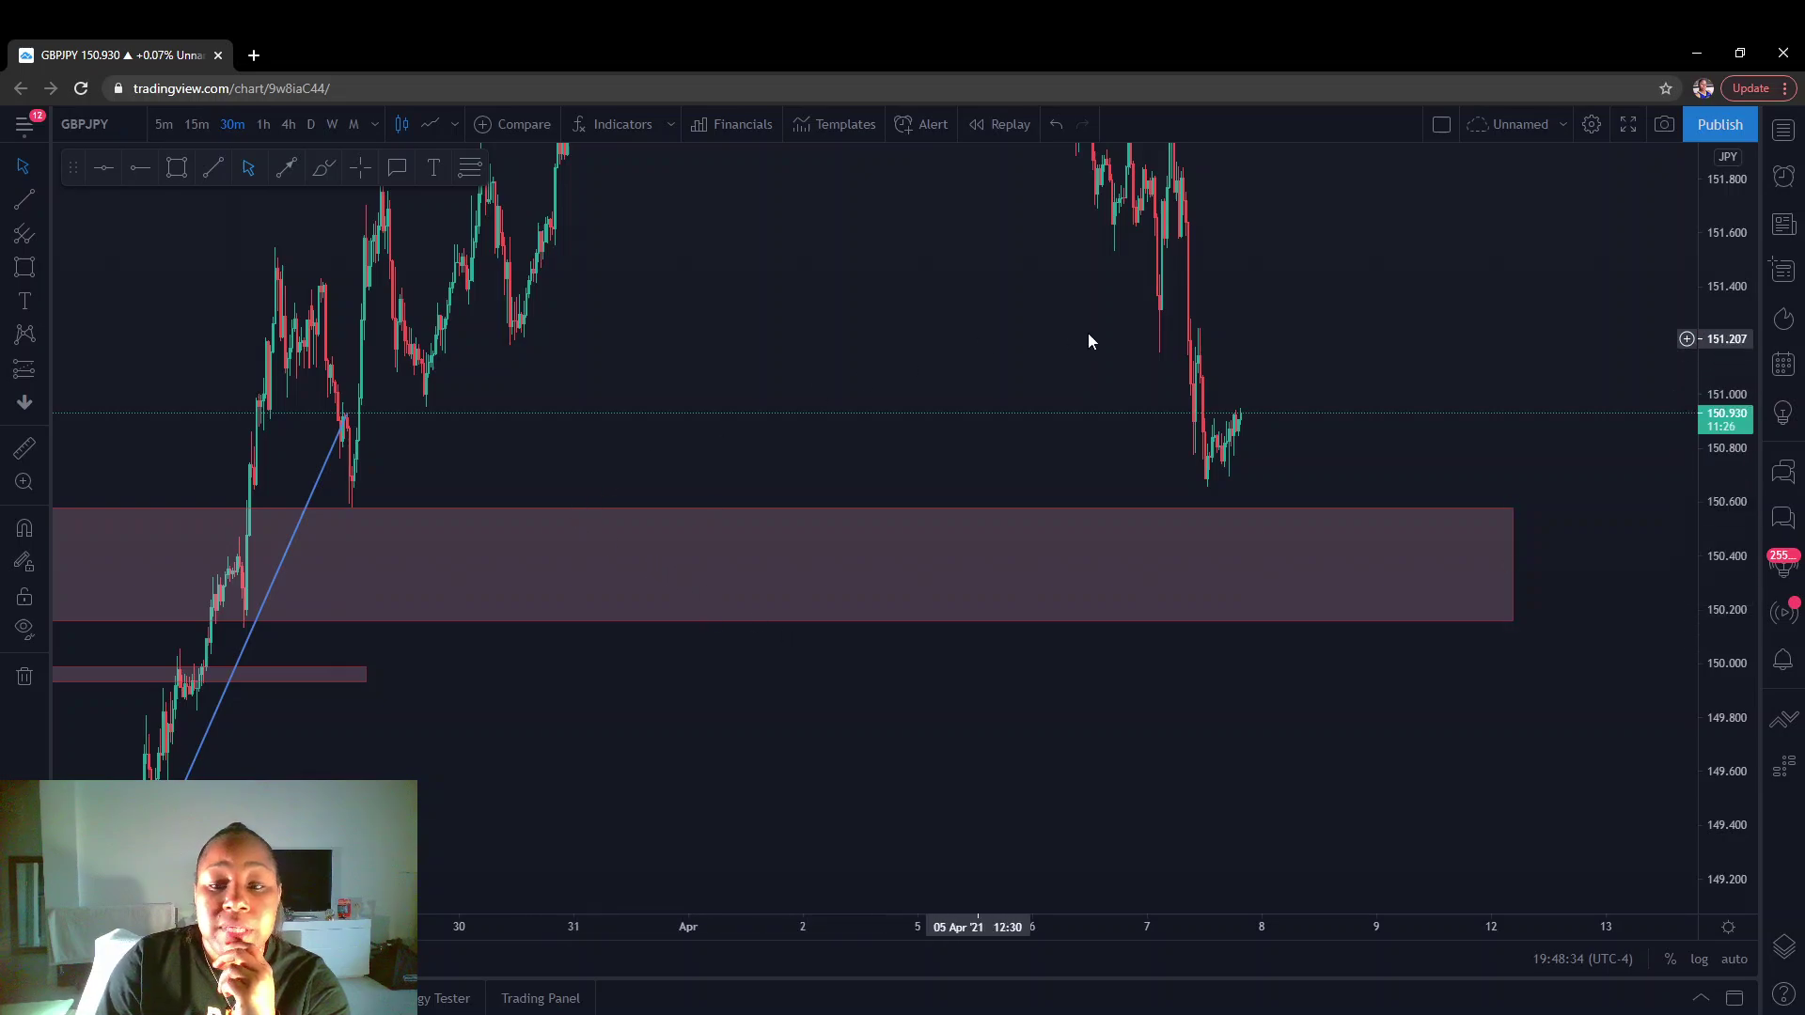
pyautogui.click(607, 517)
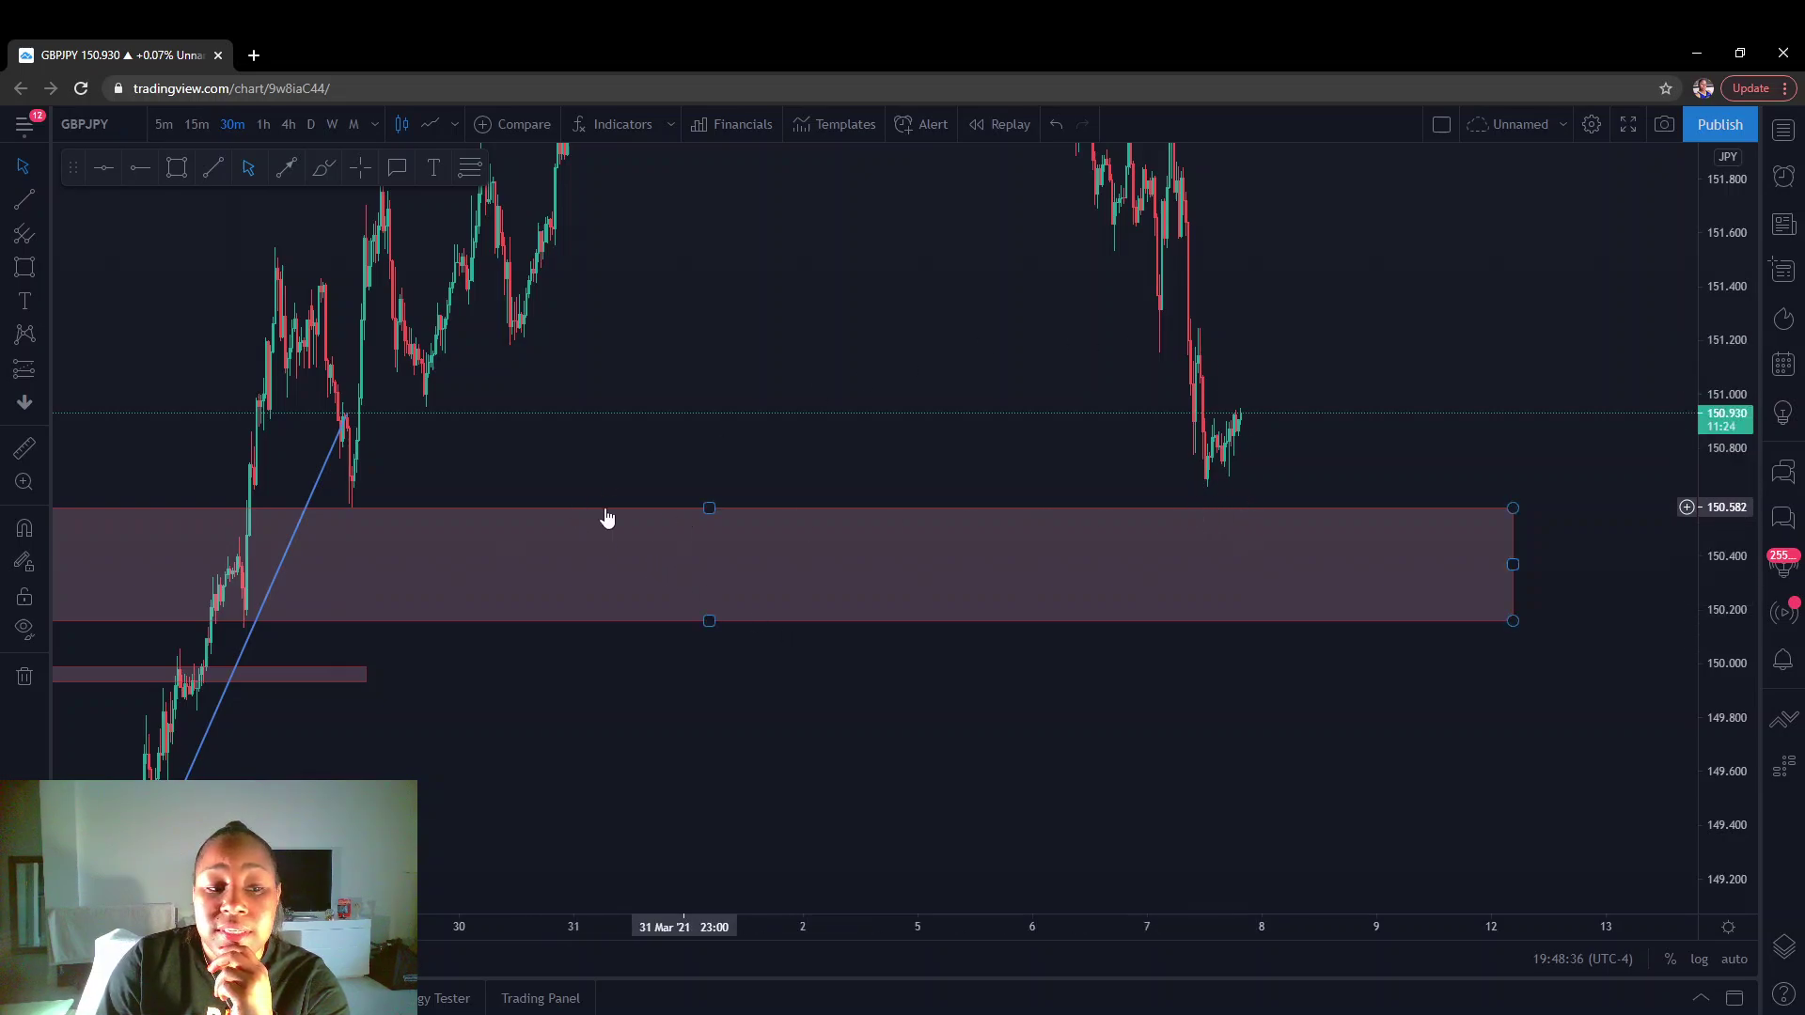
pyautogui.click(1214, 484)
pyautogui.scroll(2, 1215, 481)
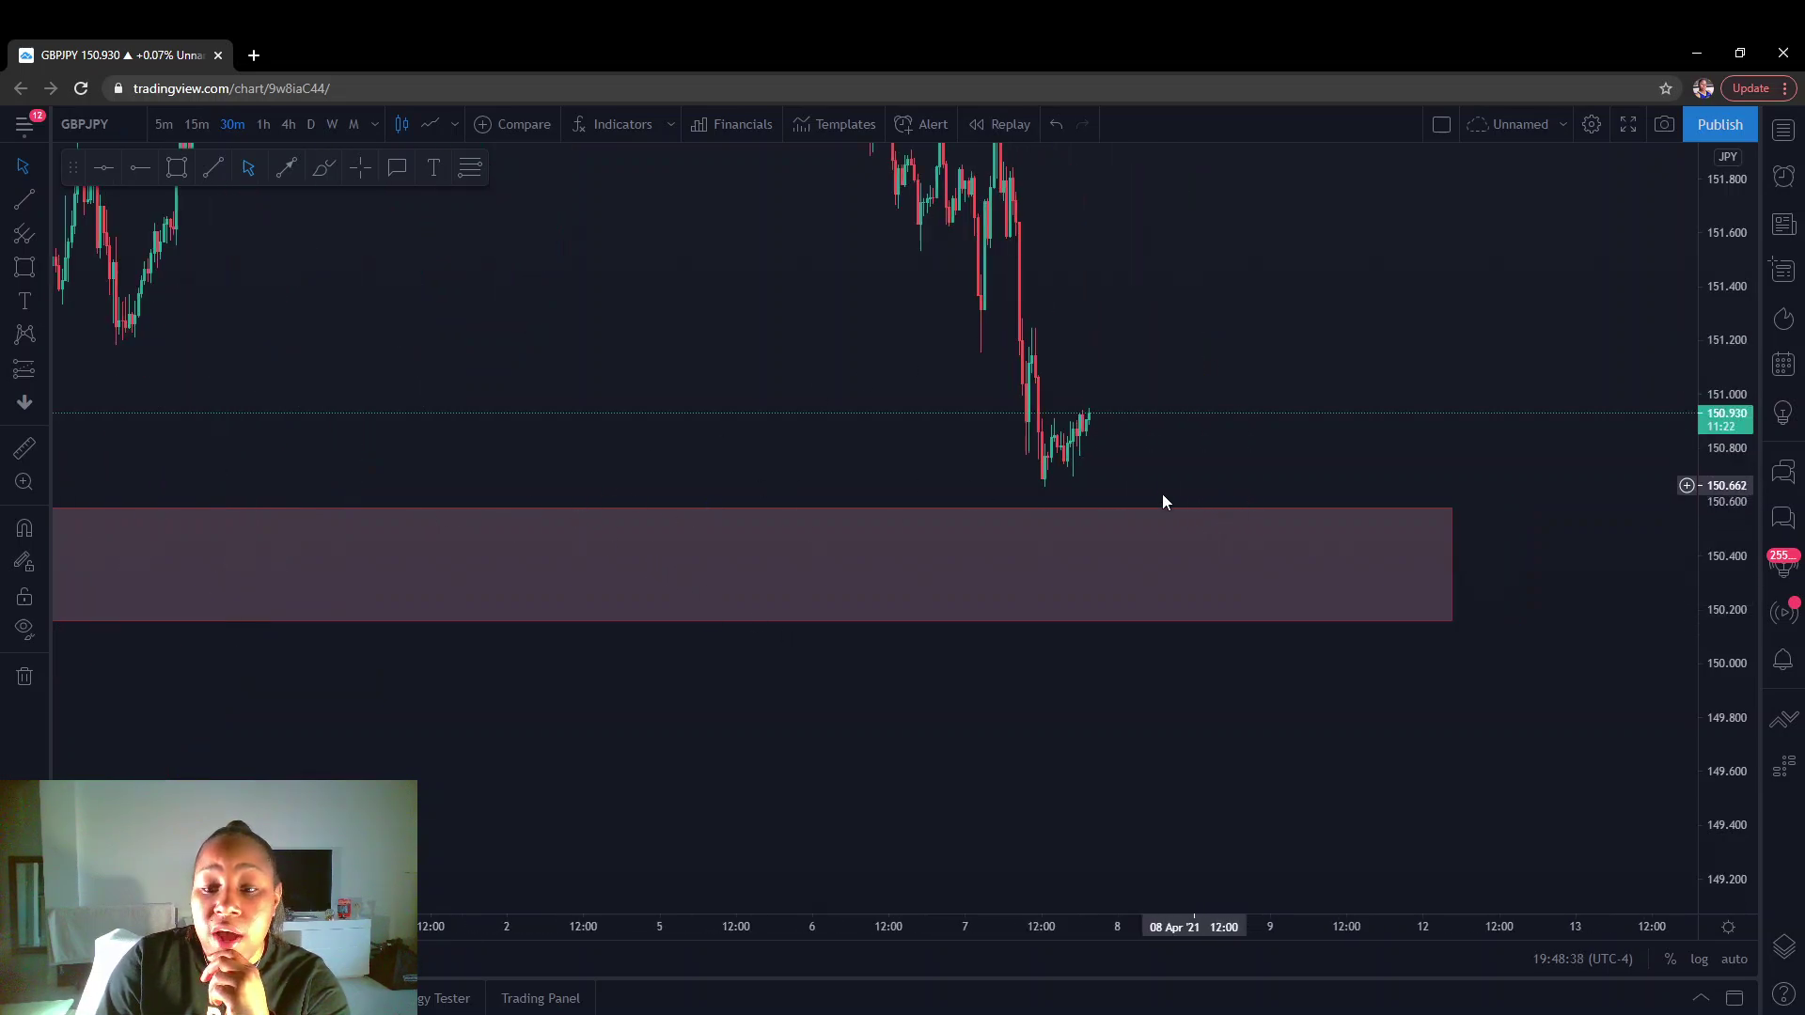
pyautogui.scroll(2, 1128, 498)
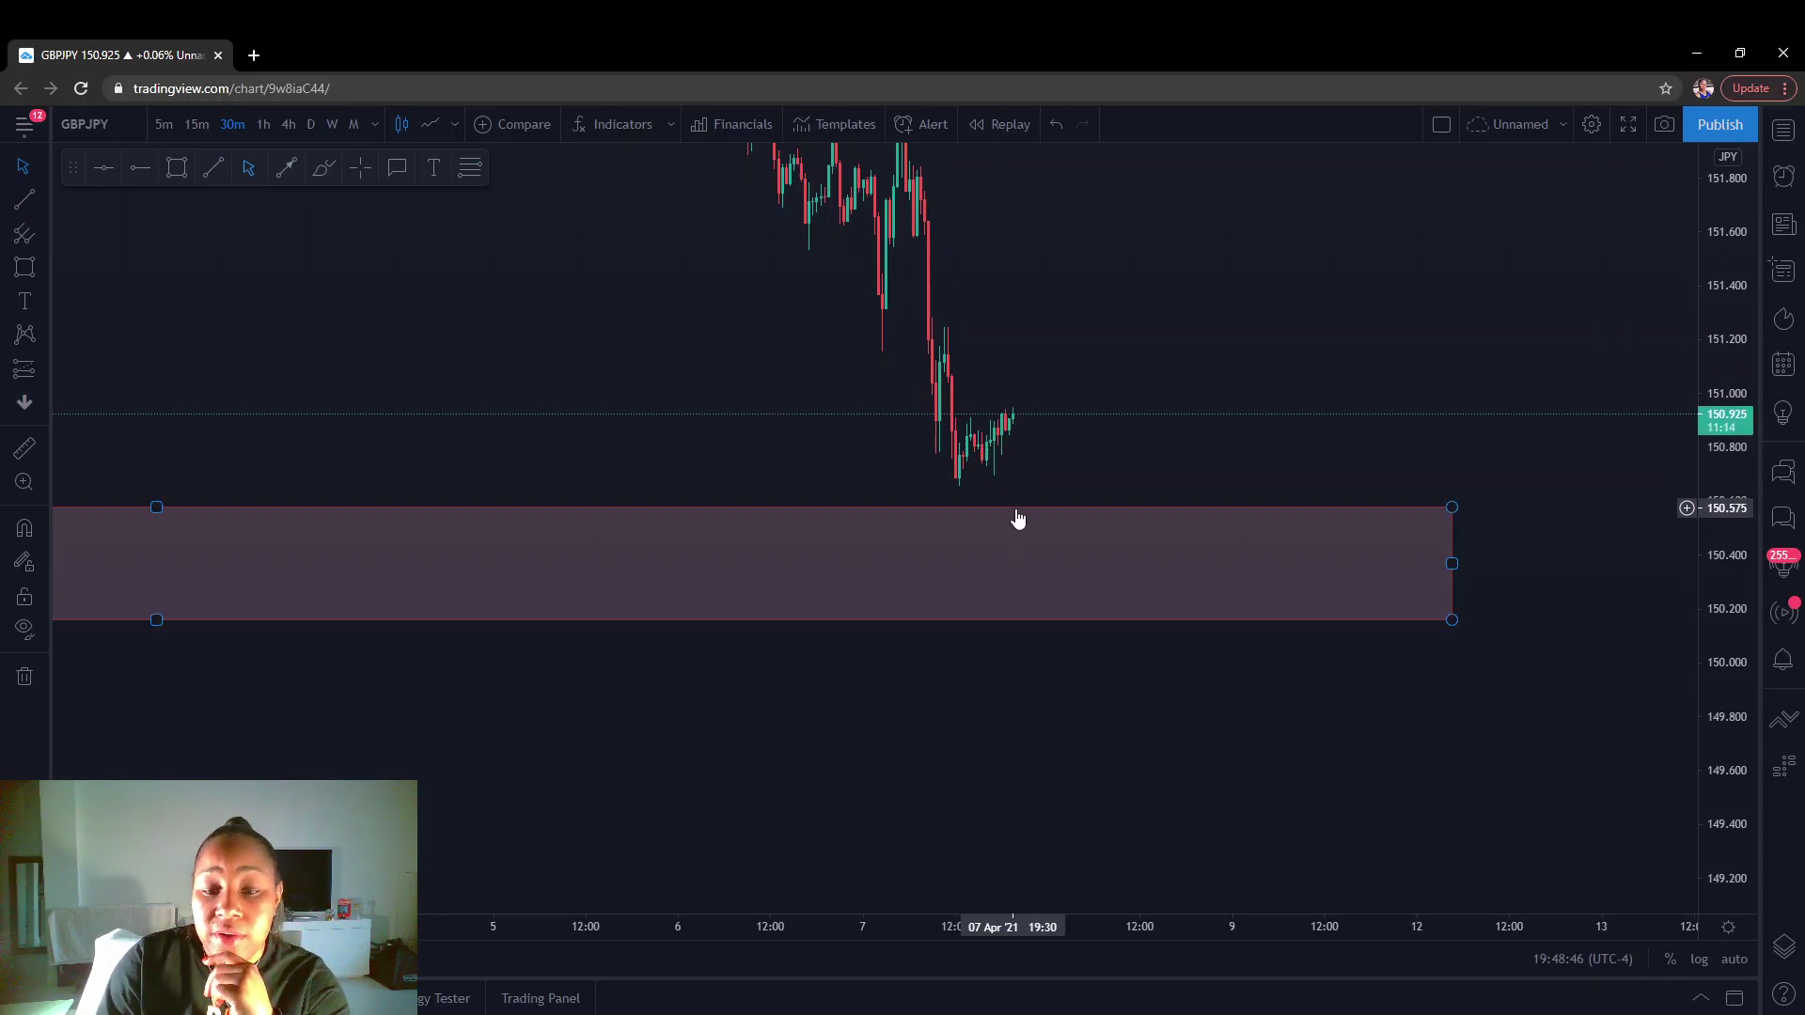
pyautogui.moveTo(1071, 501); pyautogui.dragTo(1040, 510)
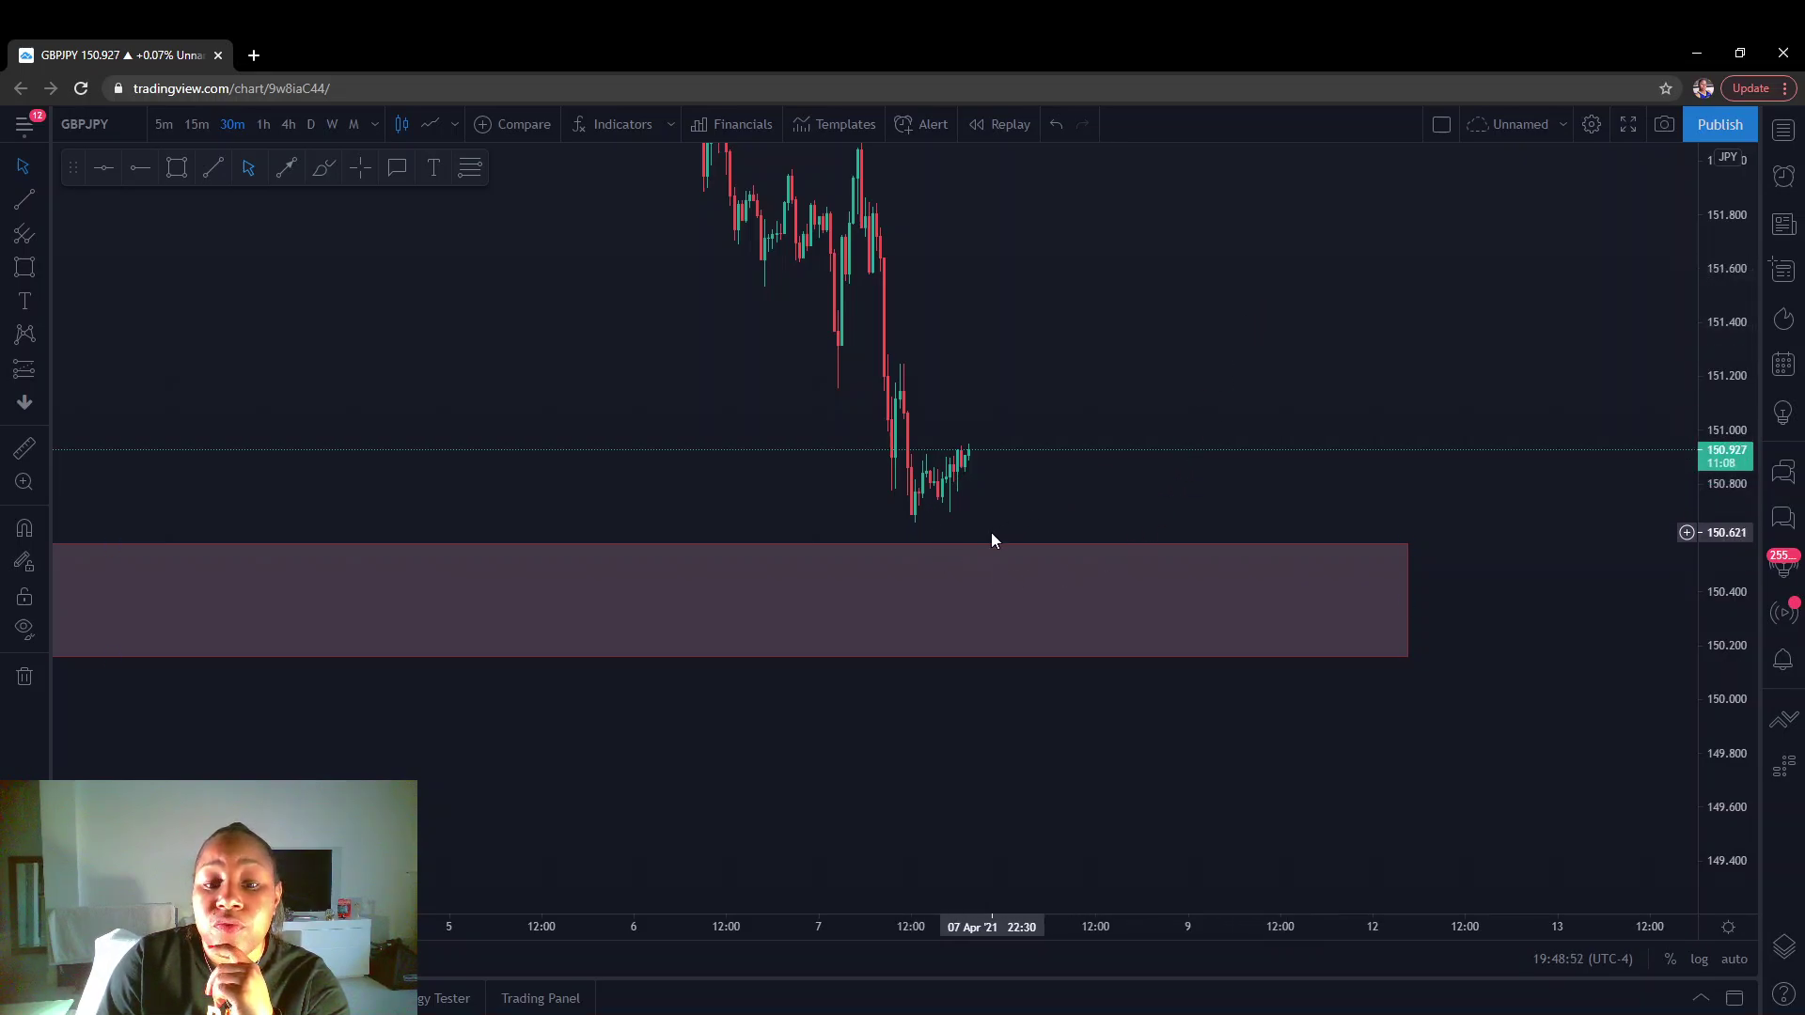
pyautogui.scroll(-4, 991, 532)
pyautogui.scroll(-2, 879, 543)
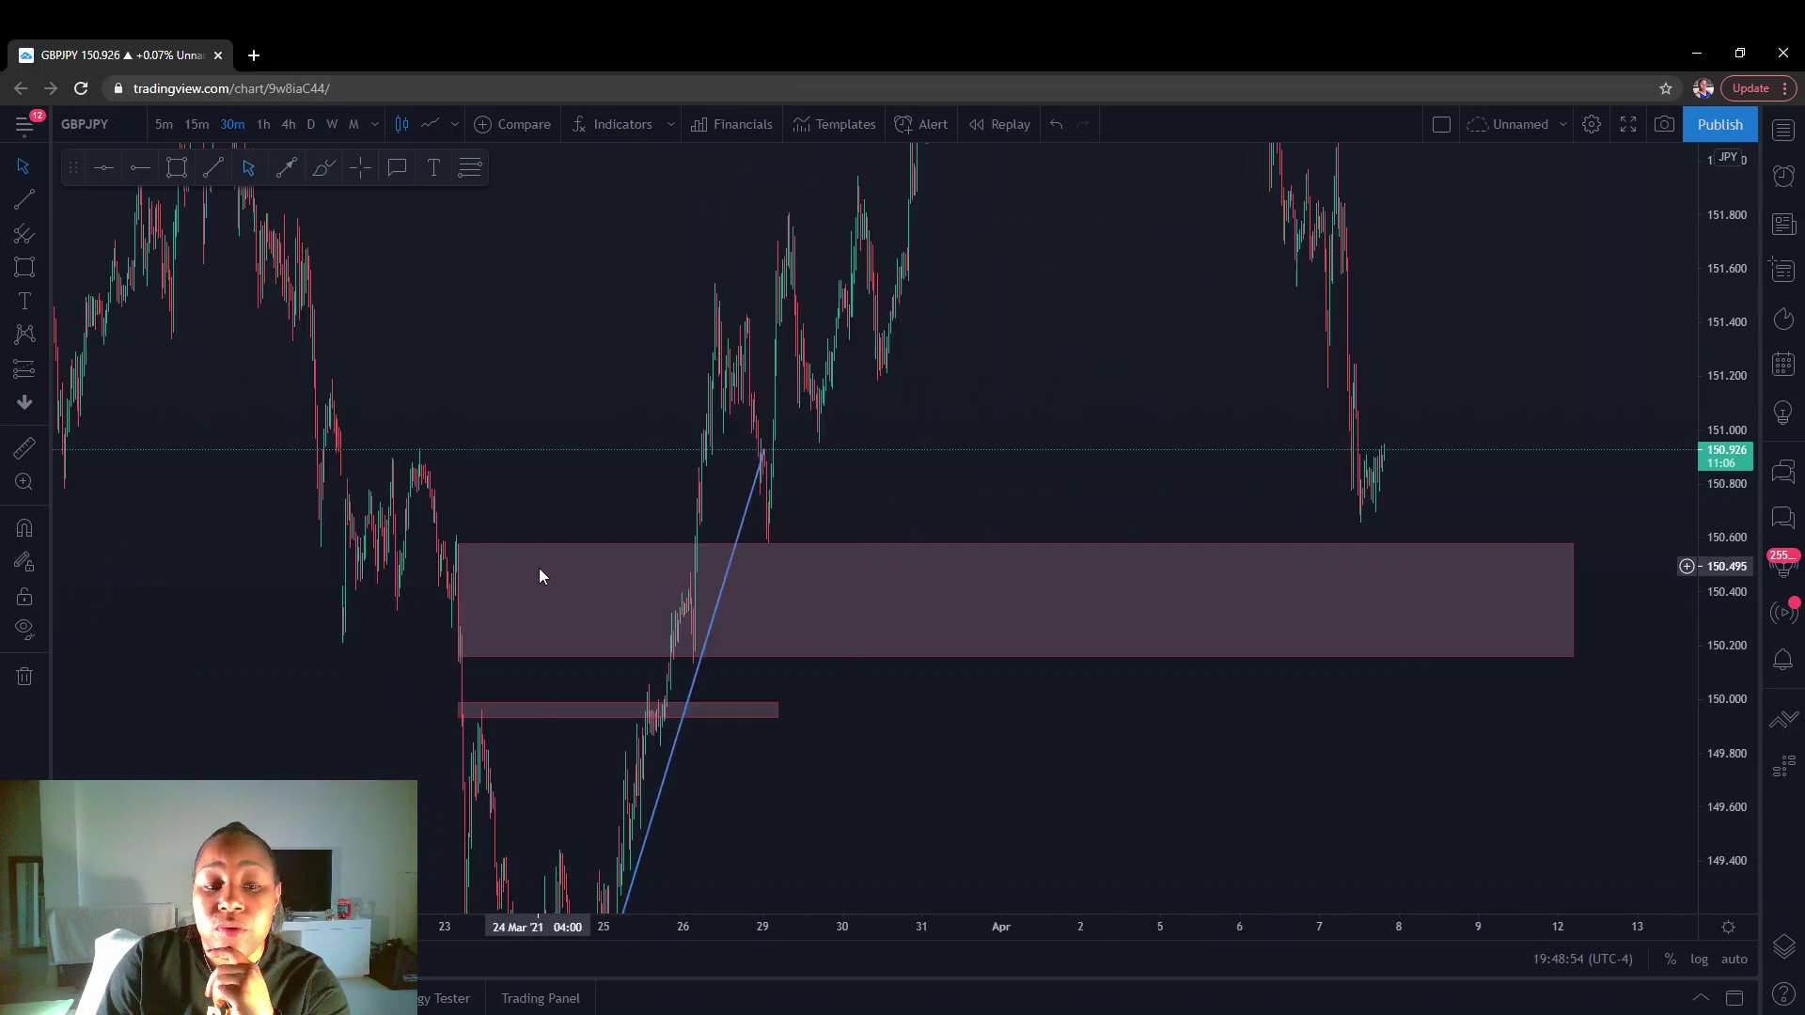
pyautogui.moveTo(1215, 487); pyautogui.dragTo(956, 532)
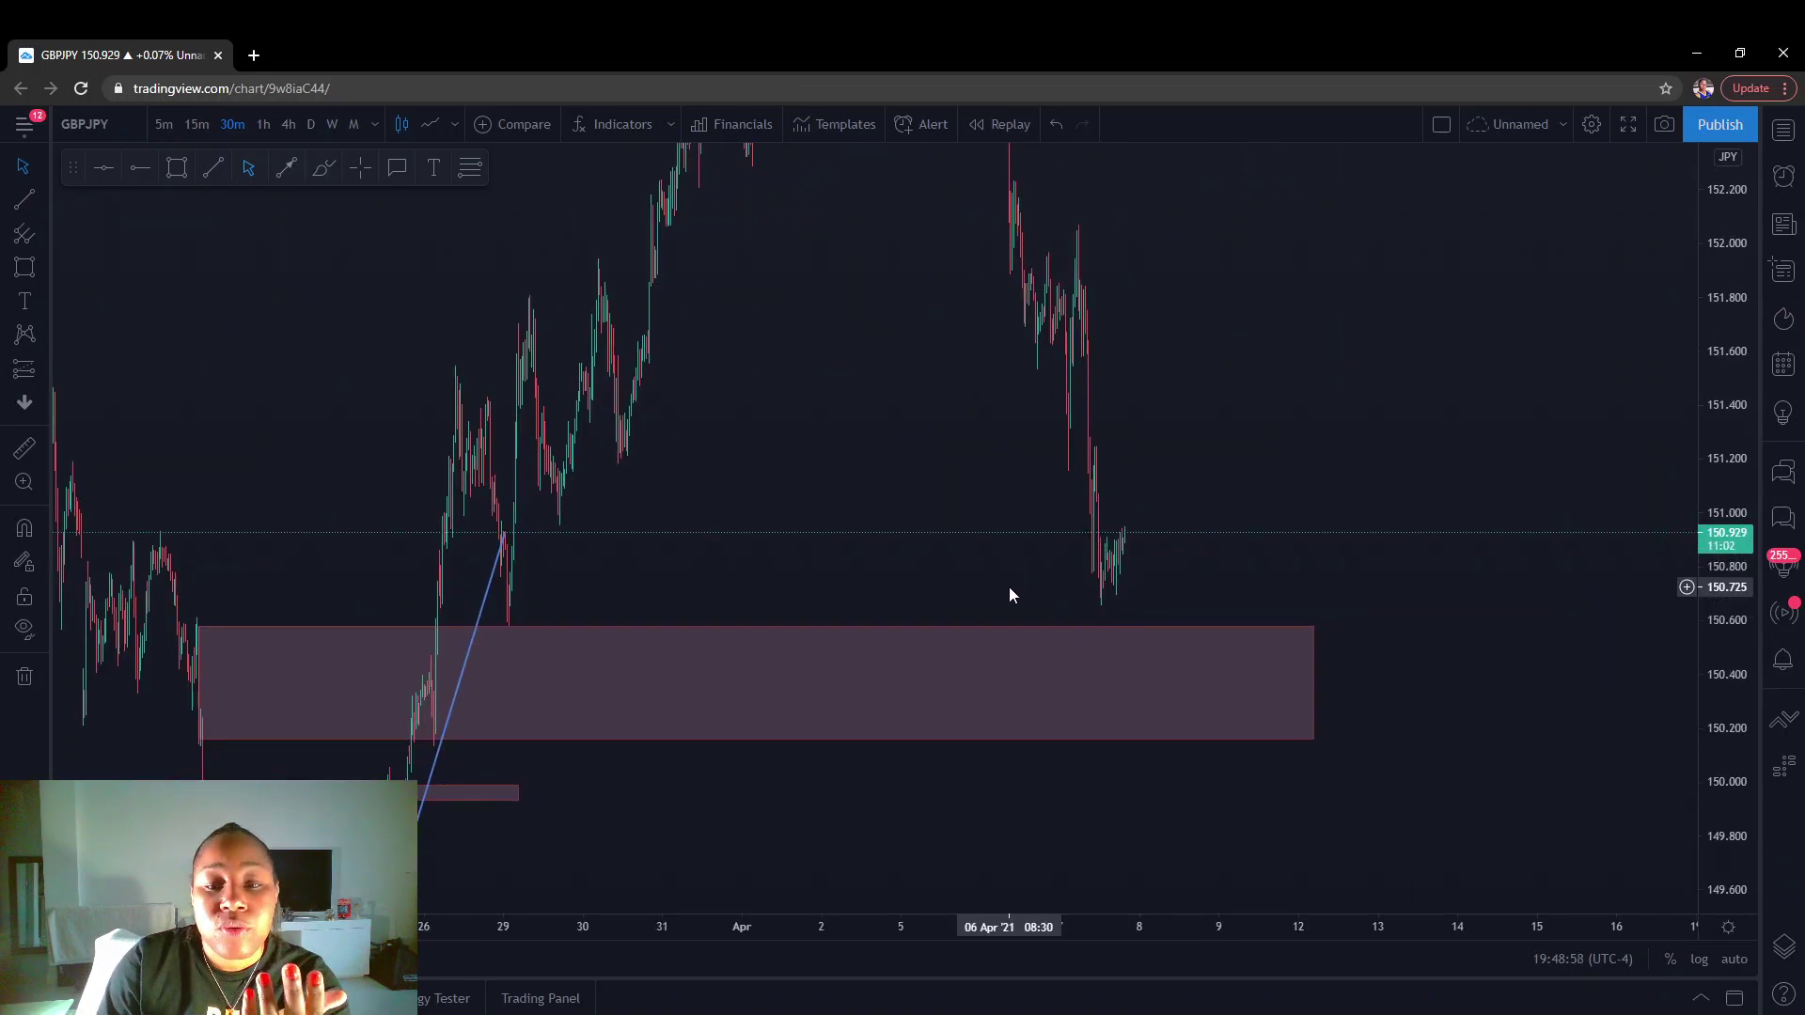
pyautogui.moveTo(1008, 586); pyautogui.dragTo(951, 657)
pyautogui.scroll(-2, 1632, 429)
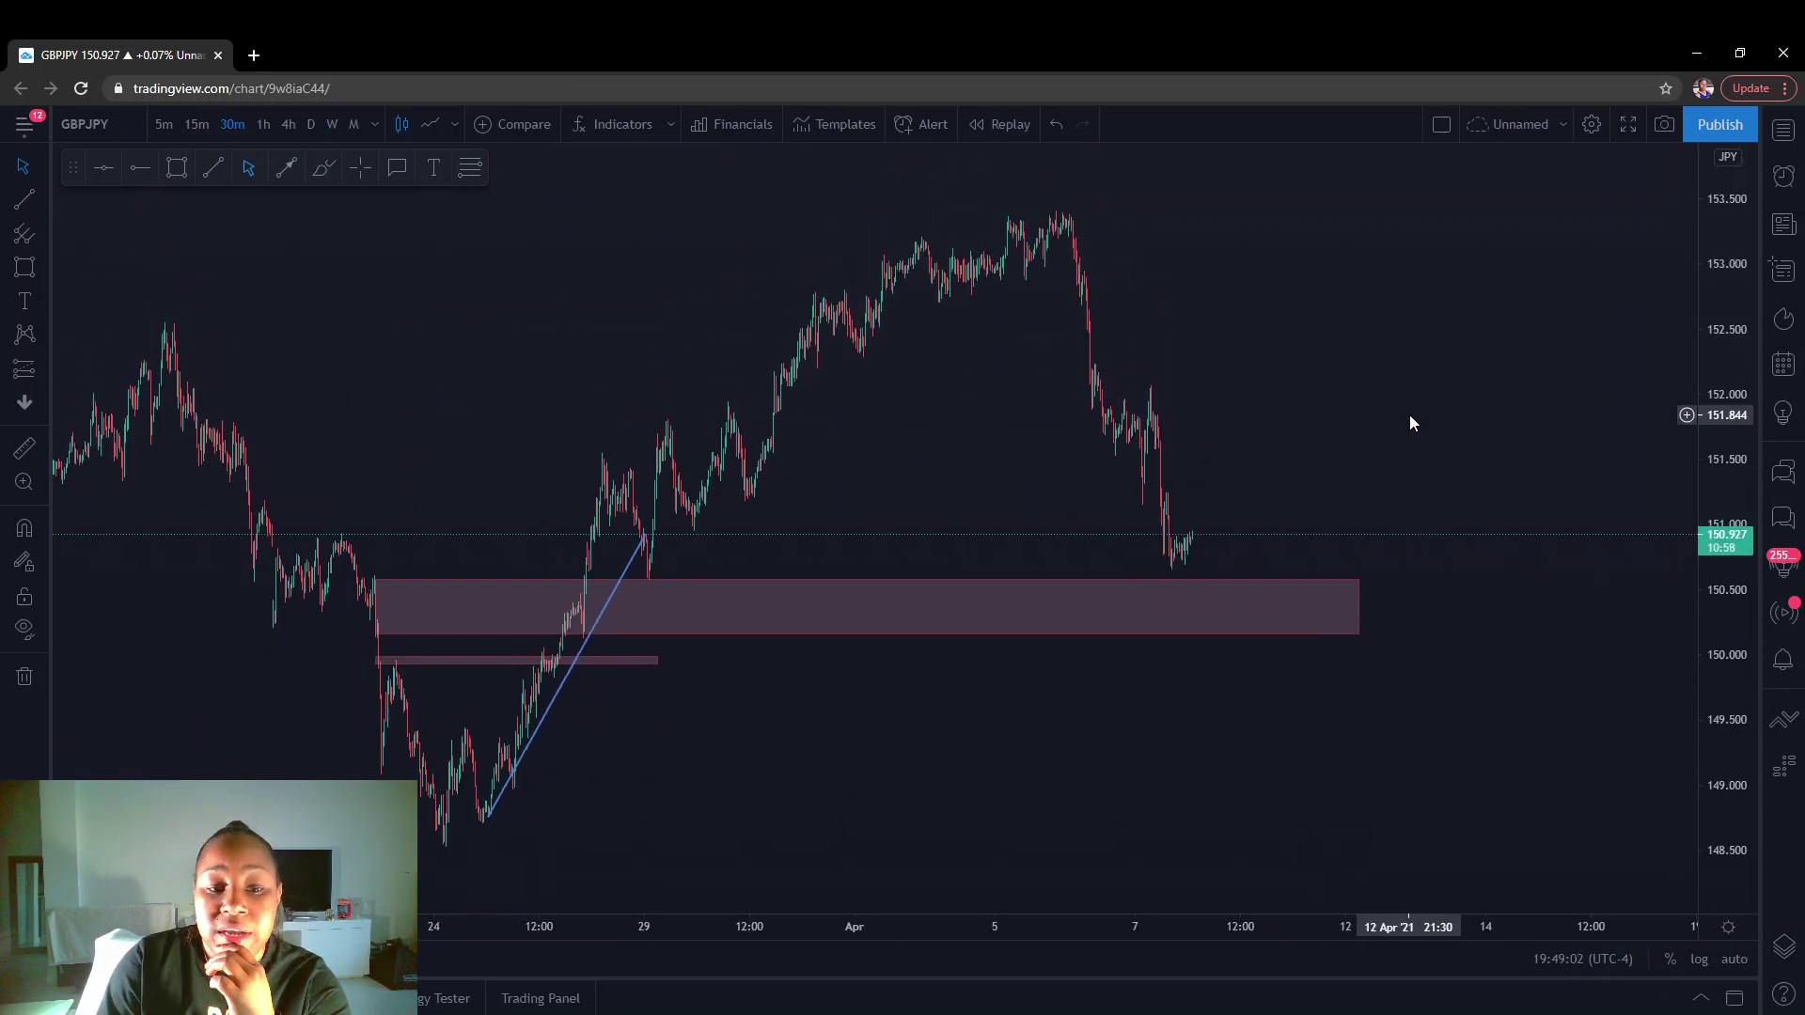
# Draw a narrow rectangle above the wide zone, from about 150.98 to 150.88, ending at 15 April 07:00.
pyautogui.scroll(-1, 1373, 399)
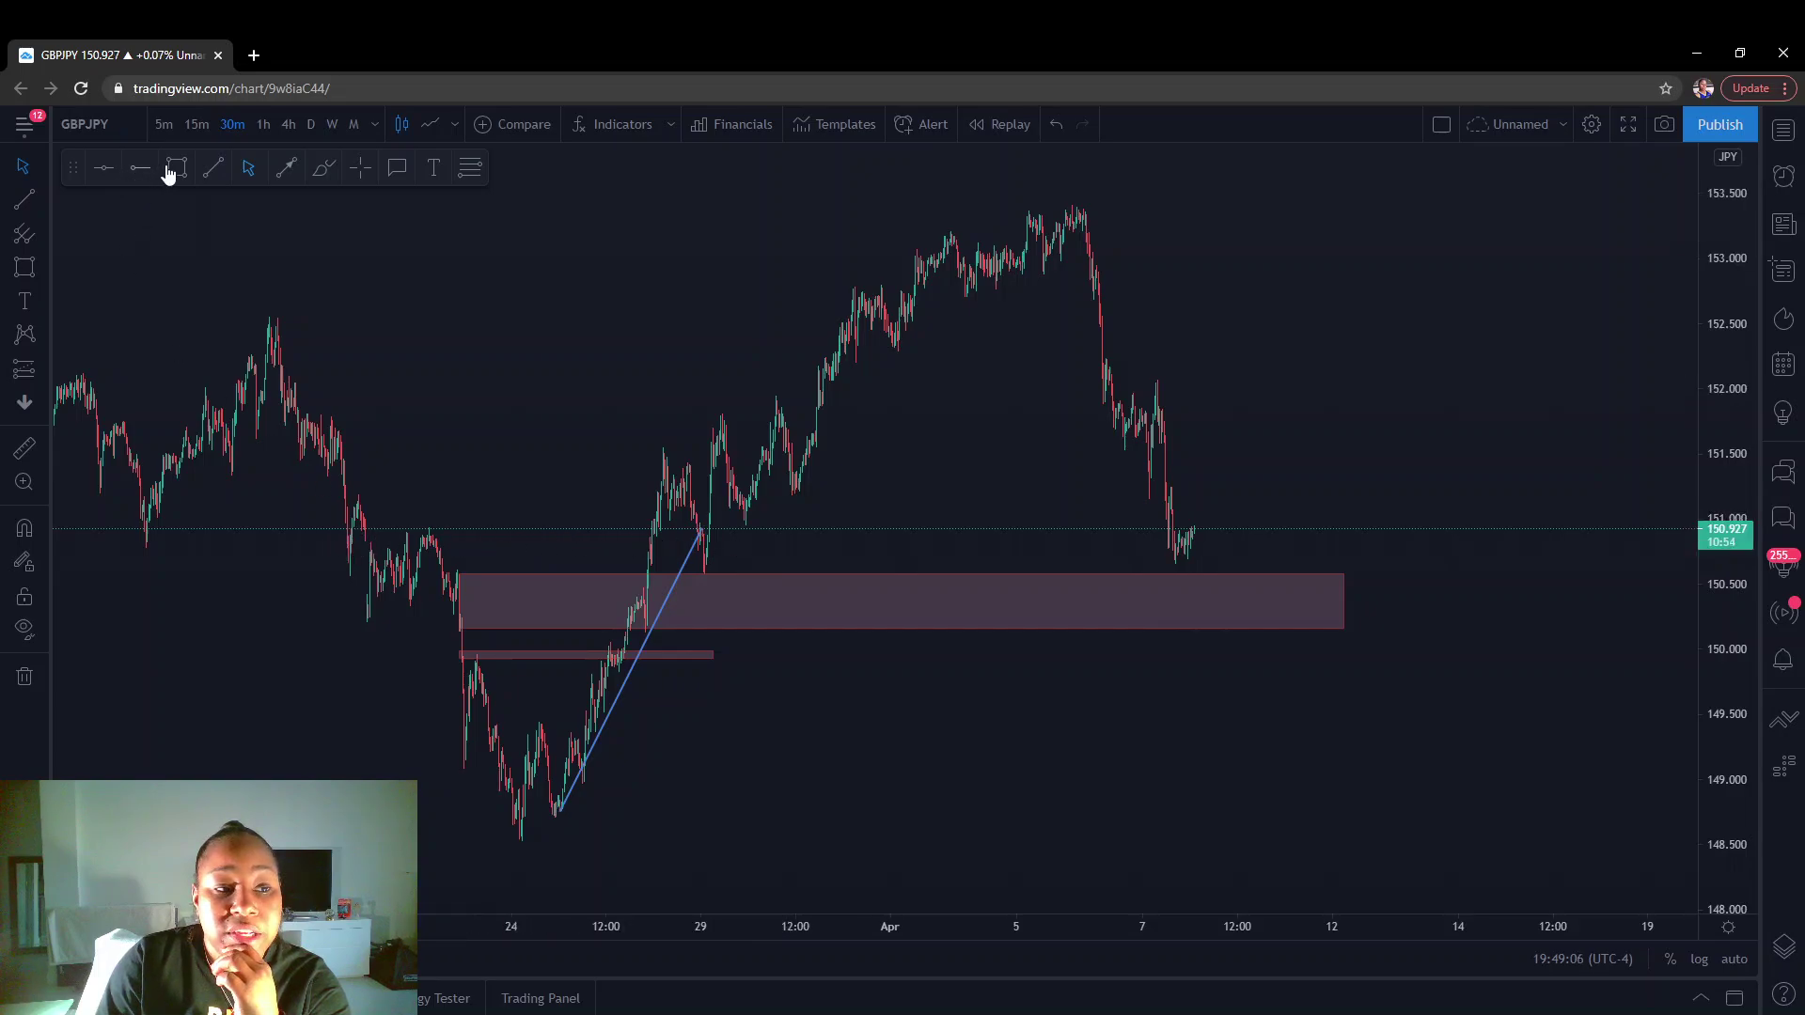
pyautogui.click(1534, 523)
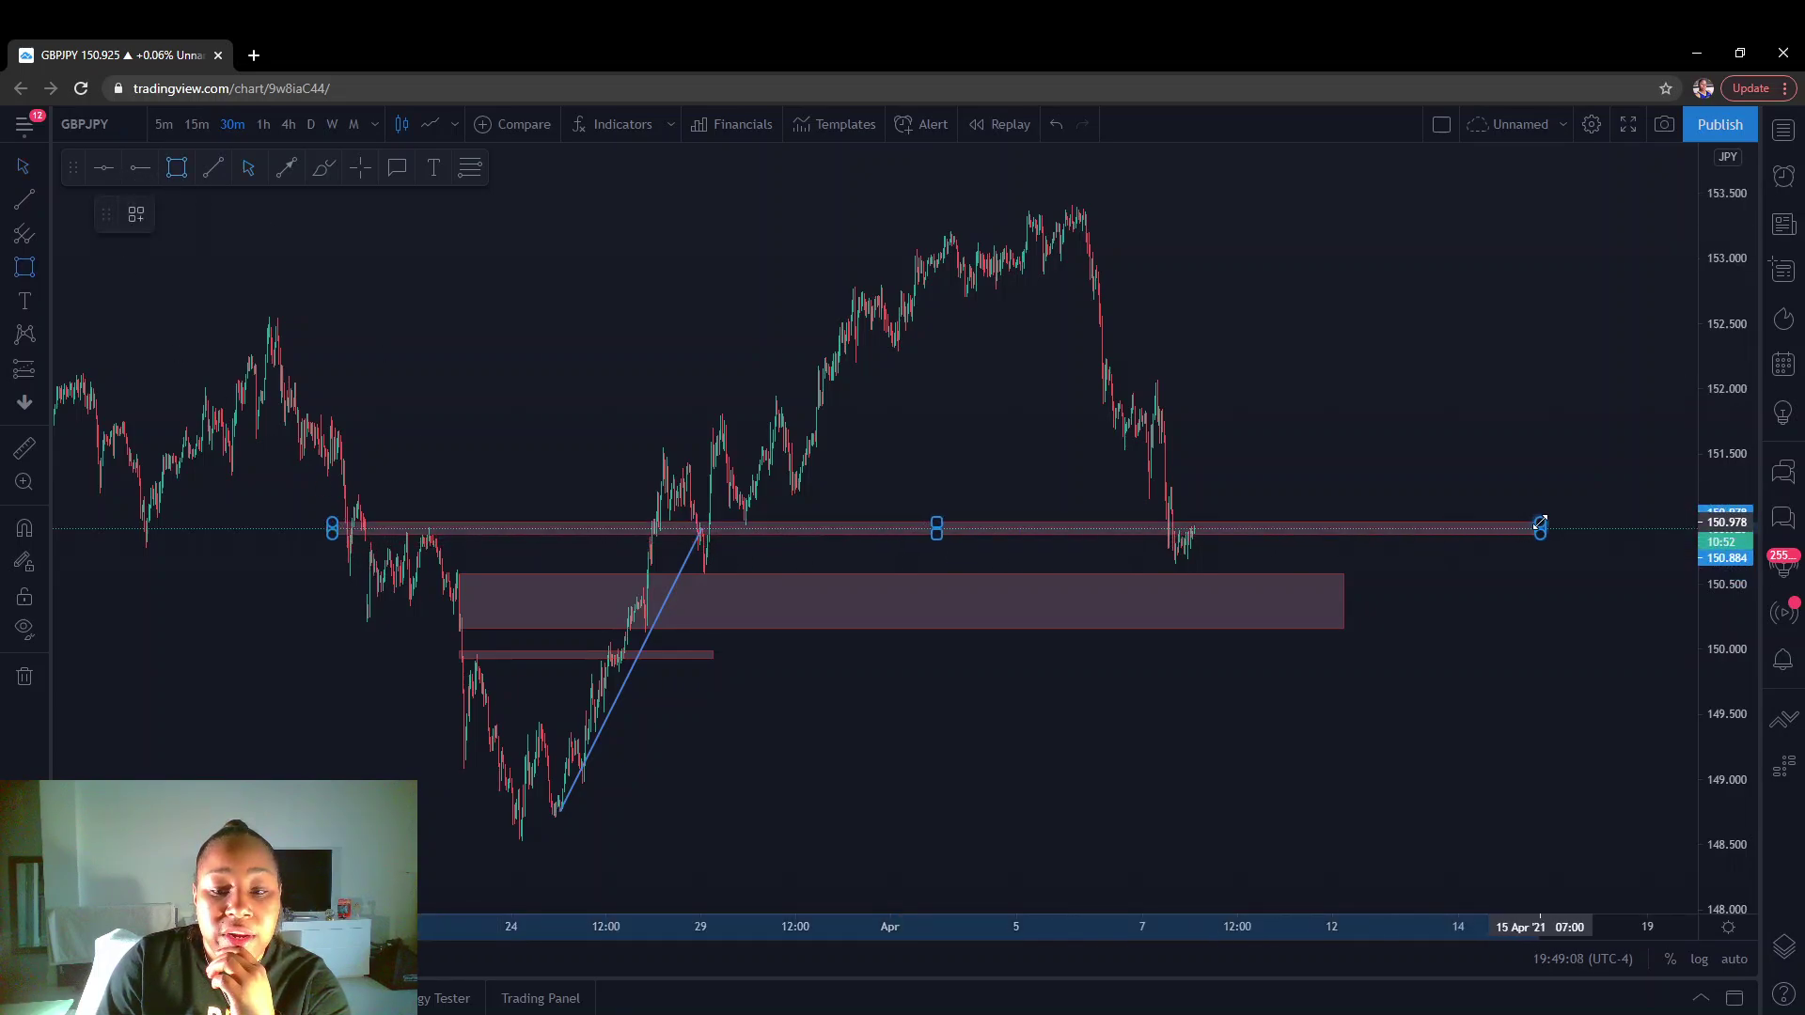
pyautogui.click(1497, 458)
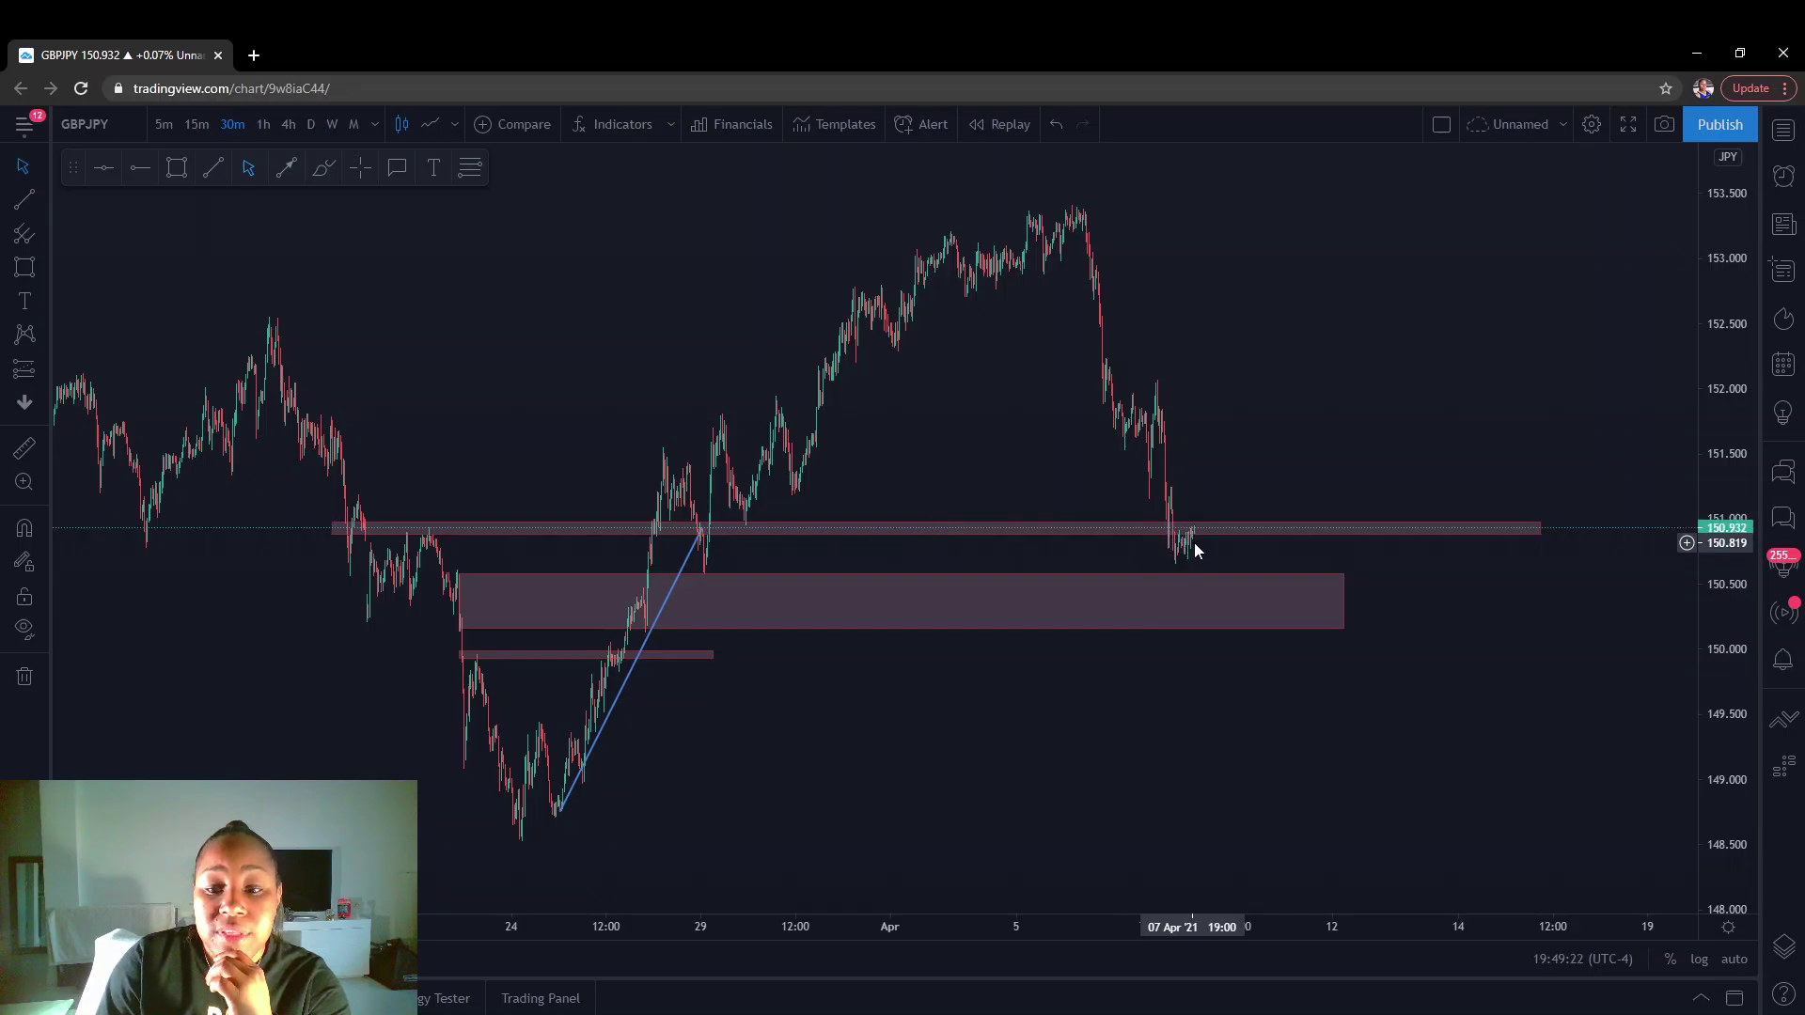
# Examine the marked zones against the latest candles and the rising trend line above the 24 and 25 March lows.
pyautogui.scroll(2, 1201, 550)
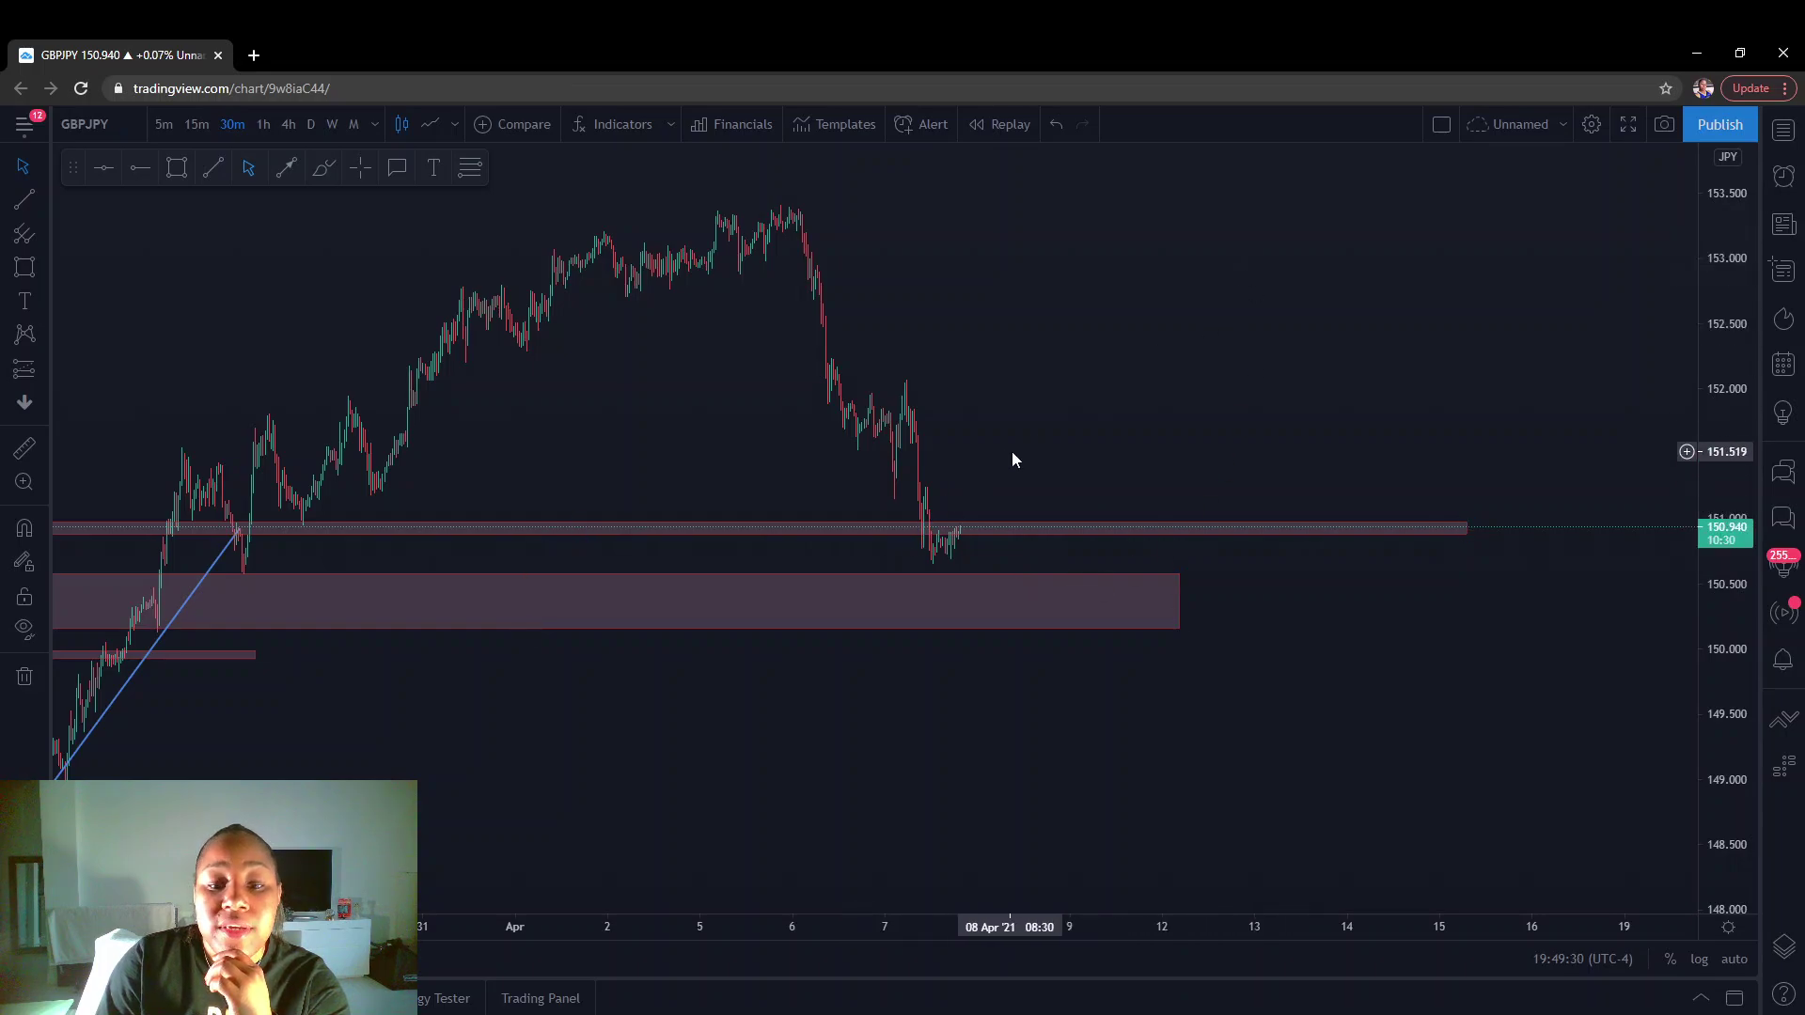
pyautogui.scroll(-2, 803, 679)
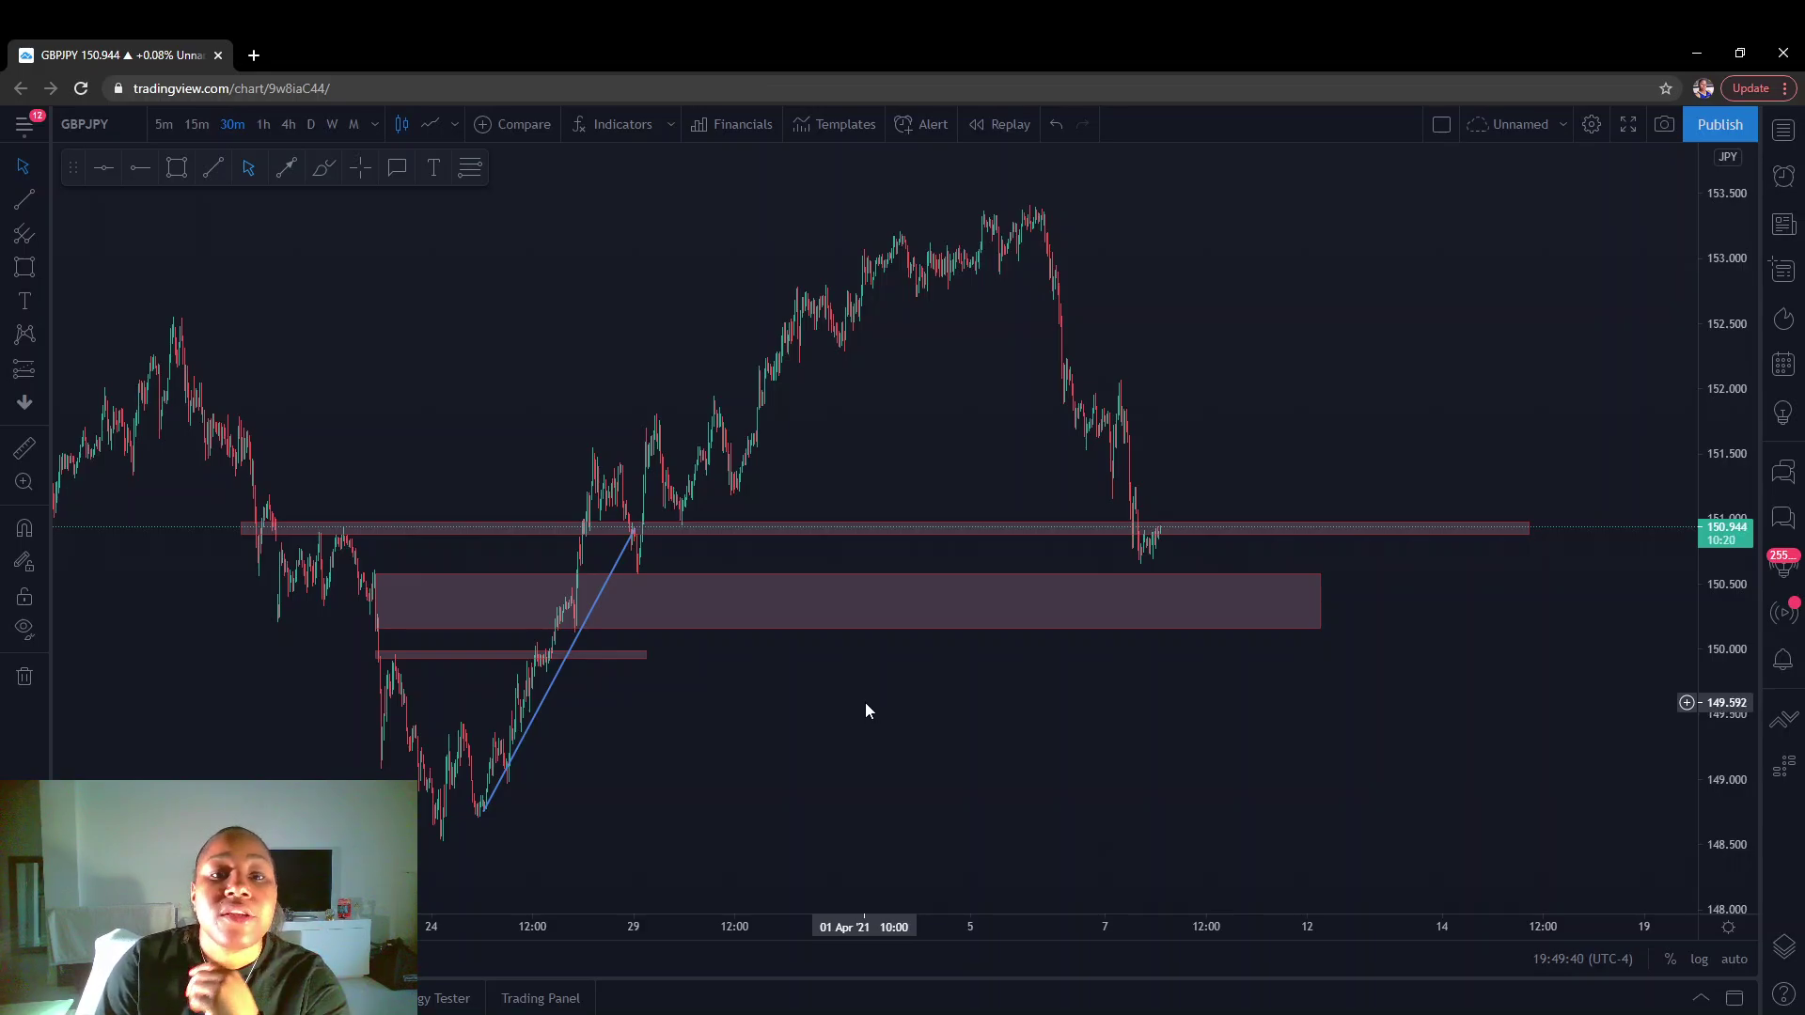
pyautogui.scroll(3, 802, 707)
pyautogui.moveTo(802, 707); pyautogui.dragTo(994, 595)
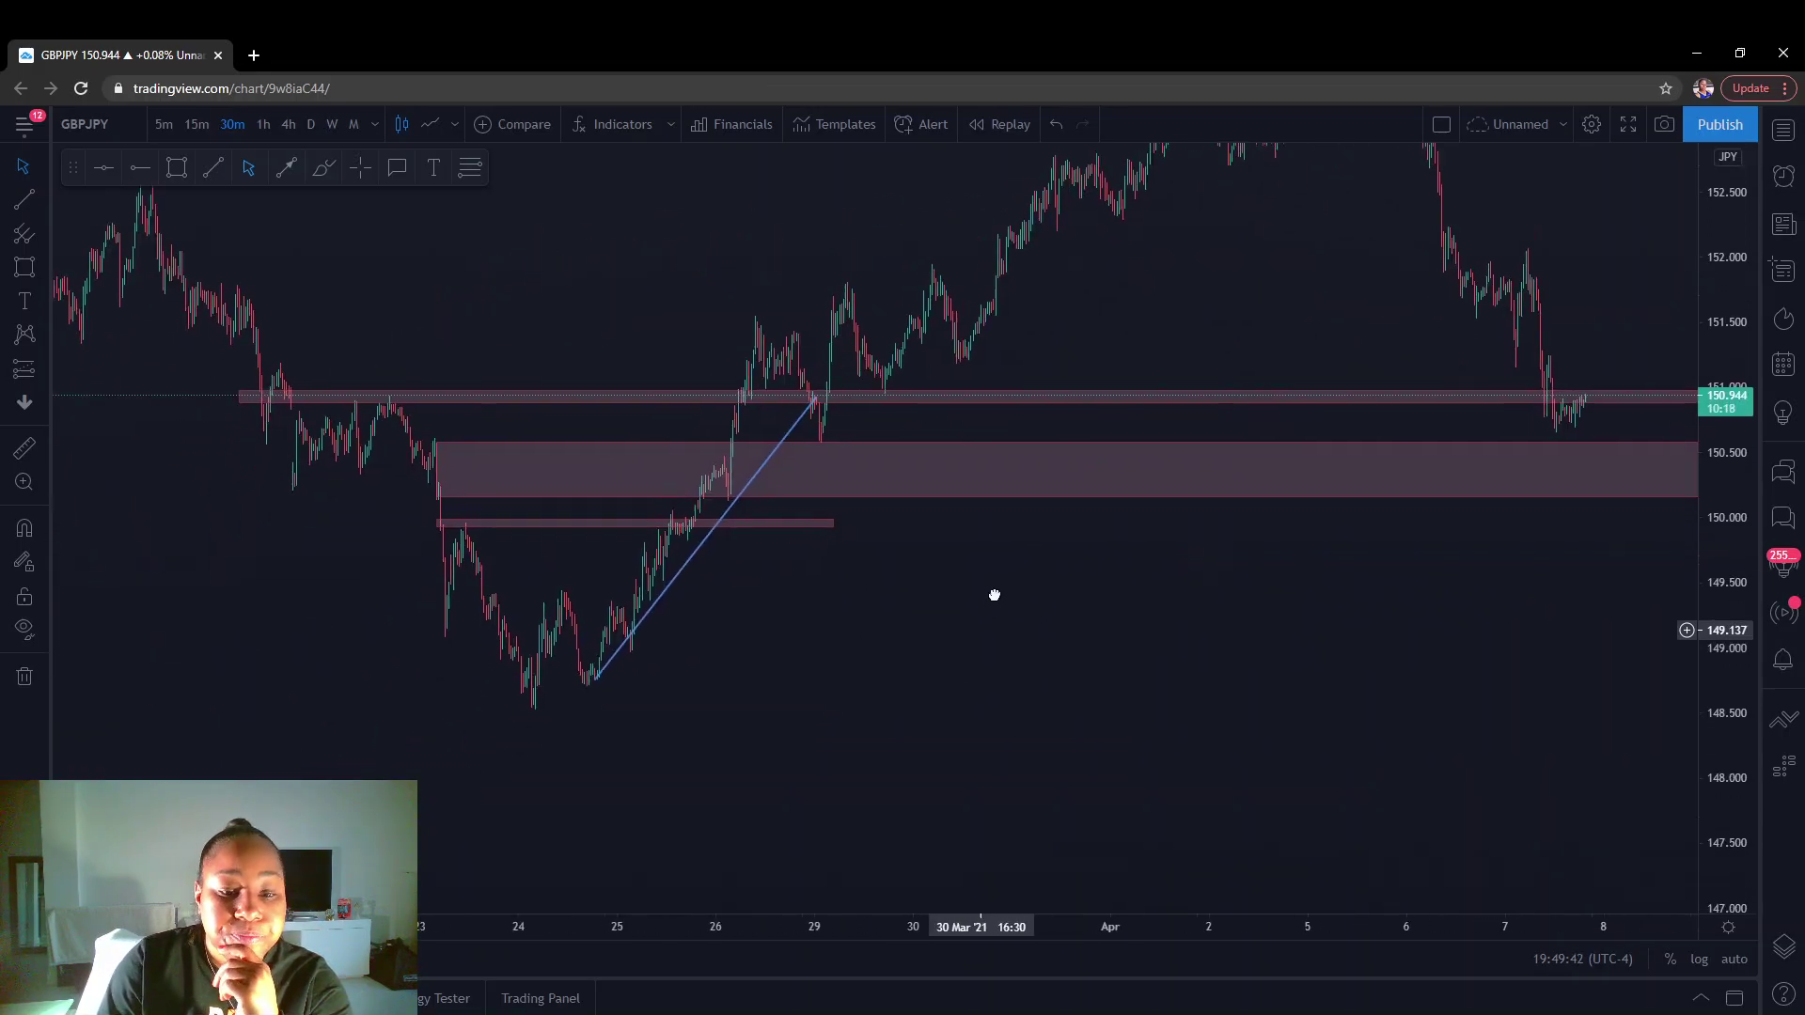
pyautogui.scroll(5, 810, 619)
pyautogui.moveTo(217, 548); pyautogui.dragTo(1060, 637)
pyautogui.moveTo(1742, 810); pyautogui.dragTo(1742, 676)
pyautogui.moveTo(1040, 664); pyautogui.dragTo(984, 576)
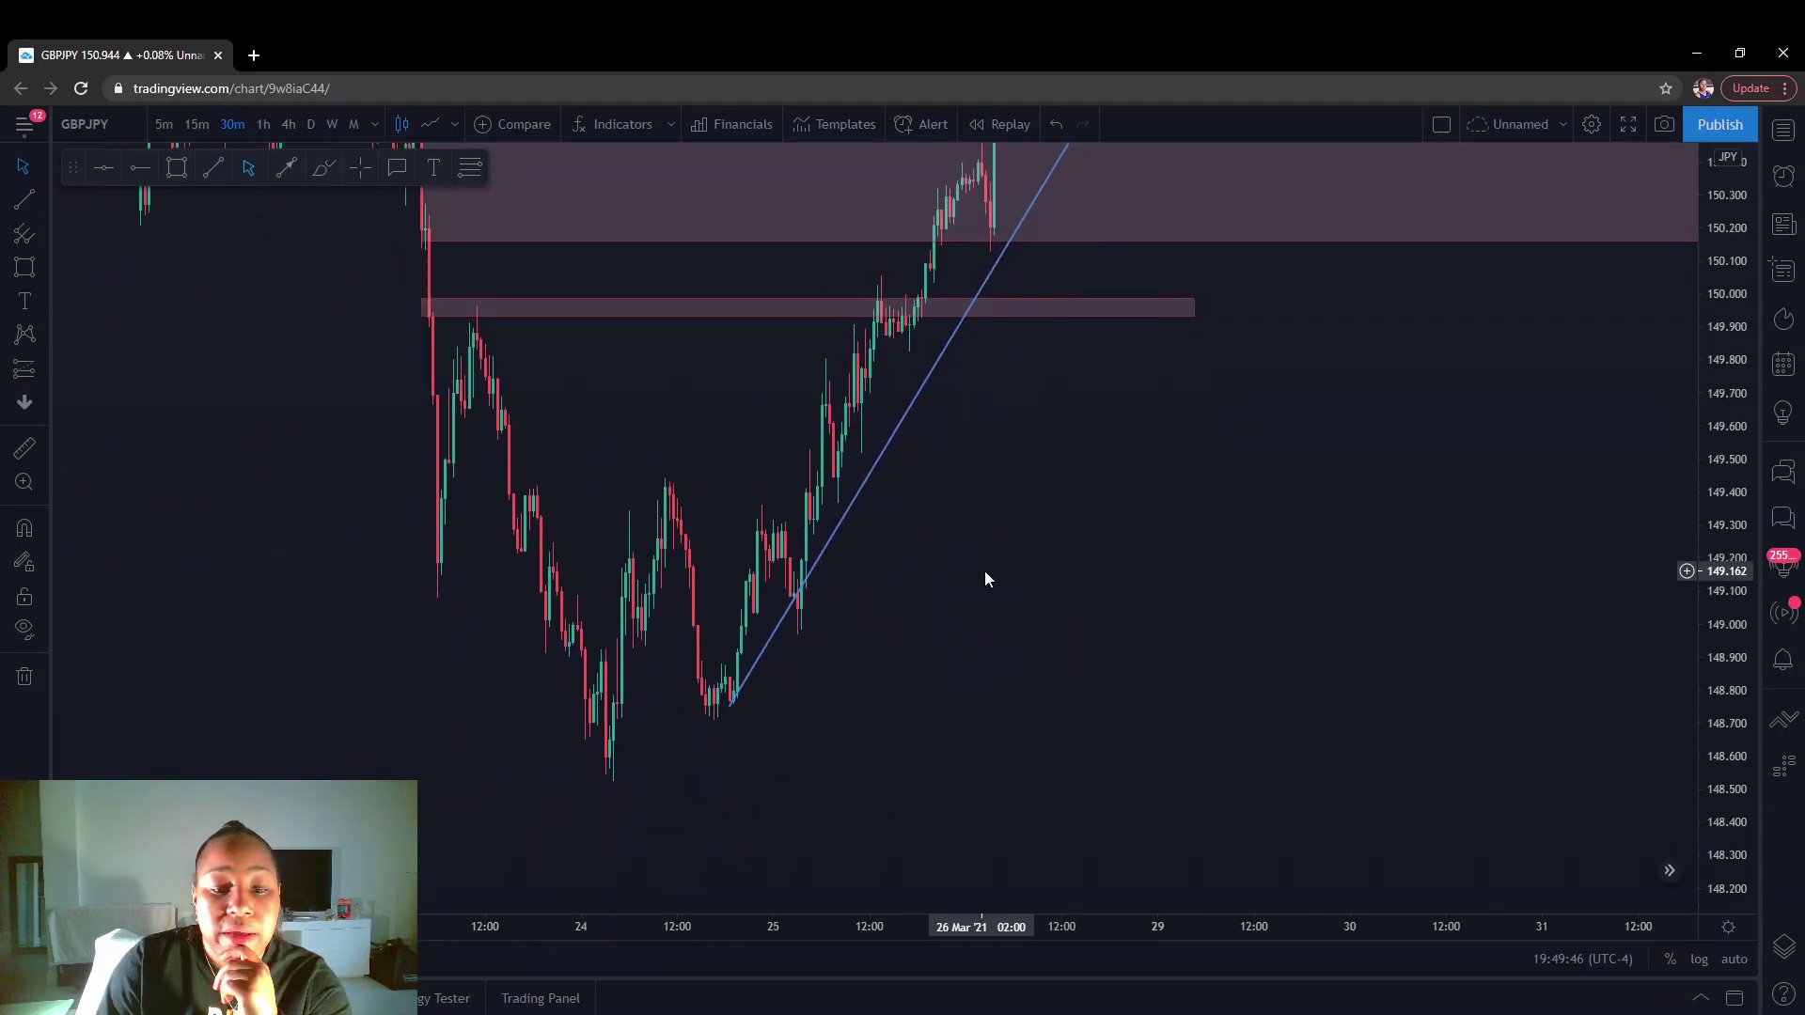
pyautogui.moveTo(1009, 496); pyautogui.dragTo(907, 625)
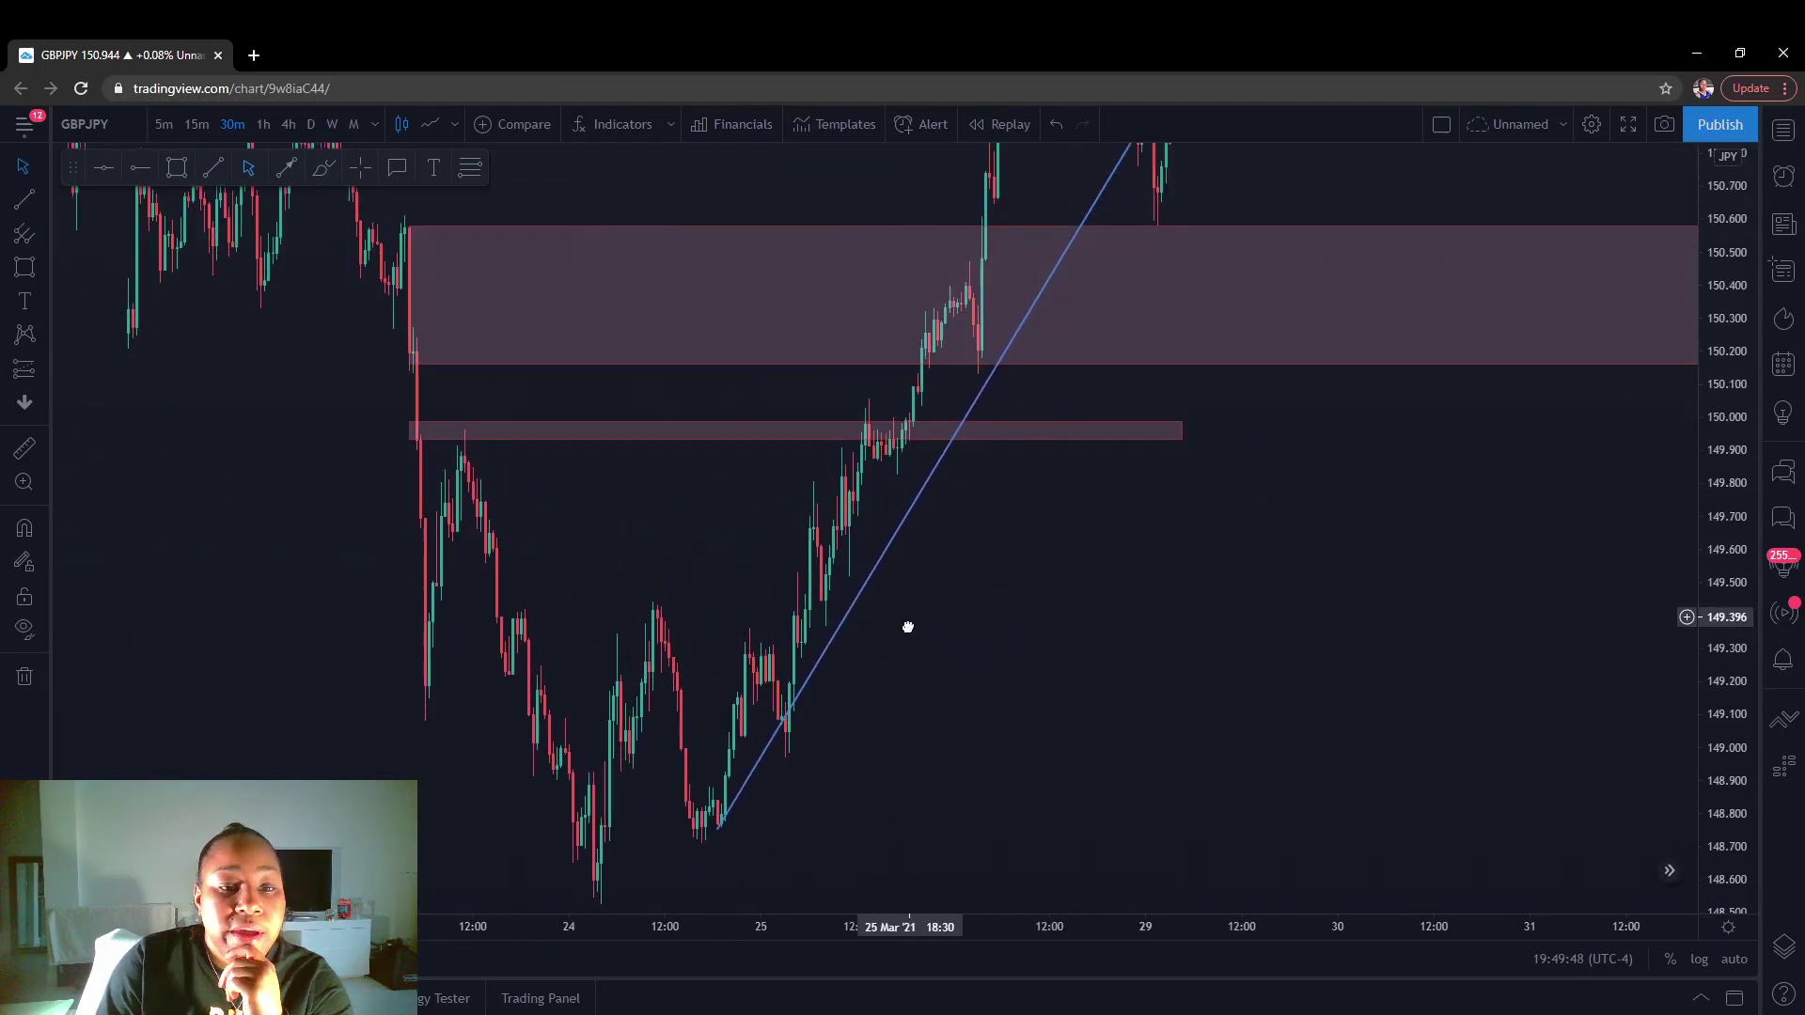
pyautogui.moveTo(1116, 774); pyautogui.dragTo(1121, 693)
pyautogui.scroll(1, 1121, 693)
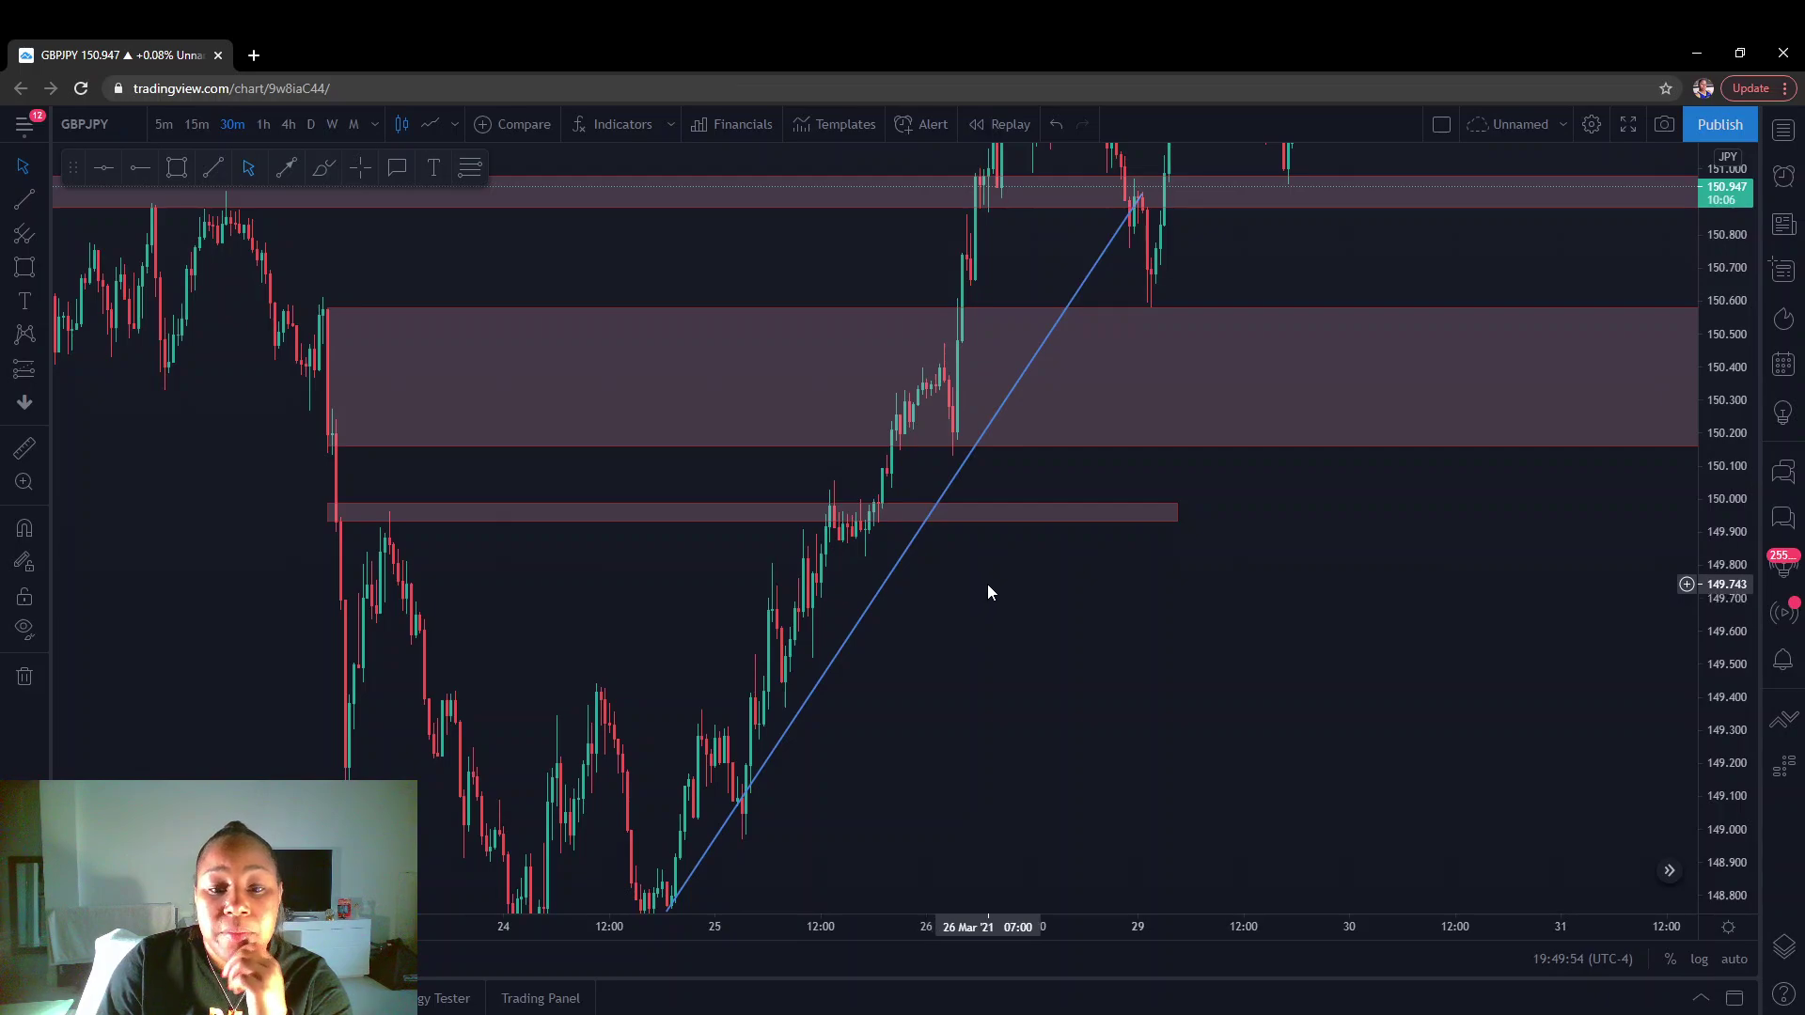
pyautogui.moveTo(987, 586); pyautogui.dragTo(905, 571)
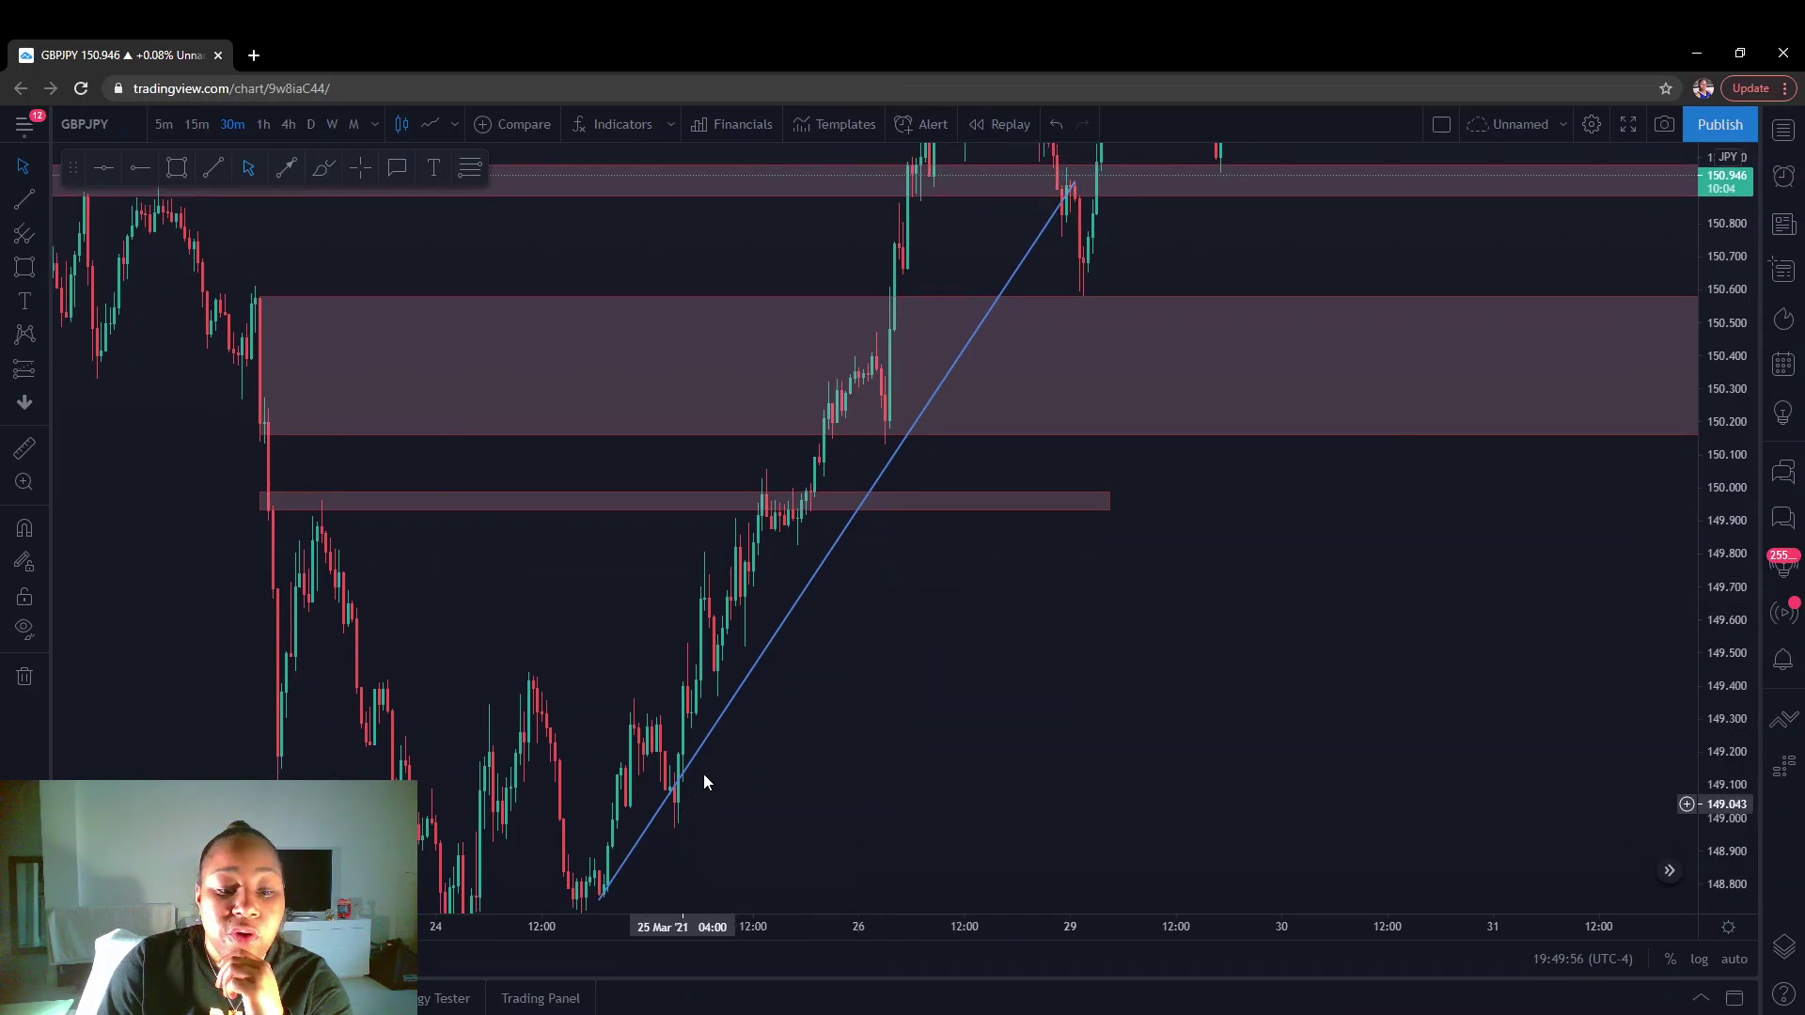
pyautogui.moveTo(867, 683); pyautogui.dragTo(893, 602)
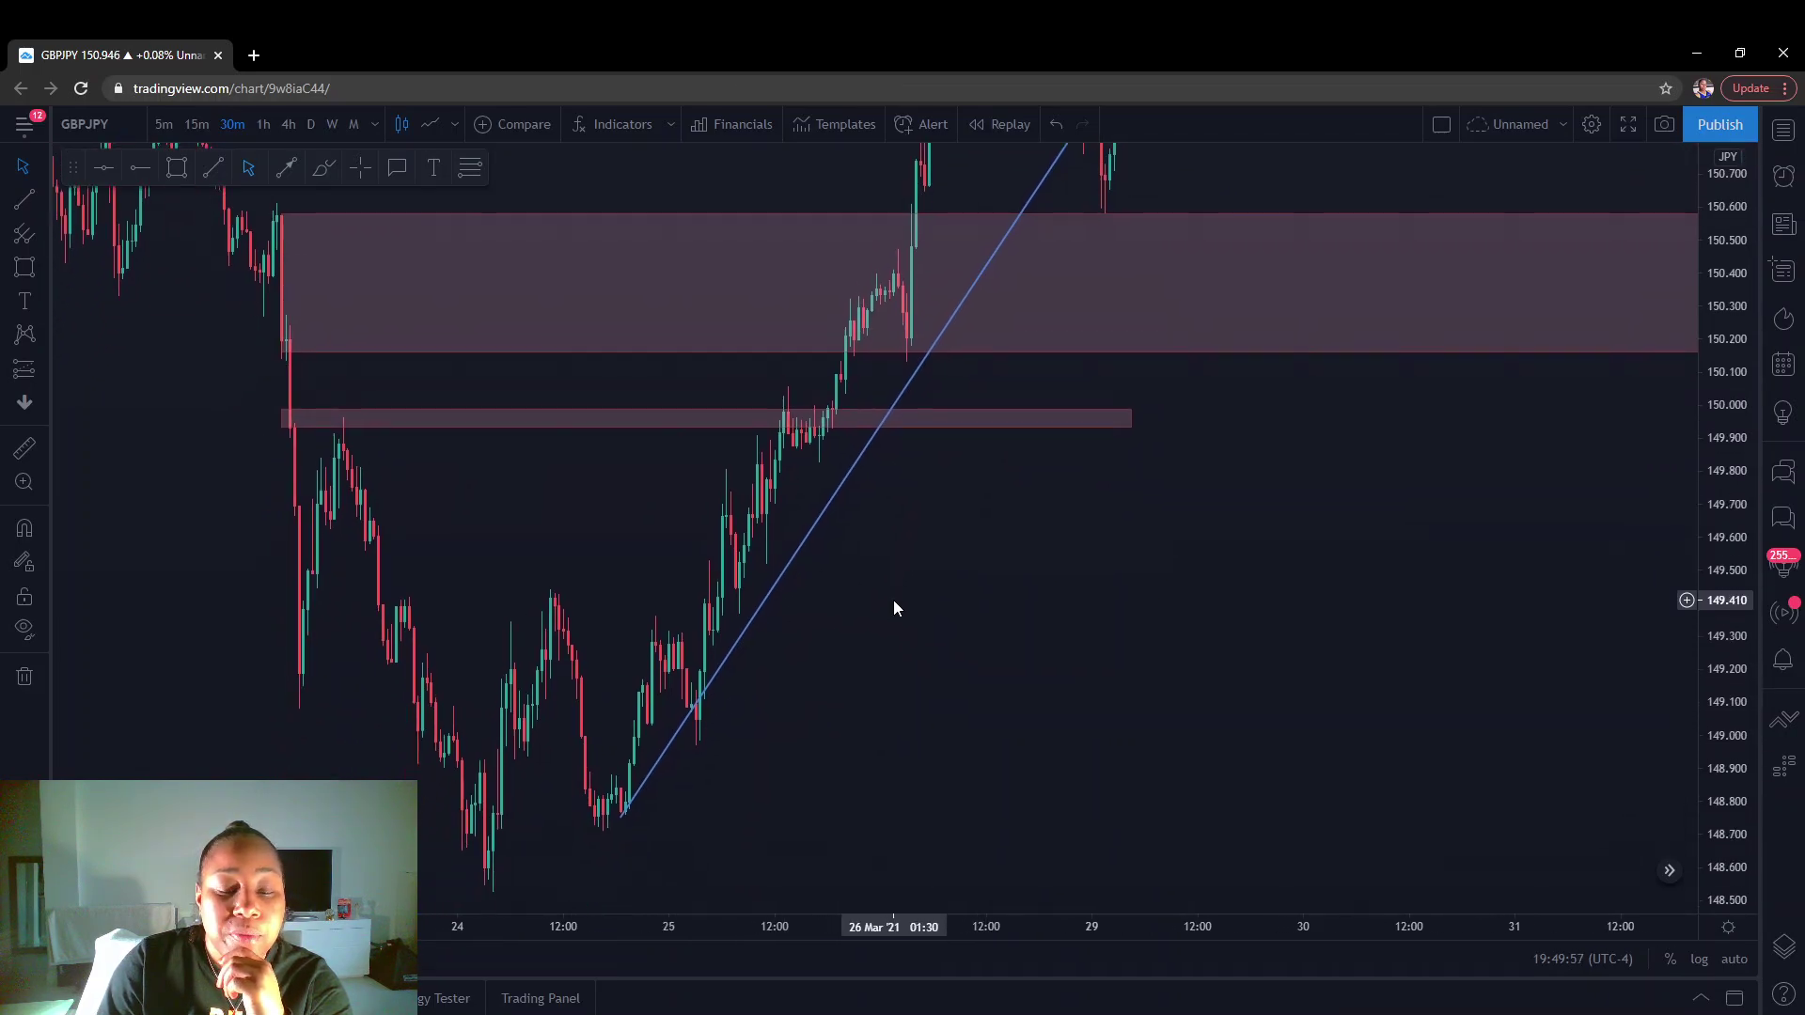
# Delete the lowest narrow rectangle near 149.95 and the rising trend line.
pyautogui.click(819, 436)
pyautogui.click(420, 169)
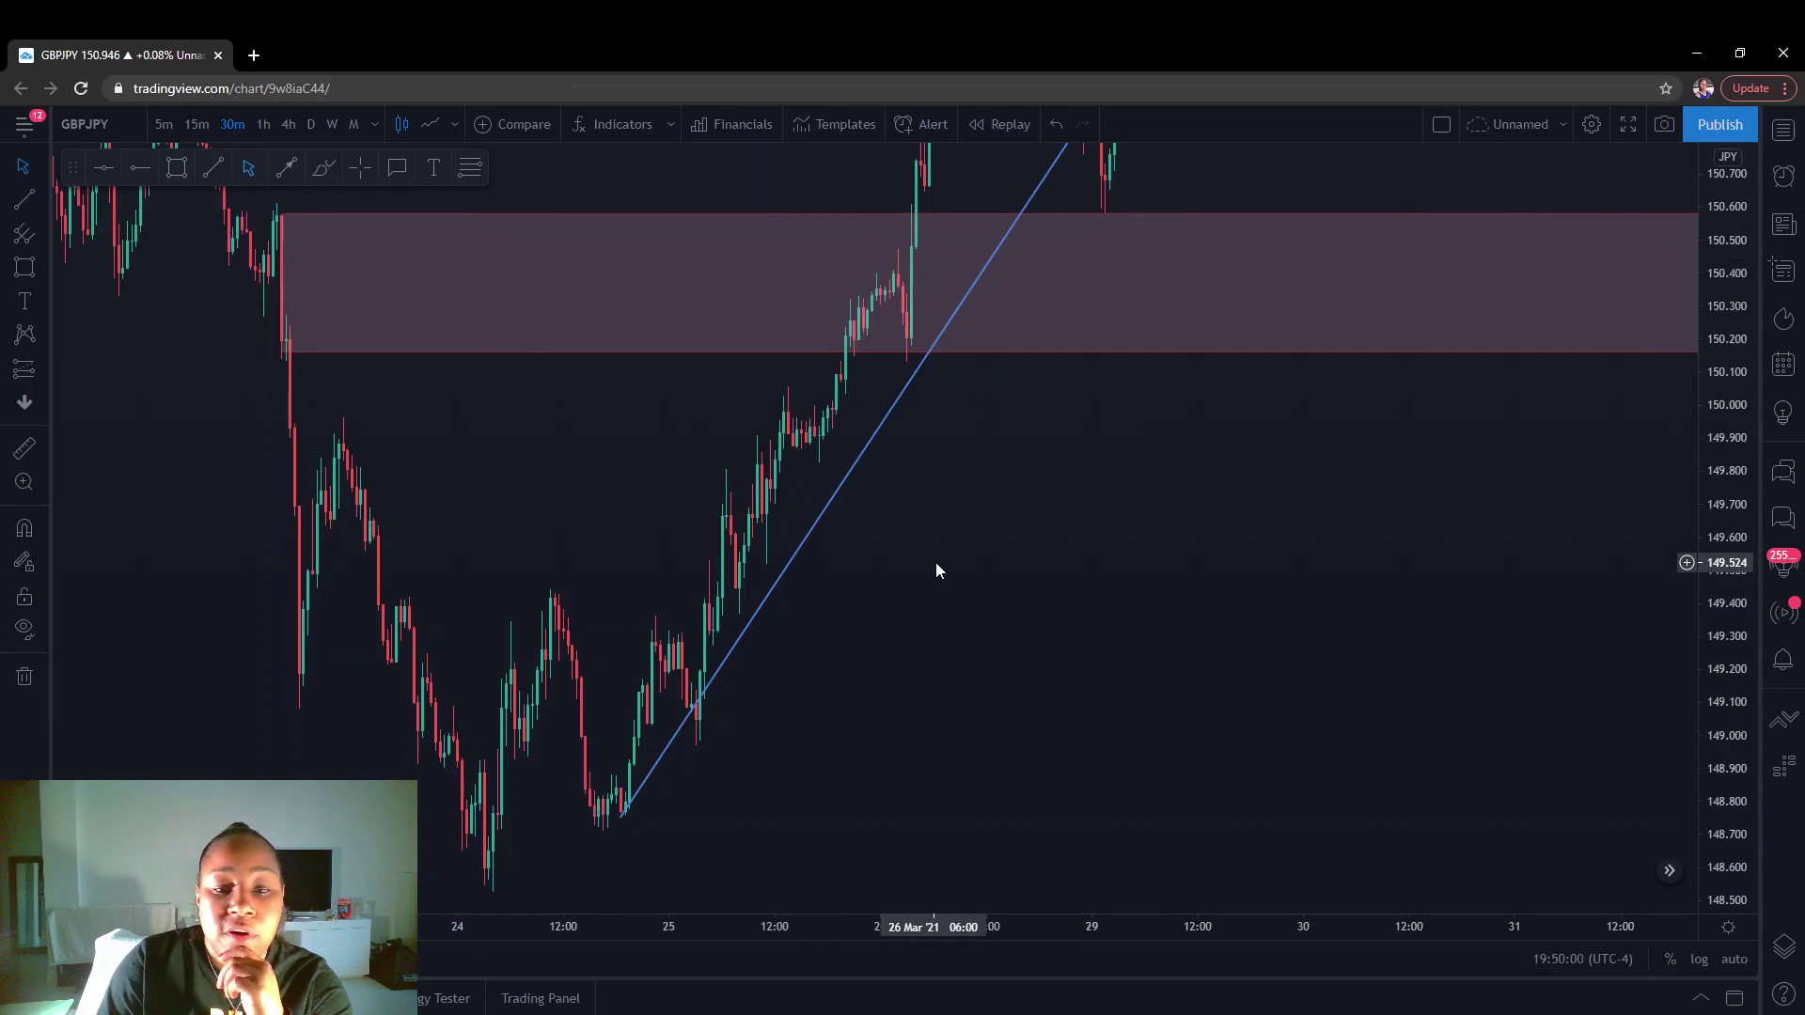
pyautogui.click(431, 215)
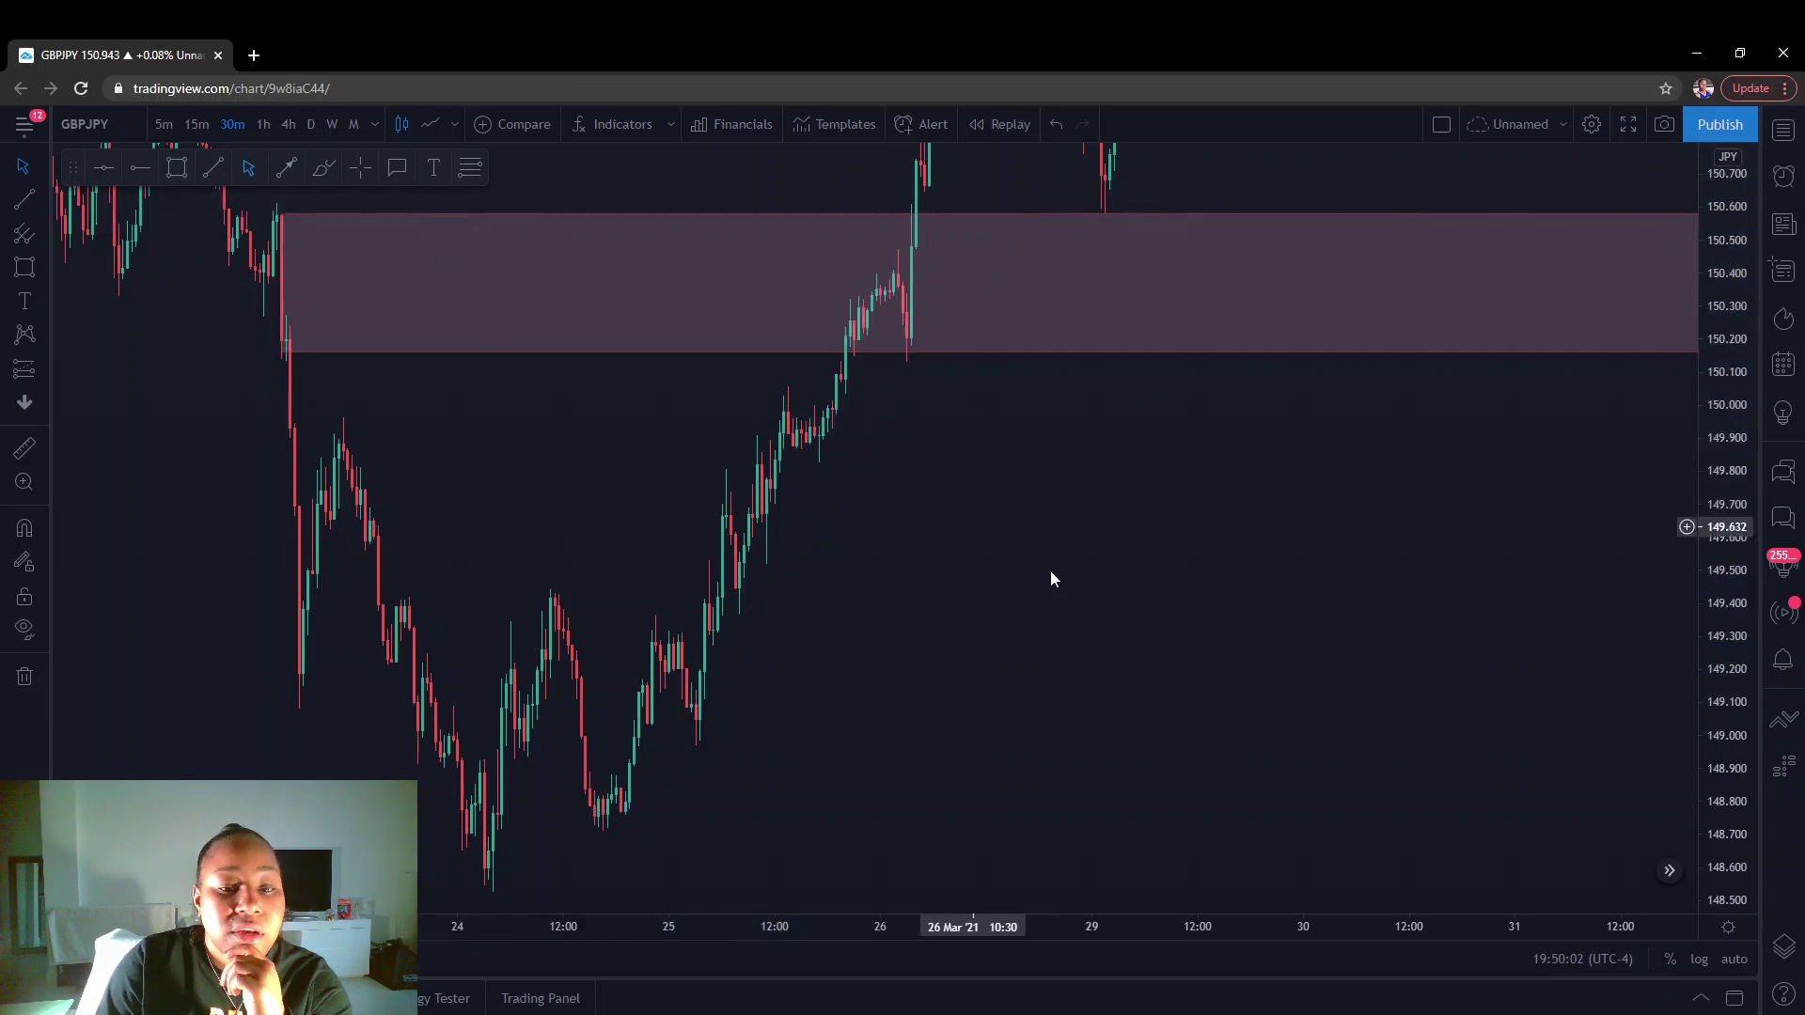
# Draw a rectangle around the 24 March lows, from about 148.70 to 148.46, spanning about 23 March 09:00 to 29 March 06:30.
pyautogui.scroll(2, 1051, 579)
pyautogui.scroll(3, 1051, 590)
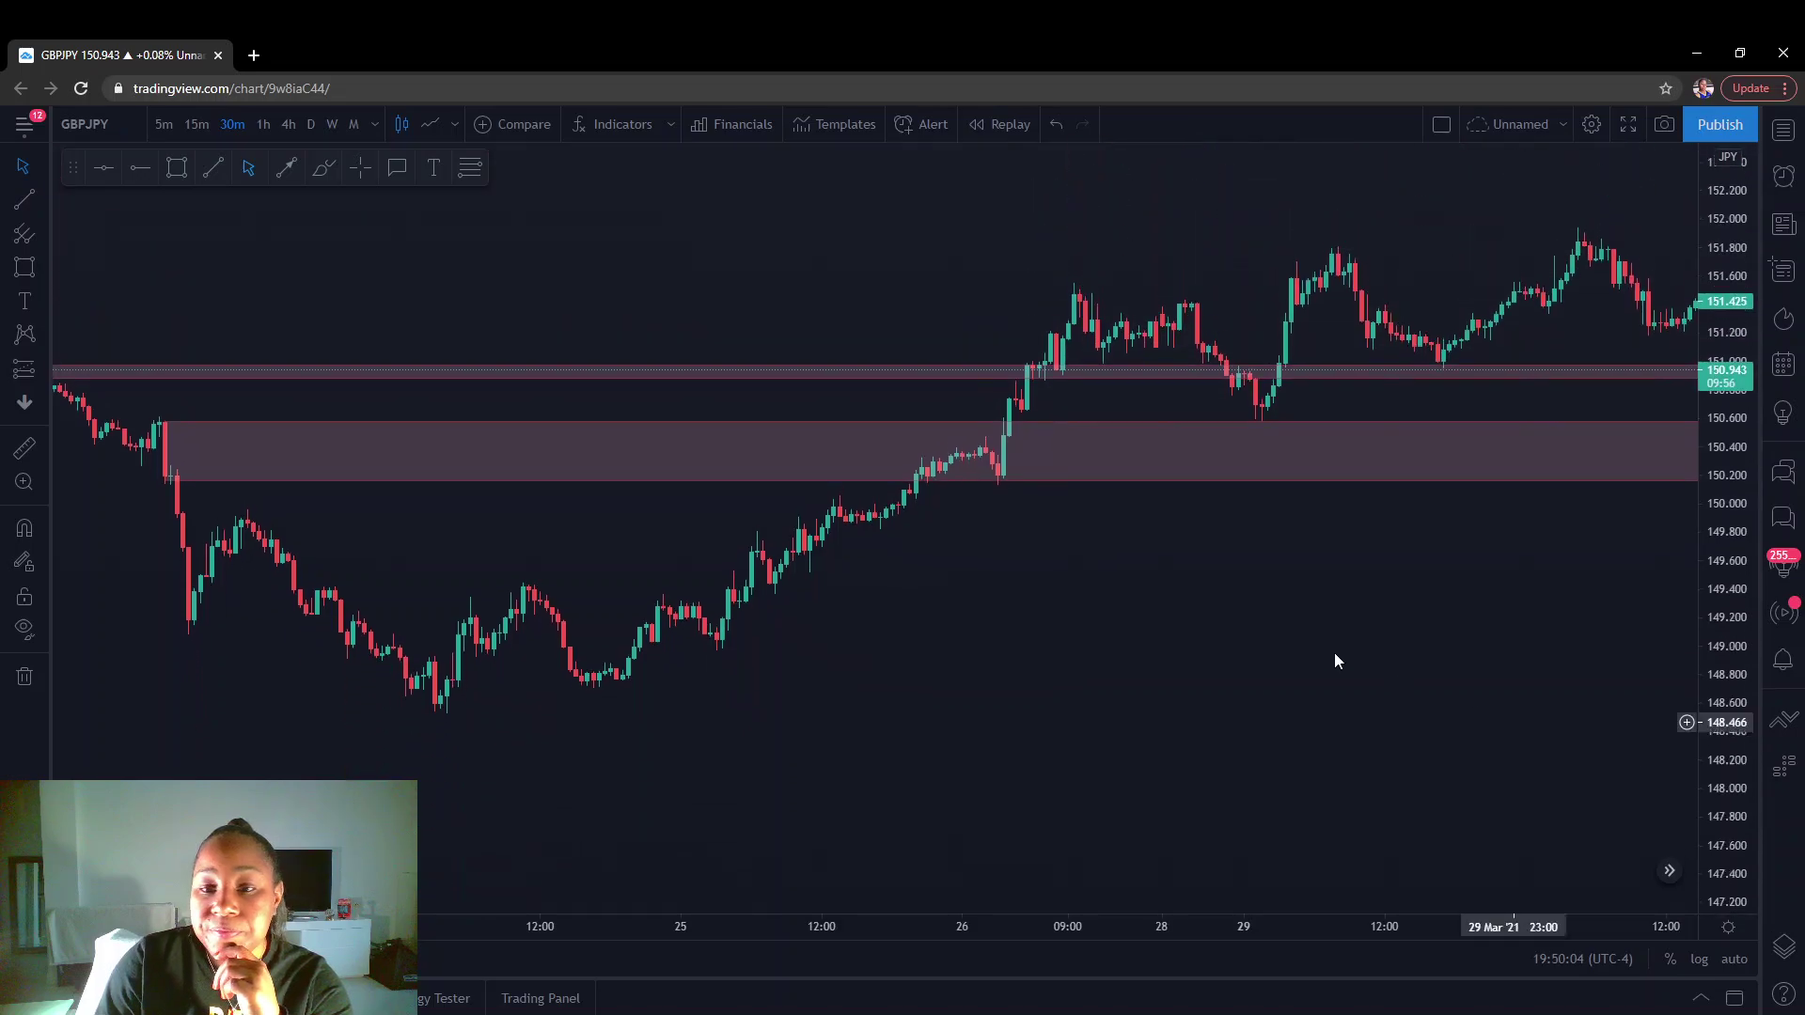
pyautogui.scroll(3, 865, 537)
pyautogui.moveTo(864, 538); pyautogui.dragTo(1000, 538)
pyautogui.scroll(-1, 1012, 630)
pyautogui.moveTo(984, 620); pyautogui.dragTo(999, 641)
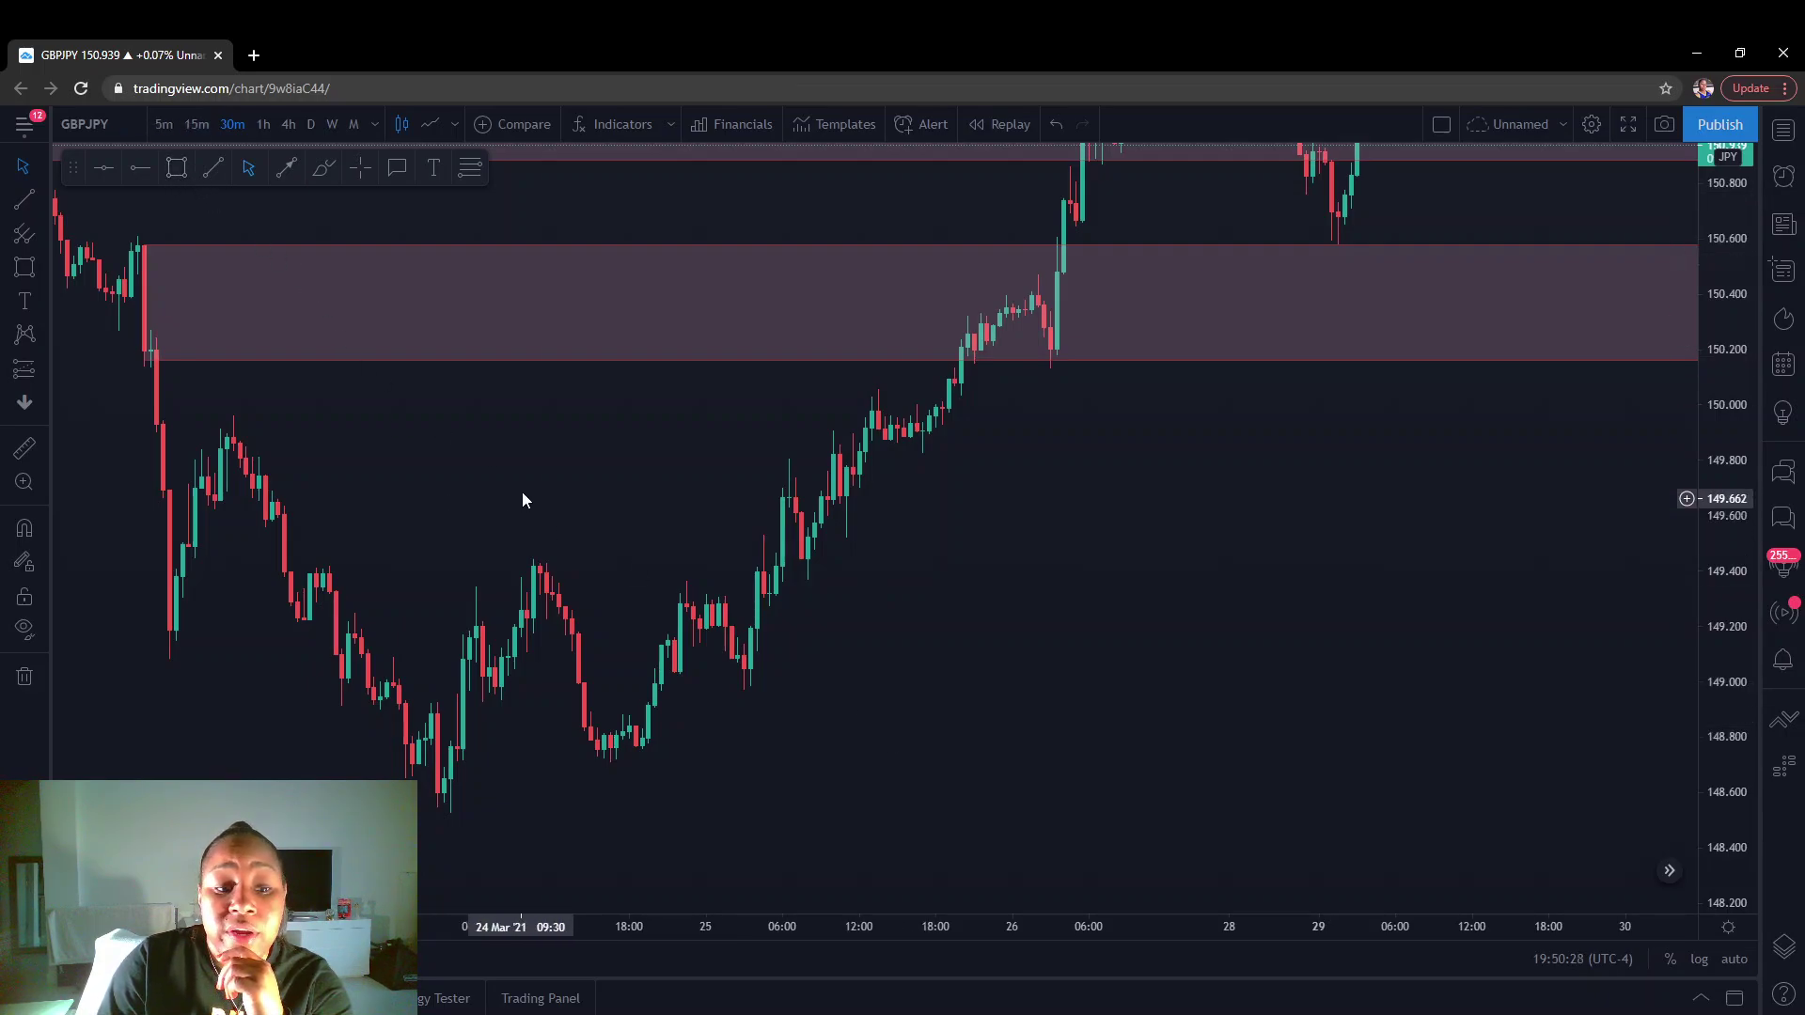
pyautogui.moveTo(442, 590); pyautogui.dragTo(489, 459)
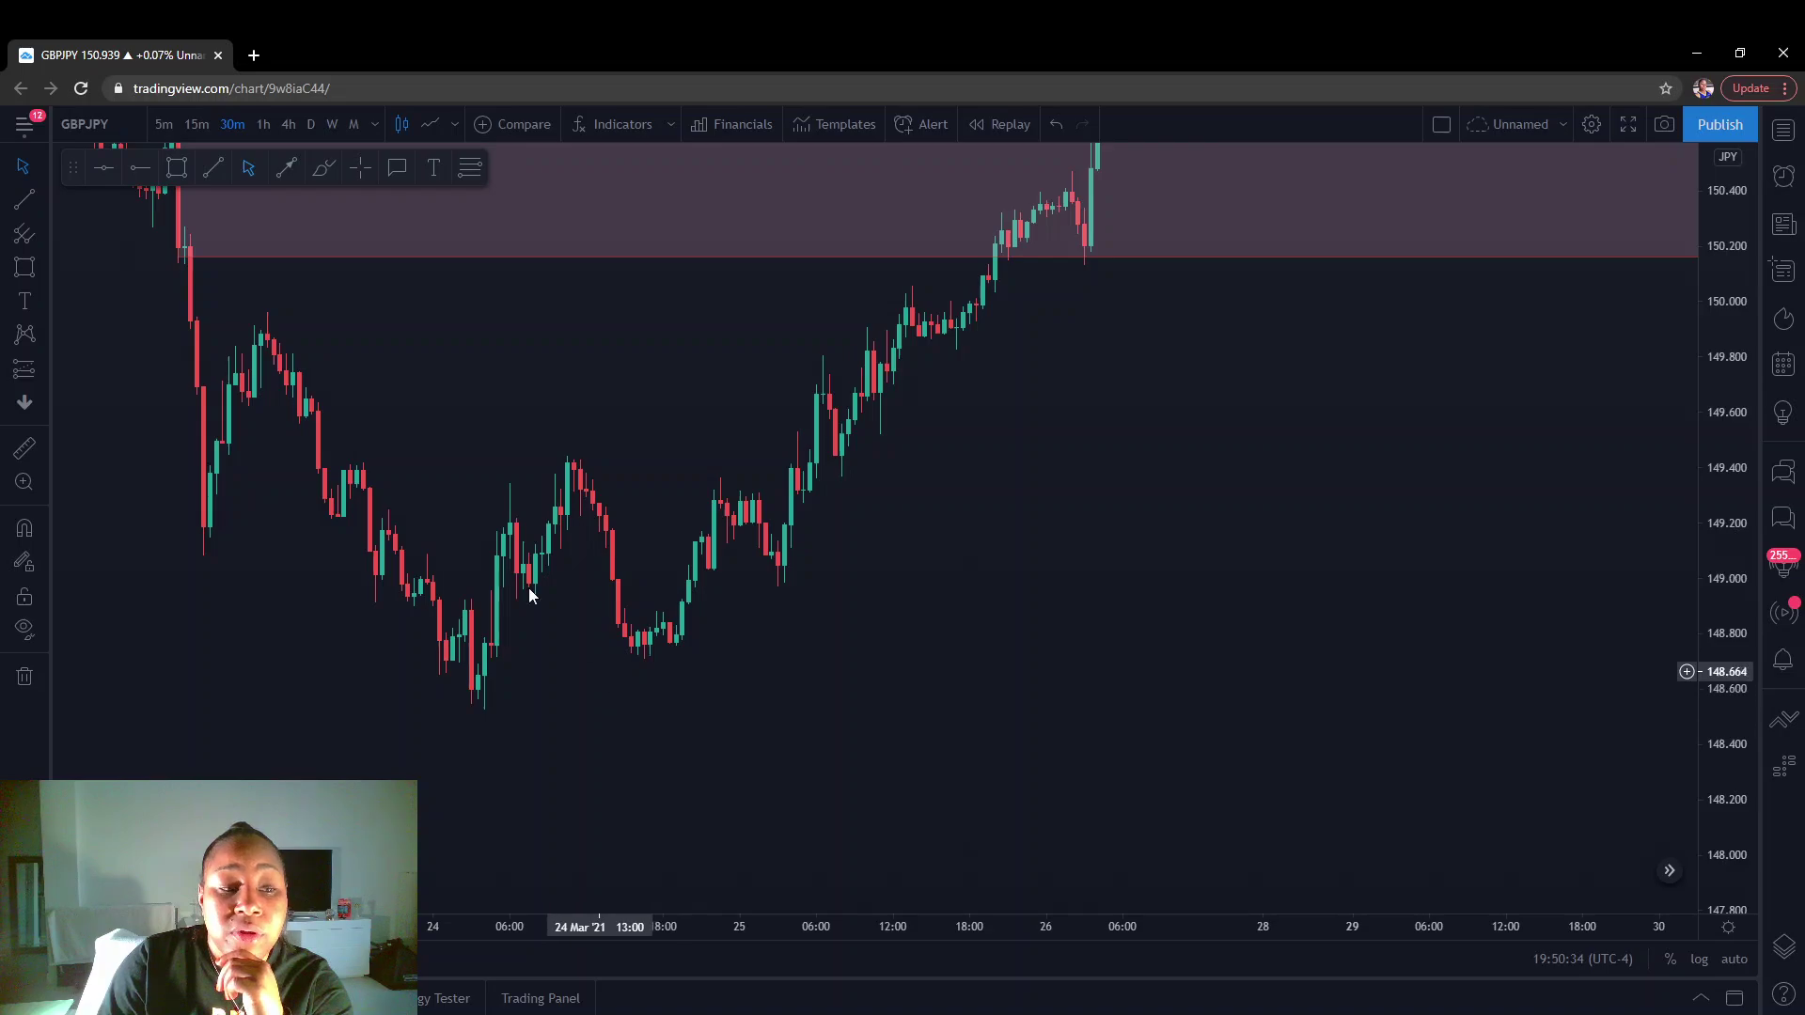
pyautogui.click(177, 168)
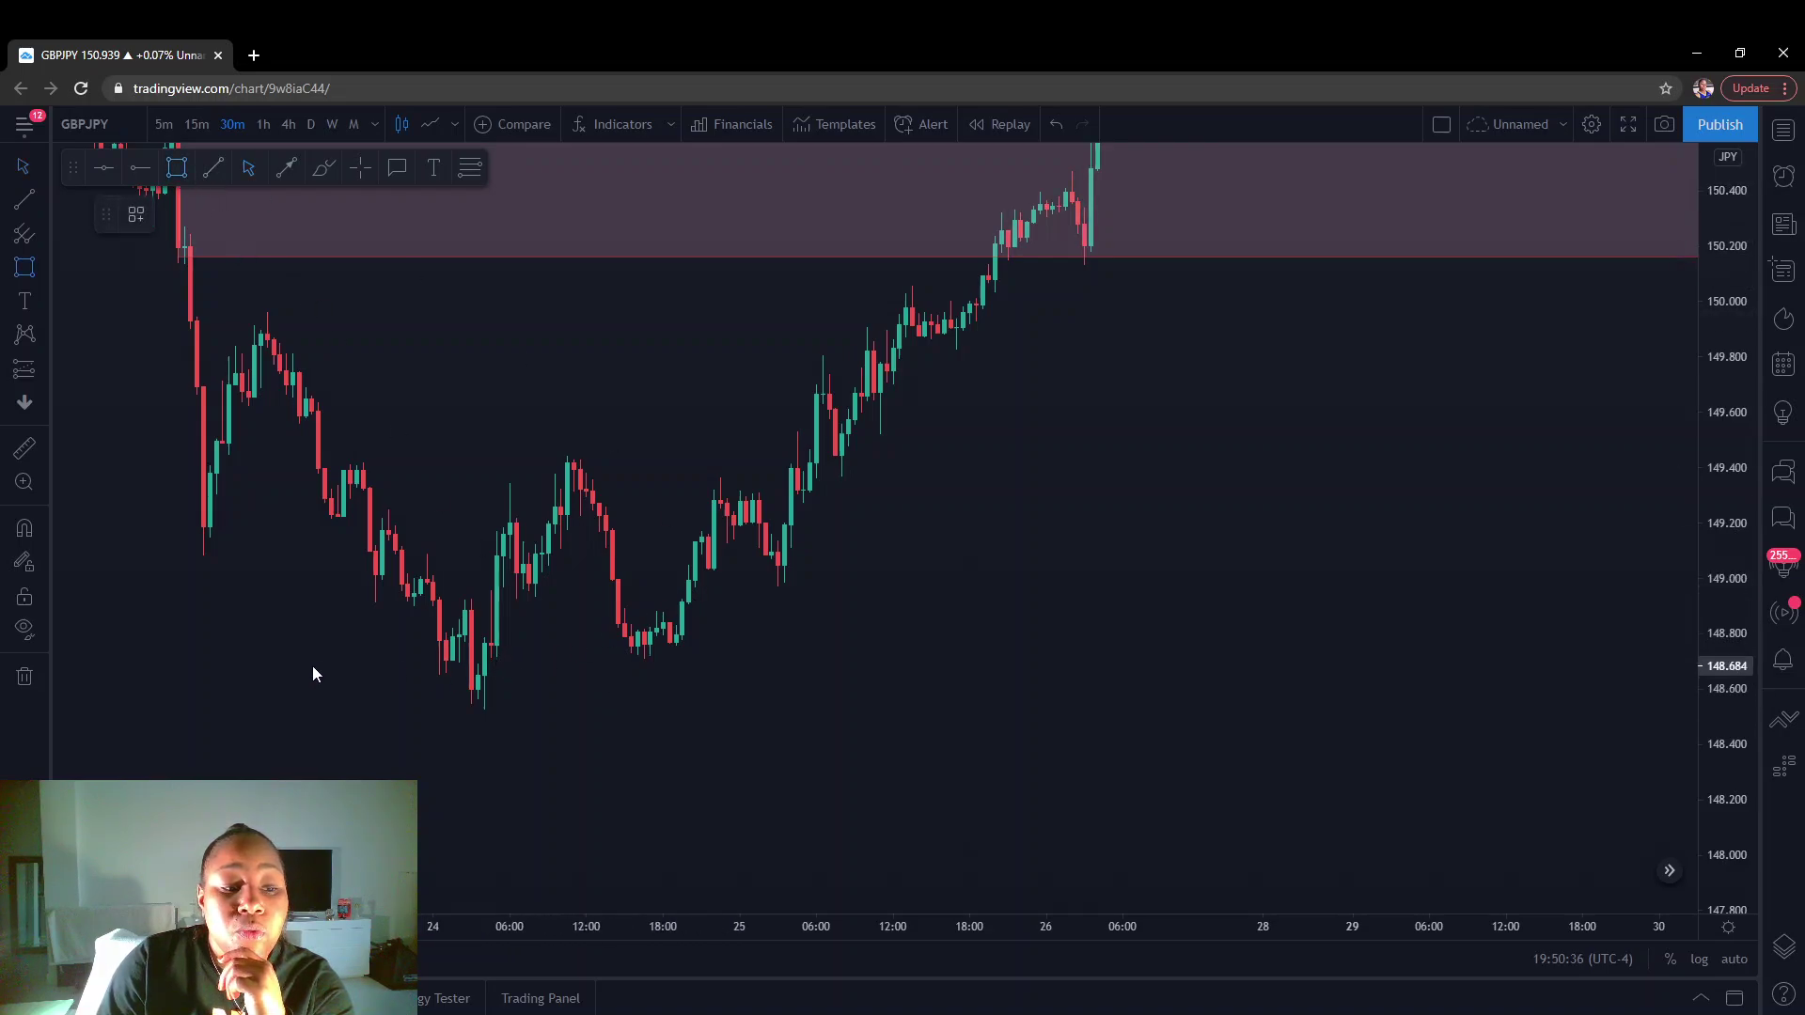
pyautogui.moveTo(241, 660); pyautogui.dragTo(1193, 628)
pyautogui.moveTo(1335, 628); pyautogui.dragTo(1436, 729)
pyautogui.click(1195, 584)
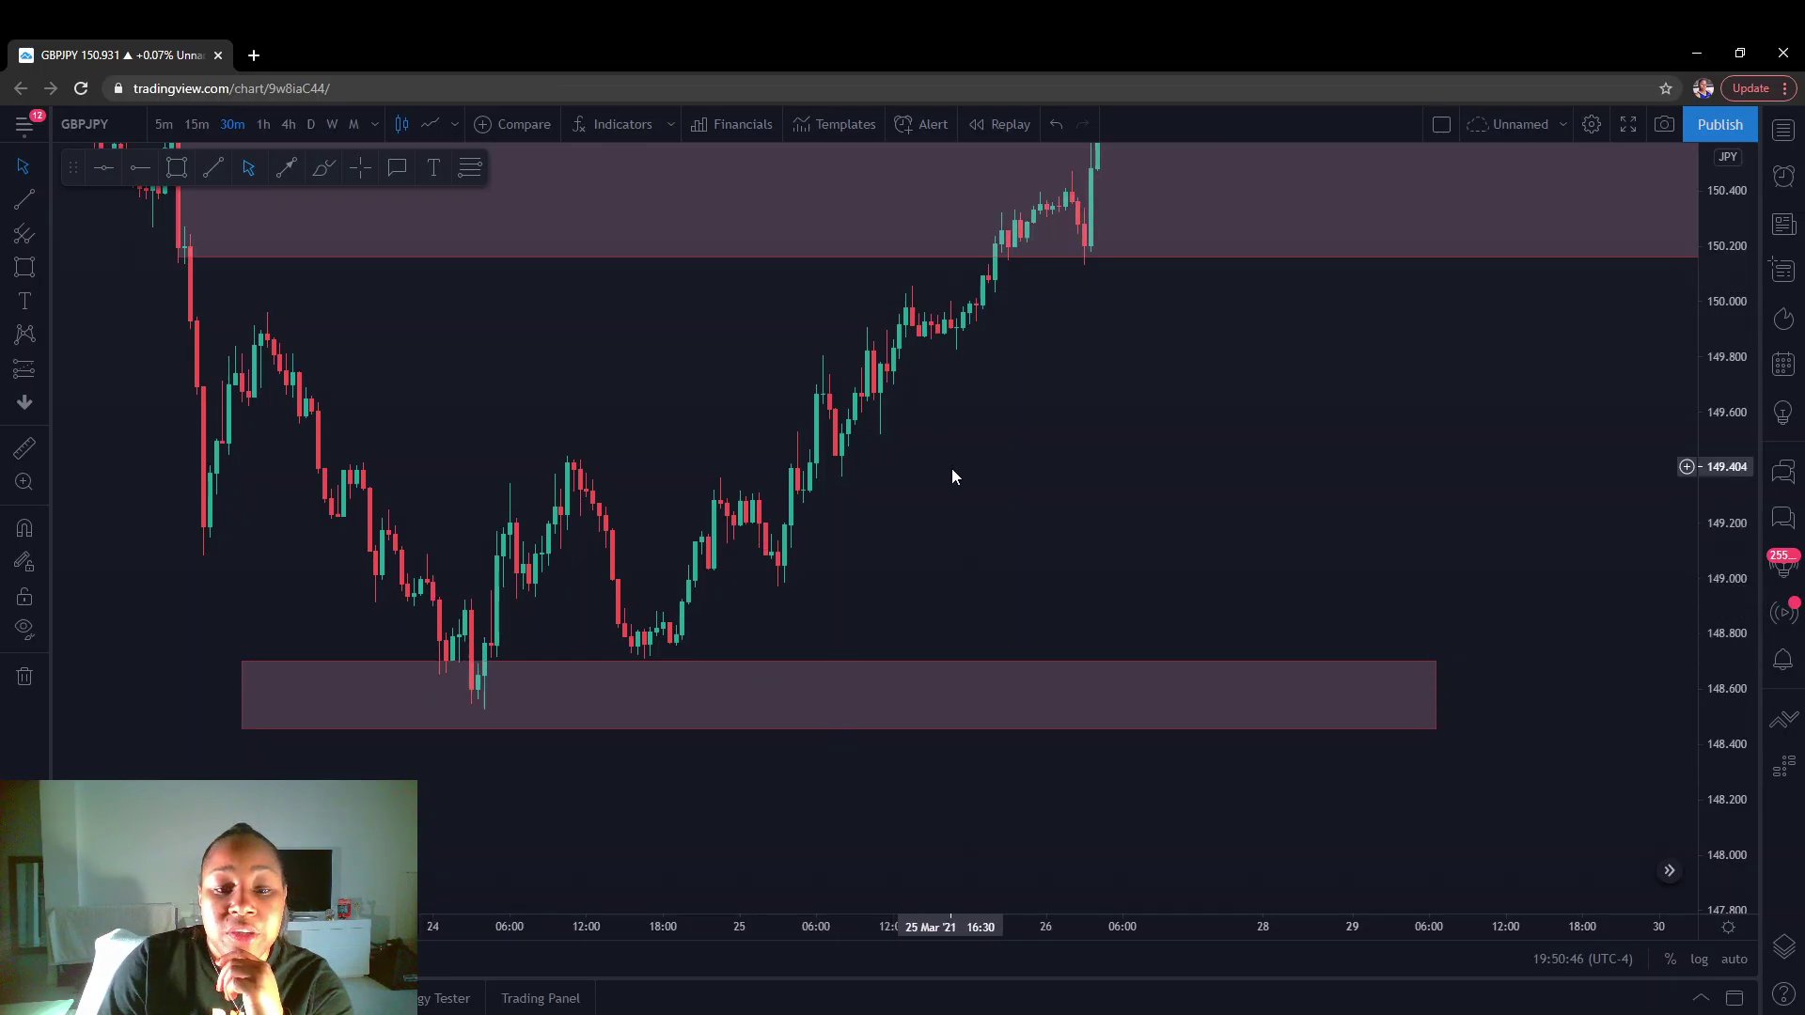
# Draw a rectangle from the 25 March 04:00 breakout candle to about 31 March 14:00, between about 149.42 and 149.11.
pyautogui.moveTo(876, 554); pyautogui.dragTo(830, 615)
pyautogui.moveTo(1098, 380); pyautogui.dragTo(1053, 663)
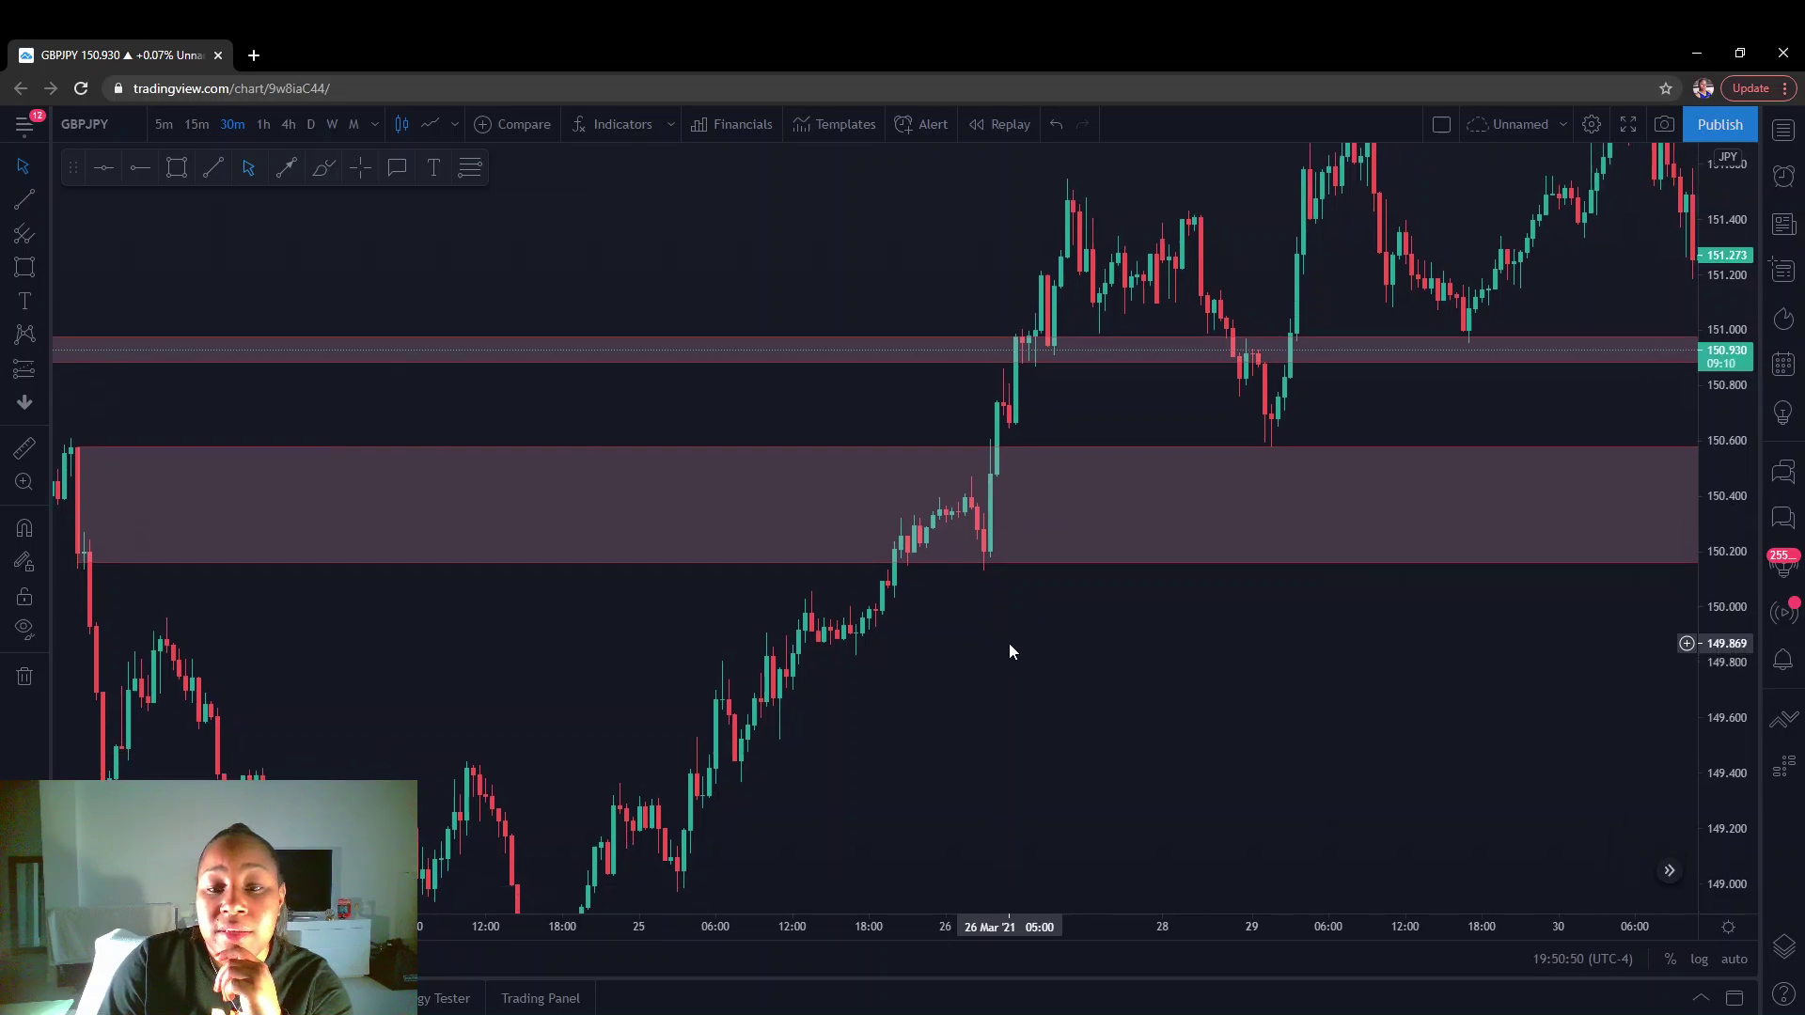
pyautogui.moveTo(1035, 636); pyautogui.dragTo(1056, 491)
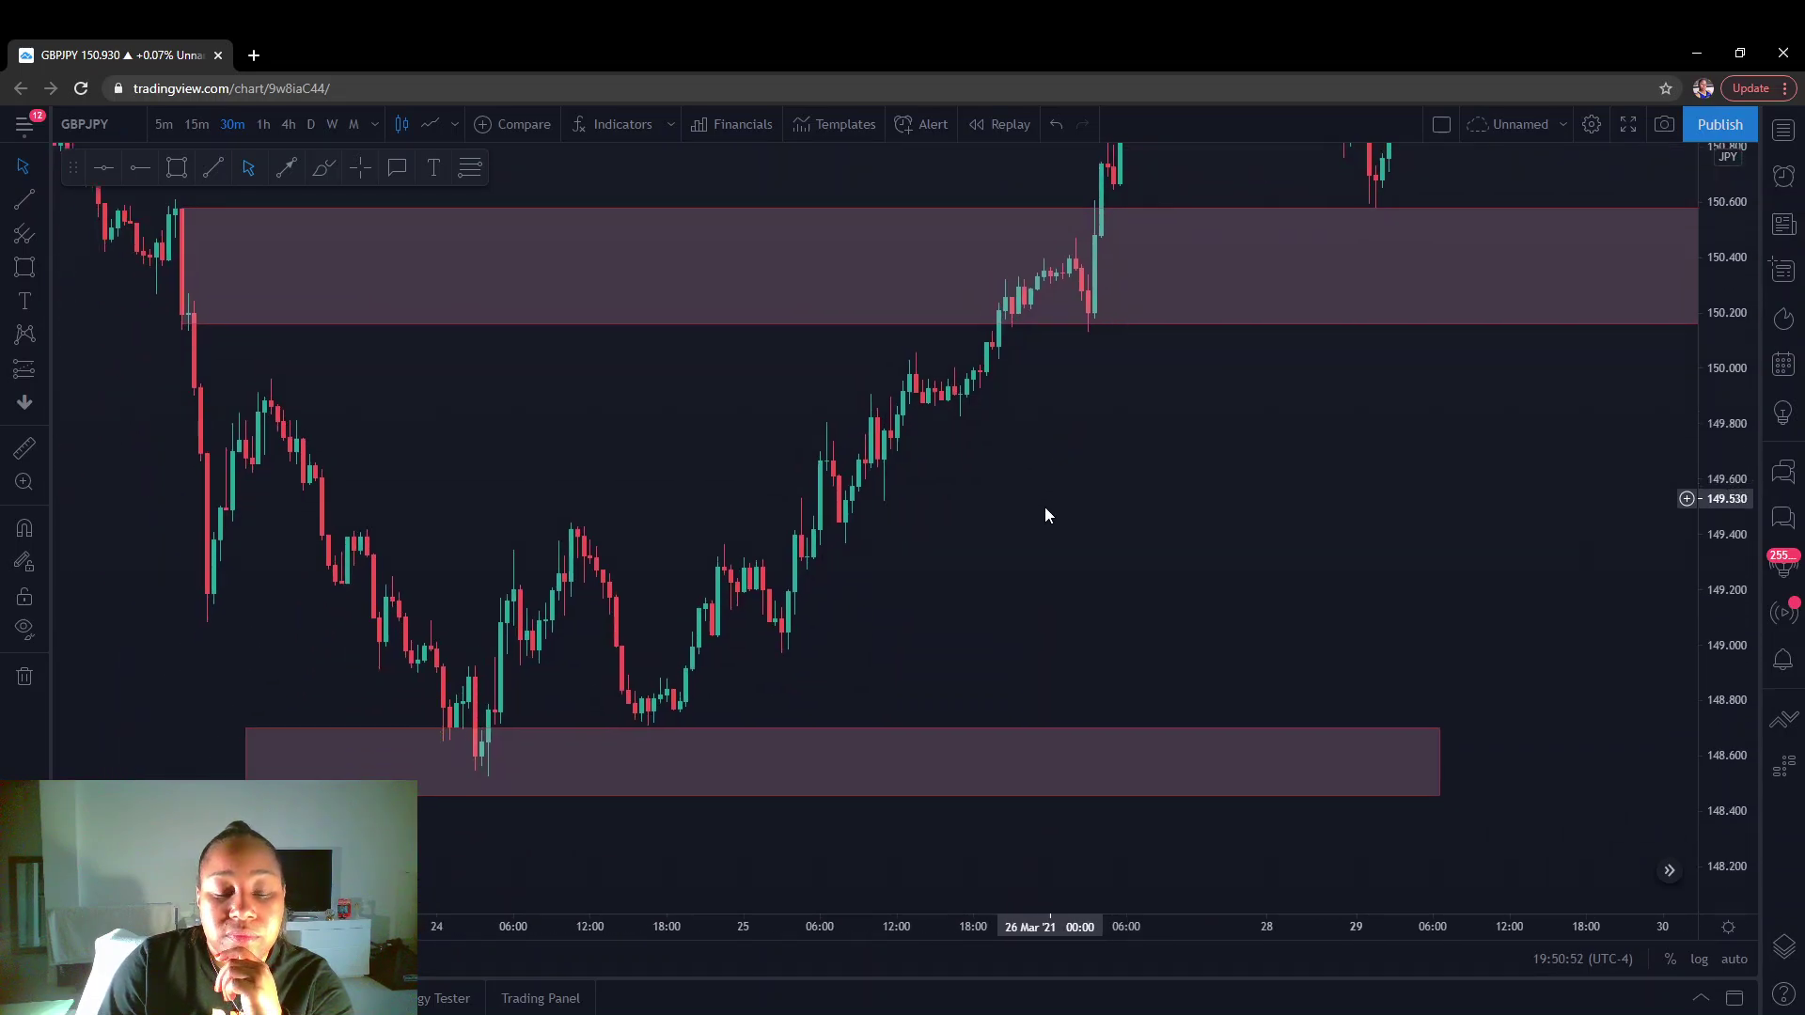
pyautogui.moveTo(930, 555); pyautogui.dragTo(935, 584)
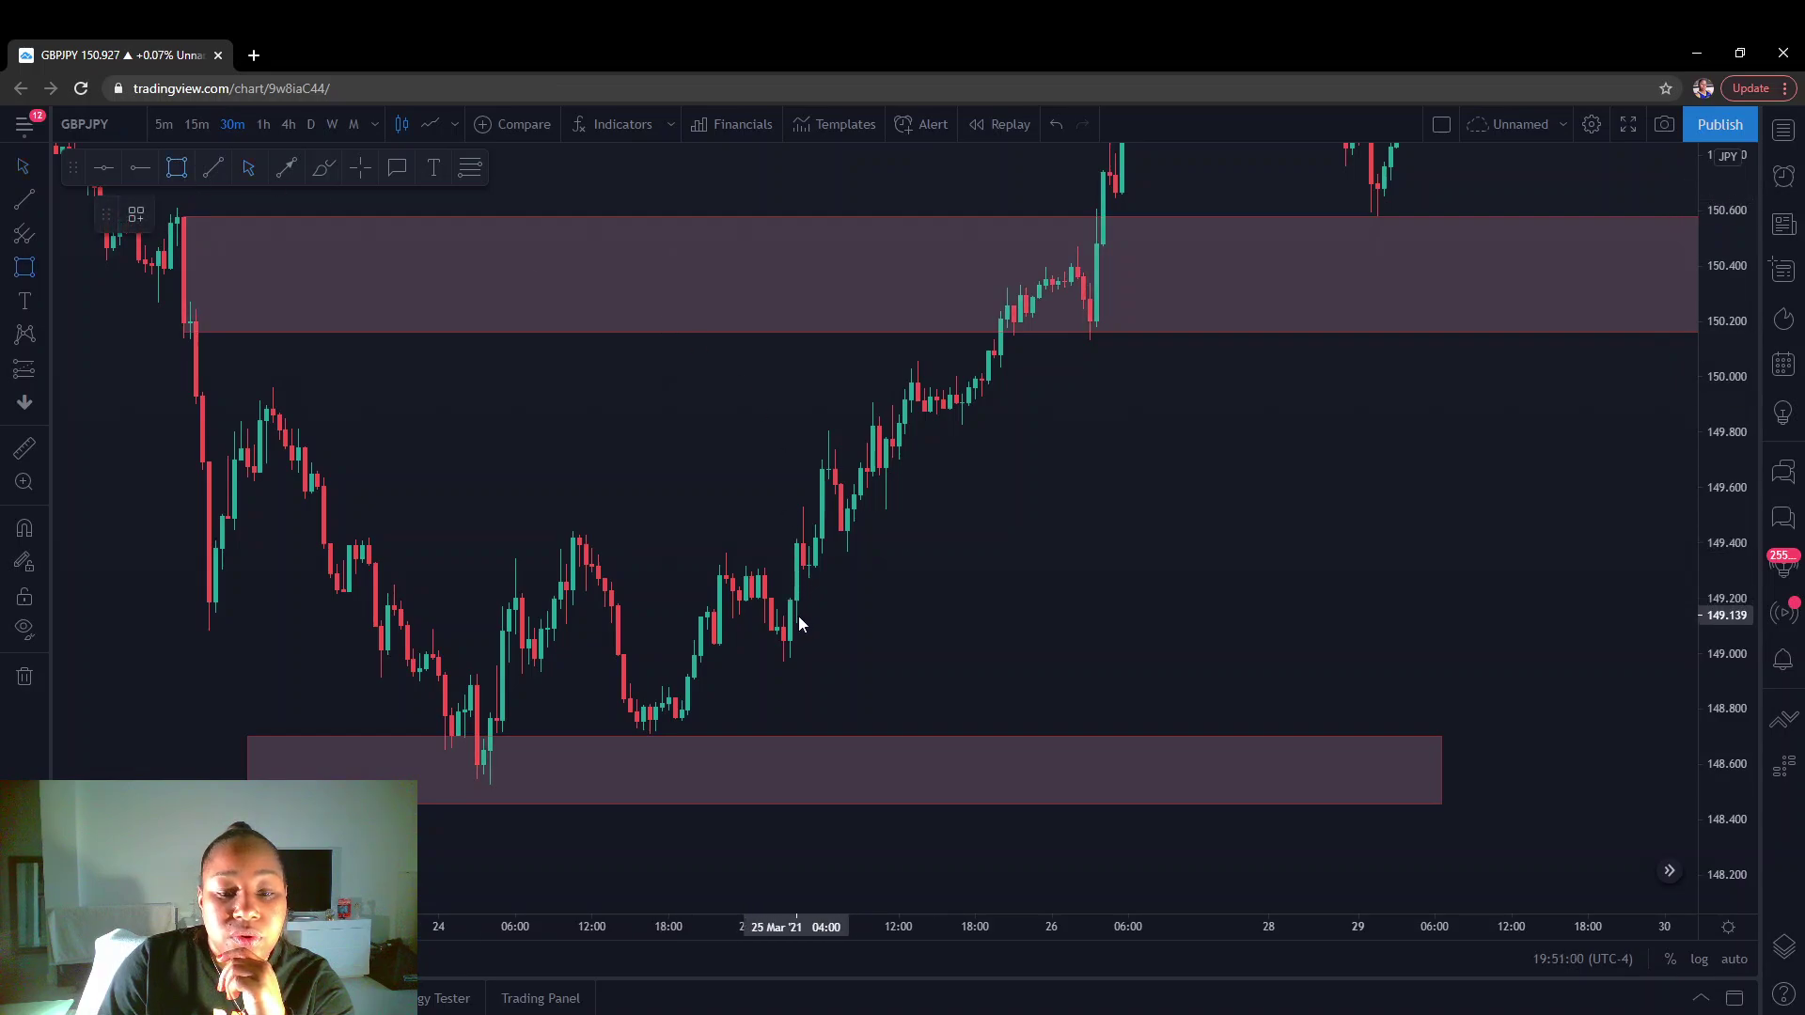
pyautogui.moveTo(798, 615)
pyautogui.mouseDown()
pyautogui.moveTo(808, 515)
pyautogui.moveTo(460, 526)
pyautogui.moveTo(832, 567)
pyautogui.moveTo(849, 533)
pyautogui.moveTo(846, 587)
pyautogui.moveTo(798, 631)
pyautogui.moveTo(798, 543)
pyautogui.moveTo(1531, 555)
pyautogui.moveTo(1553, 536)
pyautogui.mouseUp()
pyautogui.moveTo(1495, 484); pyautogui.dragTo(1595, 636)
pyautogui.moveTo(1434, 747); pyautogui.dragTo(1156, 753)
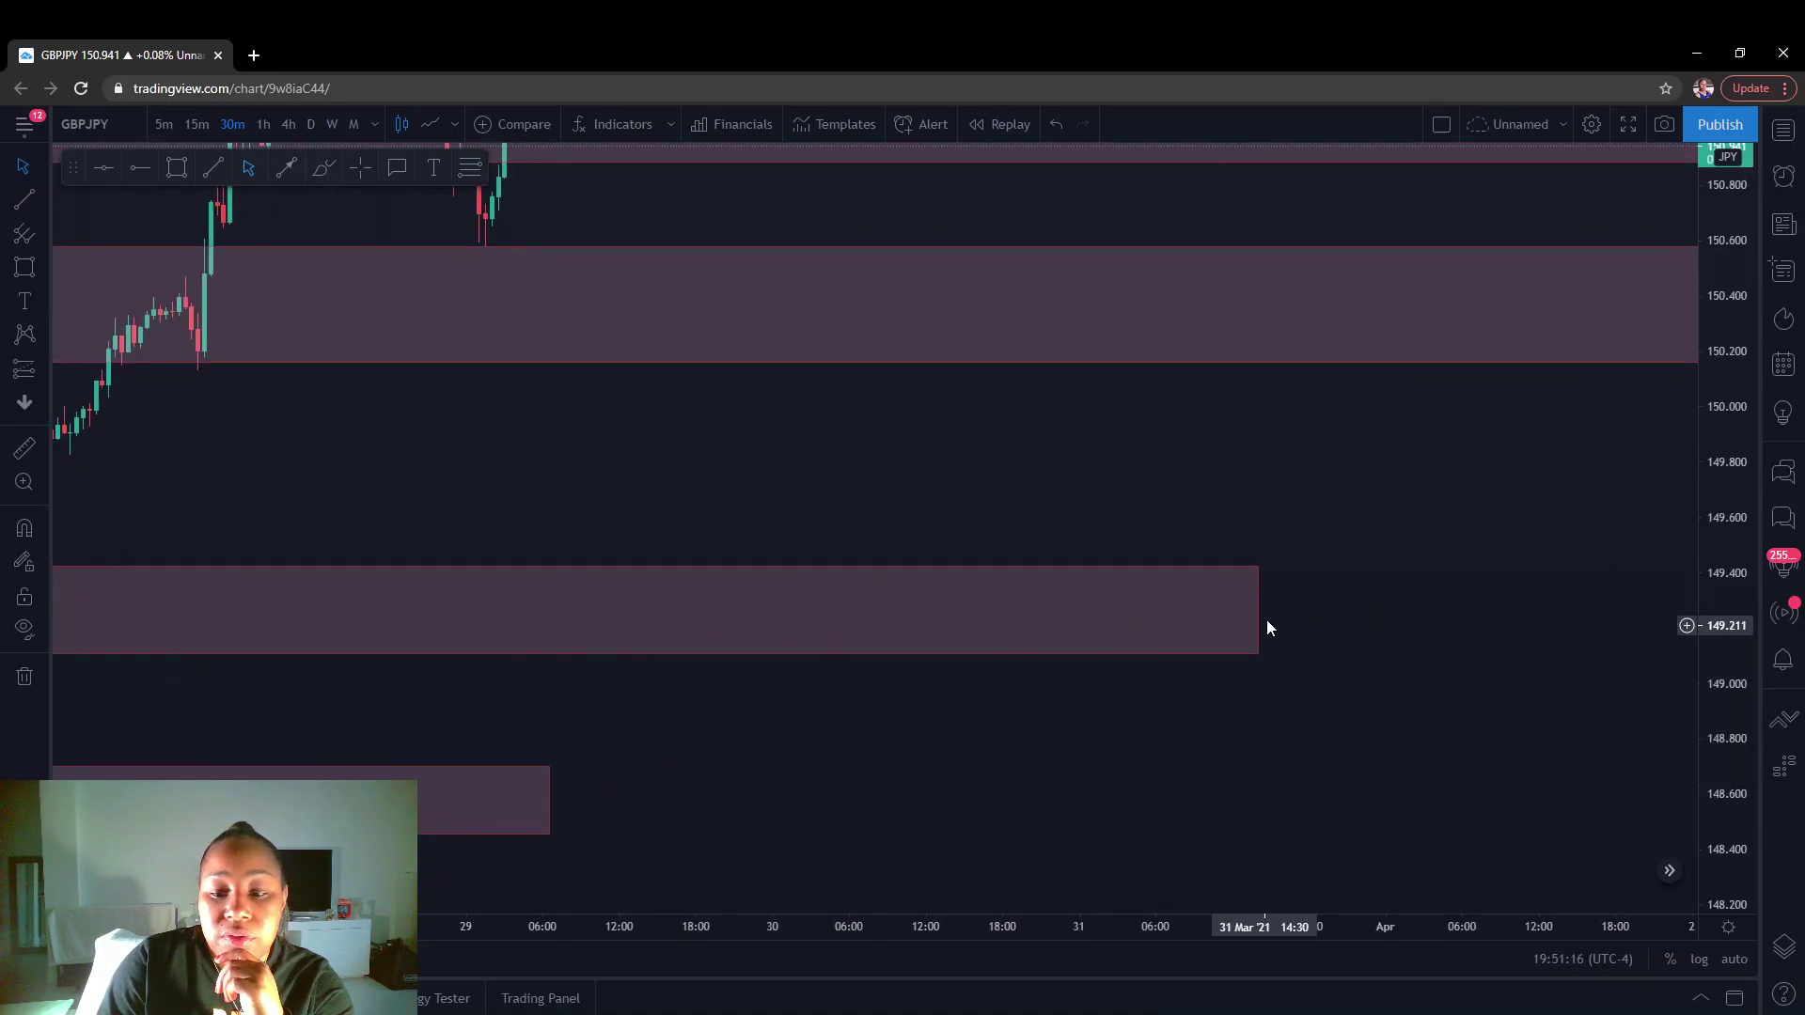
# Extend the 149.42–149.11 rectangle past the latest candles to about 12 April.
pyautogui.moveTo(1264, 620); pyautogui.dragTo(1624, 611)
pyautogui.click(1370, 830)
pyautogui.scroll(-3, 889, 717)
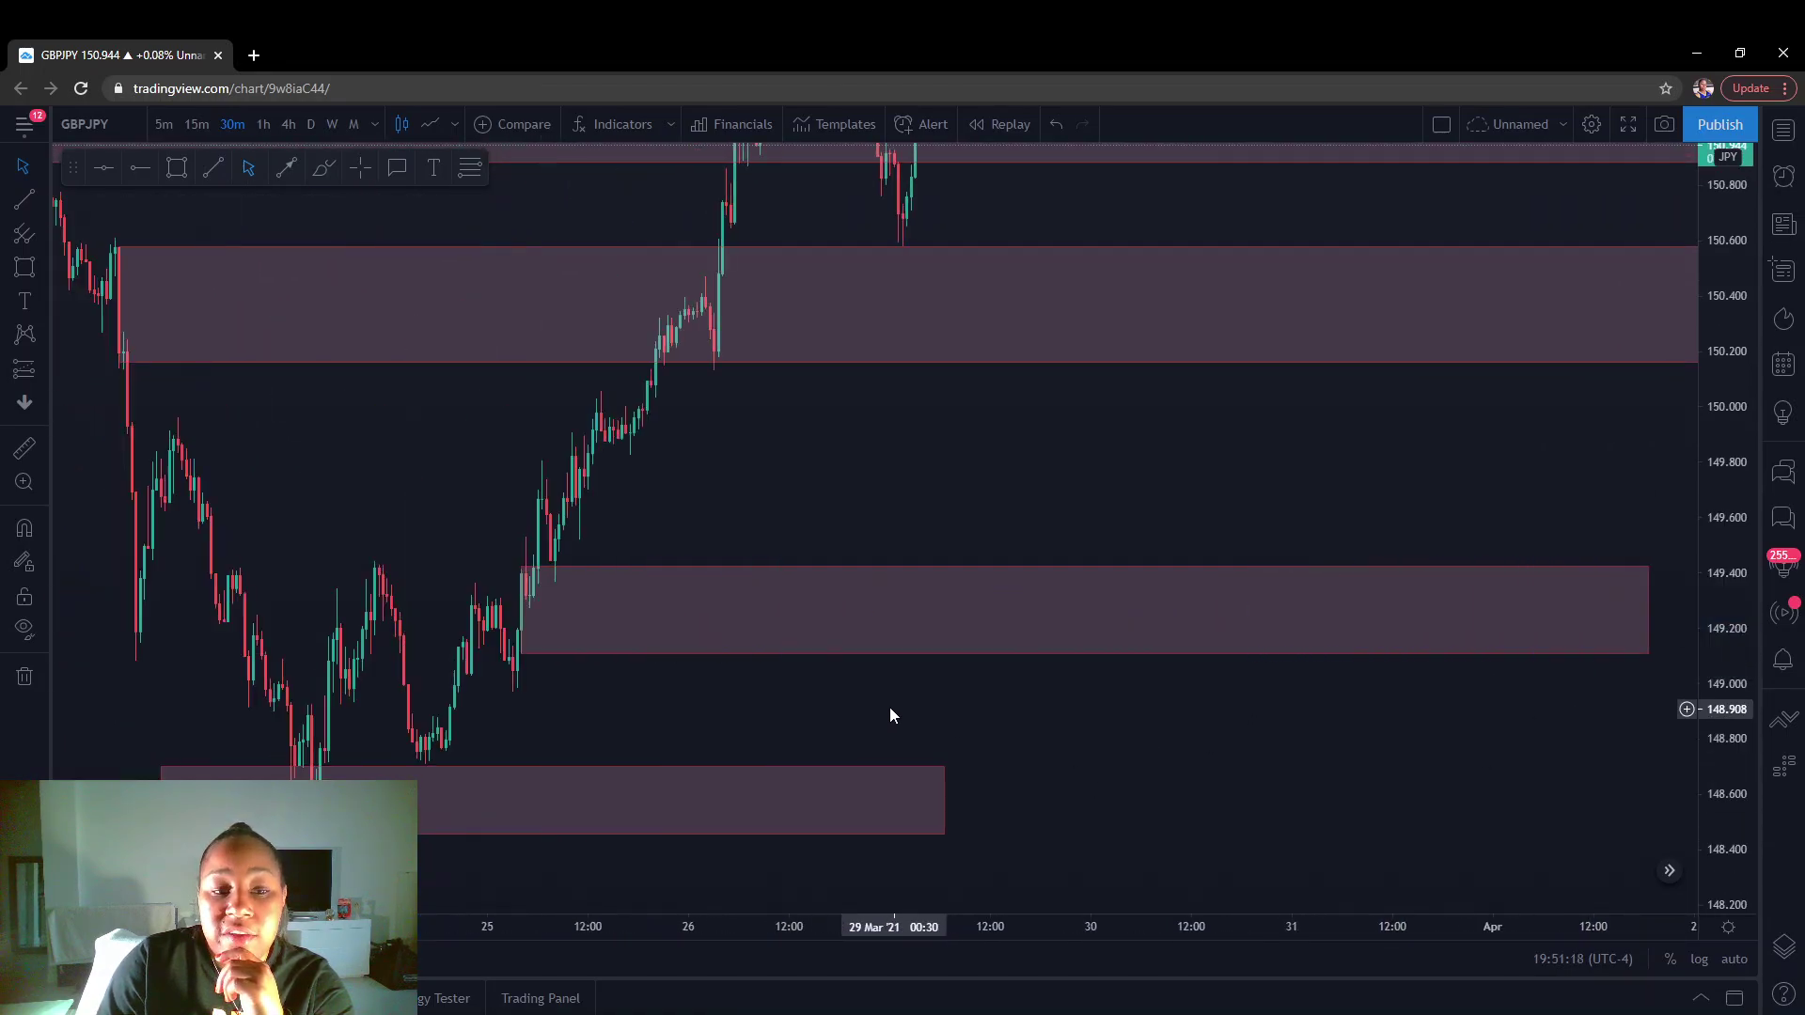
pyautogui.moveTo(1405, 330); pyautogui.dragTo(850, 532)
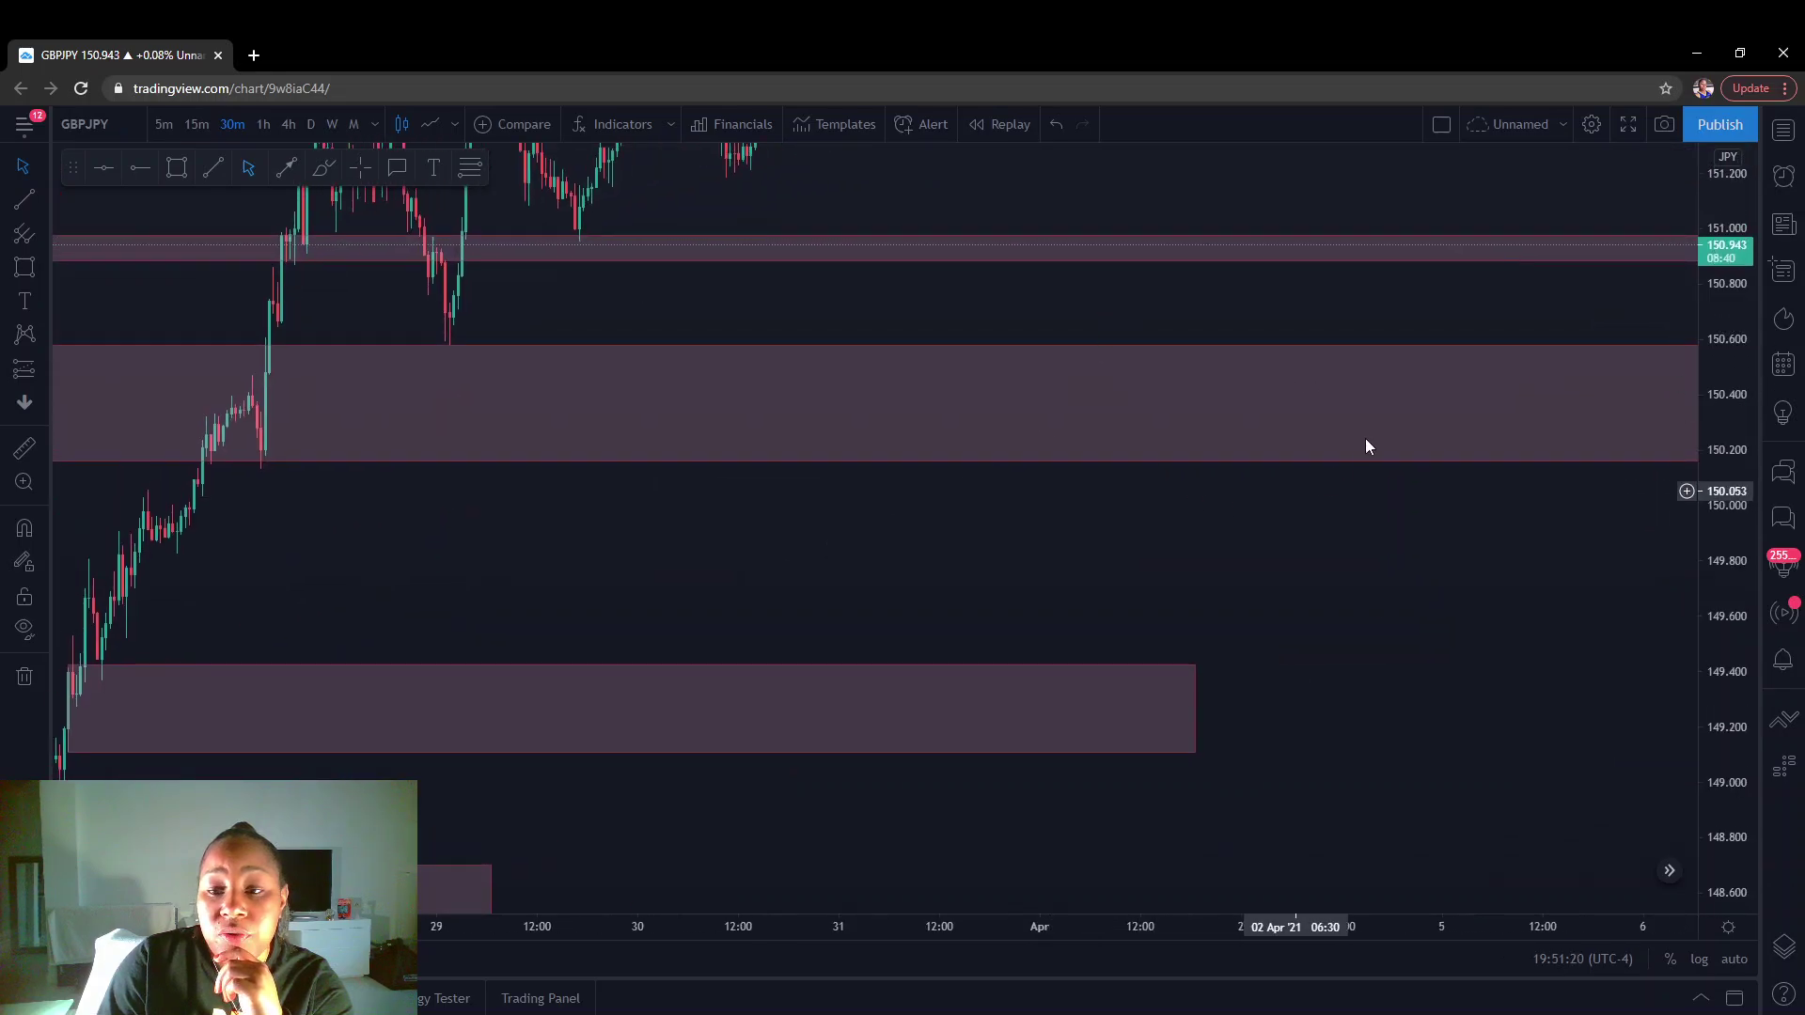
pyautogui.moveTo(1164, 782); pyautogui.dragTo(605, 673)
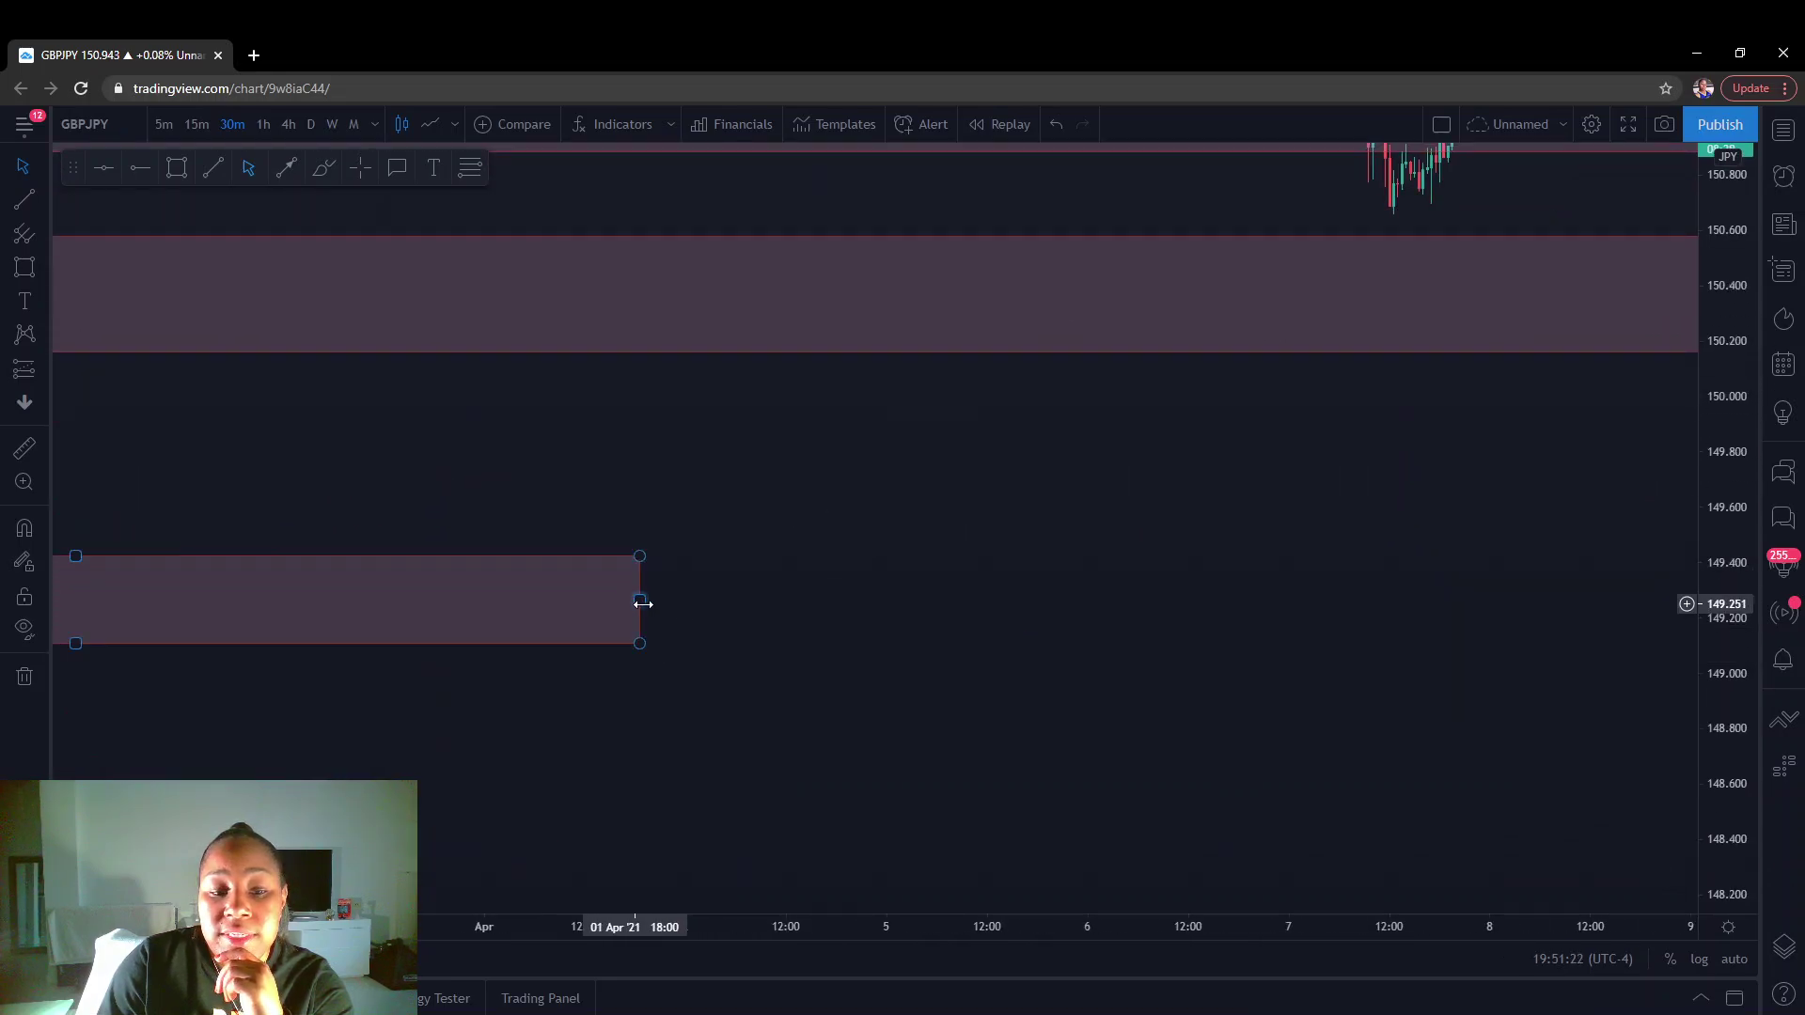
pyautogui.moveTo(642, 604); pyautogui.dragTo(1595, 612)
pyautogui.moveTo(1429, 455); pyautogui.dragTo(838, 536)
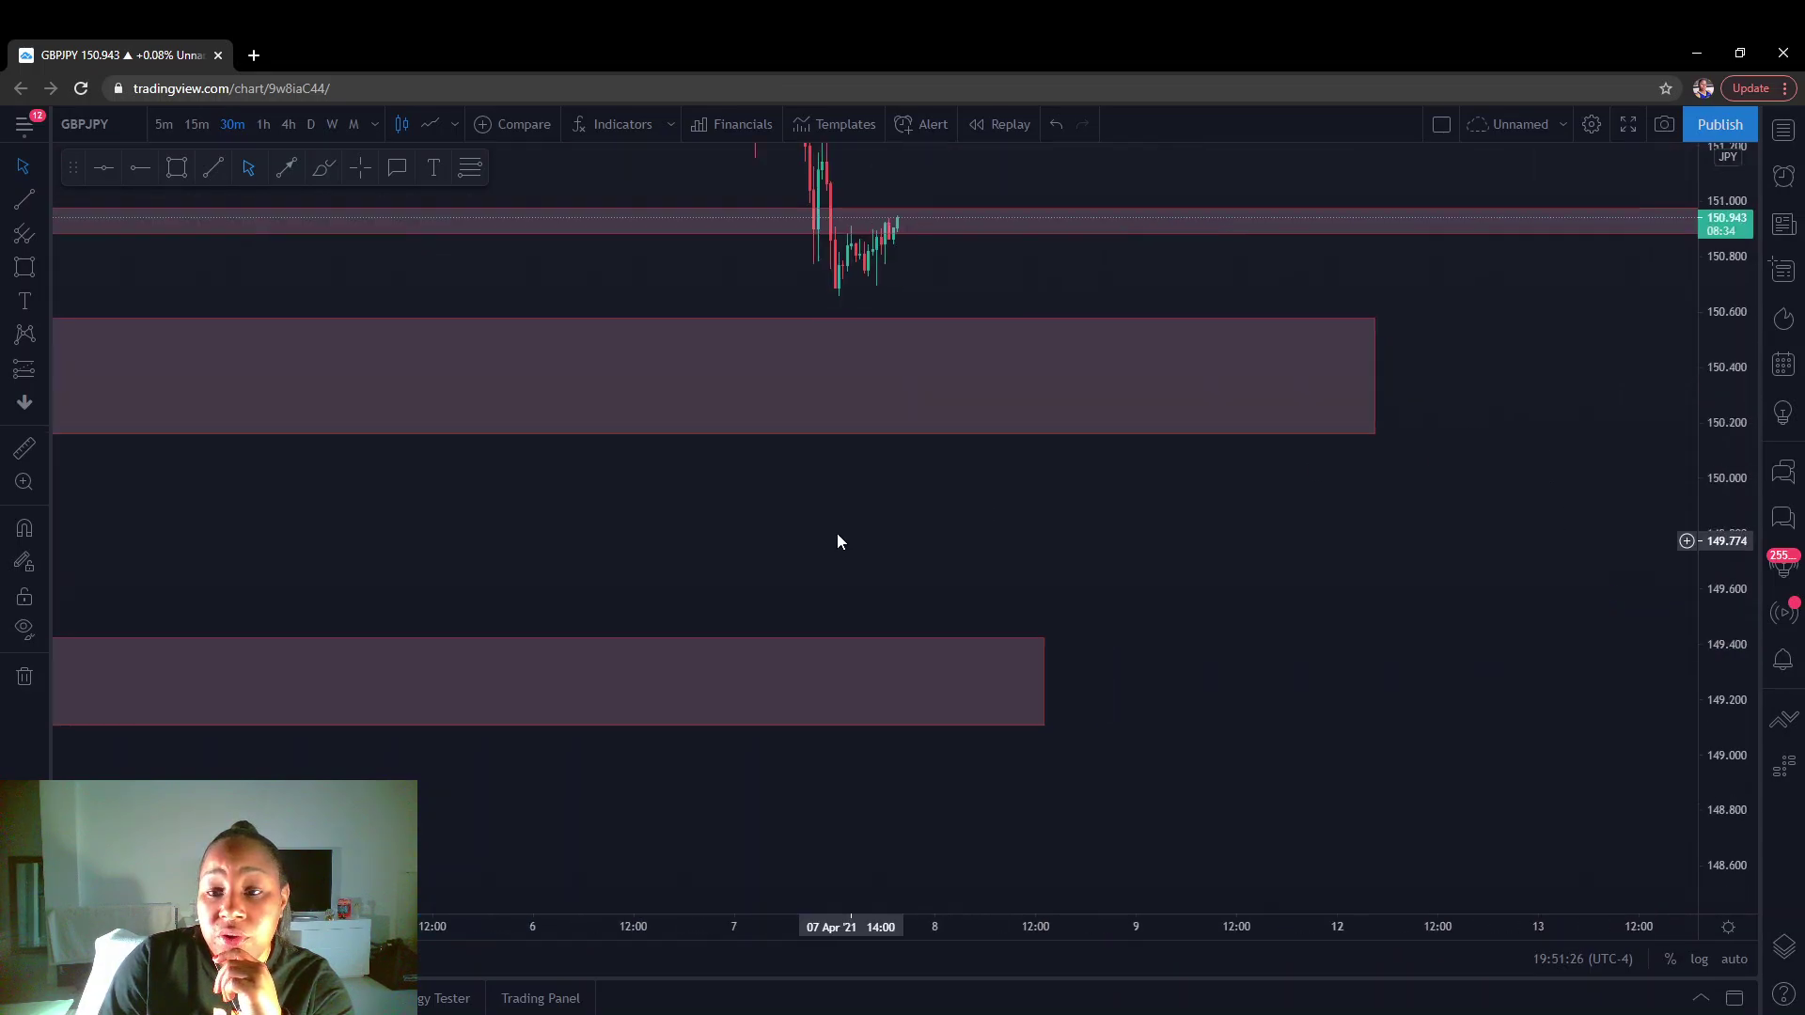
pyautogui.moveTo(1044, 685); pyautogui.dragTo(1462, 675)
pyautogui.click(1463, 675)
pyautogui.scroll(-8, 685, 515)
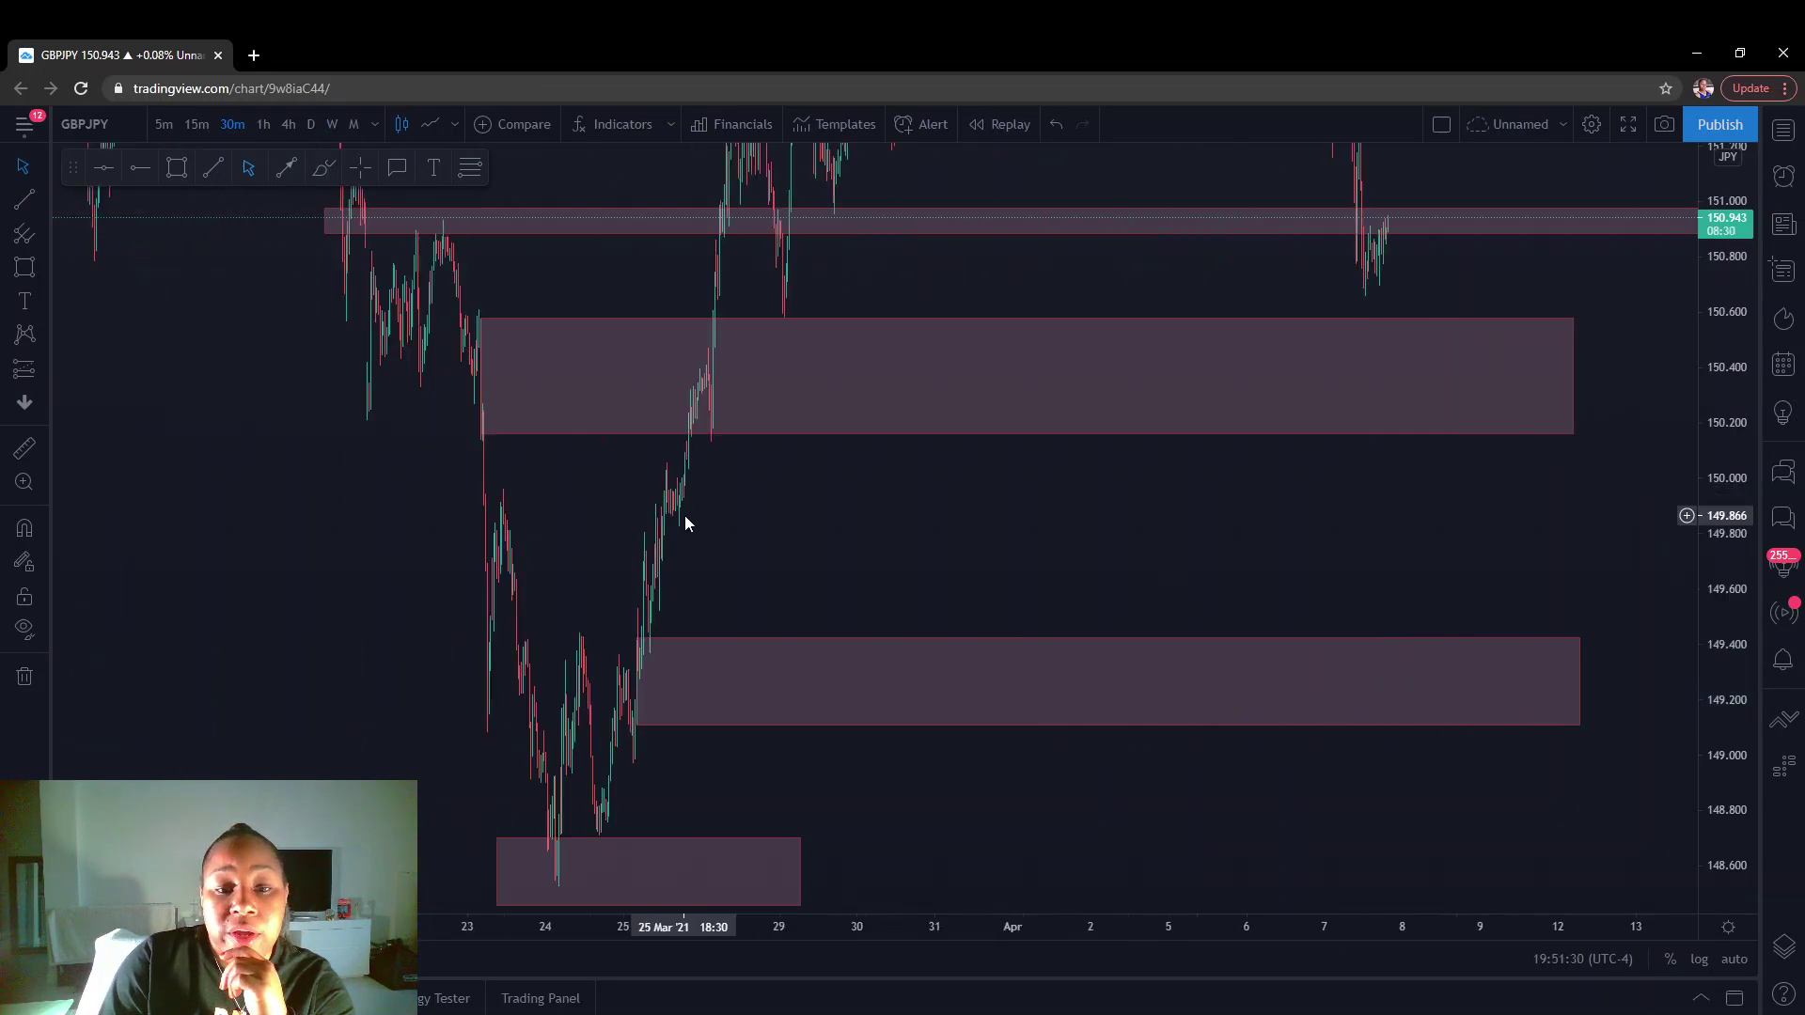
# Examine the marked zones against the late March lows, the rally to early April and the latest decline.
pyautogui.scroll(3, 940, 766)
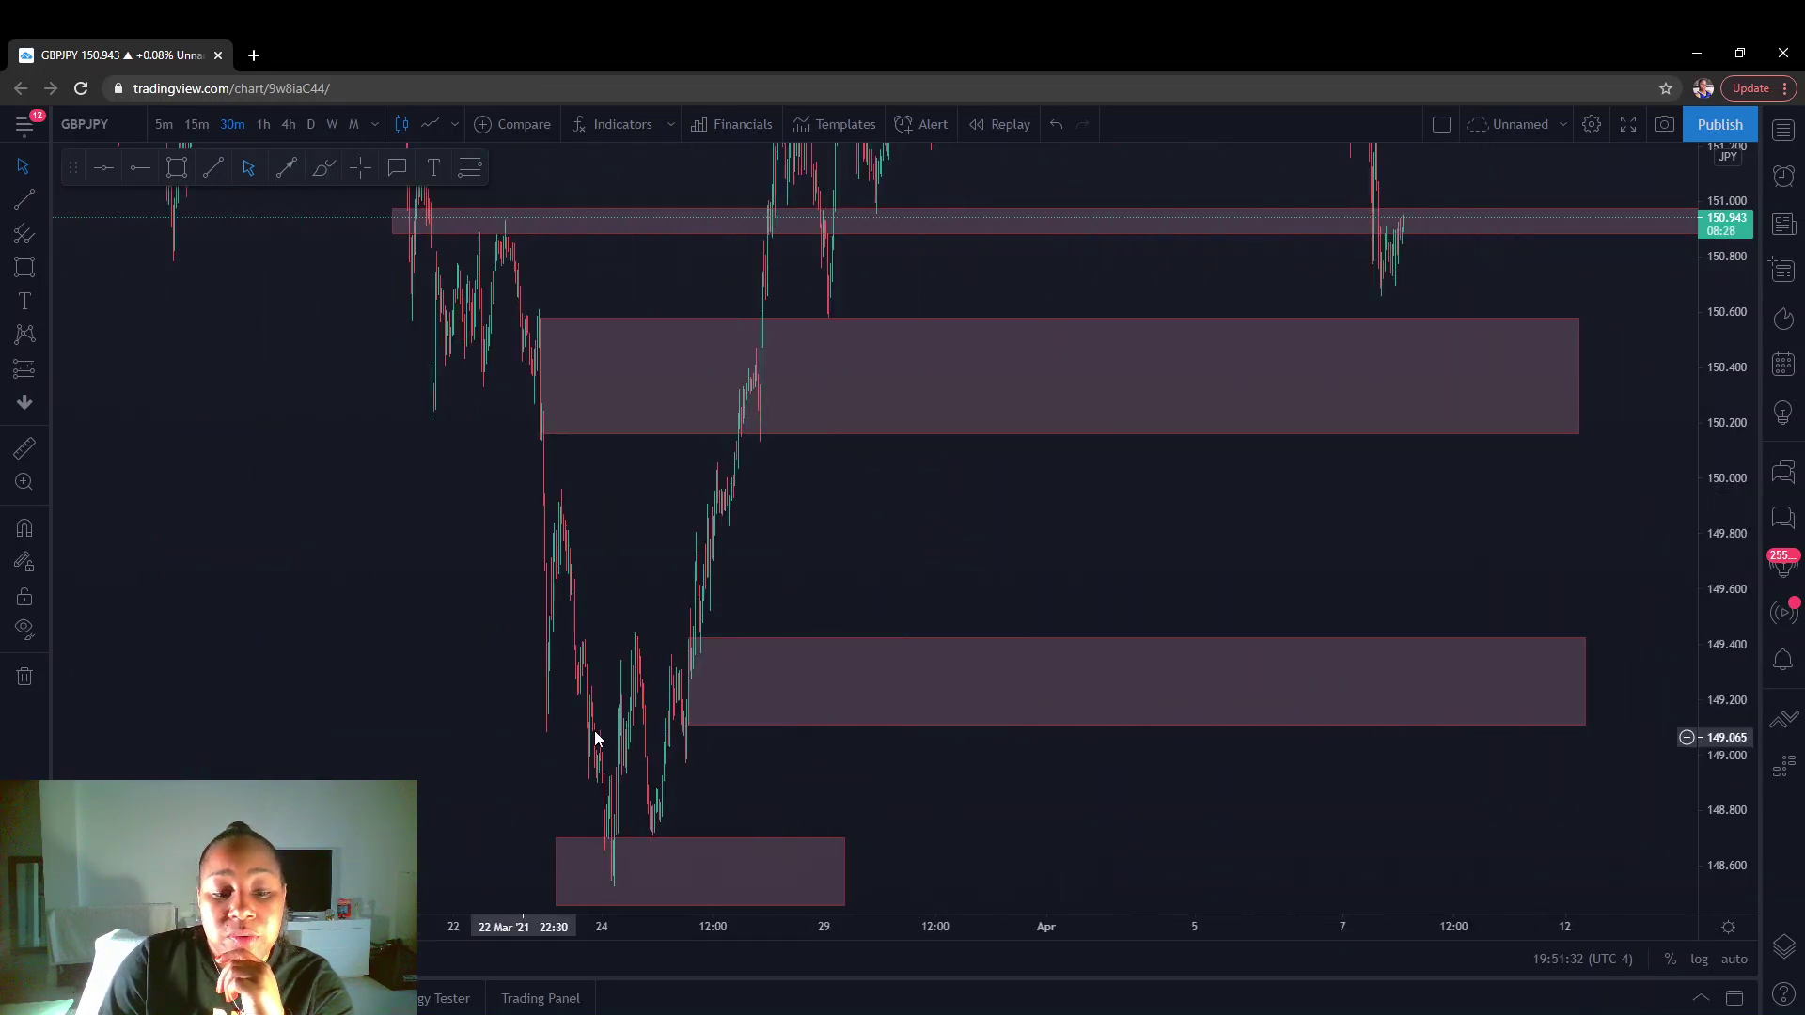
pyautogui.moveTo(796, 776); pyautogui.dragTo(871, 633)
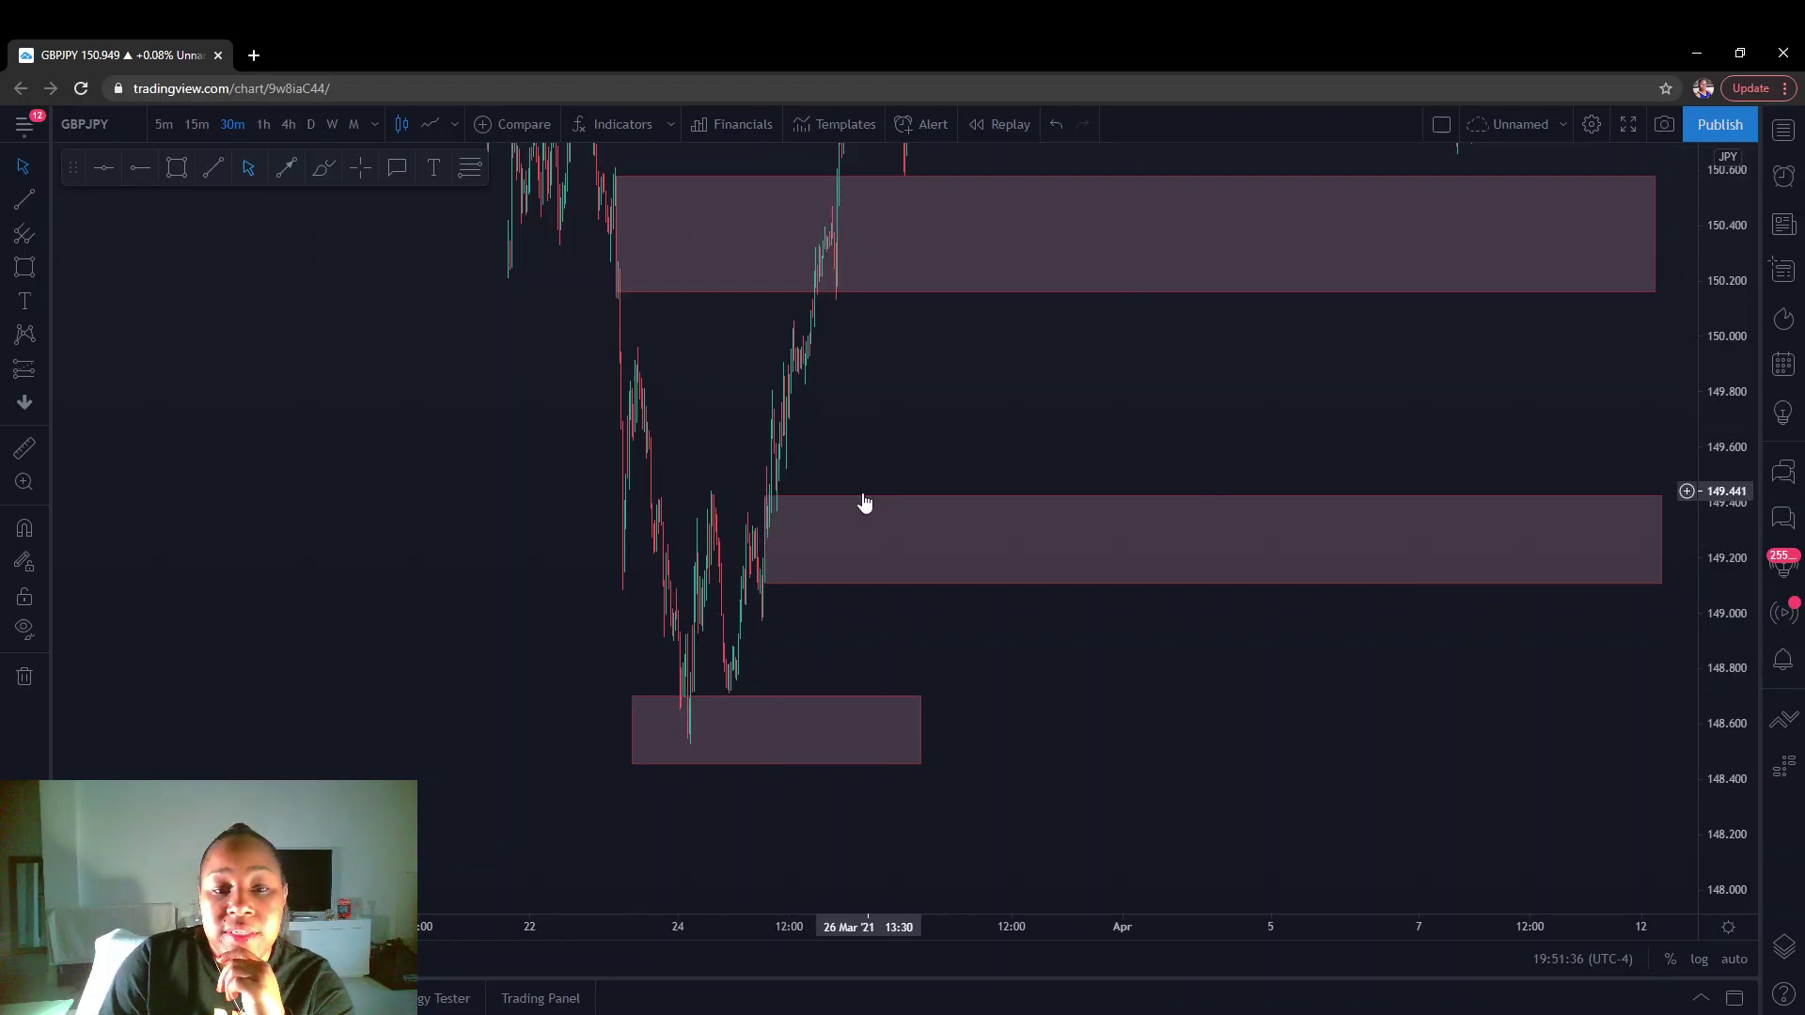
pyautogui.scroll(4, 866, 504)
pyautogui.moveTo(630, 462); pyautogui.dragTo(1040, 419)
pyautogui.scroll(3, 1015, 468)
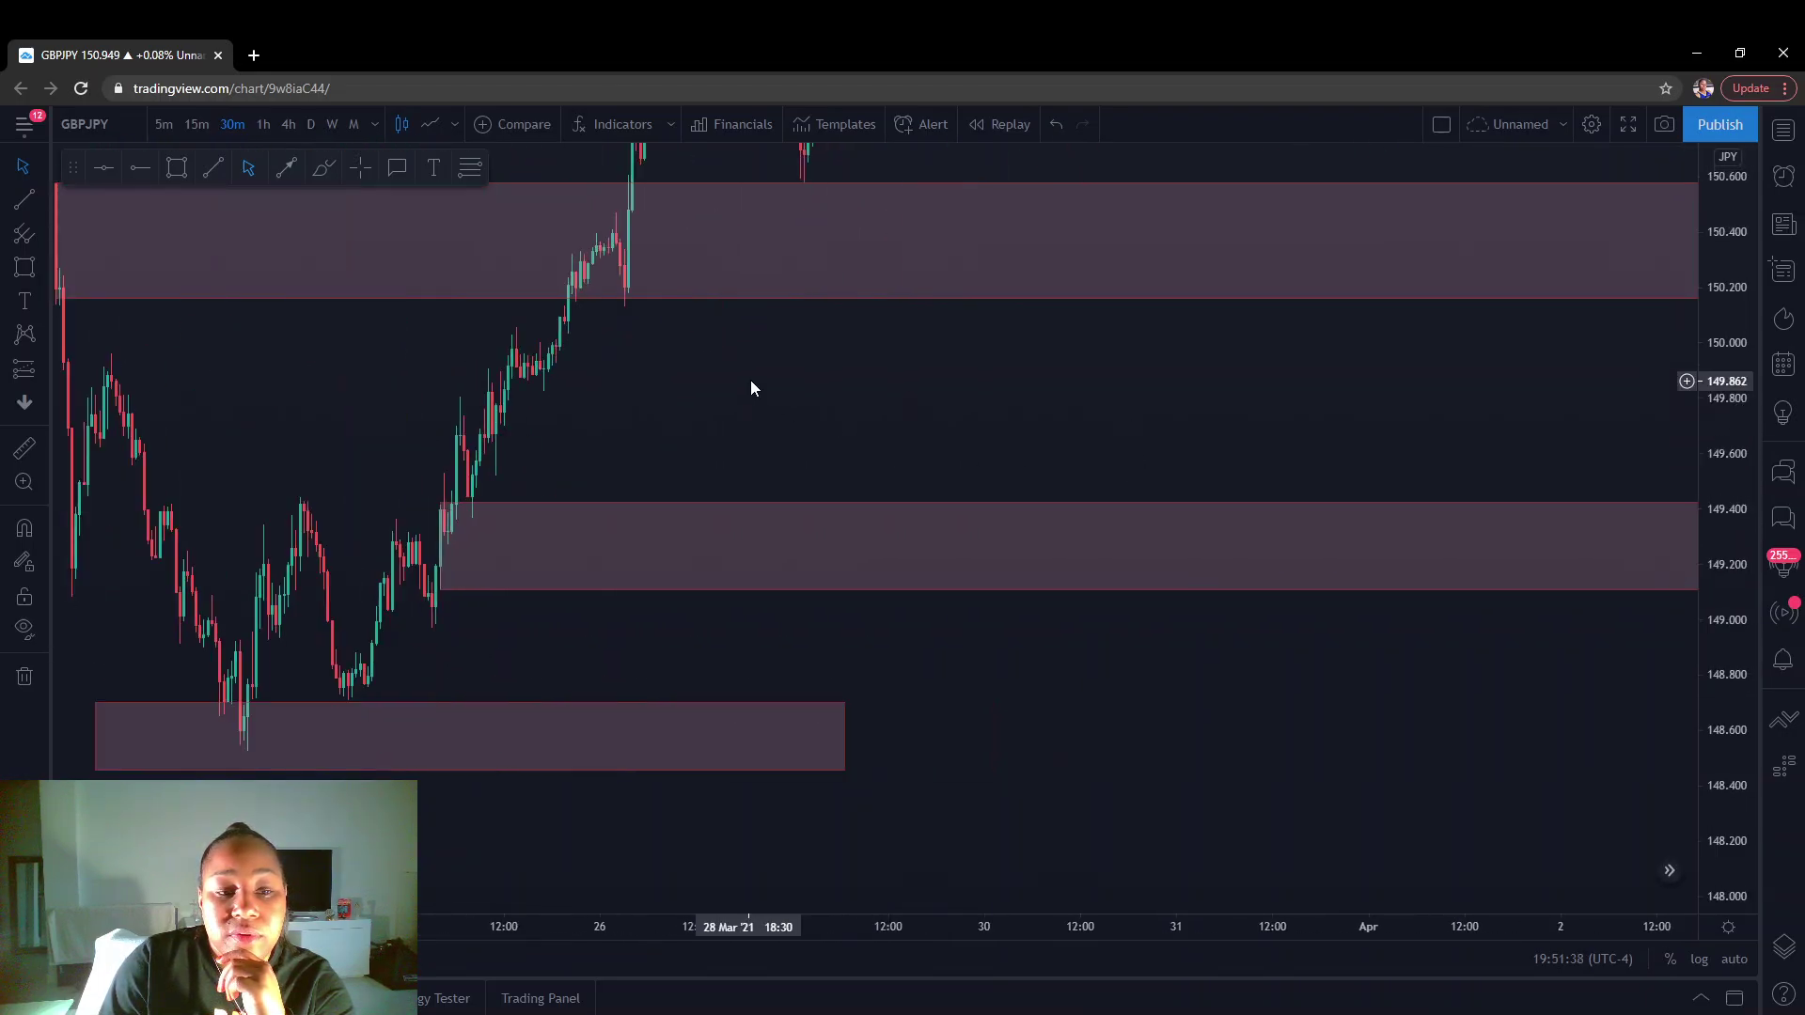
pyautogui.moveTo(893, 386); pyautogui.dragTo(681, 624)
pyautogui.scroll(-2, 1135, 617)
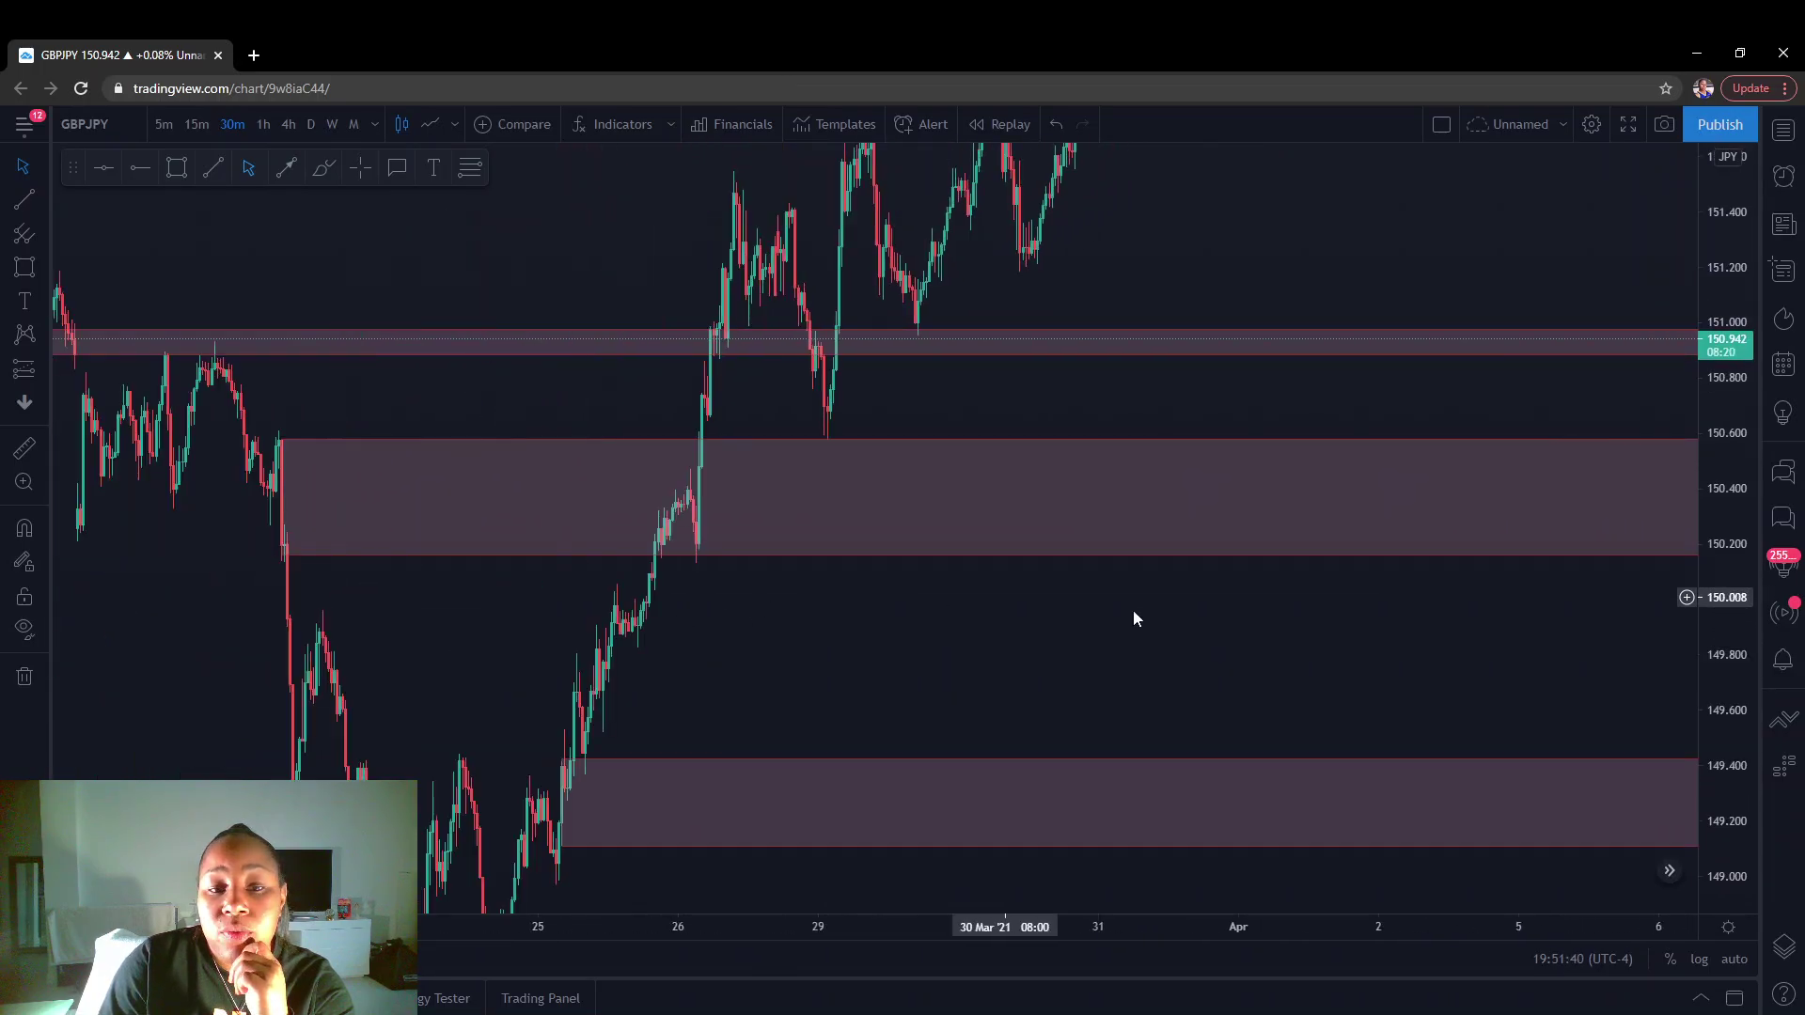
pyautogui.moveTo(1726, 537); pyautogui.dragTo(1726, 611)
pyautogui.moveTo(1442, 351); pyautogui.dragTo(1434, 624)
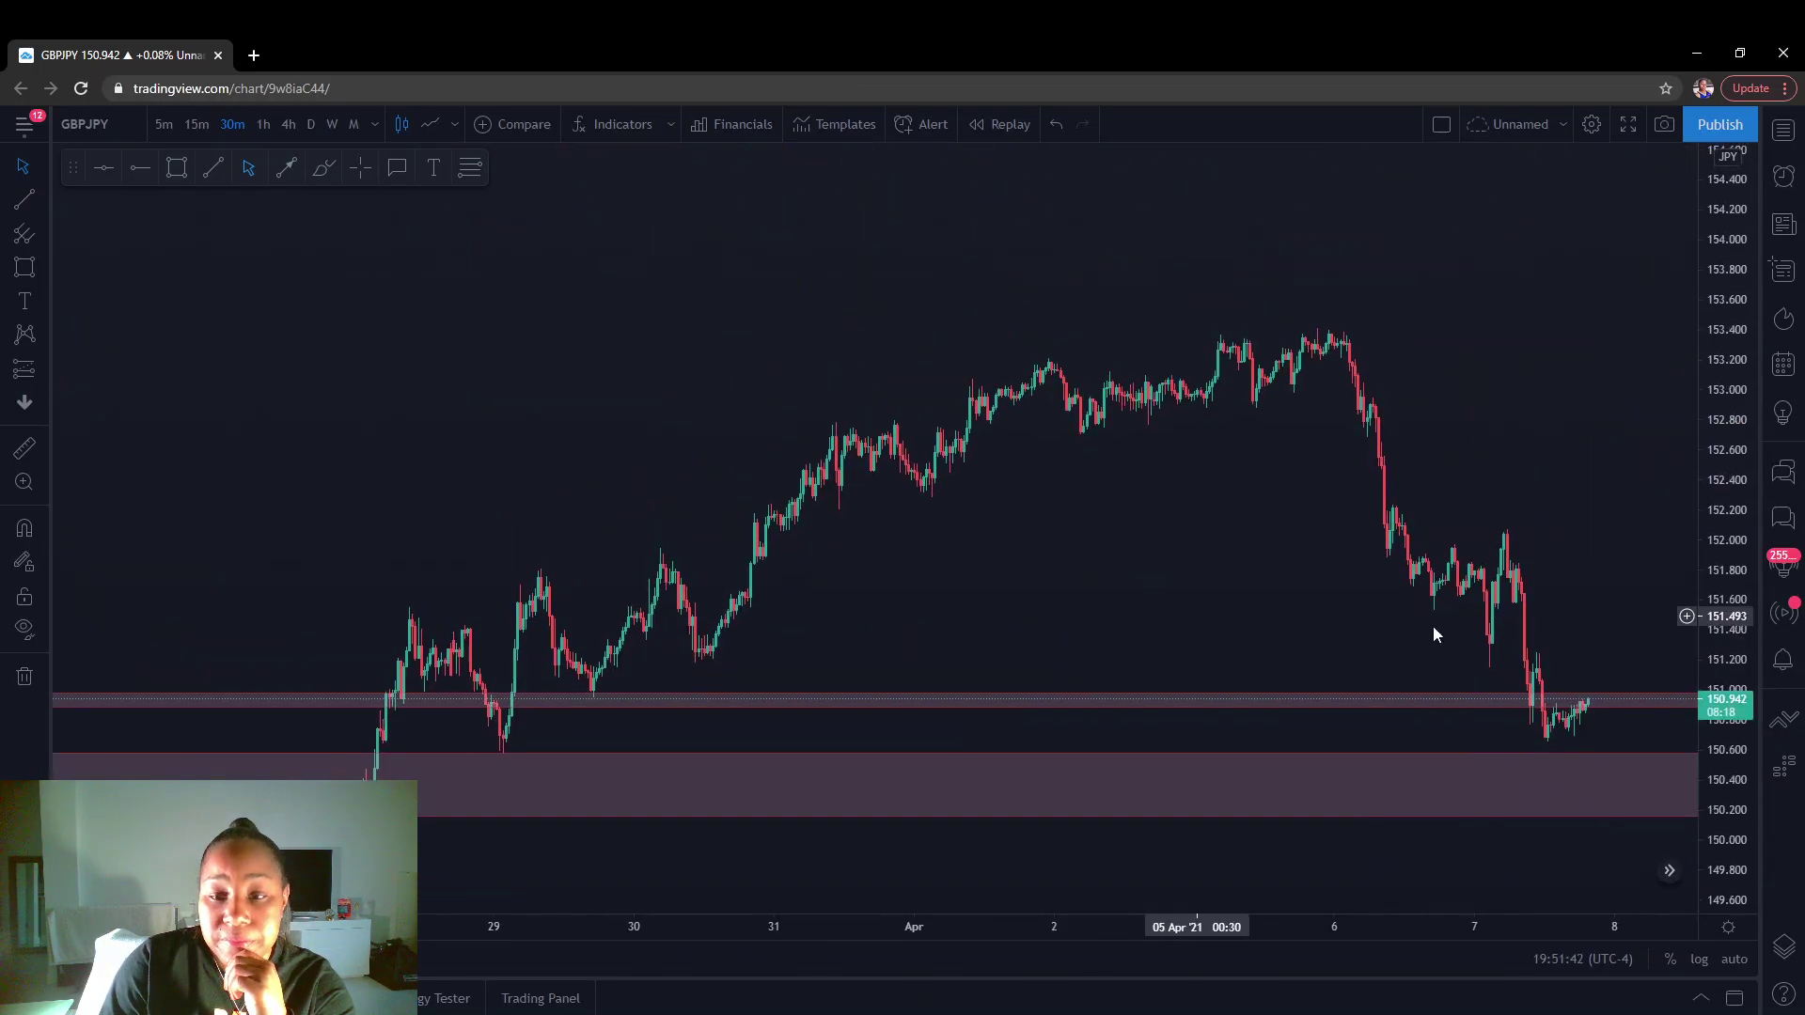
pyautogui.moveTo(1721, 732); pyautogui.dragTo(1692, 496)
pyautogui.moveTo(1132, 658); pyautogui.dragTo(1000, 651)
pyautogui.scroll(2, 1001, 650)
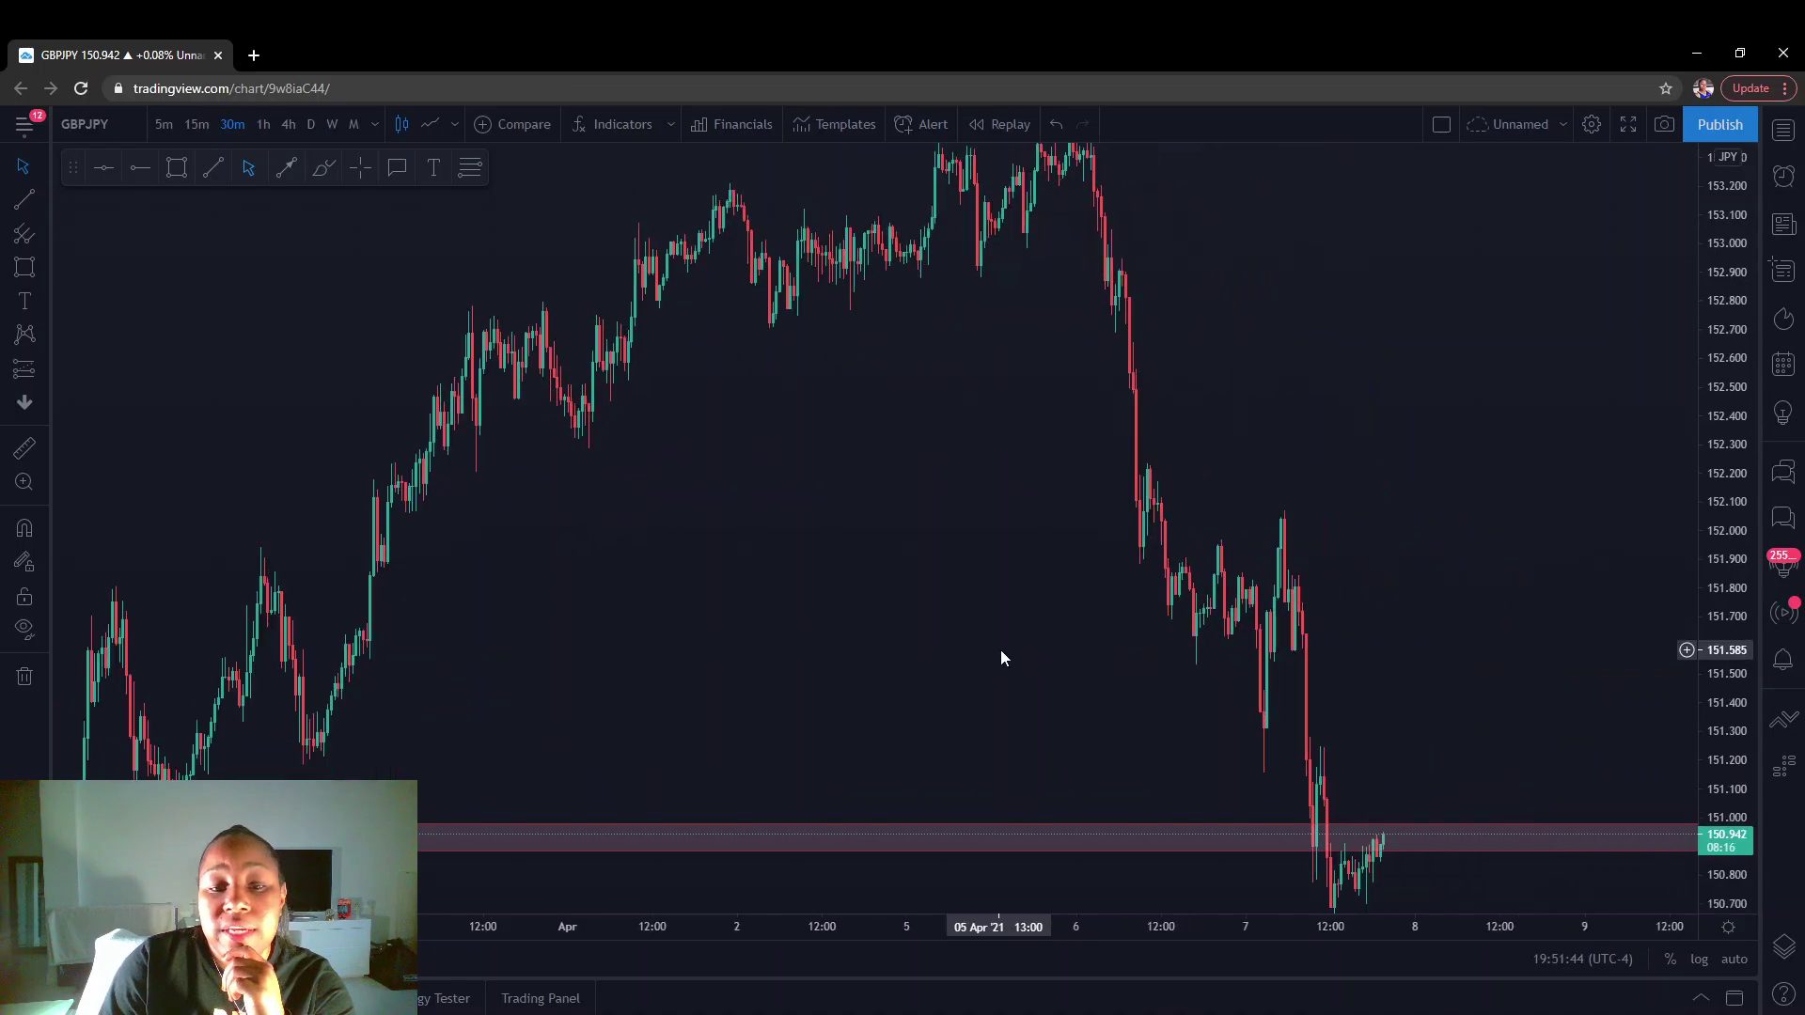
pyautogui.moveTo(828, 470); pyautogui.dragTo(922, 657)
pyautogui.scroll(3, 901, 647)
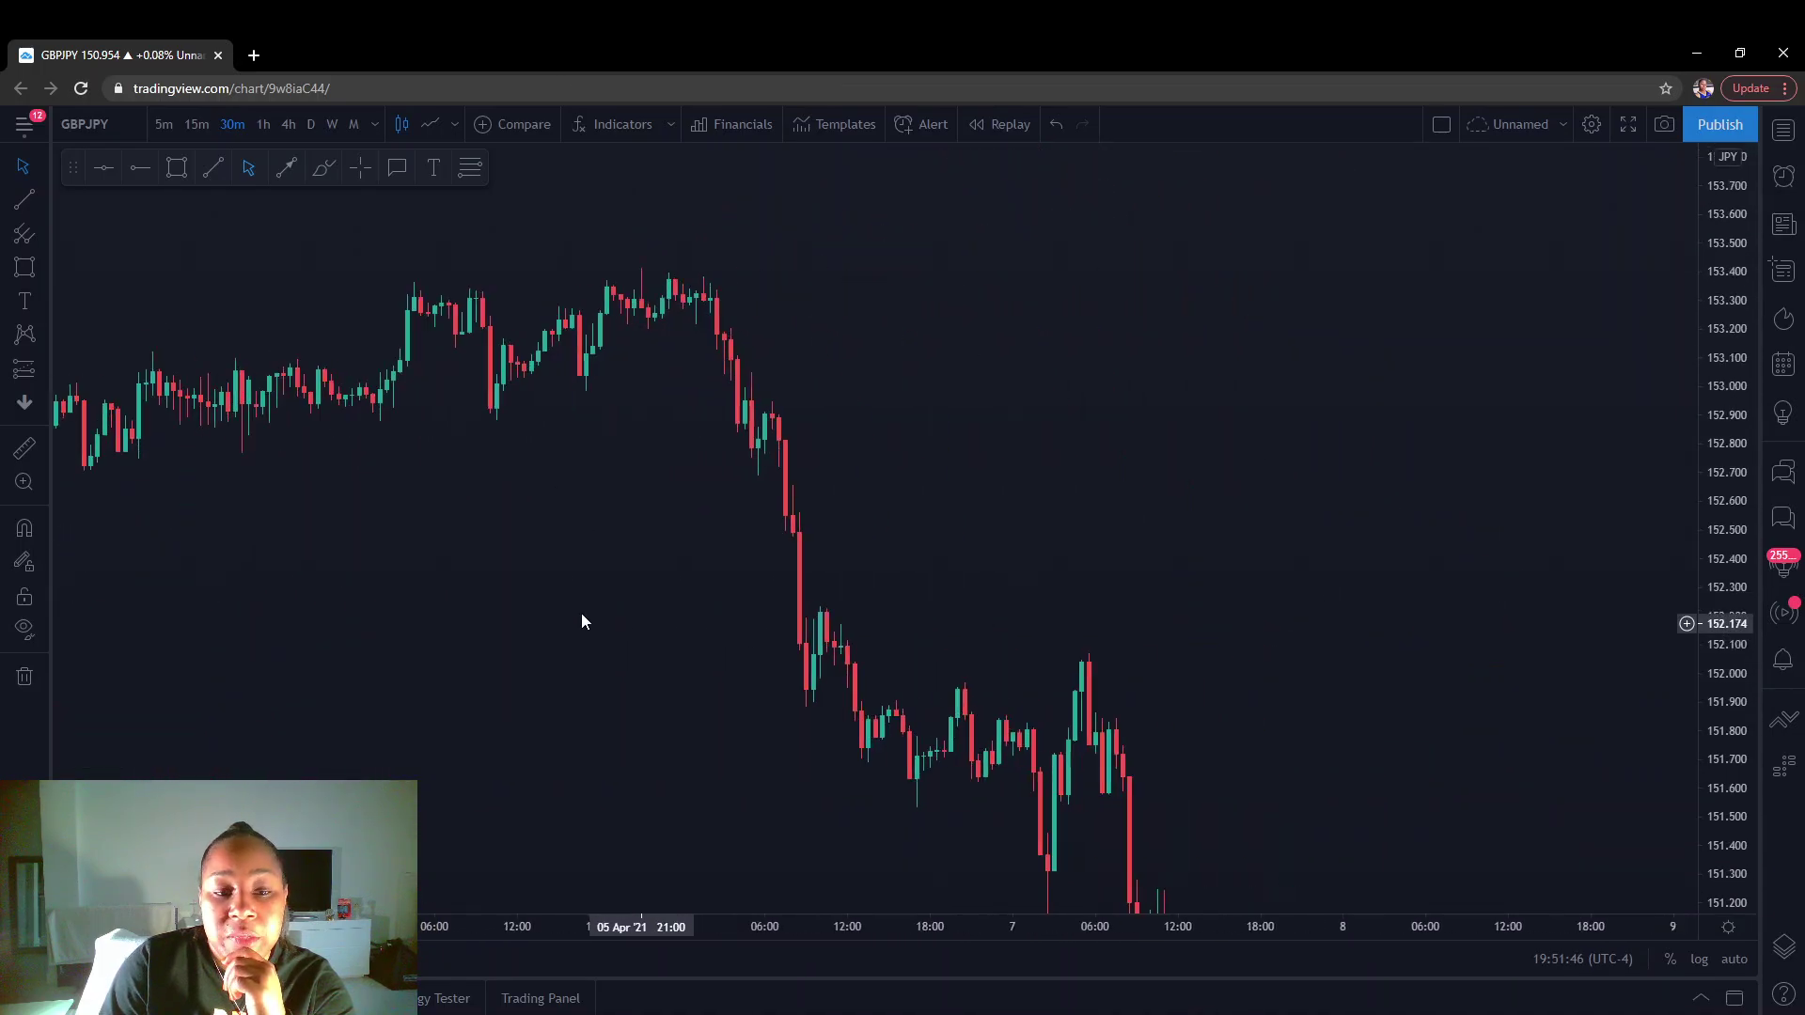
# Look back through the earlier March candles to the swing highs and lows of 4 to 9 March for another zone.
pyautogui.moveTo(459, 625); pyautogui.dragTo(1124, 453)
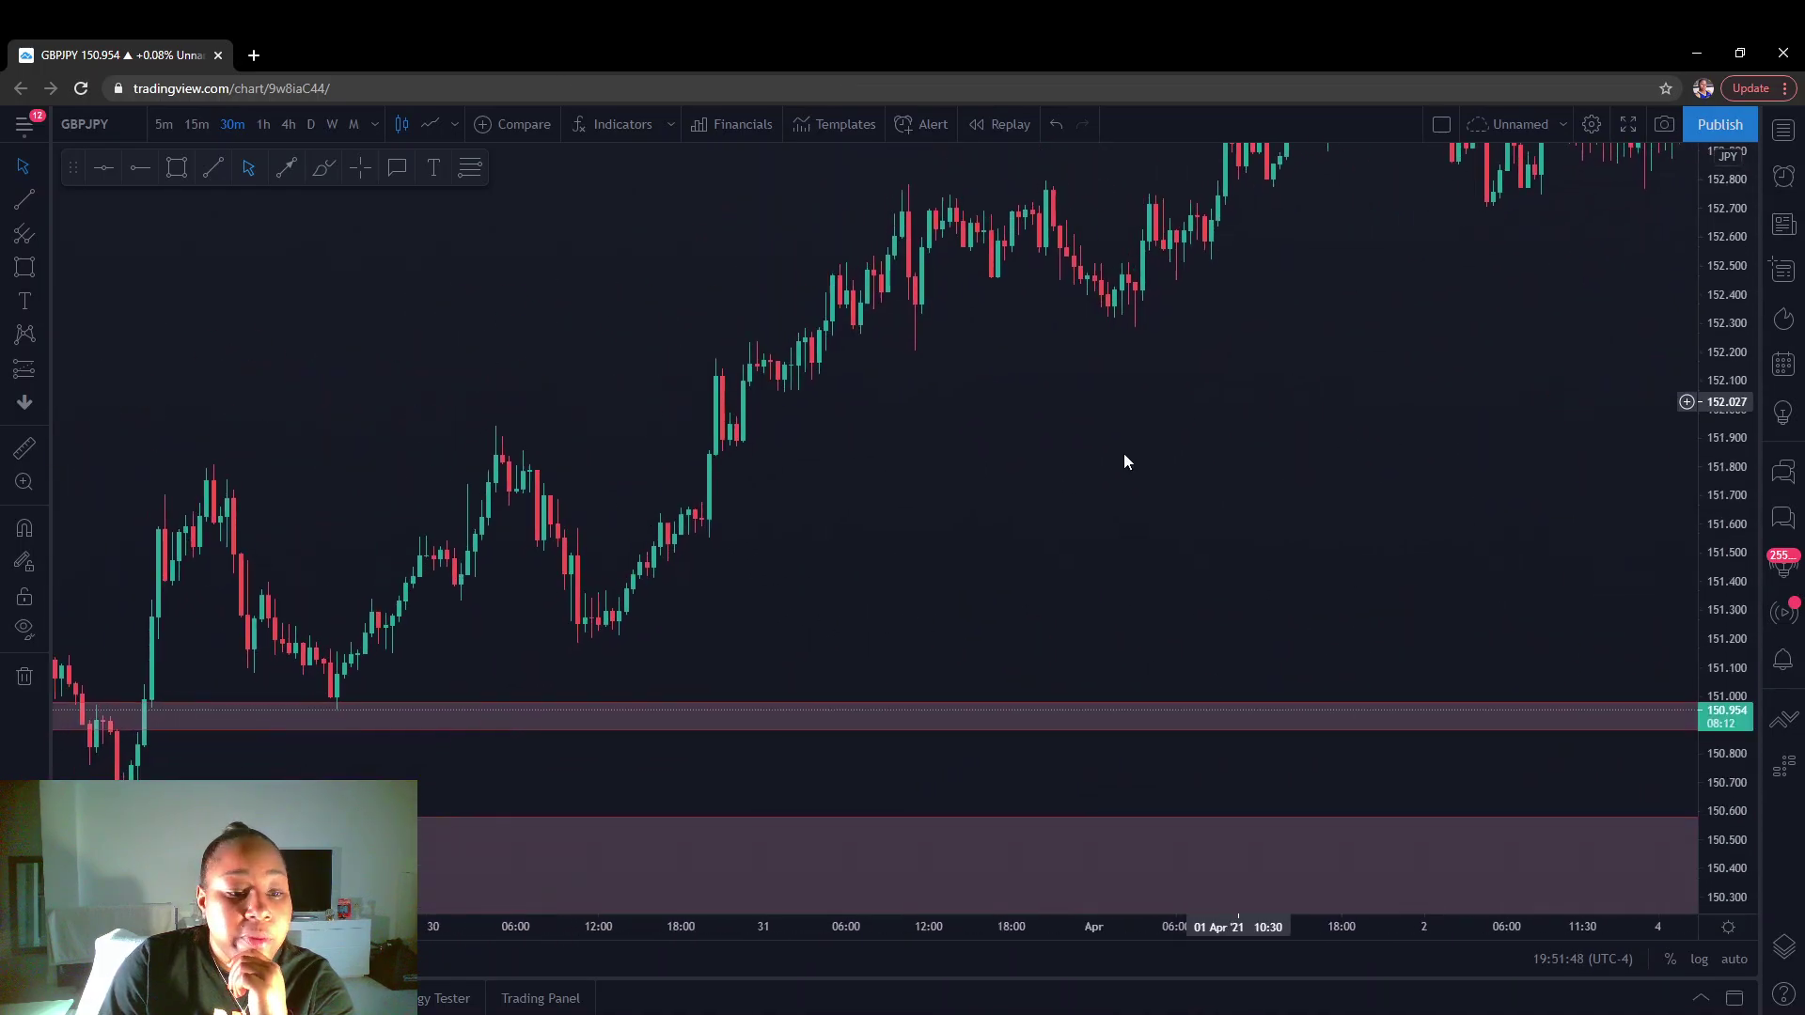
pyautogui.moveTo(352, 480); pyautogui.dragTo(915, 483)
pyautogui.moveTo(789, 593); pyautogui.dragTo(1024, 351)
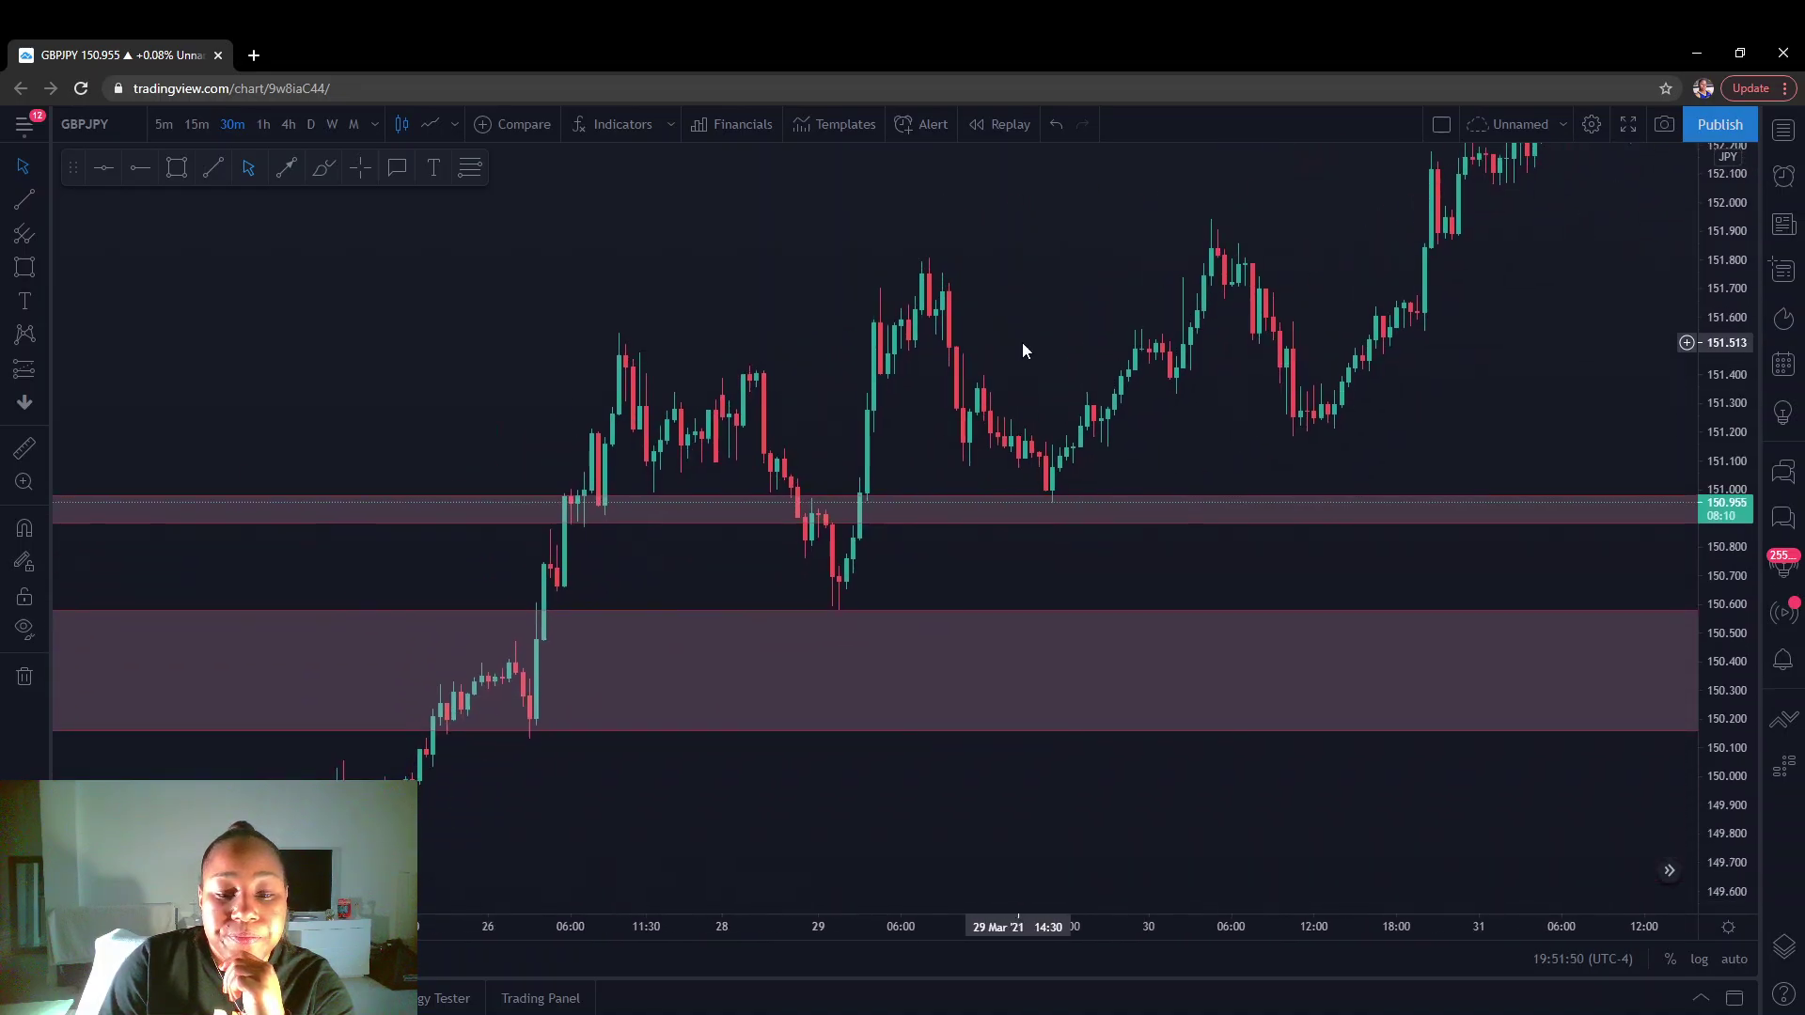
pyautogui.scroll(-3, 592, 489)
pyautogui.moveTo(346, 420); pyautogui.dragTo(1001, 653)
pyautogui.scroll(2, 526, 485)
pyautogui.scroll(4, 935, 626)
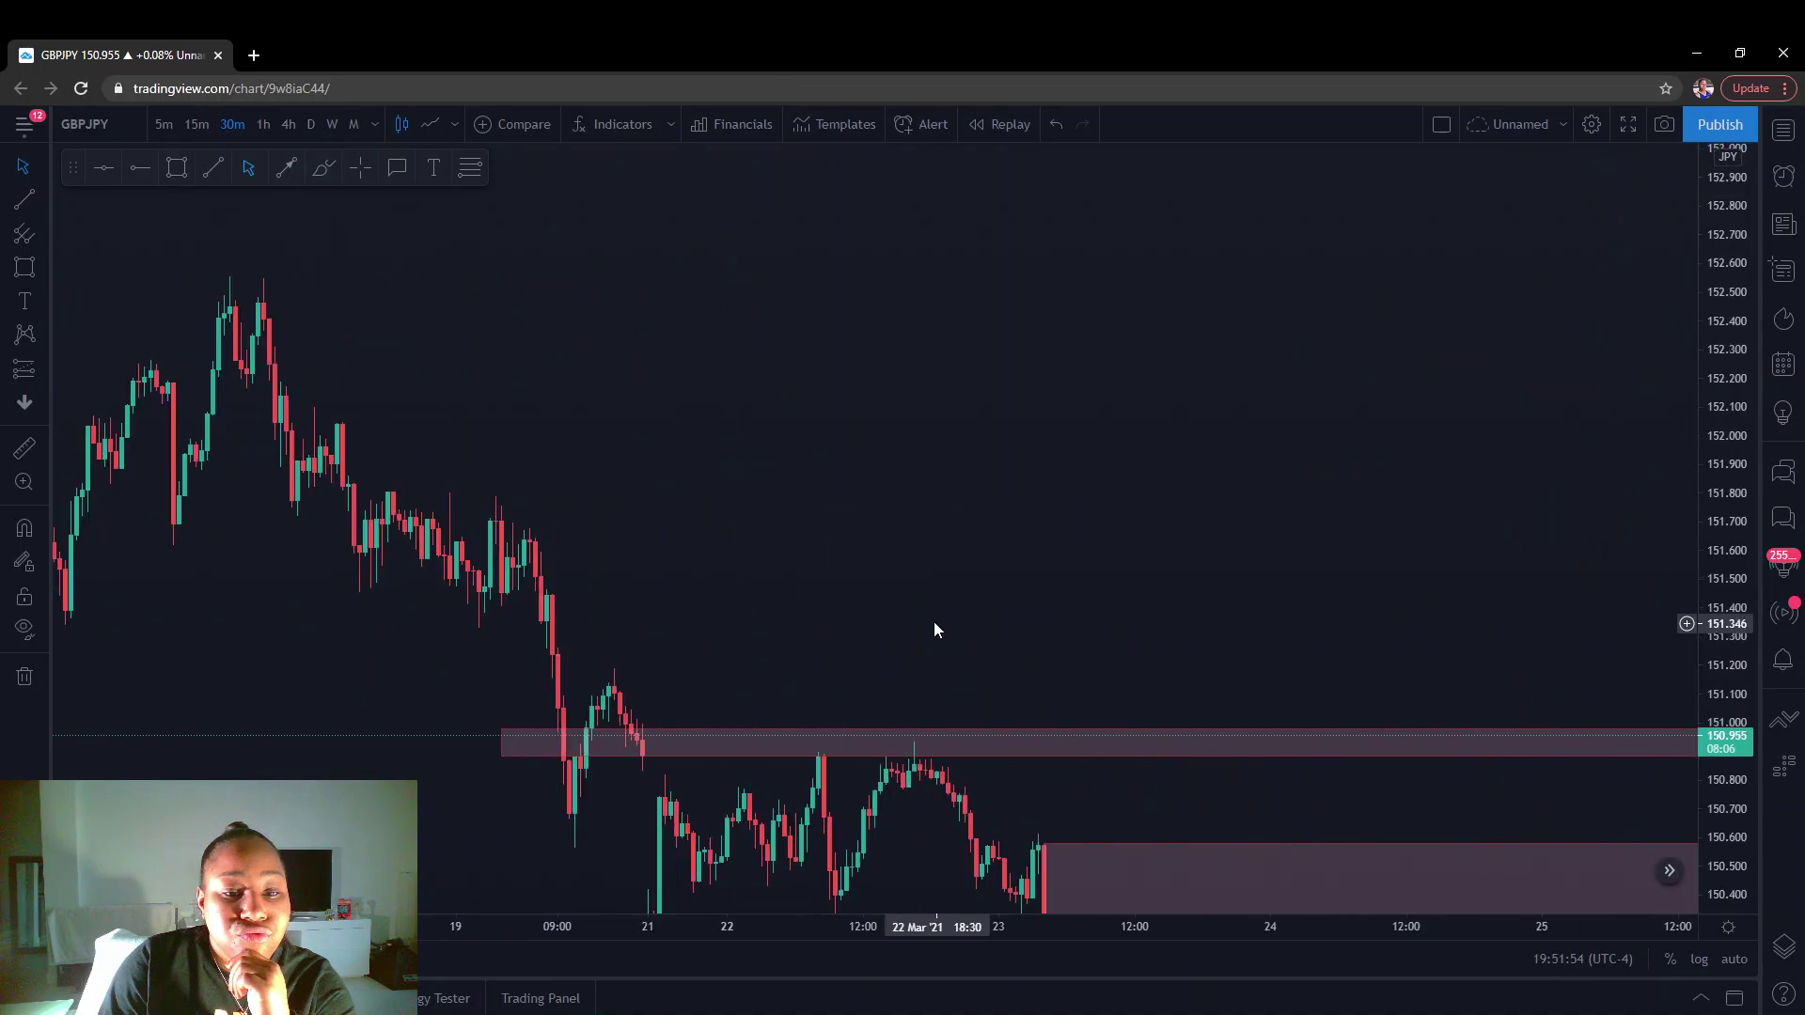
pyautogui.moveTo(343, 451); pyautogui.dragTo(1138, 472)
pyautogui.moveTo(876, 594); pyautogui.dragTo(904, 510)
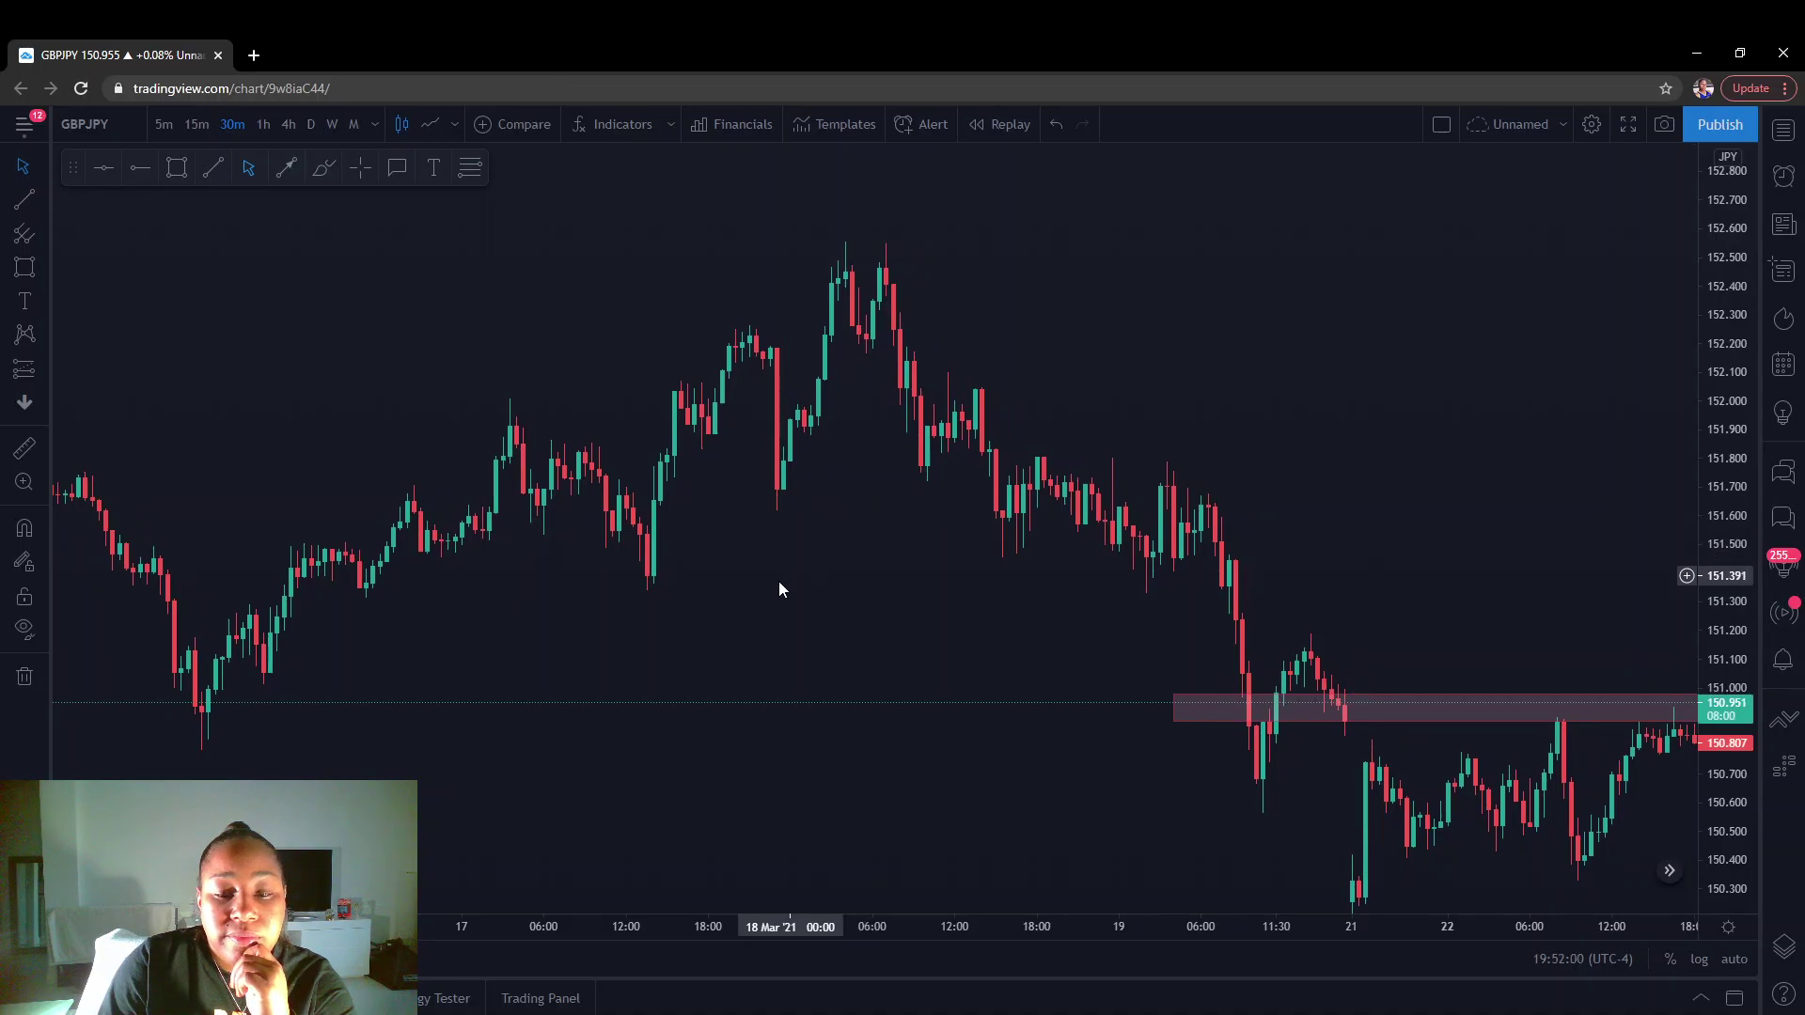
pyautogui.moveTo(782, 588); pyautogui.dragTo(1382, 487)
pyautogui.moveTo(400, 540); pyautogui.dragTo(1184, 461)
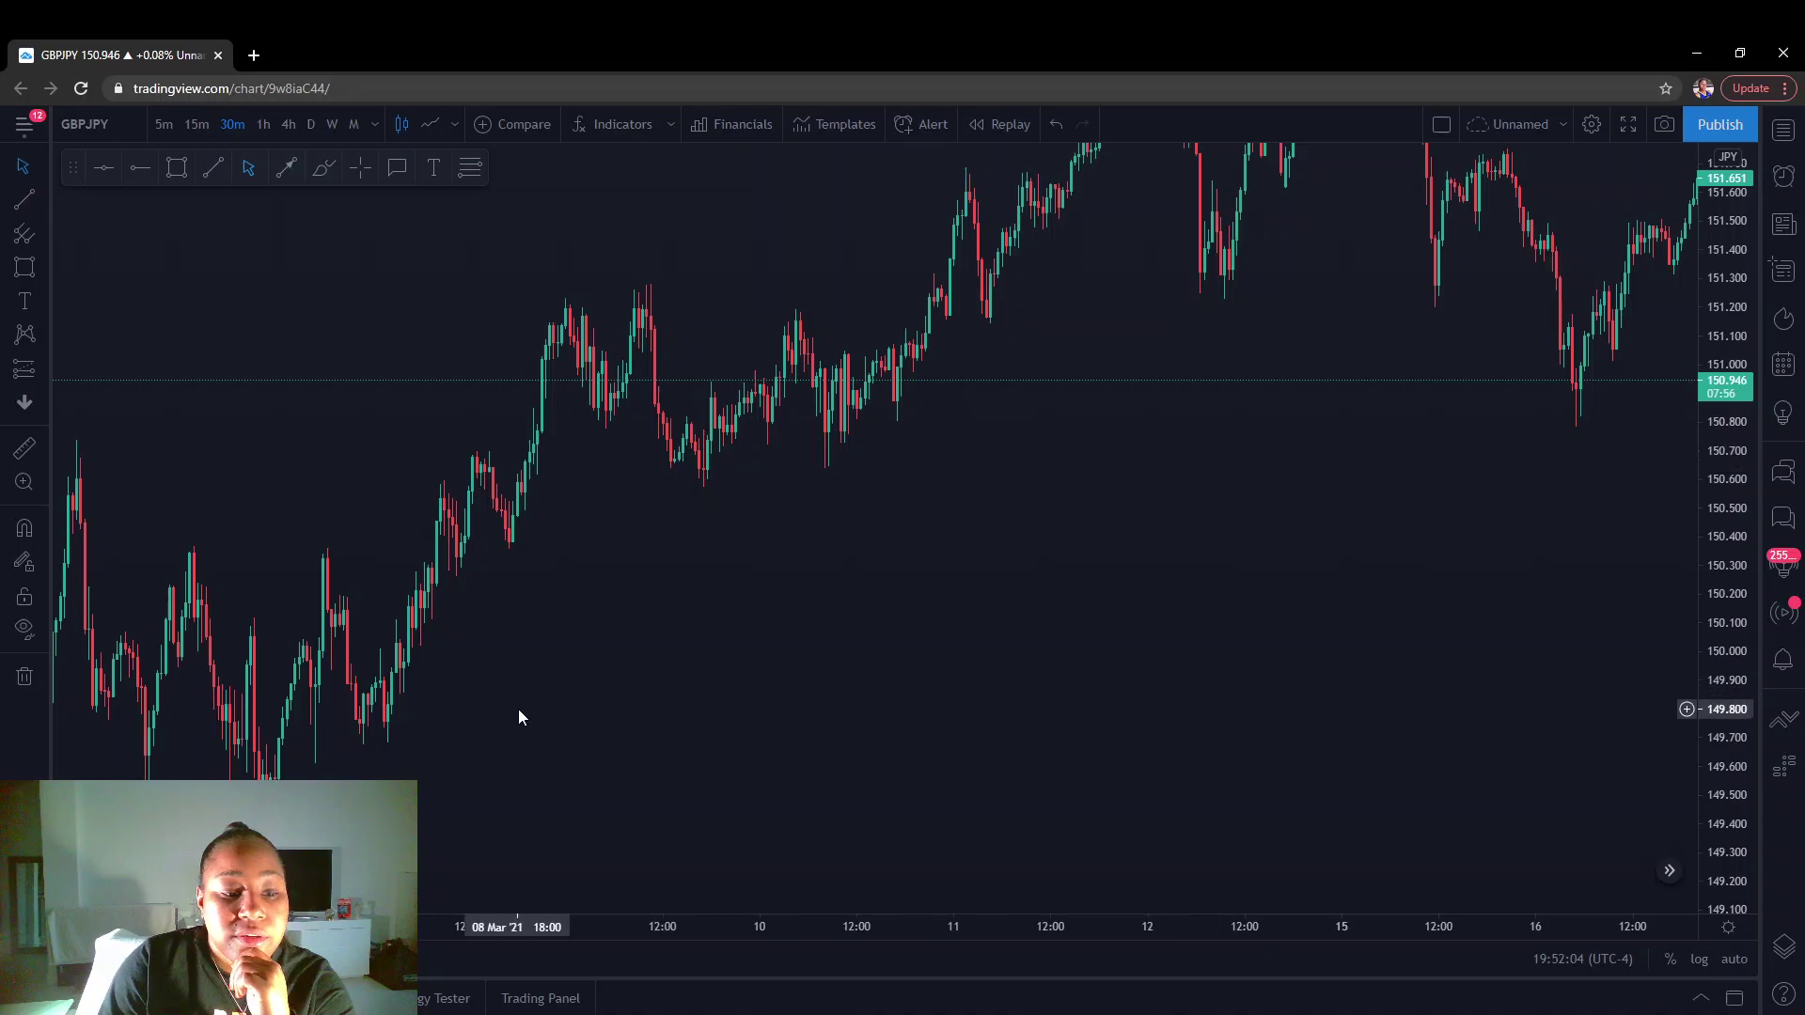
pyautogui.moveTo(517, 711); pyautogui.dragTo(1096, 537)
pyautogui.scroll(5, 968, 577)
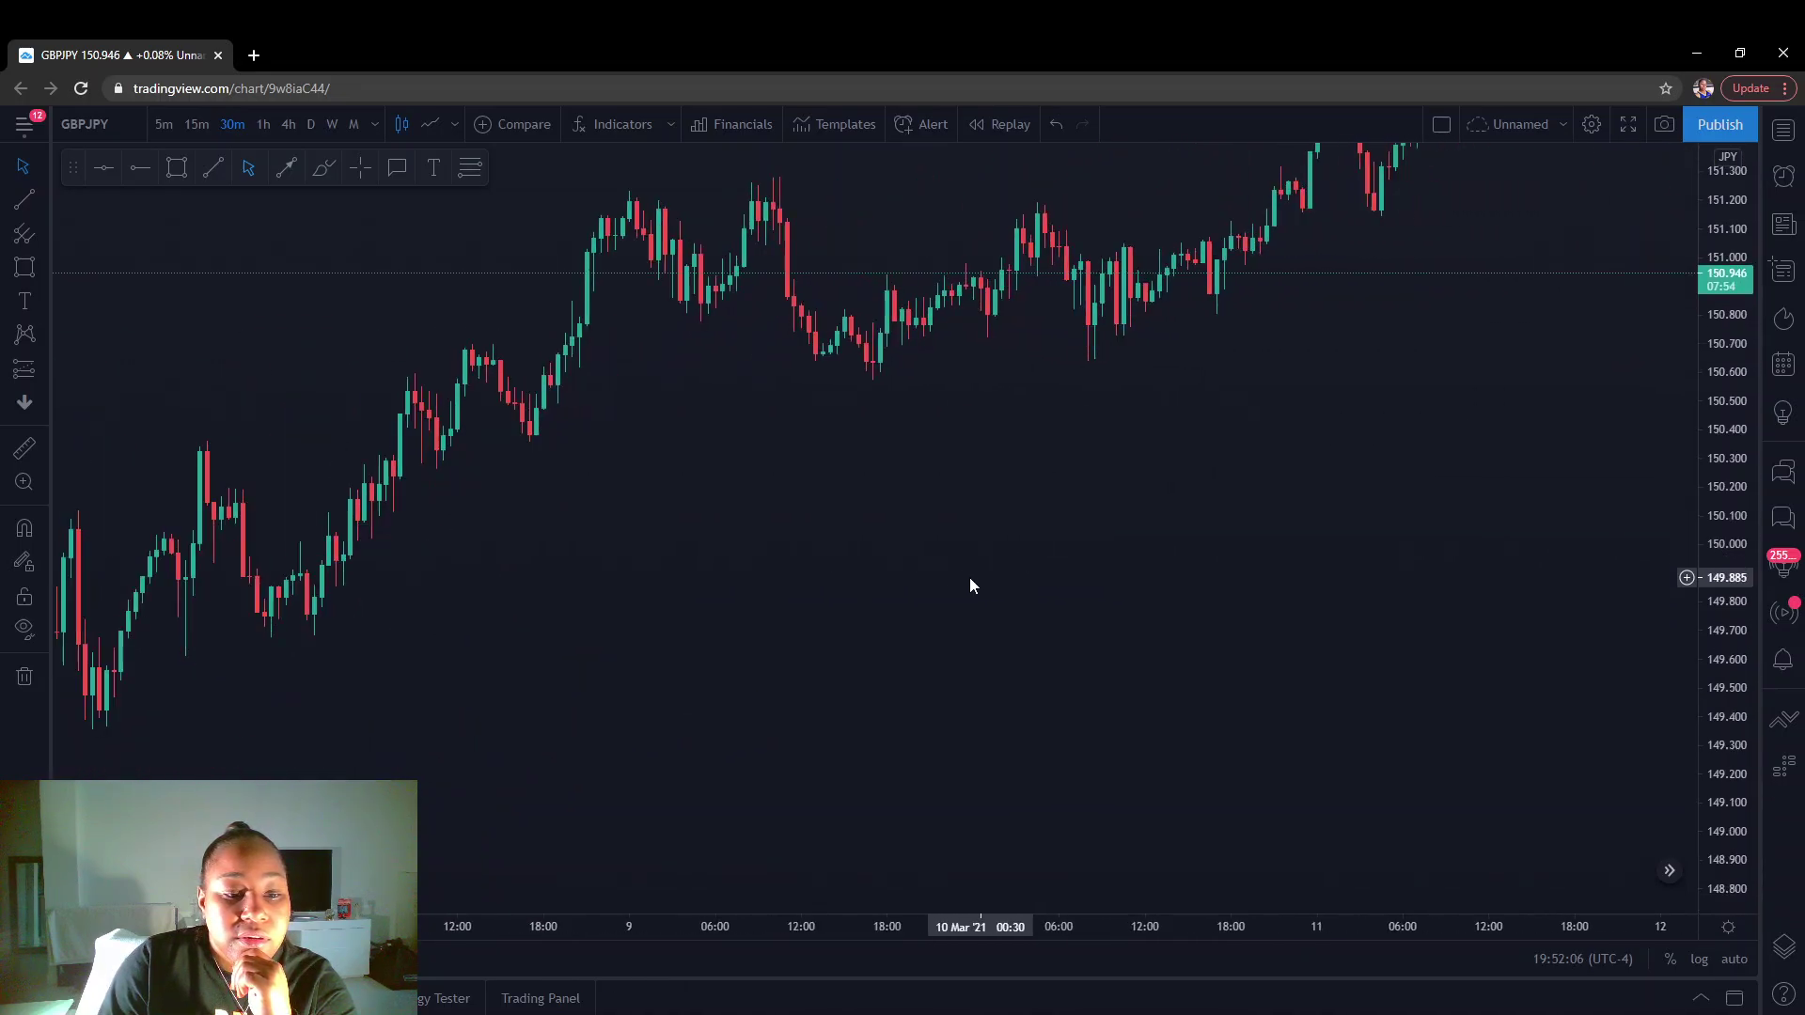
pyautogui.moveTo(978, 650); pyautogui.dragTo(899, 636)
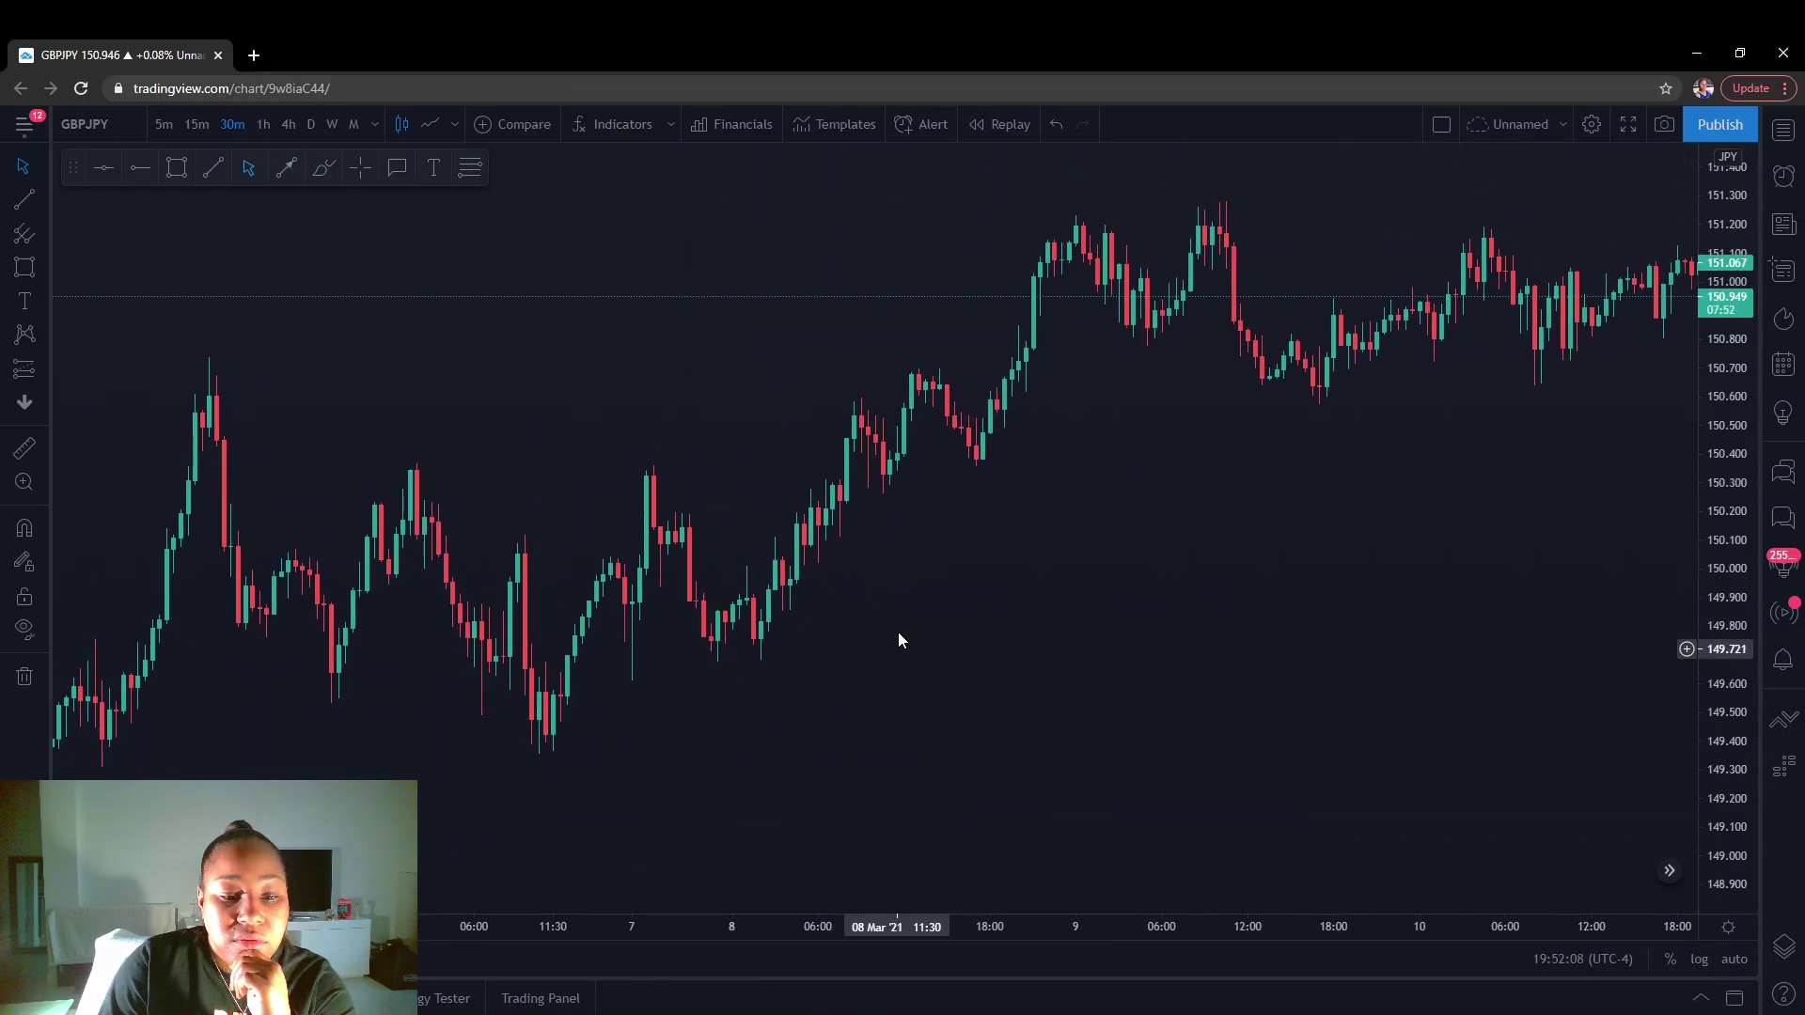
pyautogui.moveTo(855, 713); pyautogui.dragTo(784, 613)
pyautogui.moveTo(514, 679); pyautogui.dragTo(633, 637)
pyautogui.scroll(1, 752, 636)
pyautogui.moveTo(874, 637); pyautogui.dragTo(943, 675)
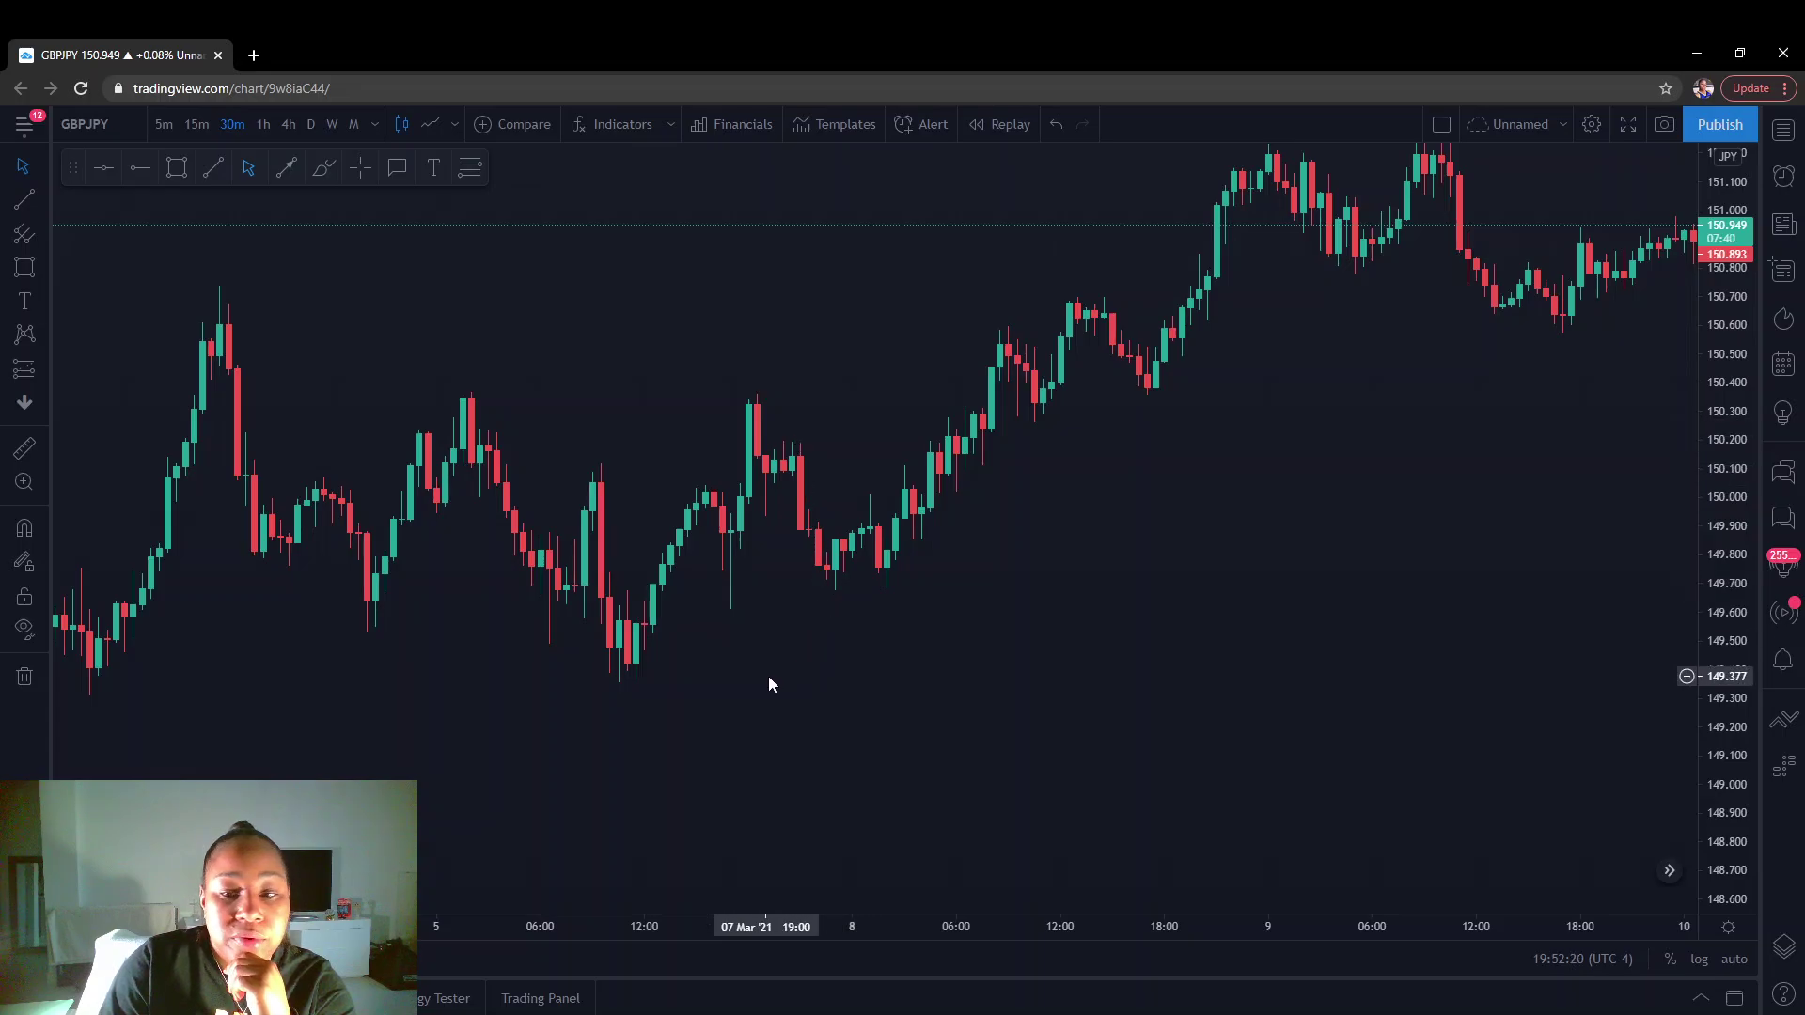
pyautogui.moveTo(1109, 577); pyautogui.dragTo(975, 705)
pyautogui.moveTo(826, 662); pyautogui.dragTo(1136, 555)
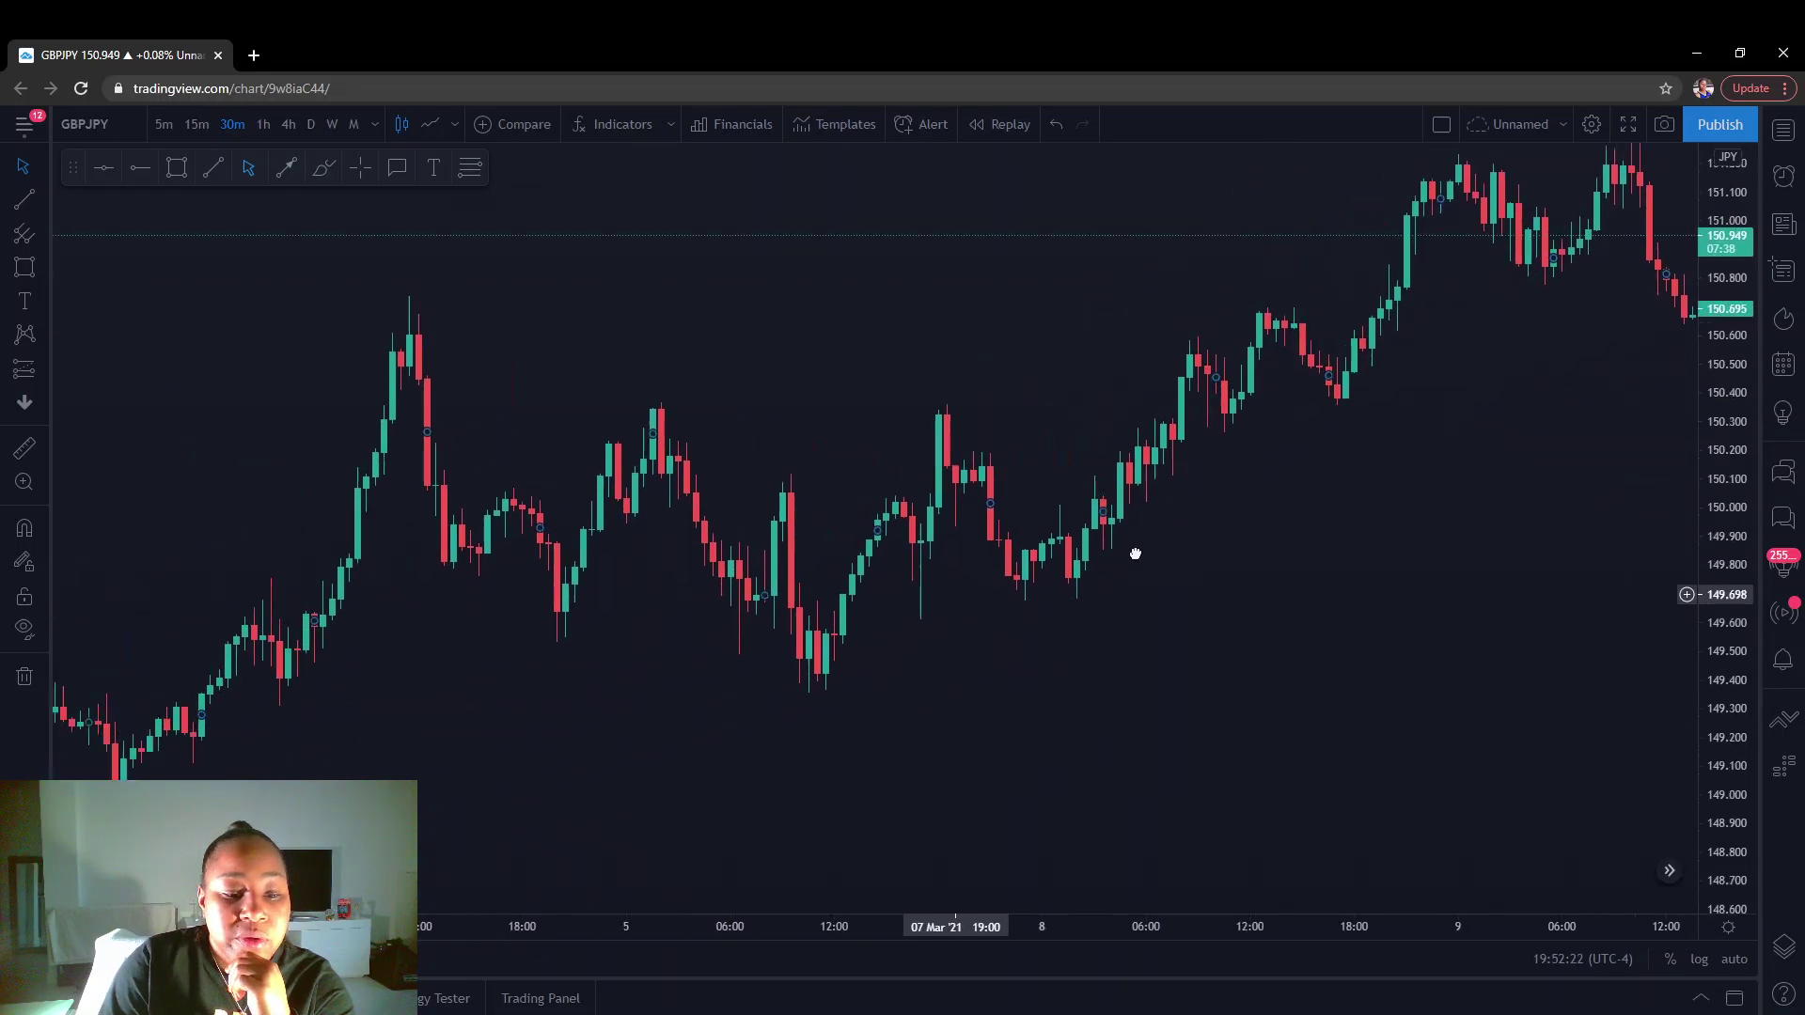
pyautogui.hscroll(-5, 1006, 587)
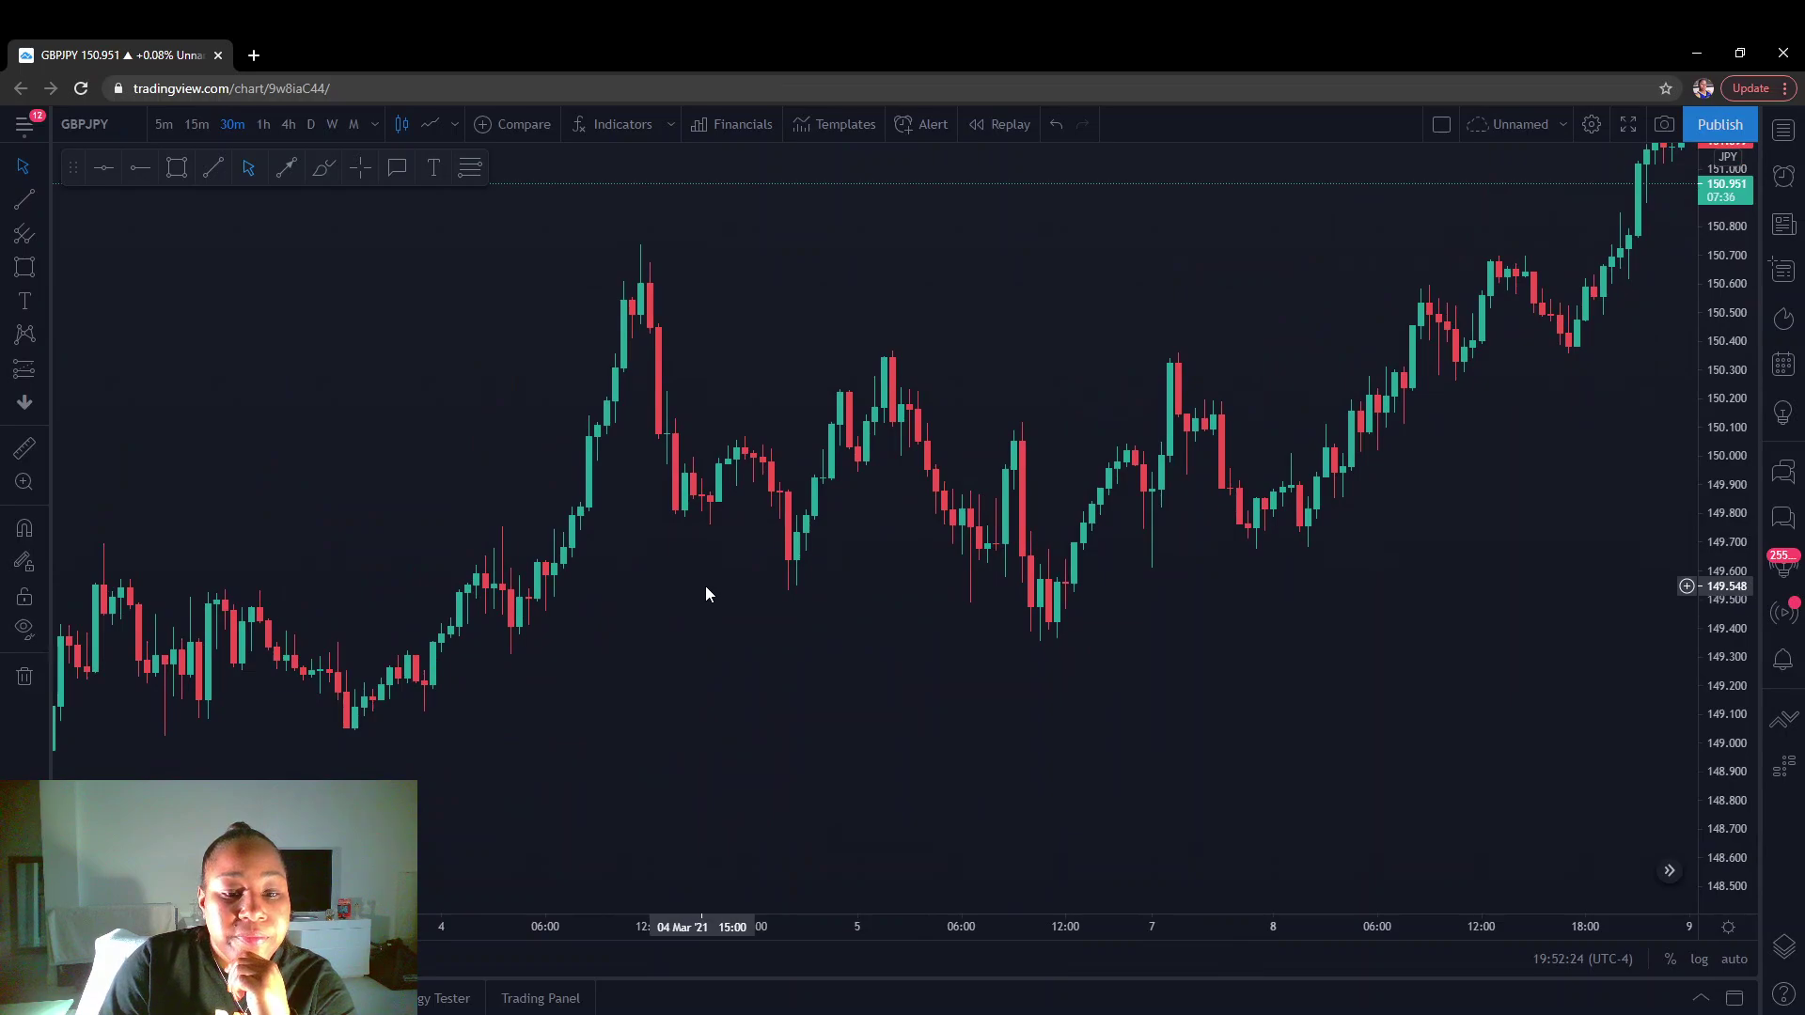
pyautogui.moveTo(706, 594); pyautogui.dragTo(461, 440)
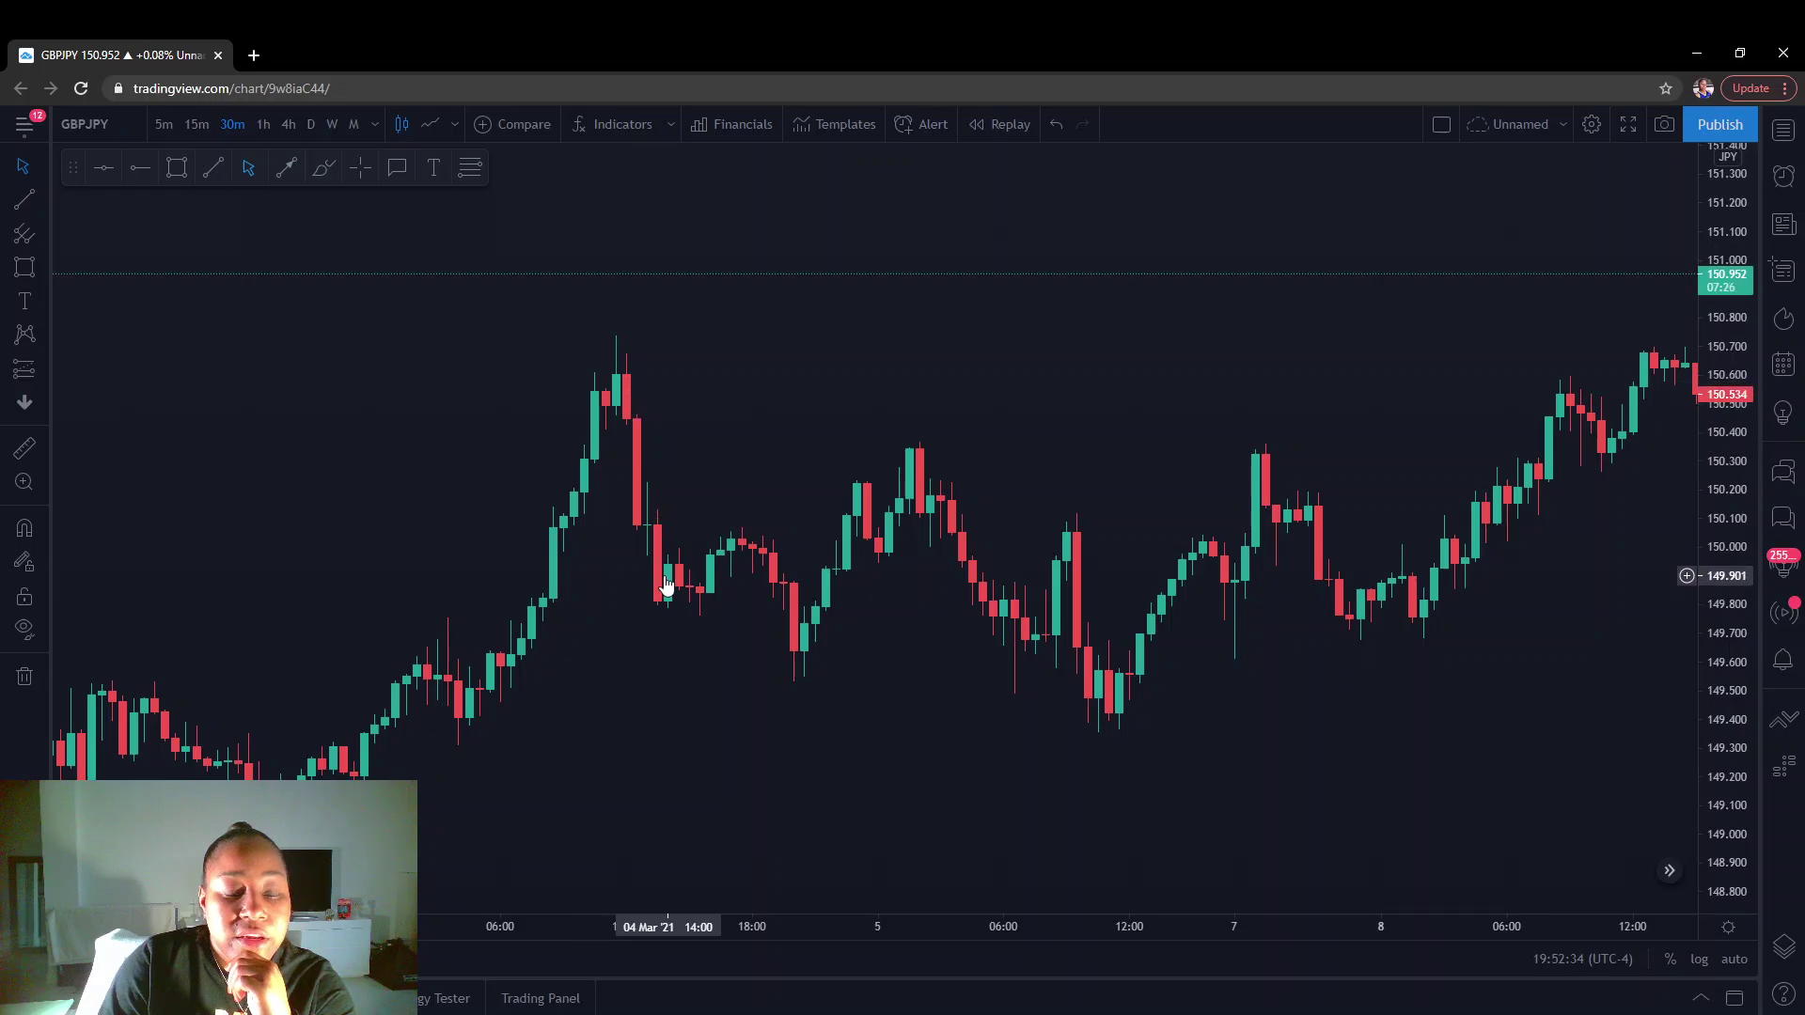
# Draw a rectangle from the 4 March 12:00 breakout candle to about 8 March 16:00, between about 150.67 and 150.42.
pyautogui.moveTo(575, 594); pyautogui.dragTo(520, 579)
pyautogui.click(177, 167)
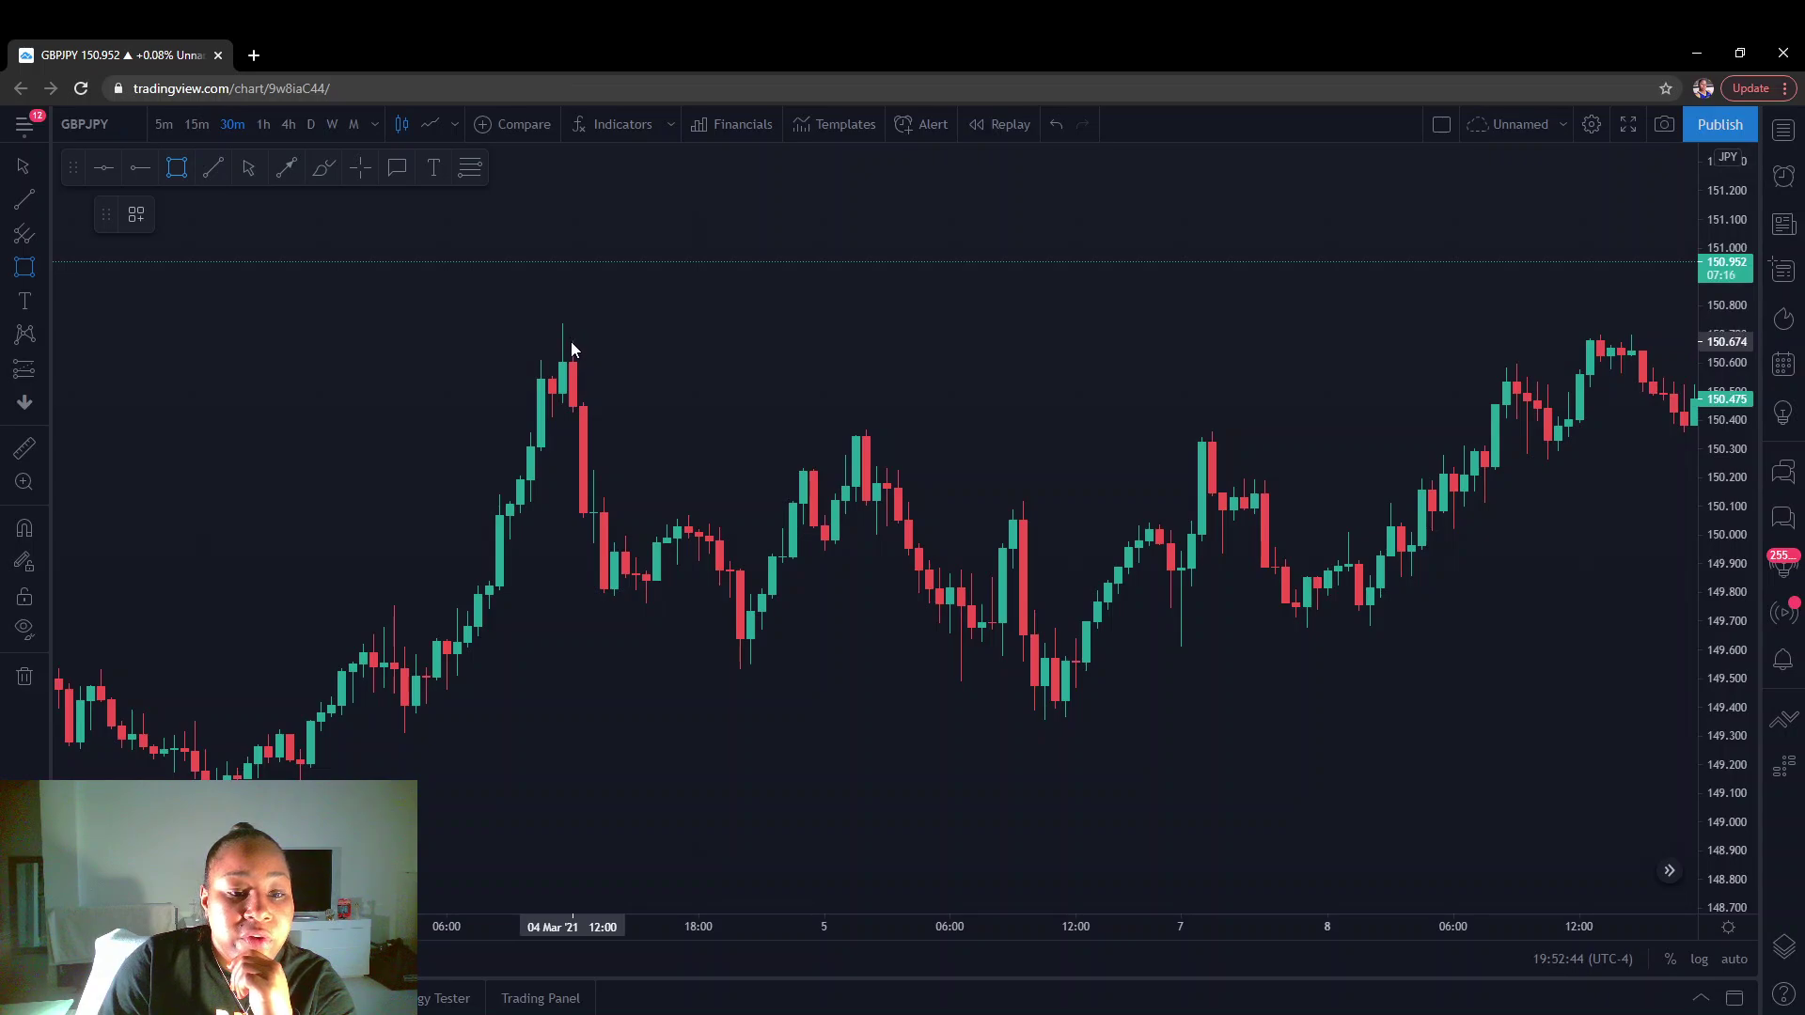
pyautogui.moveTo(574, 341)
pyautogui.mouseDown()
pyautogui.moveTo(611, 413)
pyautogui.moveTo(903, 437)
pyautogui.moveTo(1673, 442)
pyautogui.moveTo(1663, 416)
pyautogui.mouseUp()
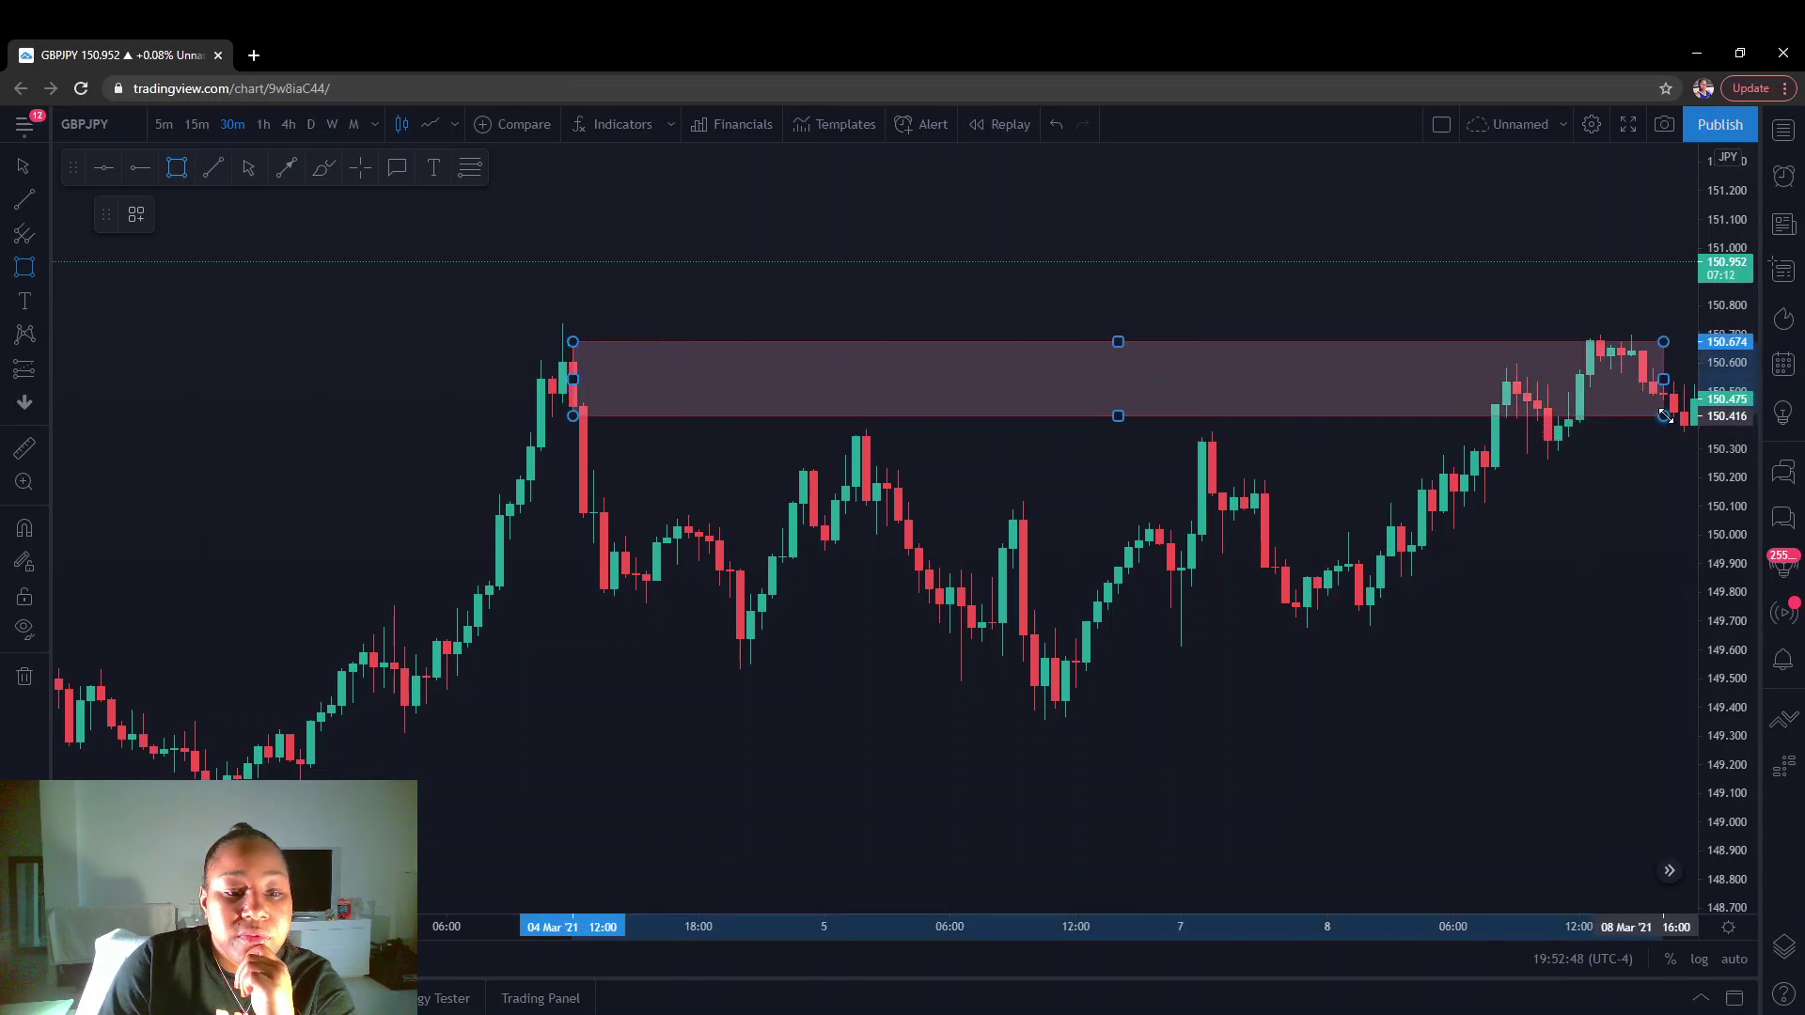
pyautogui.moveTo(1572, 598); pyautogui.dragTo(1263, 504)
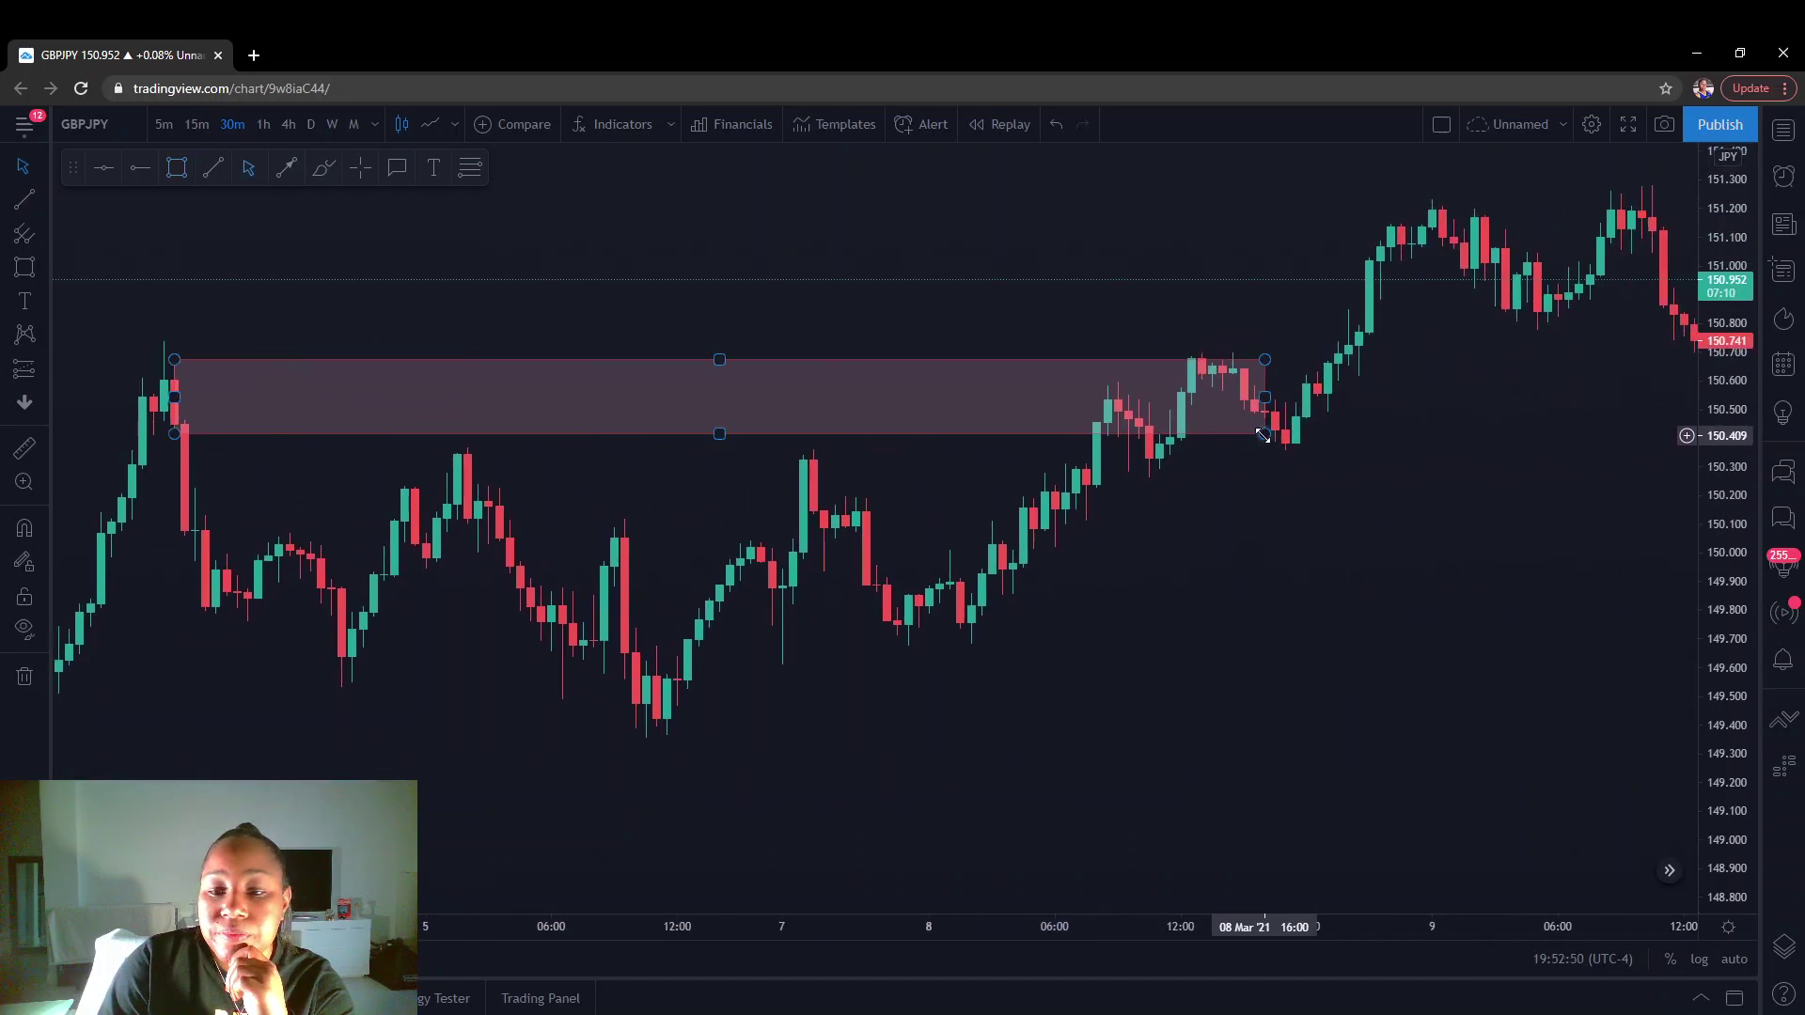
# Extend the 4 March rectangle to about 9 March 08:30 and align its lower edge with the candle at about 150.41.
pyautogui.moveTo(1263, 433); pyautogui.dragTo(1594, 434)
pyautogui.click(1391, 523)
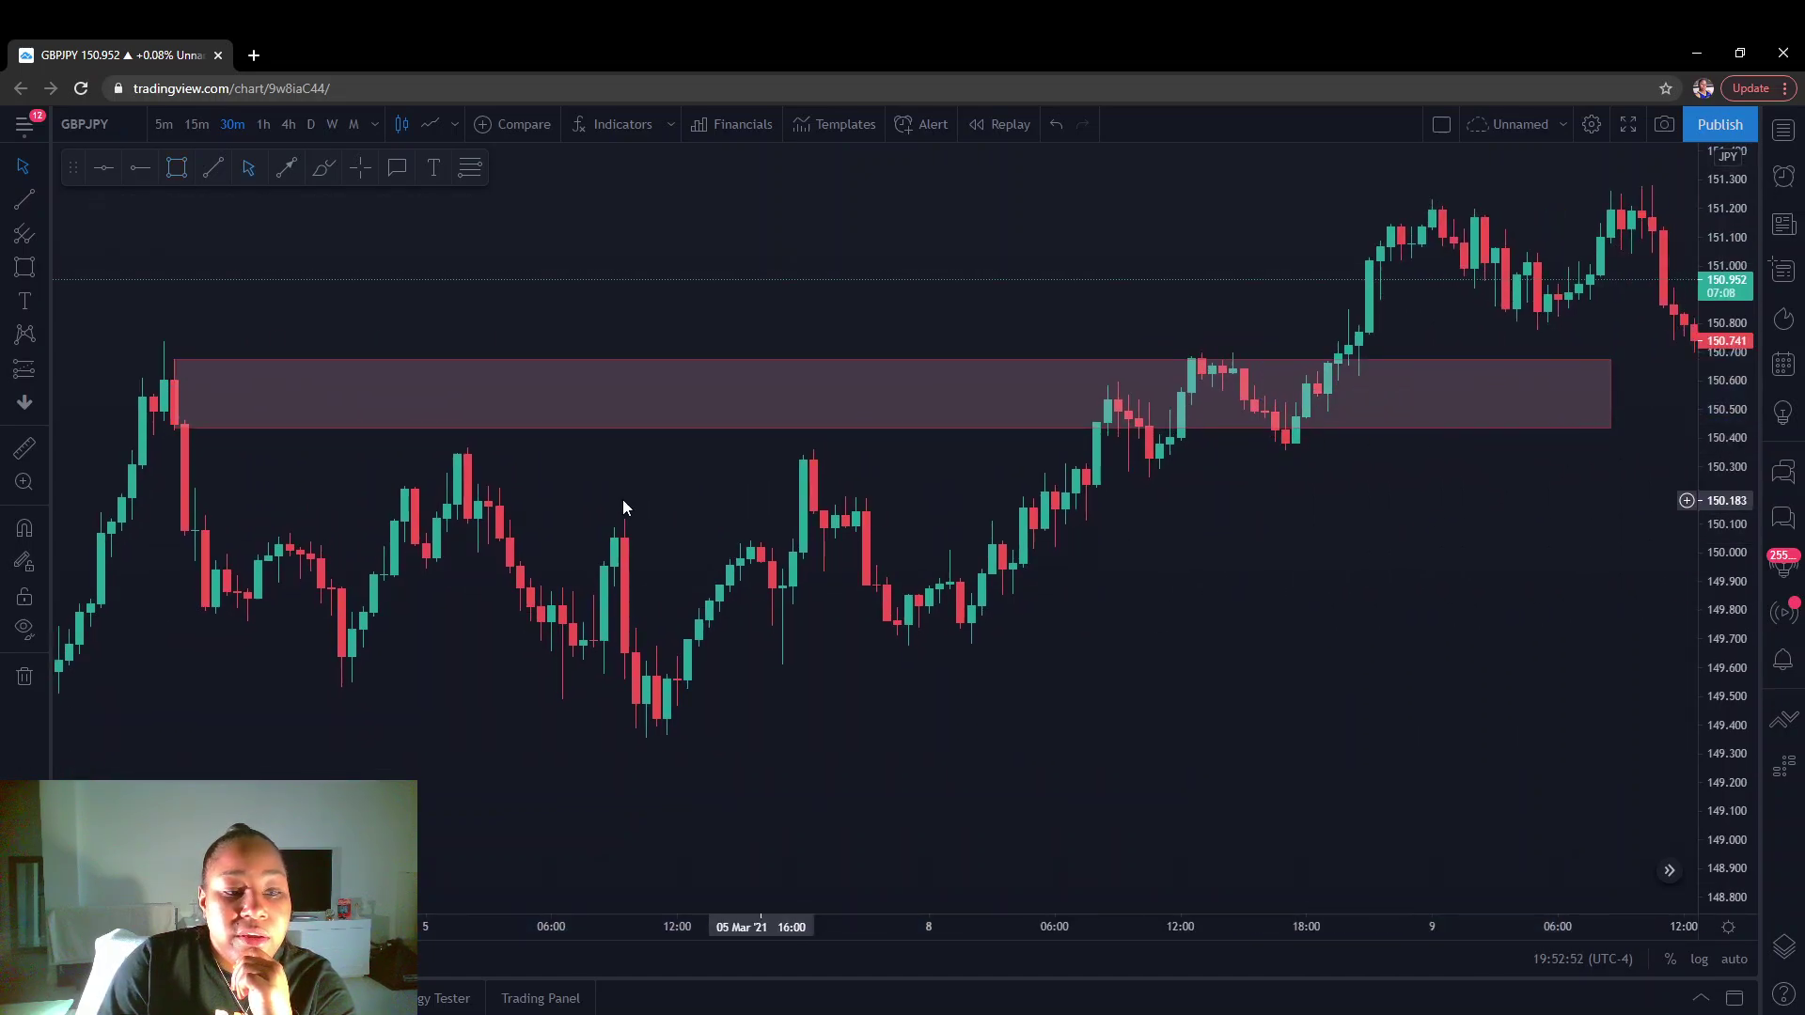
pyautogui.hscroll(-5, 601, 517)
pyautogui.moveTo(484, 424); pyautogui.dragTo(490, 435)
pyautogui.click(601, 470)
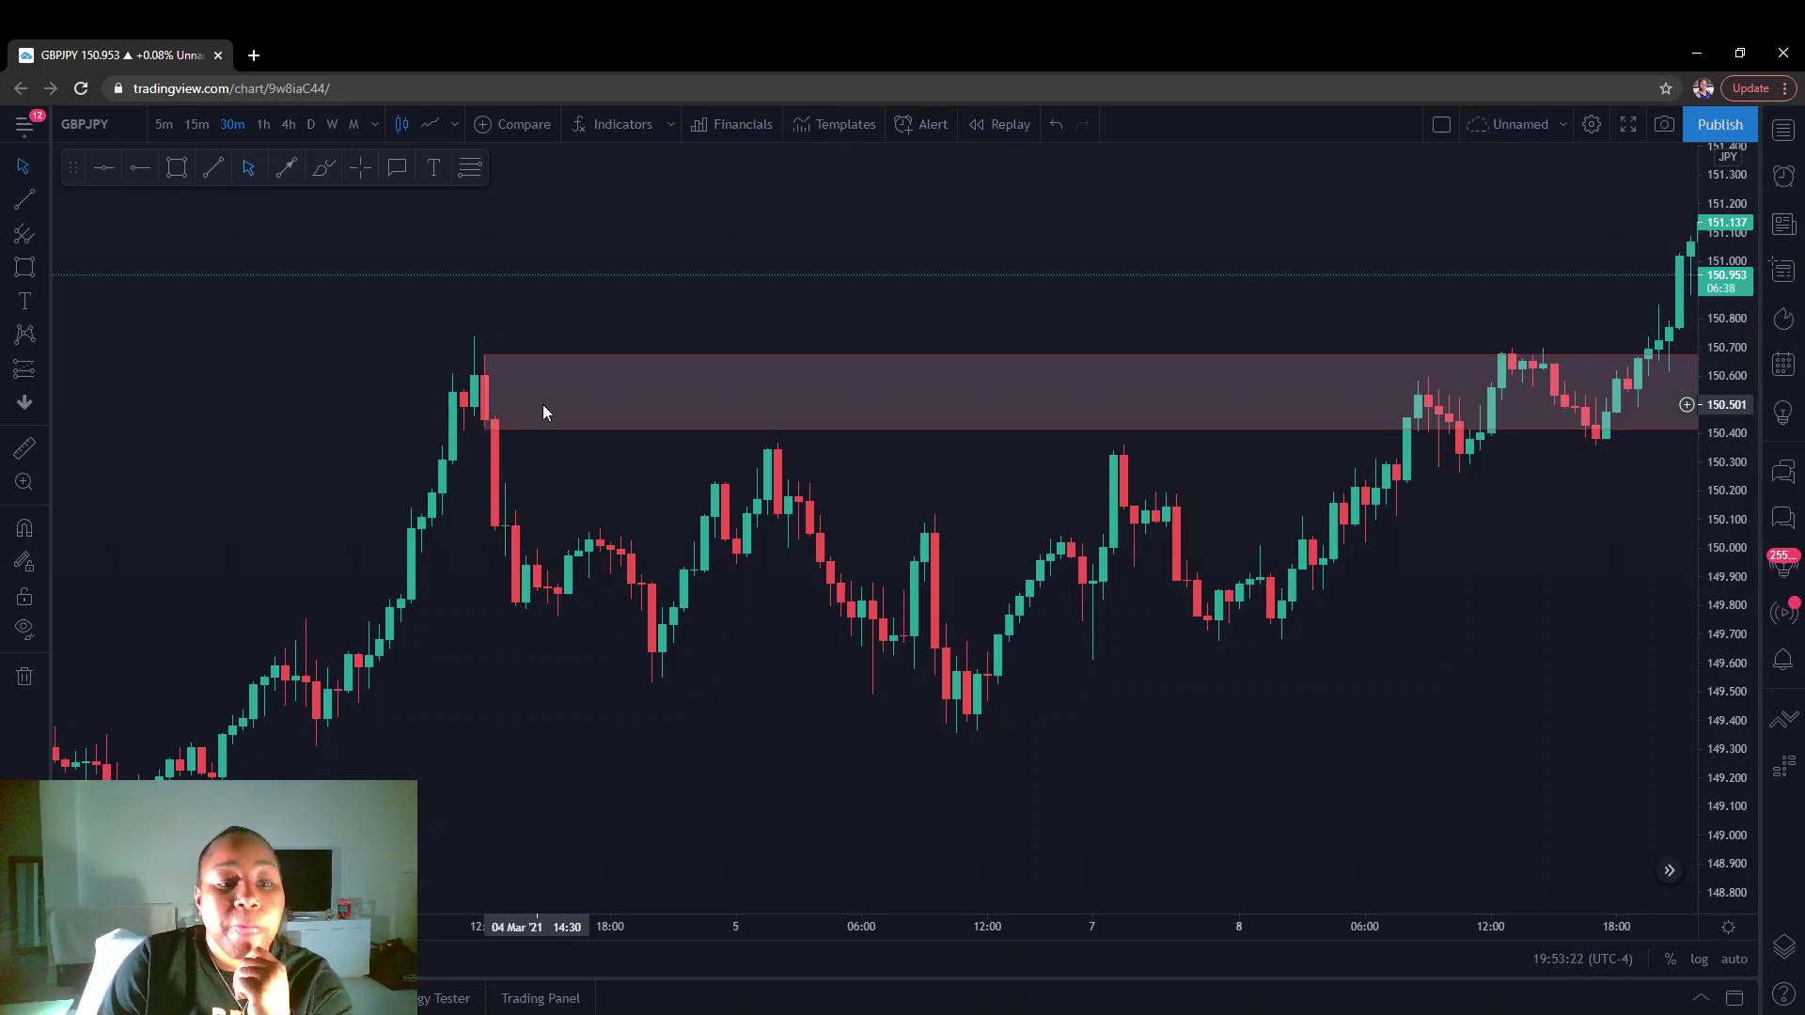
pyautogui.click(495, 368)
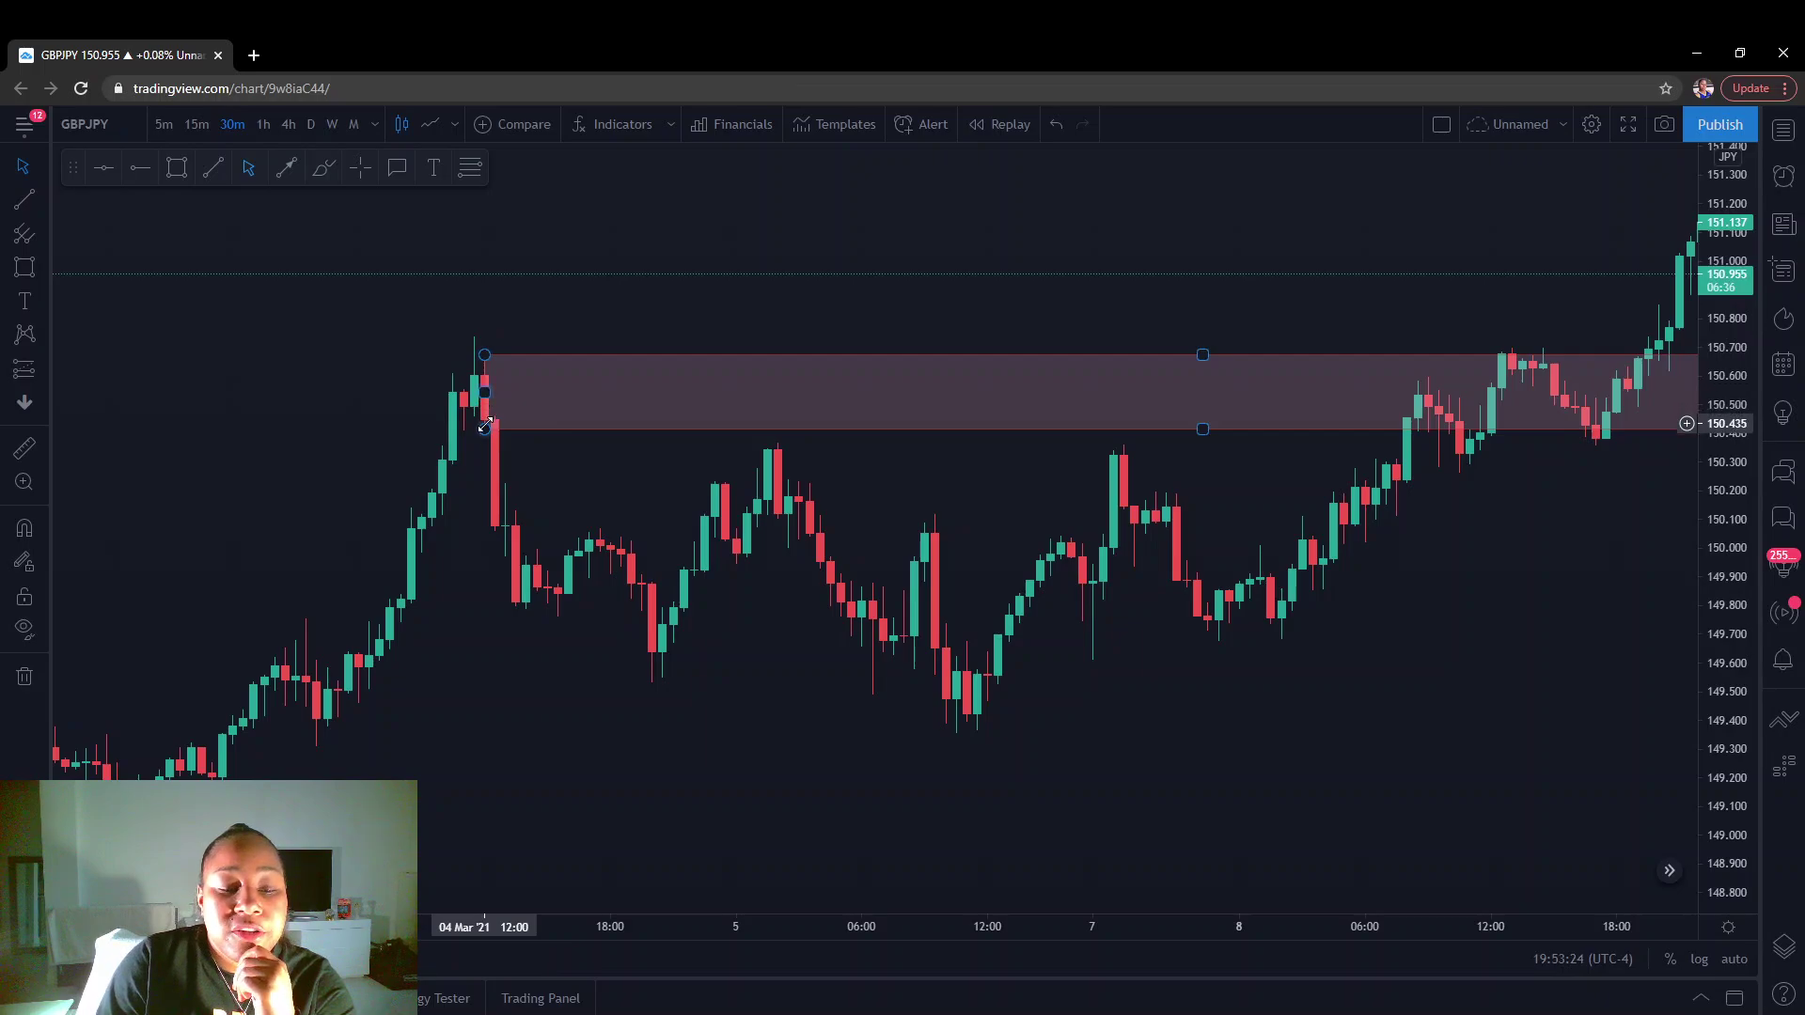
pyautogui.click(488, 464)
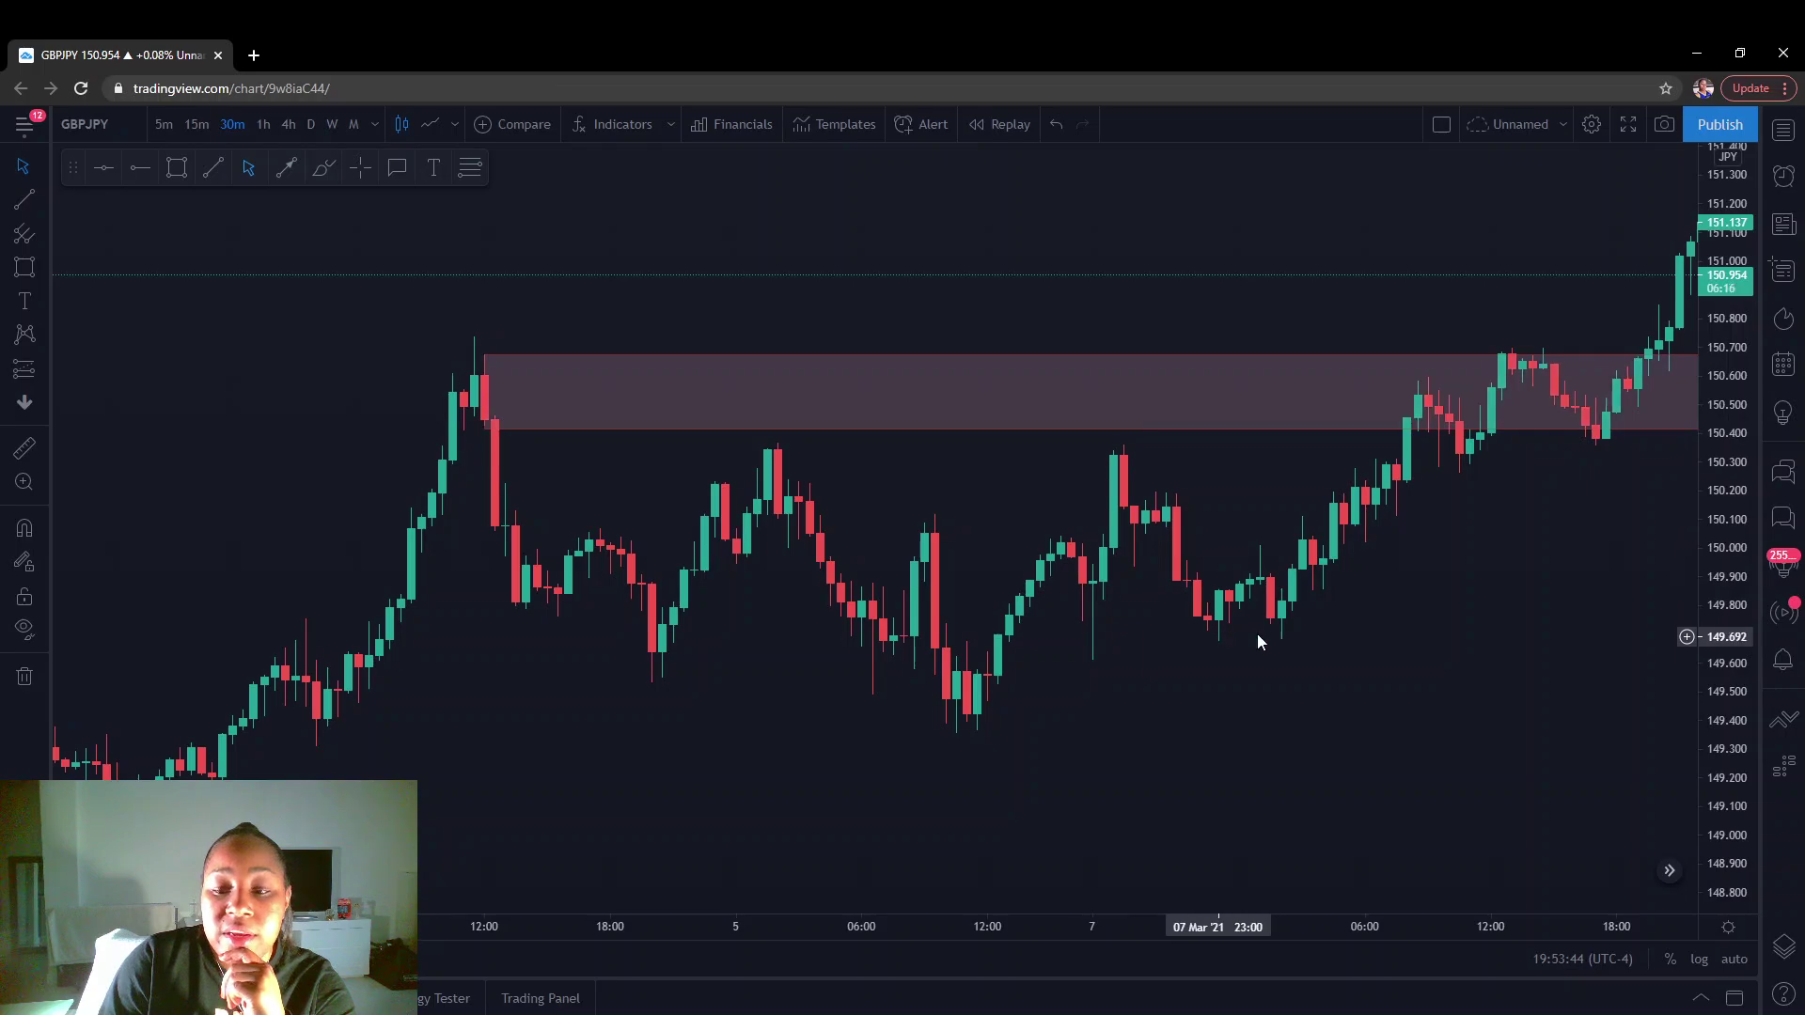
# Extend the 4 March rectangle to about 11 March and lower its upper edge to about 150.58 at the 9 March low.
pyautogui.moveTo(1426, 552); pyautogui.dragTo(1177, 520)
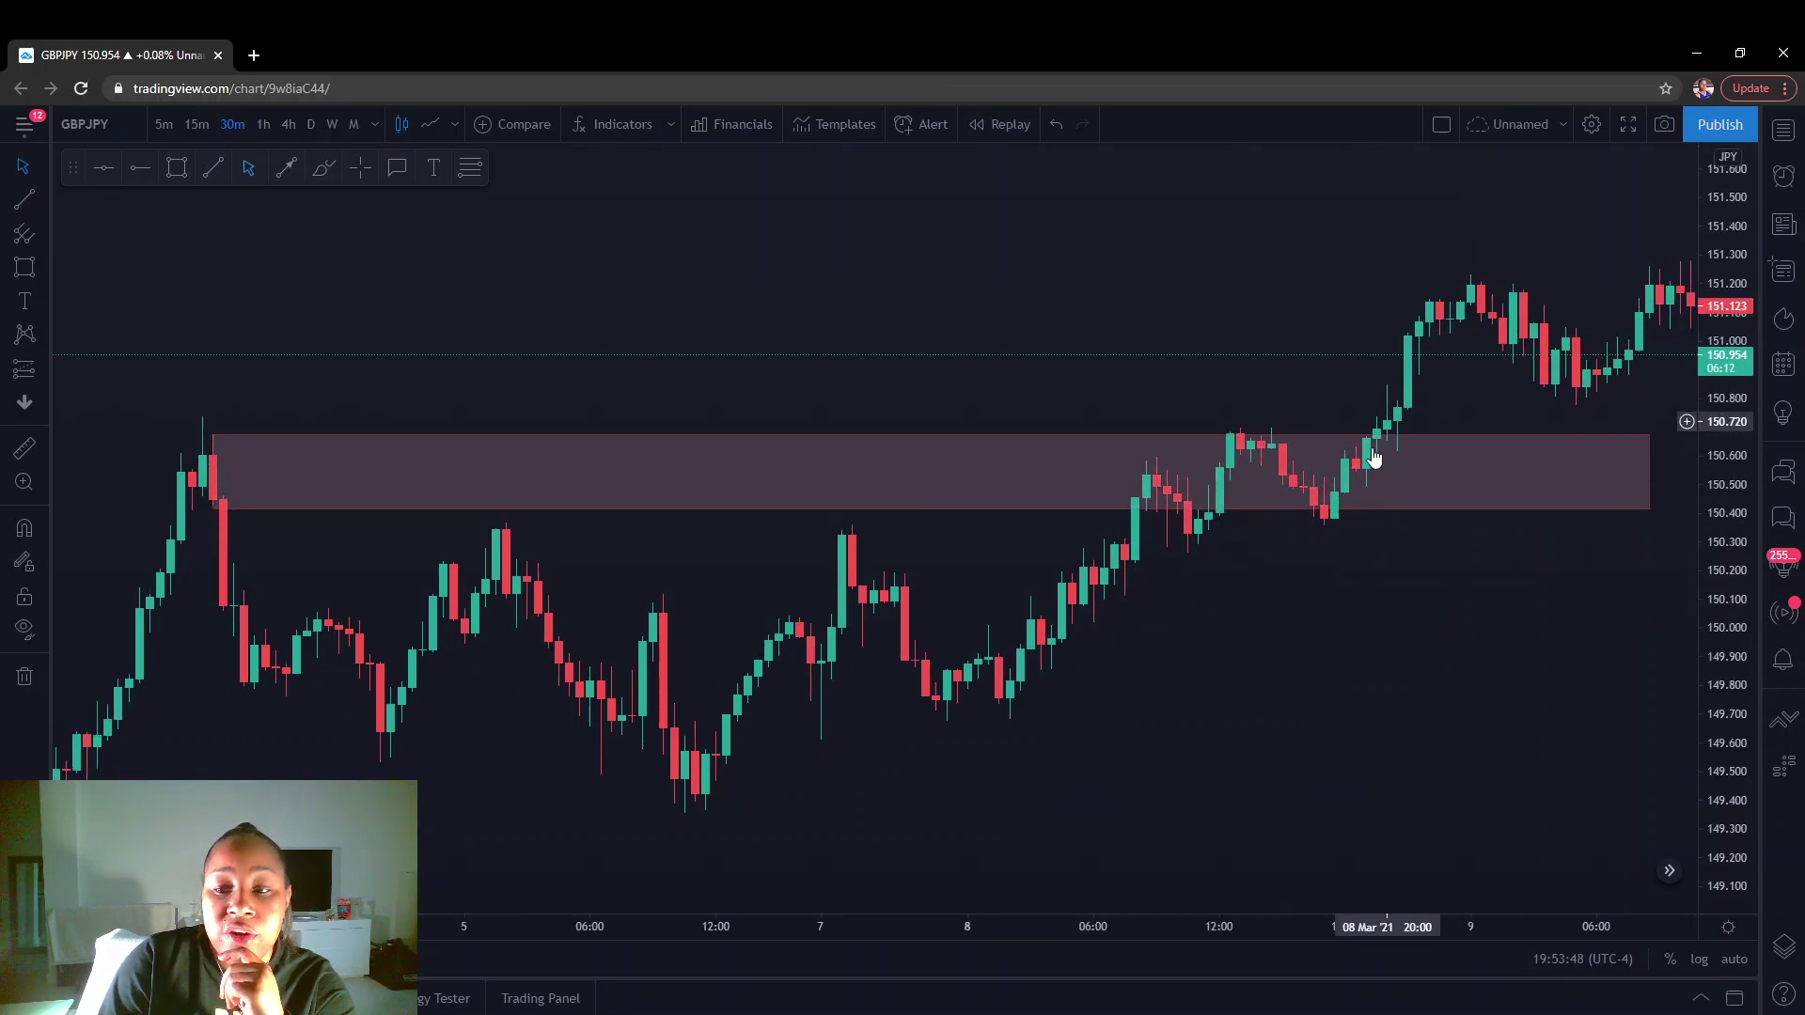
pyautogui.moveTo(1463, 374); pyautogui.dragTo(1032, 425)
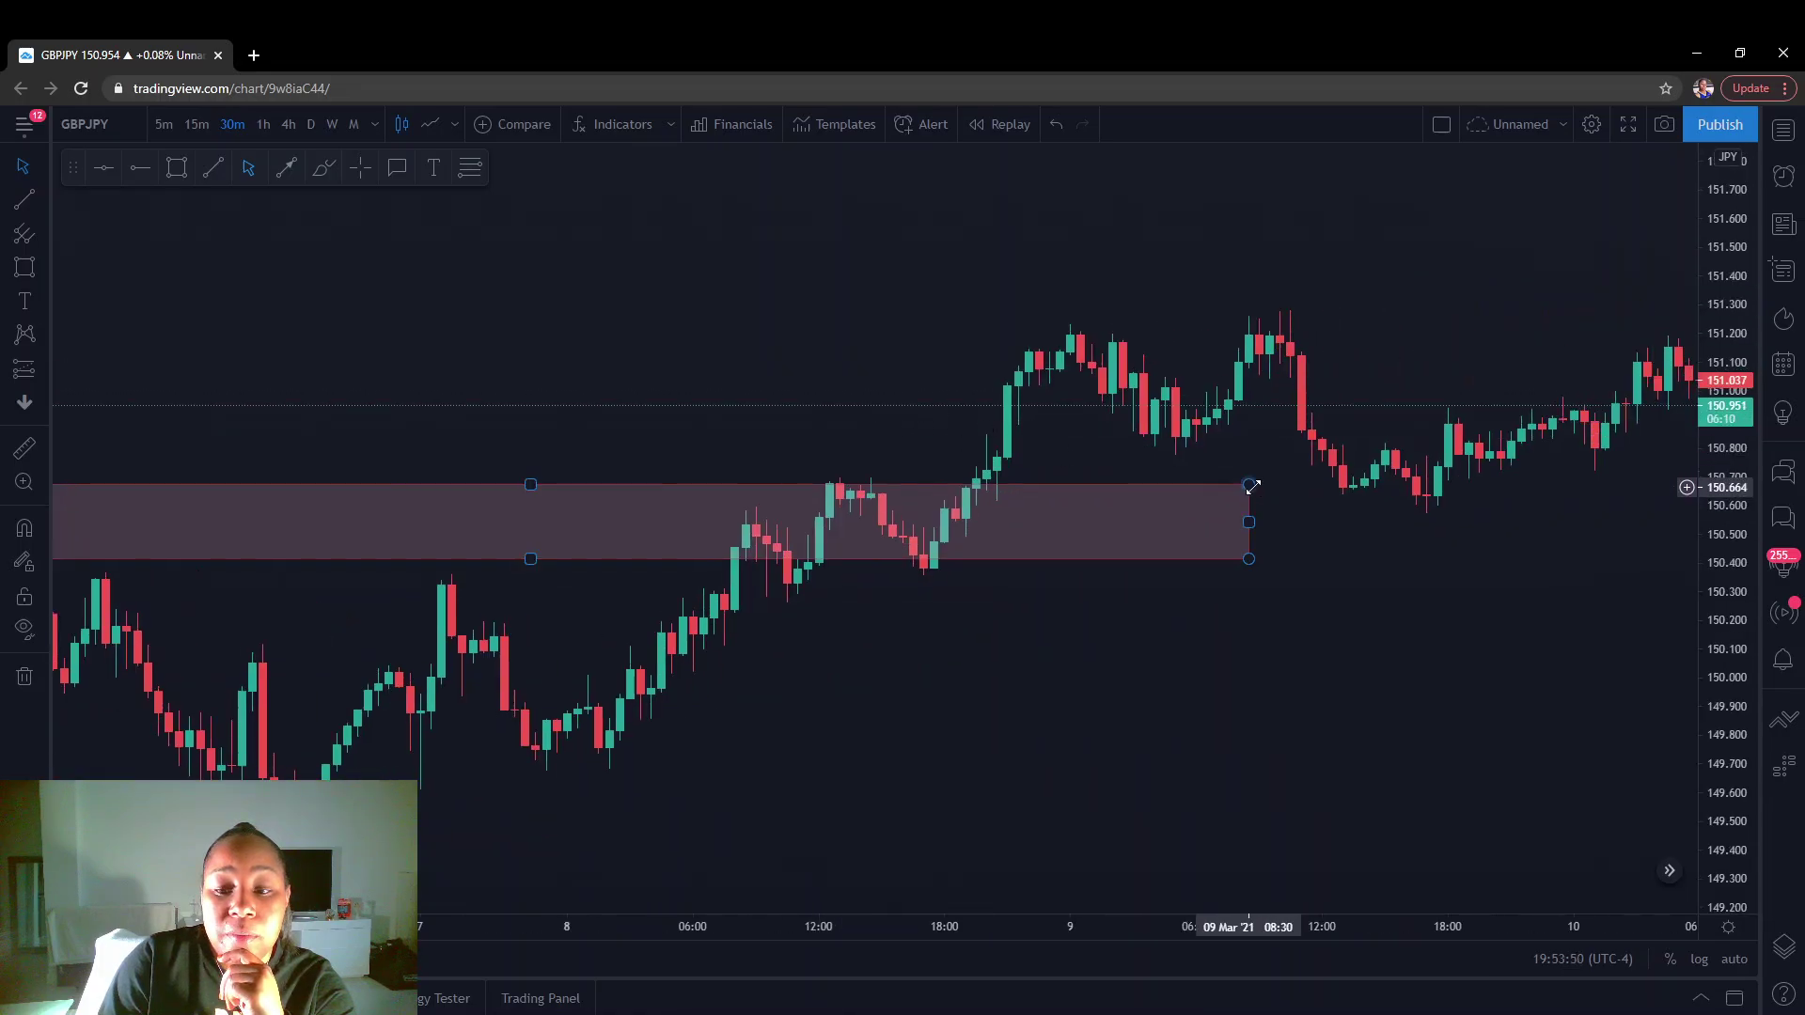
pyautogui.moveTo(1250, 488)
pyautogui.mouseDown()
pyautogui.moveTo(1688, 523)
pyautogui.moveTo(1331, 550)
pyautogui.moveTo(1205, 537)
pyautogui.moveTo(1673, 547)
pyautogui.mouseUp()
pyautogui.click(1382, 721)
pyautogui.scroll(-5, 832, 678)
pyautogui.moveTo(1239, 713); pyautogui.dragTo(922, 671)
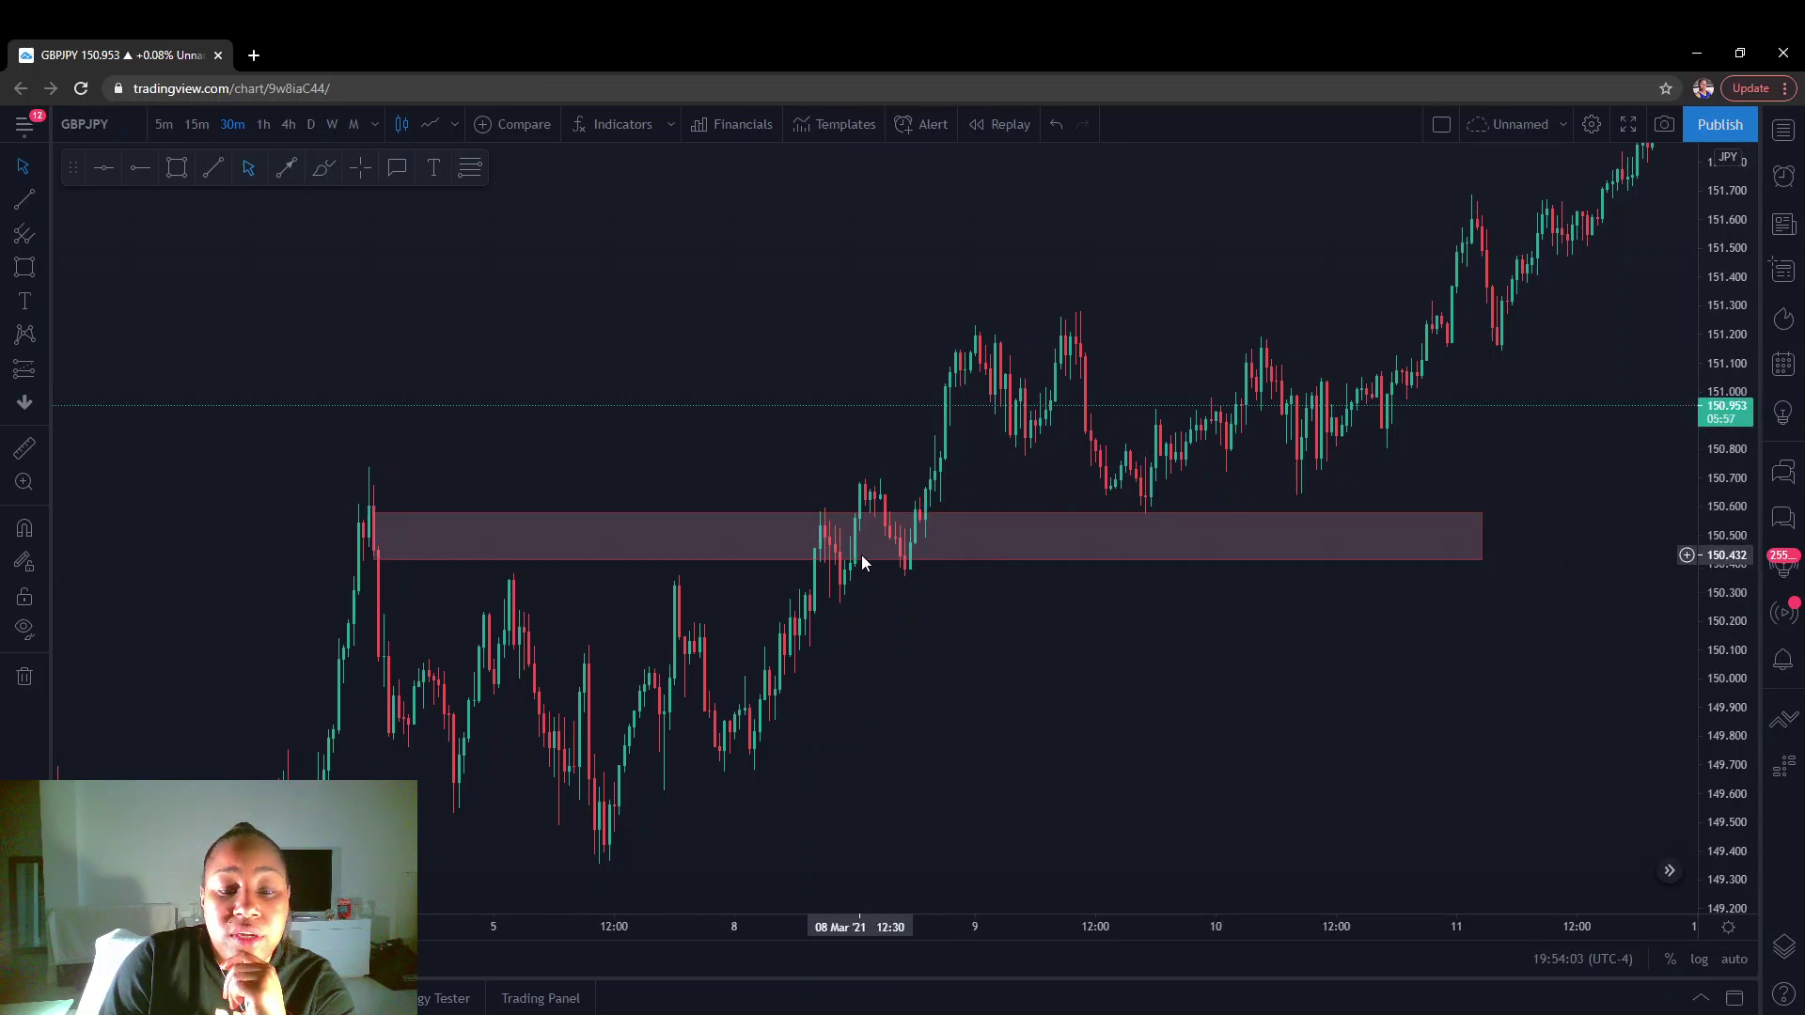
pyautogui.click(376, 532)
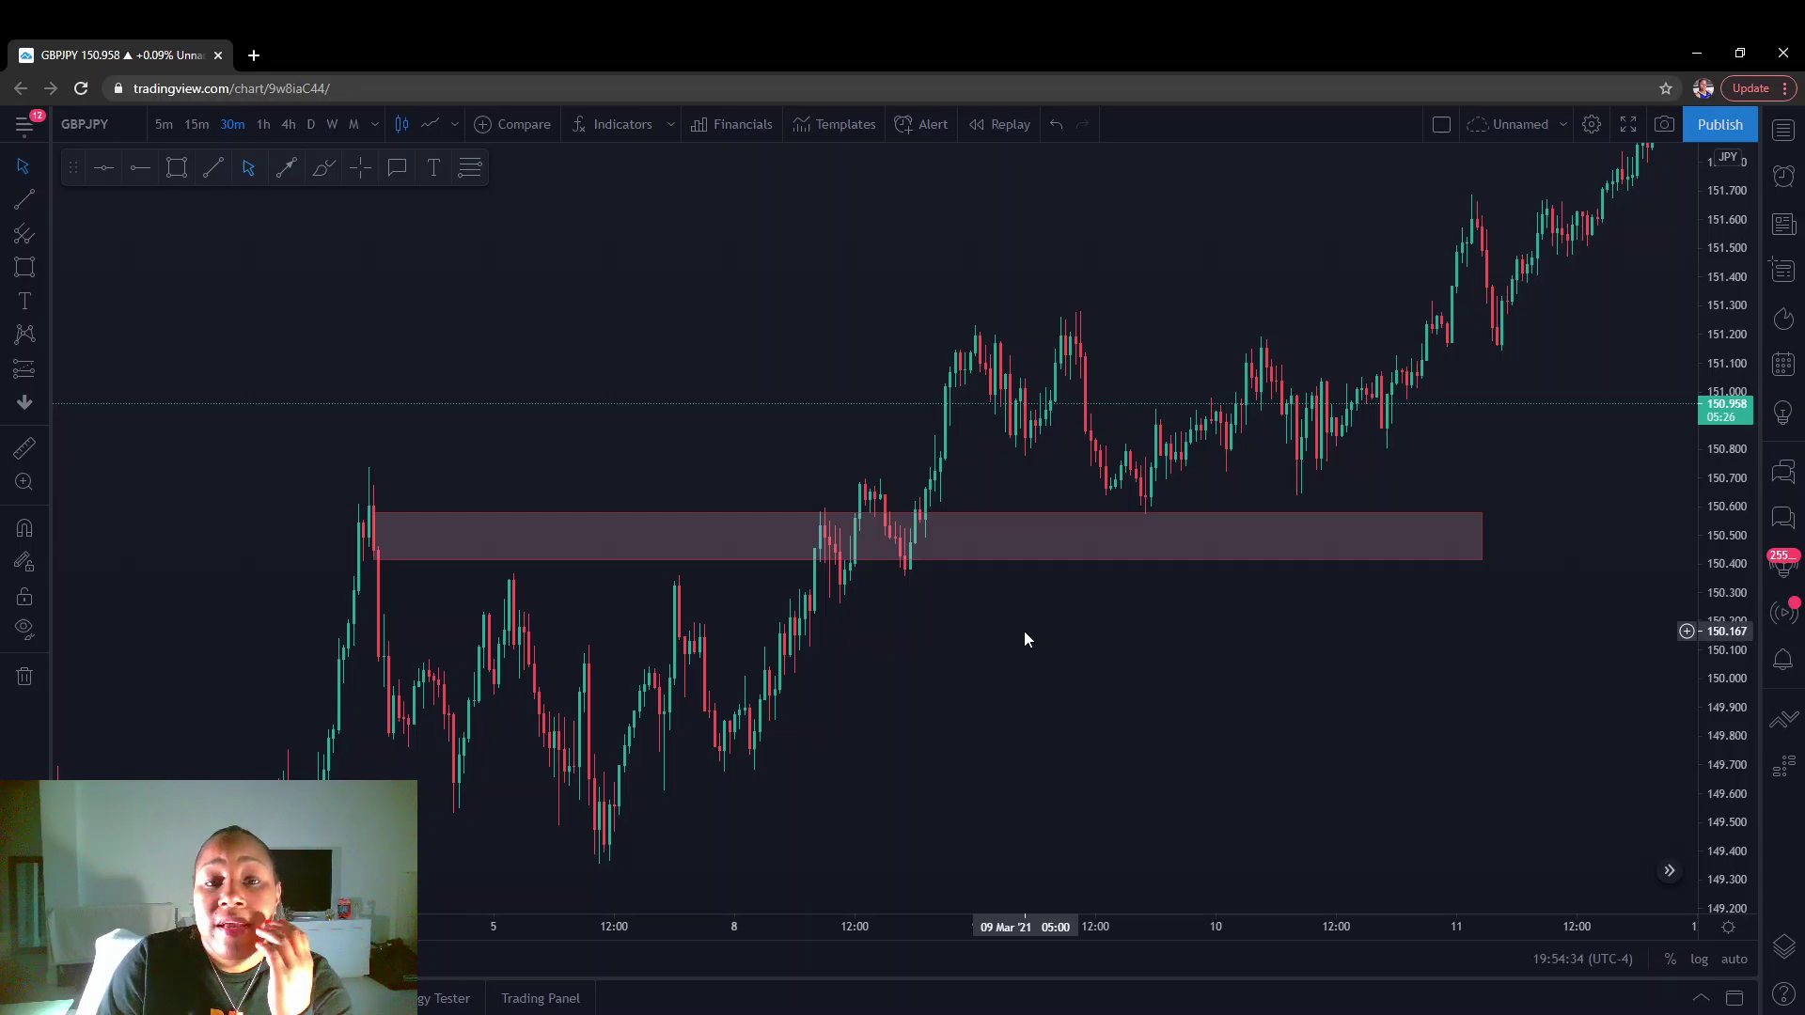
pyautogui.scroll(-3, 1119, 696)
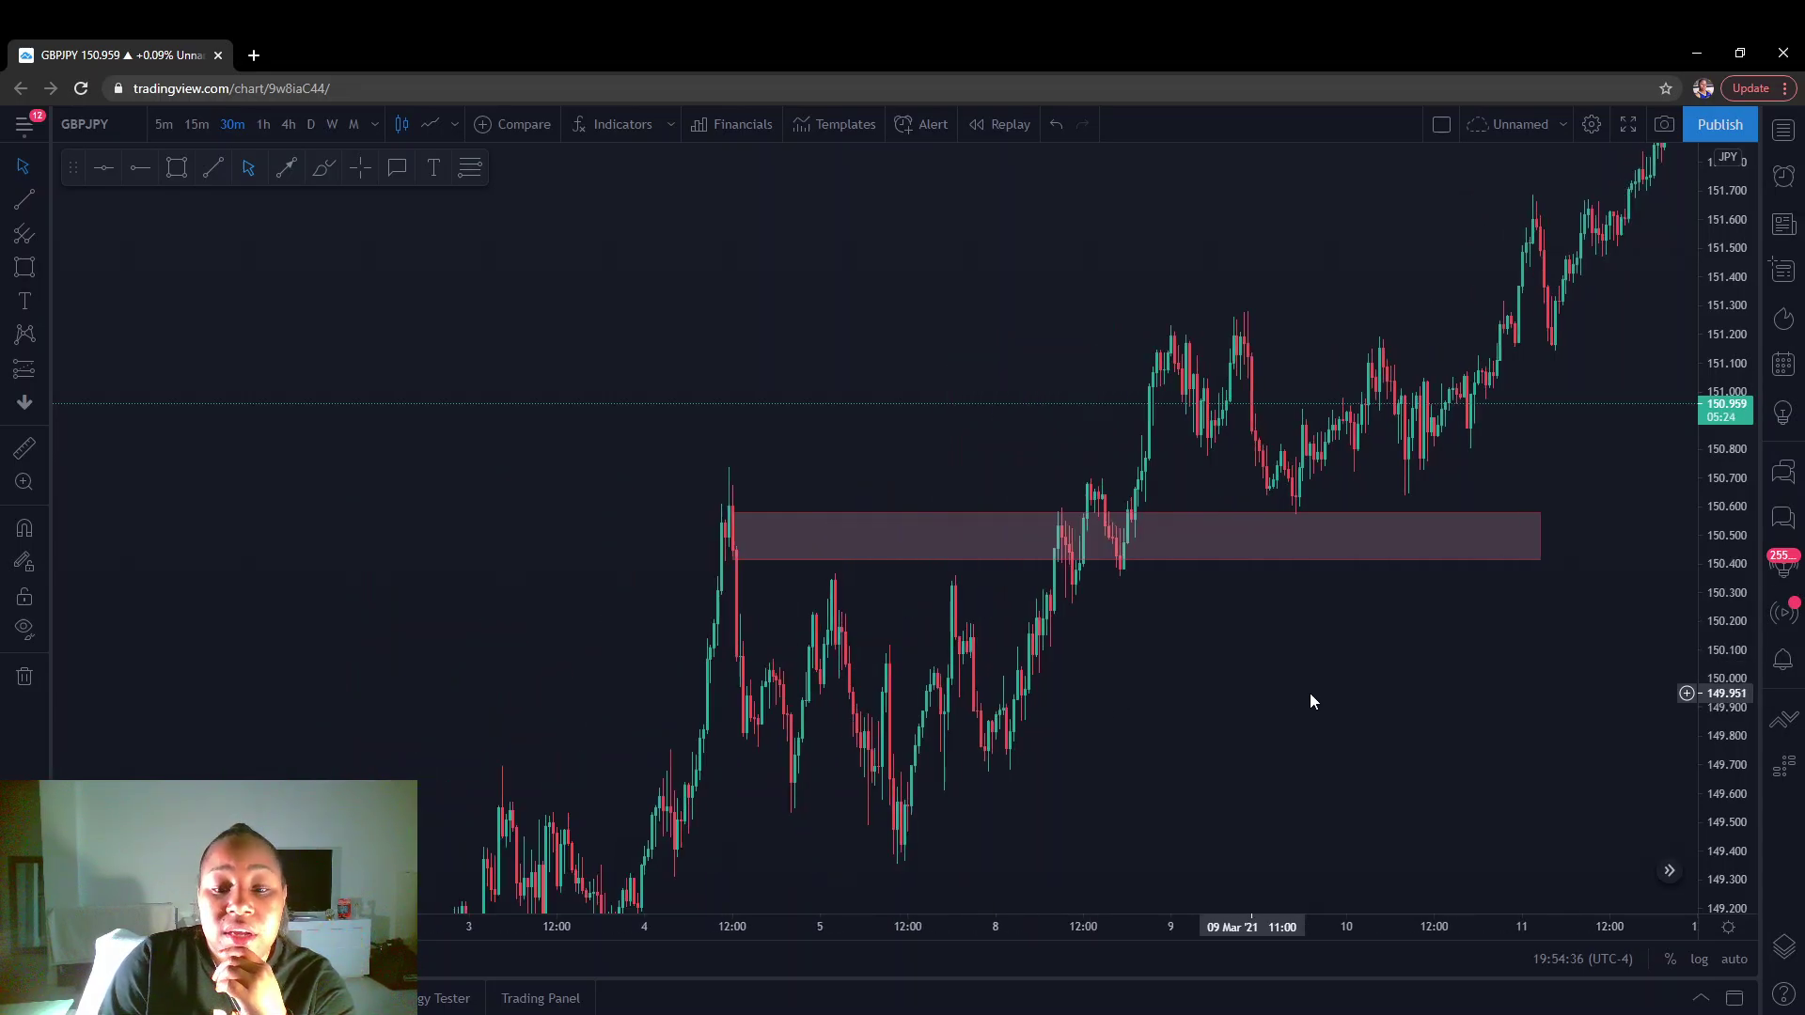
# Extend the 4 March rectangle across the later candles to beyond 16 March.
pyautogui.moveTo(1311, 692); pyautogui.dragTo(1666, 592)
pyautogui.moveTo(760, 562)
pyautogui.moveTo(941, 705); pyautogui.dragTo(1188, 560)
pyautogui.moveTo(372, 576); pyautogui.dragTo(754, 576)
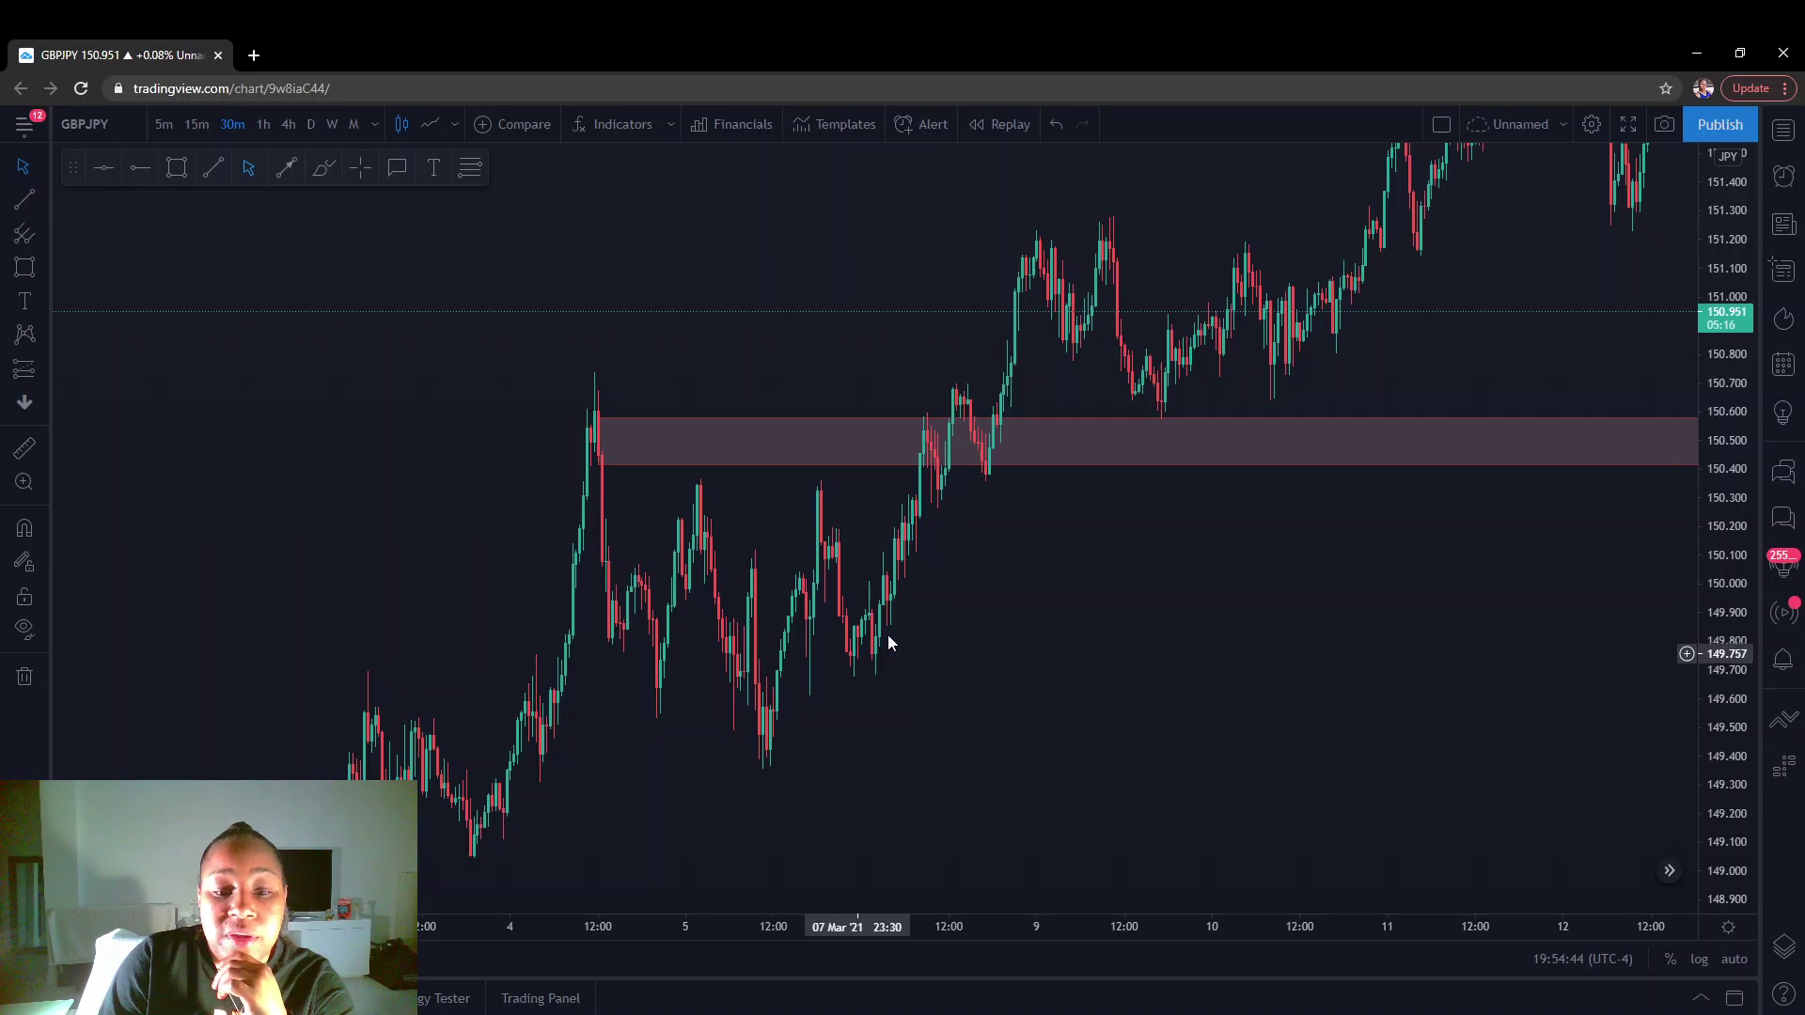
# Examine how the candles between 4 and 12 March behave around the 4 March rectangle.
pyautogui.moveTo(937, 478)
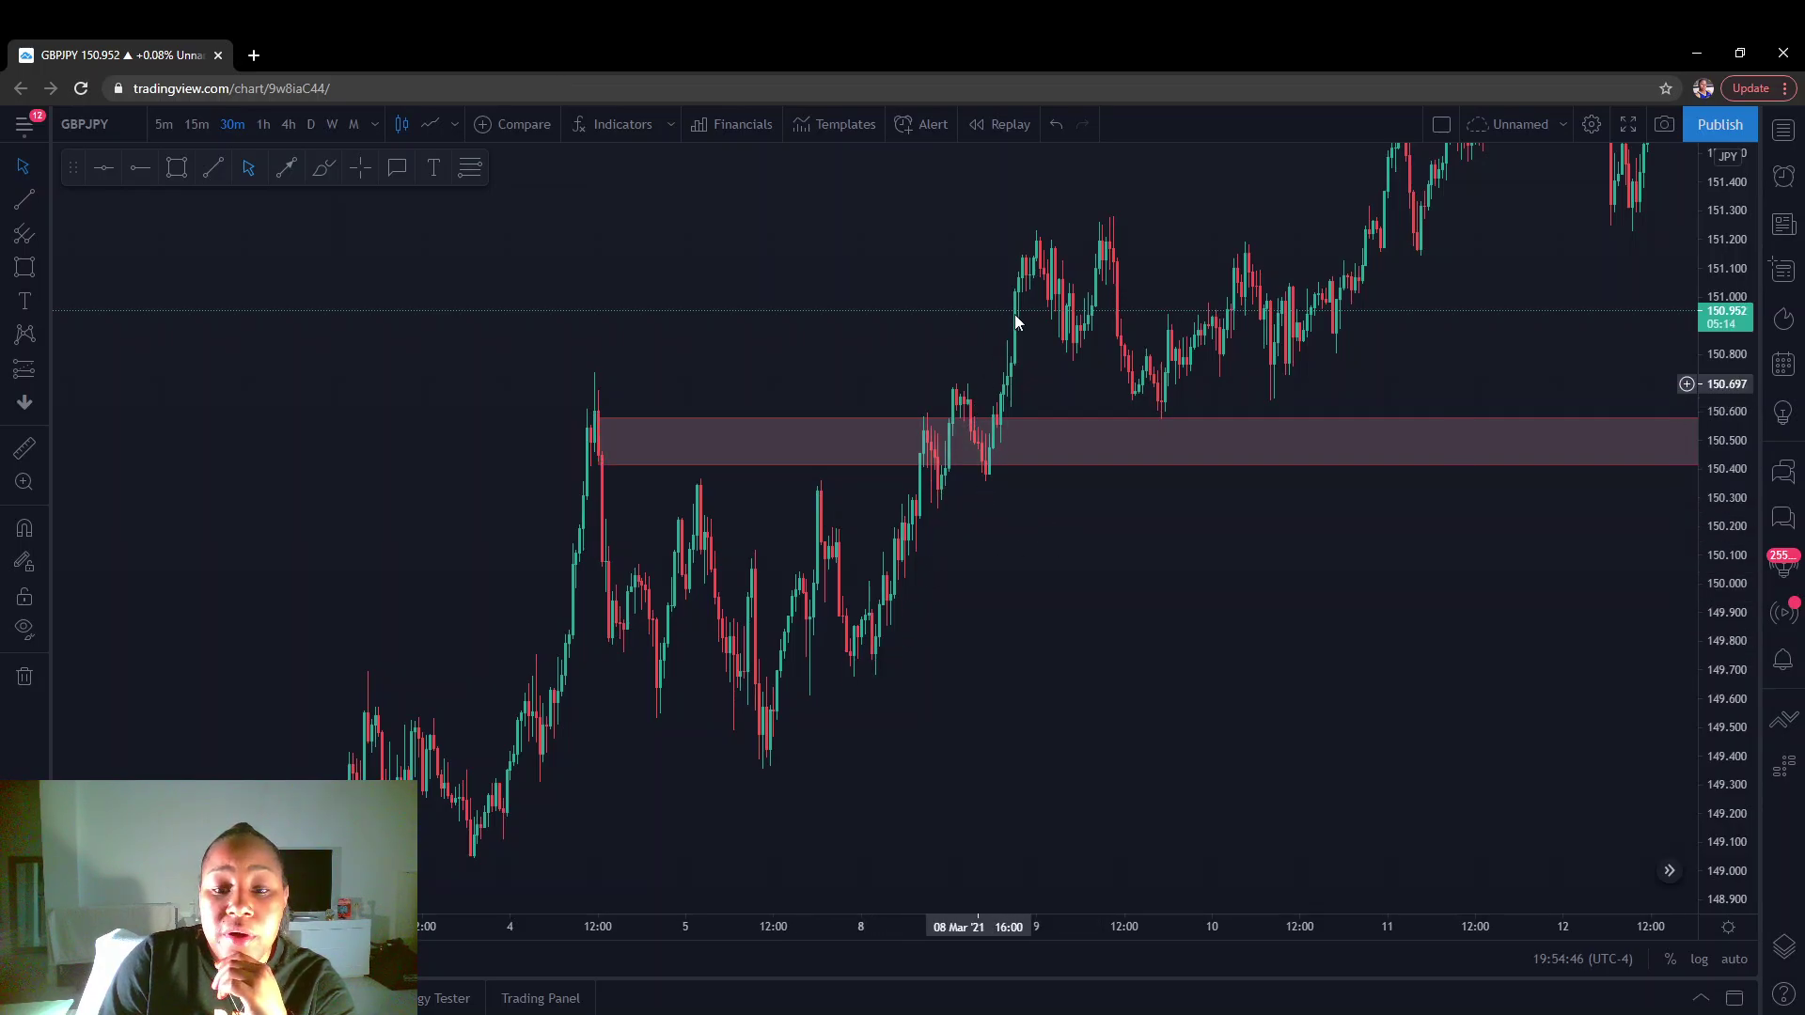
pyautogui.hscroll(5, 1297, 399)
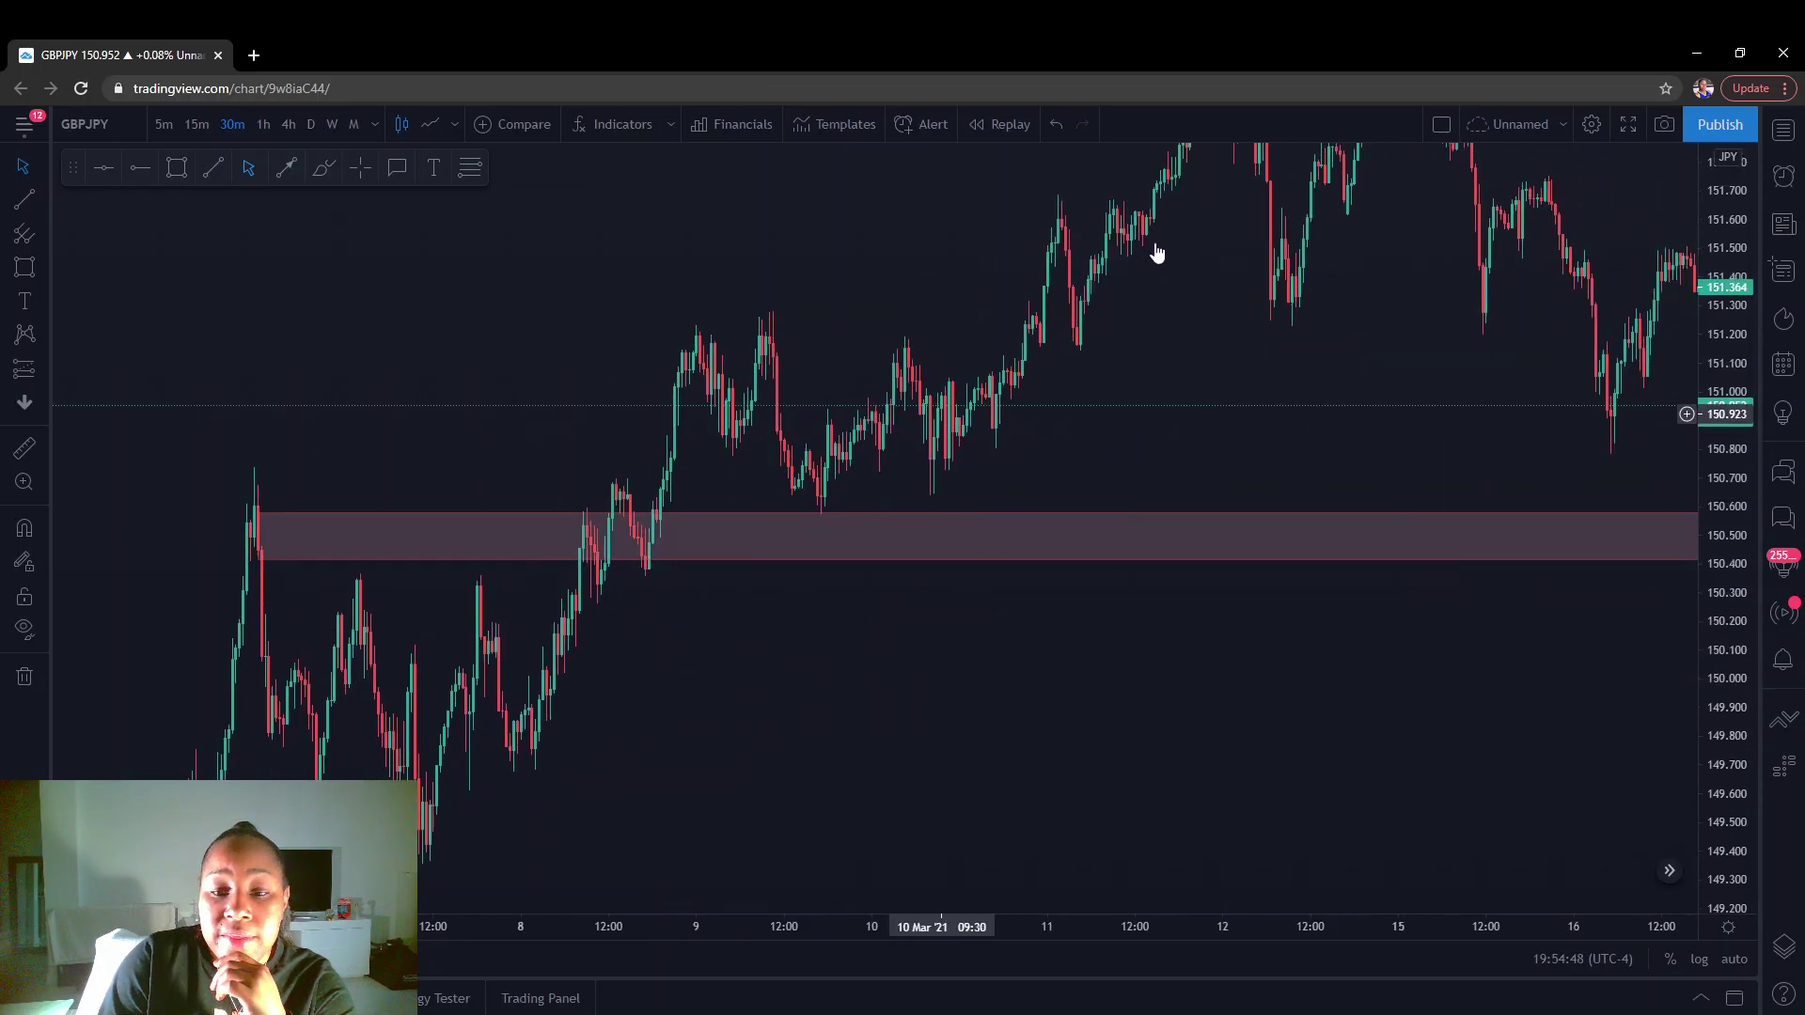
pyautogui.moveTo(843, 551); pyautogui.dragTo(1031, 612)
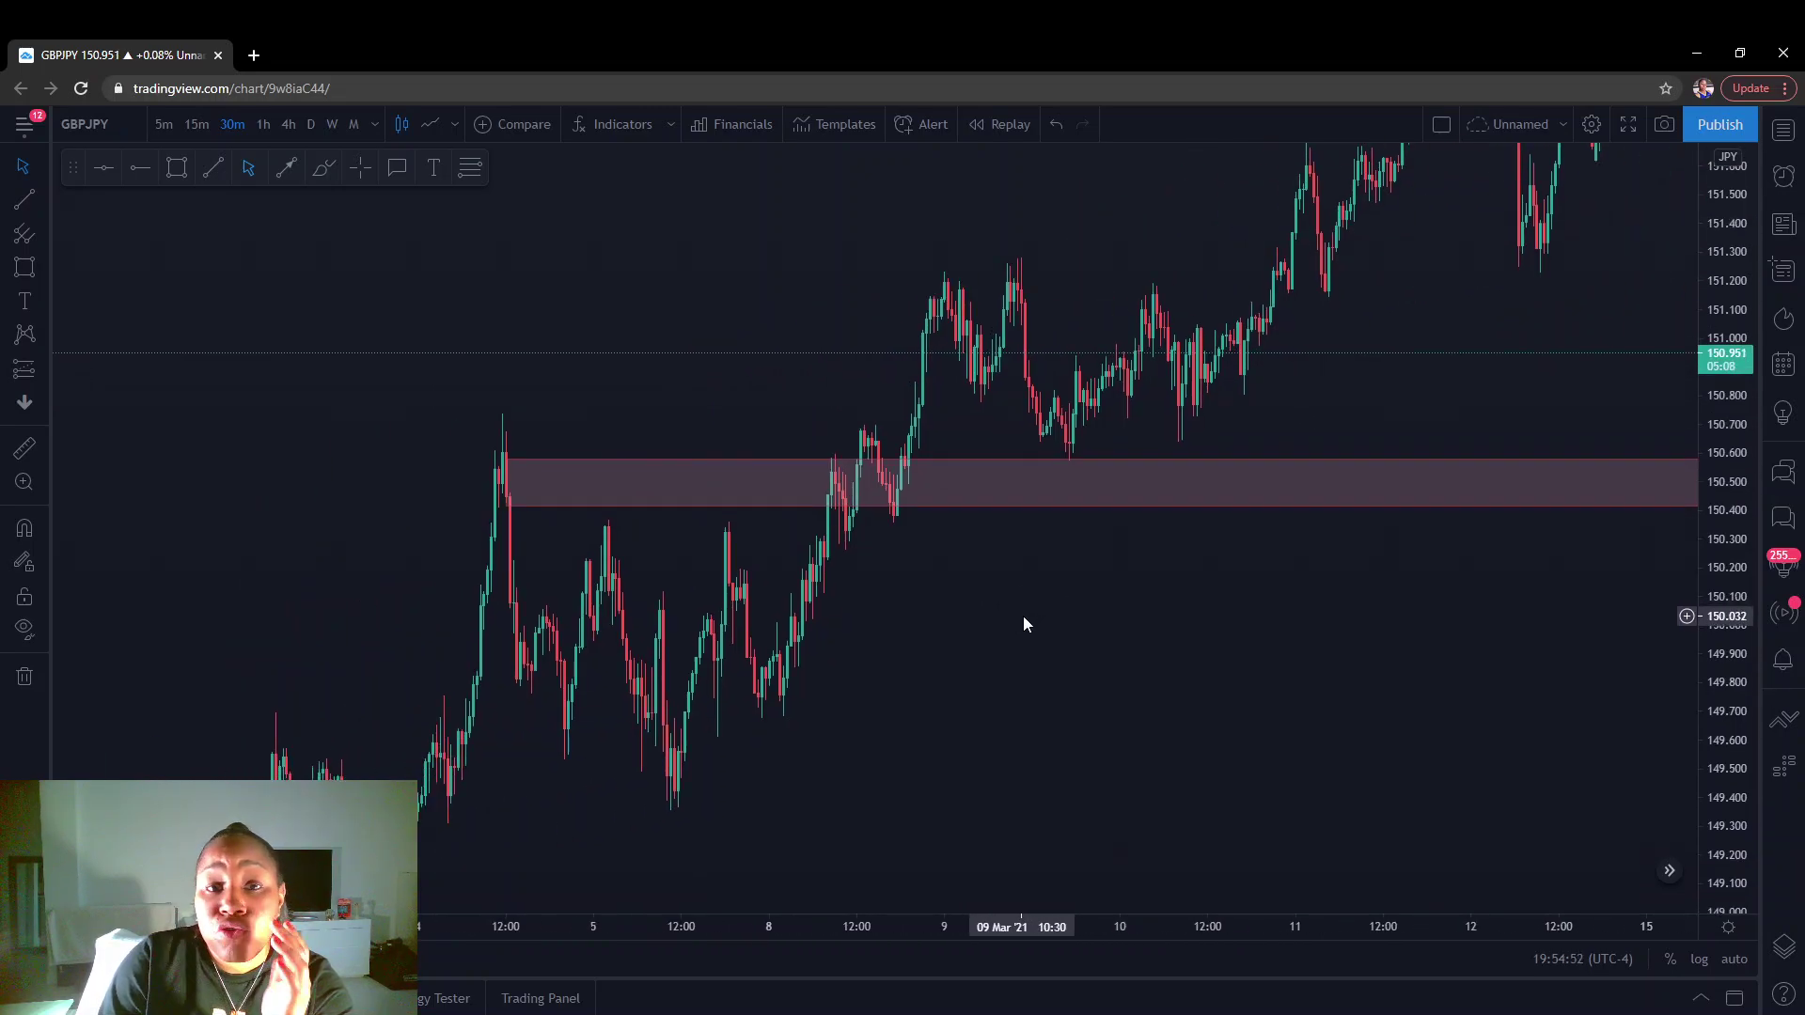
pyautogui.hscroll(2, 1024, 624)
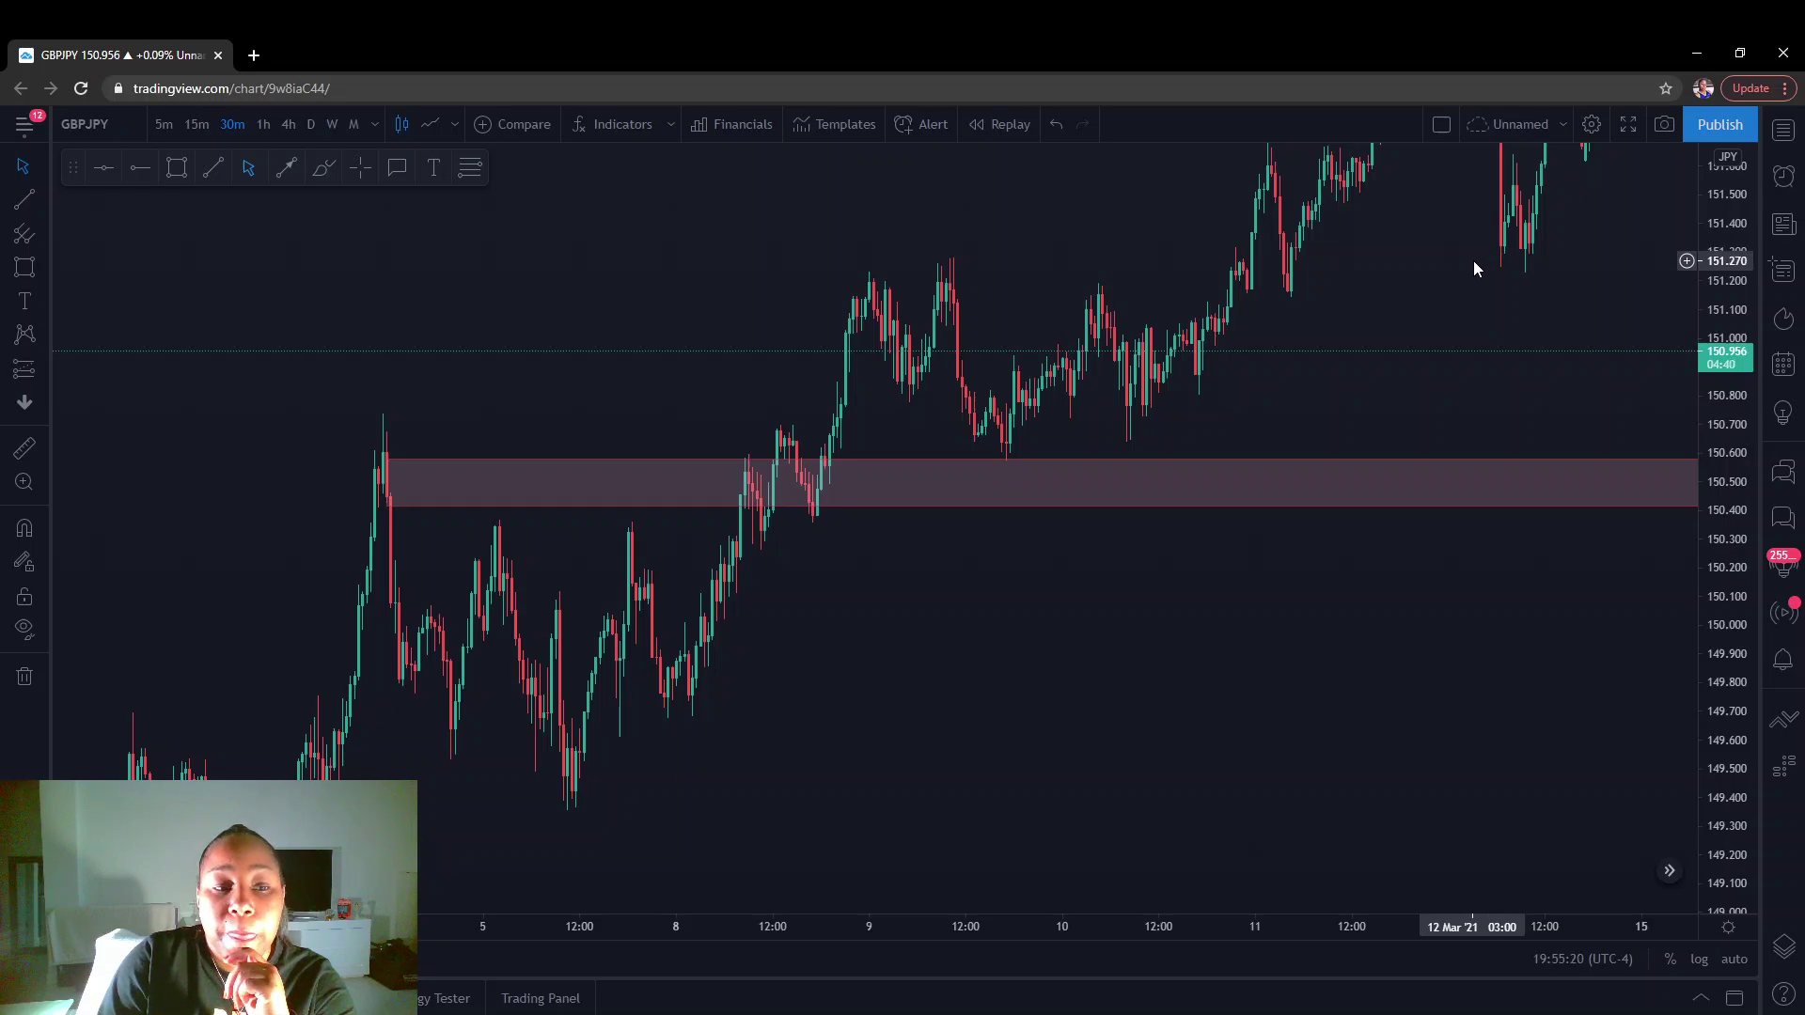
pyautogui.scroll(1, 940, 675)
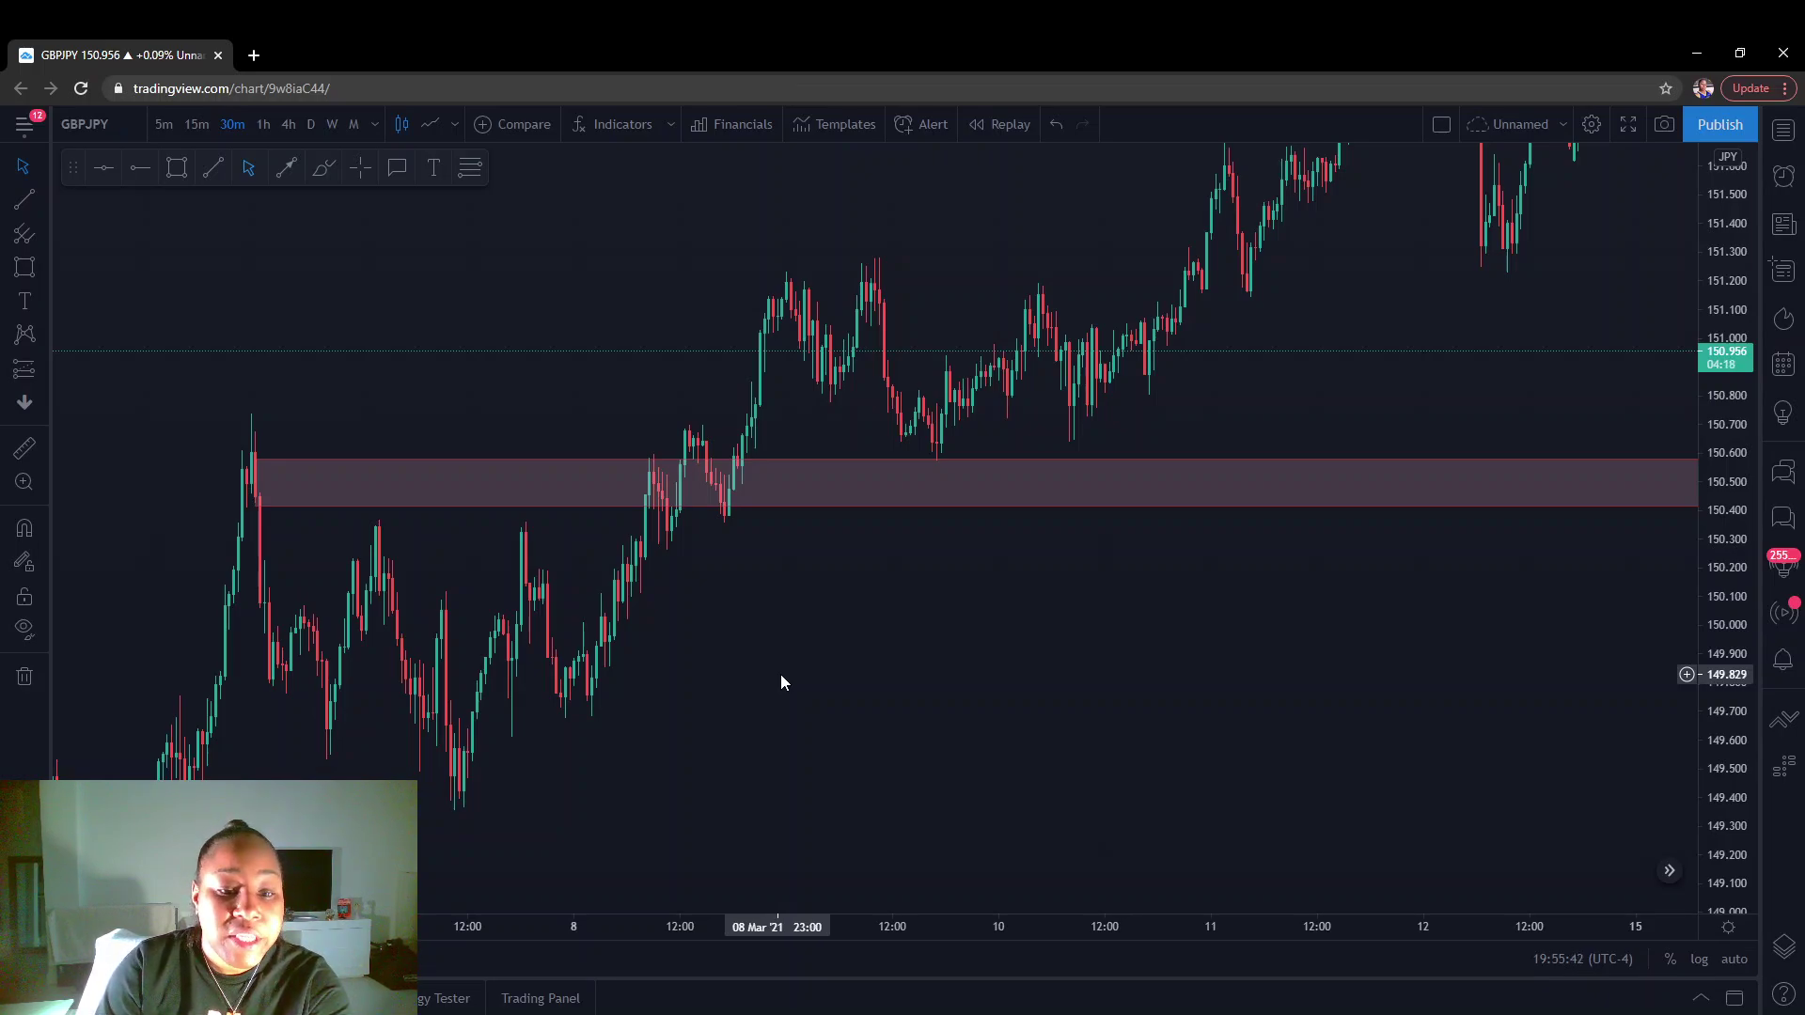
pyautogui.moveTo(859, 630); pyautogui.dragTo(863, 628)
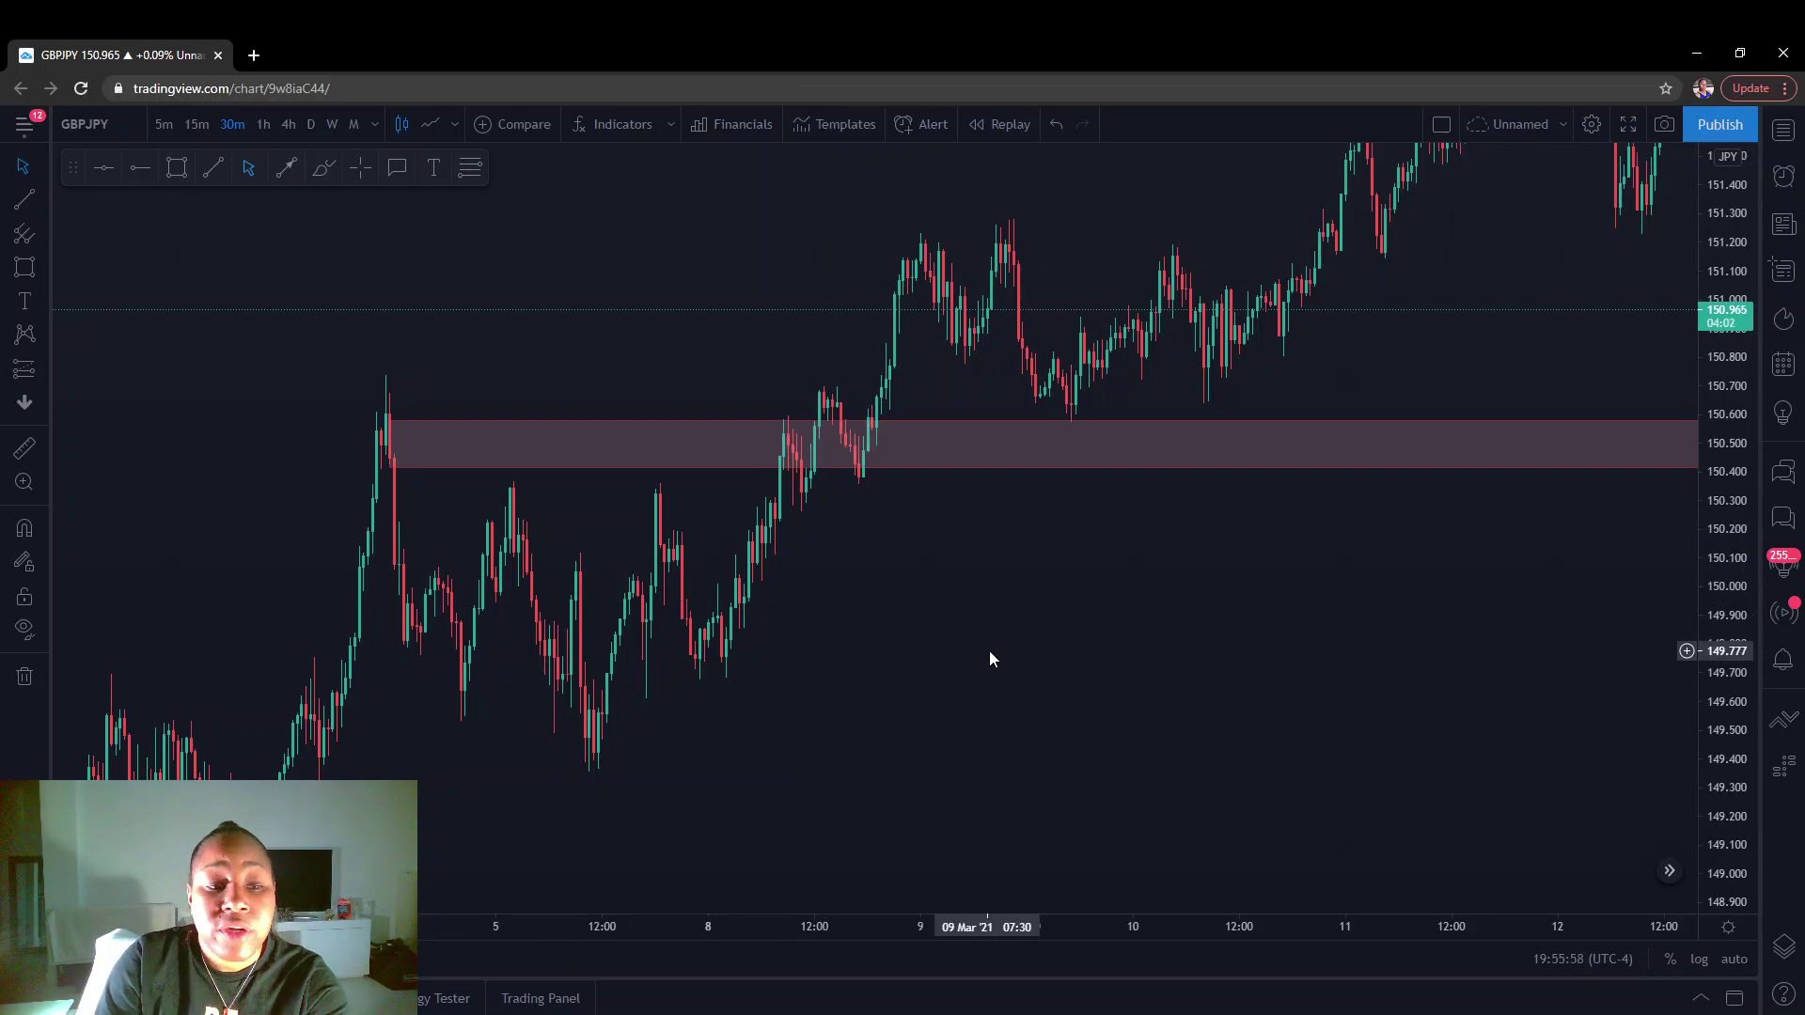
pyautogui.scroll(-2, 989, 658)
pyautogui.scroll(3, 859, 624)
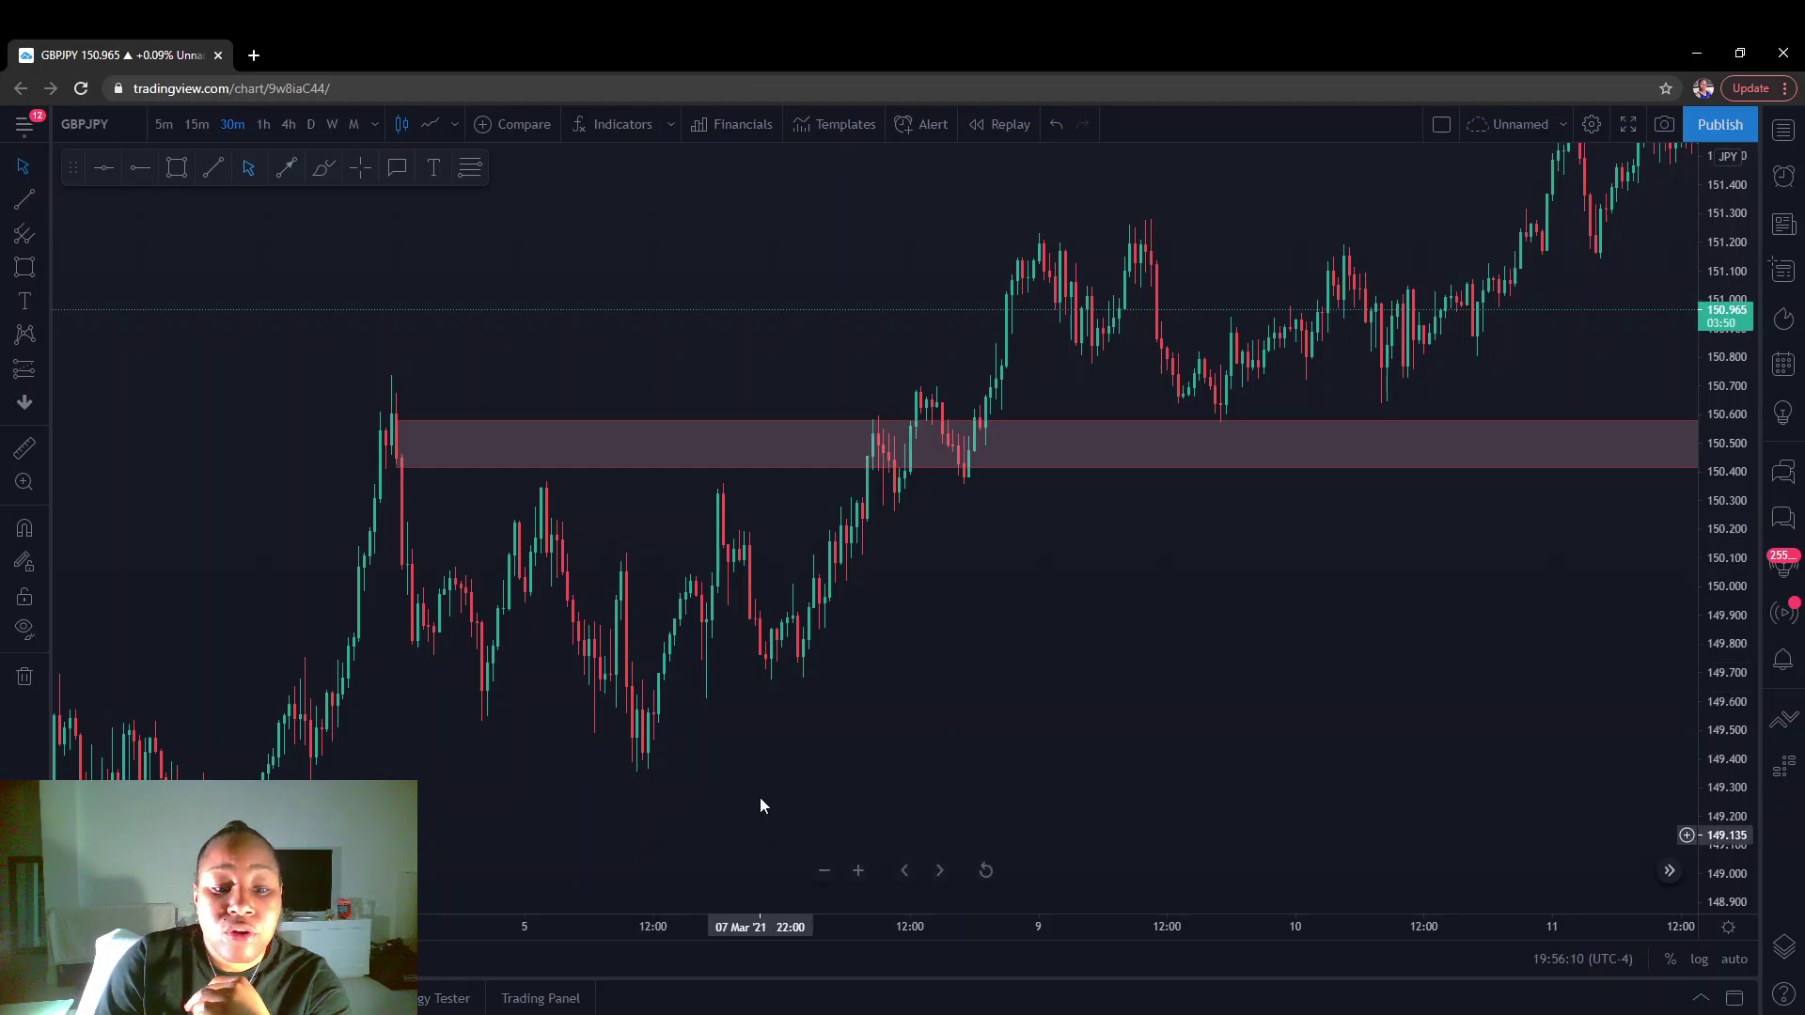
# Draw a rectangle from the 5 March low at about 09:30 to 10 March 19:00, between about 149.66 and 149.40.
pyautogui.moveTo(758, 805); pyautogui.dragTo(725, 631)
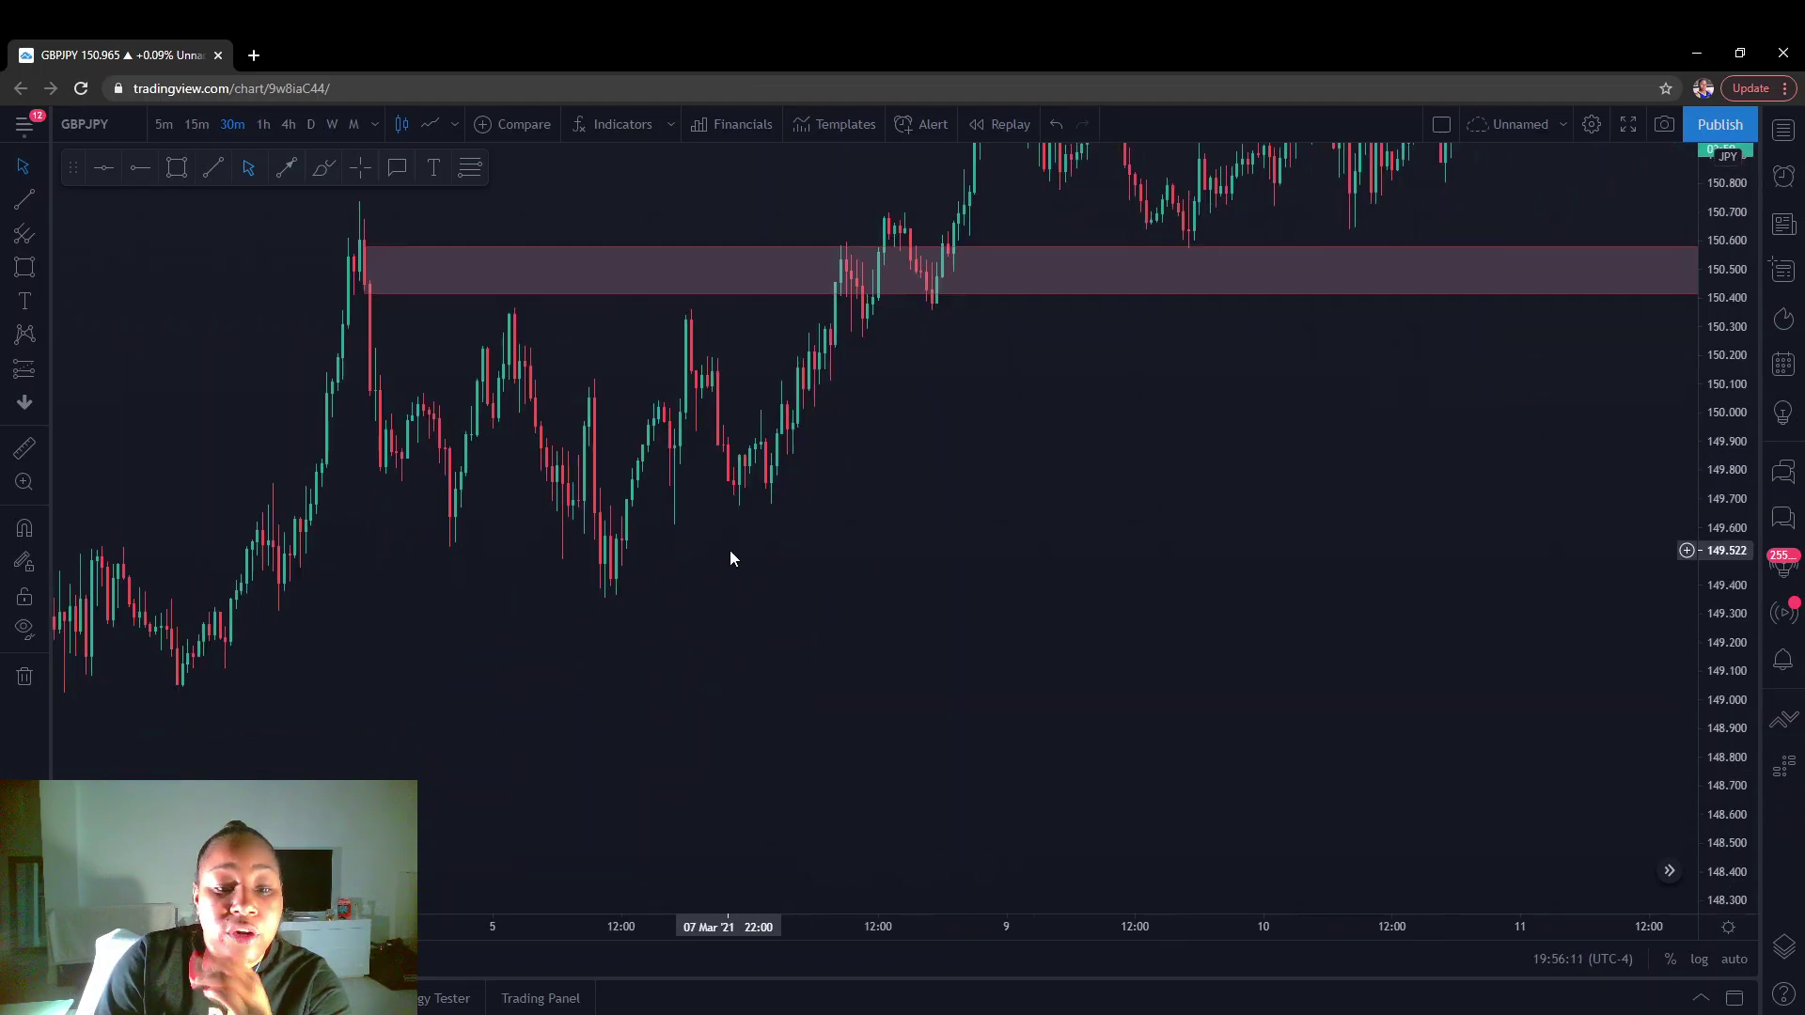
pyautogui.click(177, 167)
pyautogui.click(406, 485)
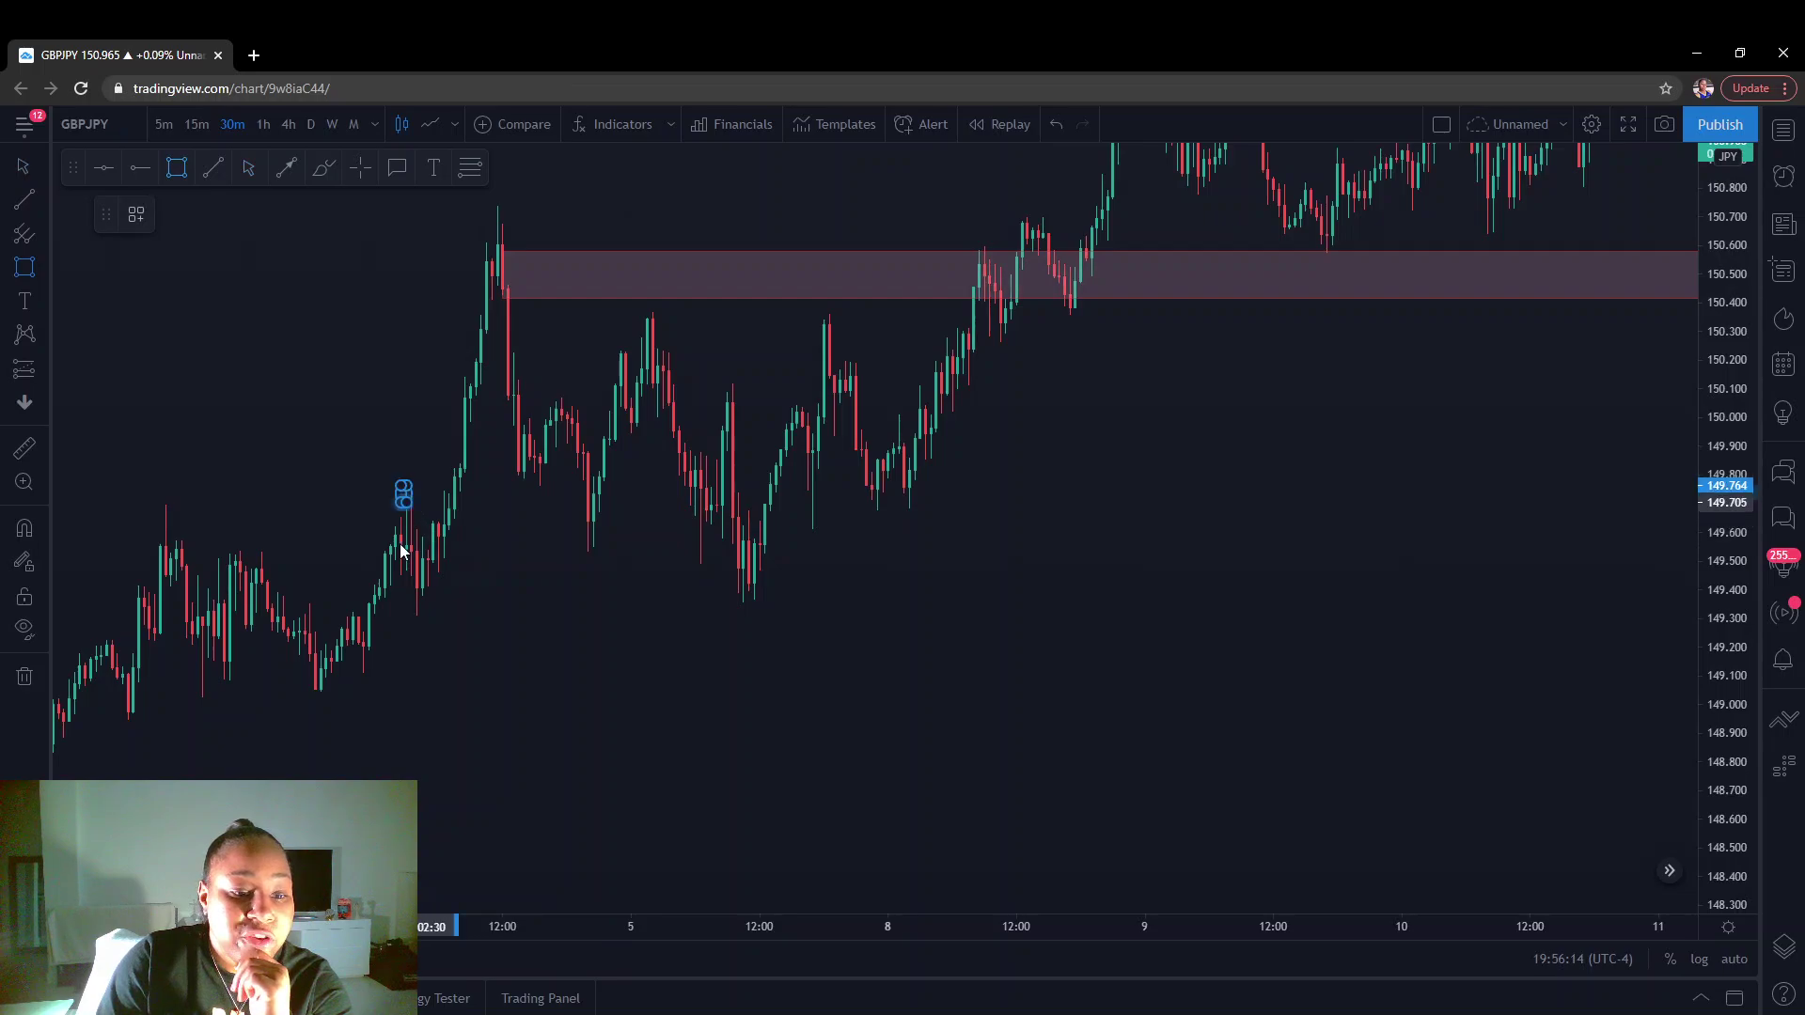
pyautogui.click(1605, 588)
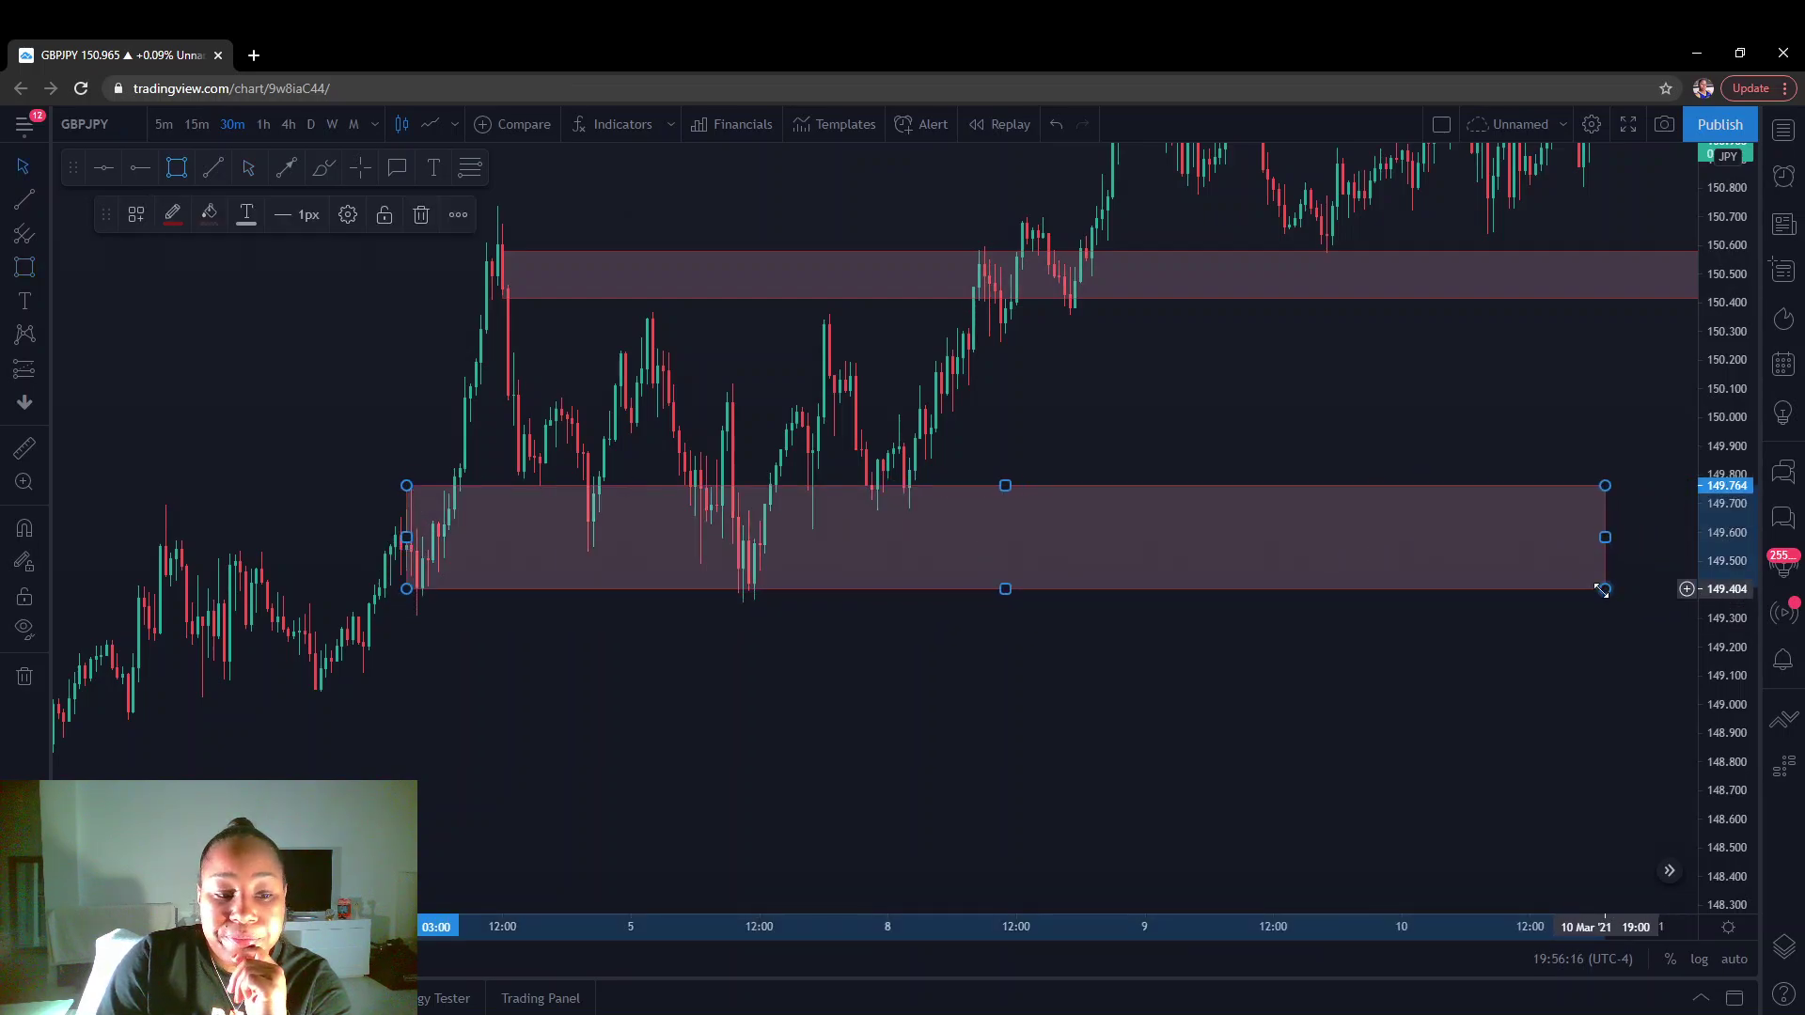
pyautogui.press('Escape')
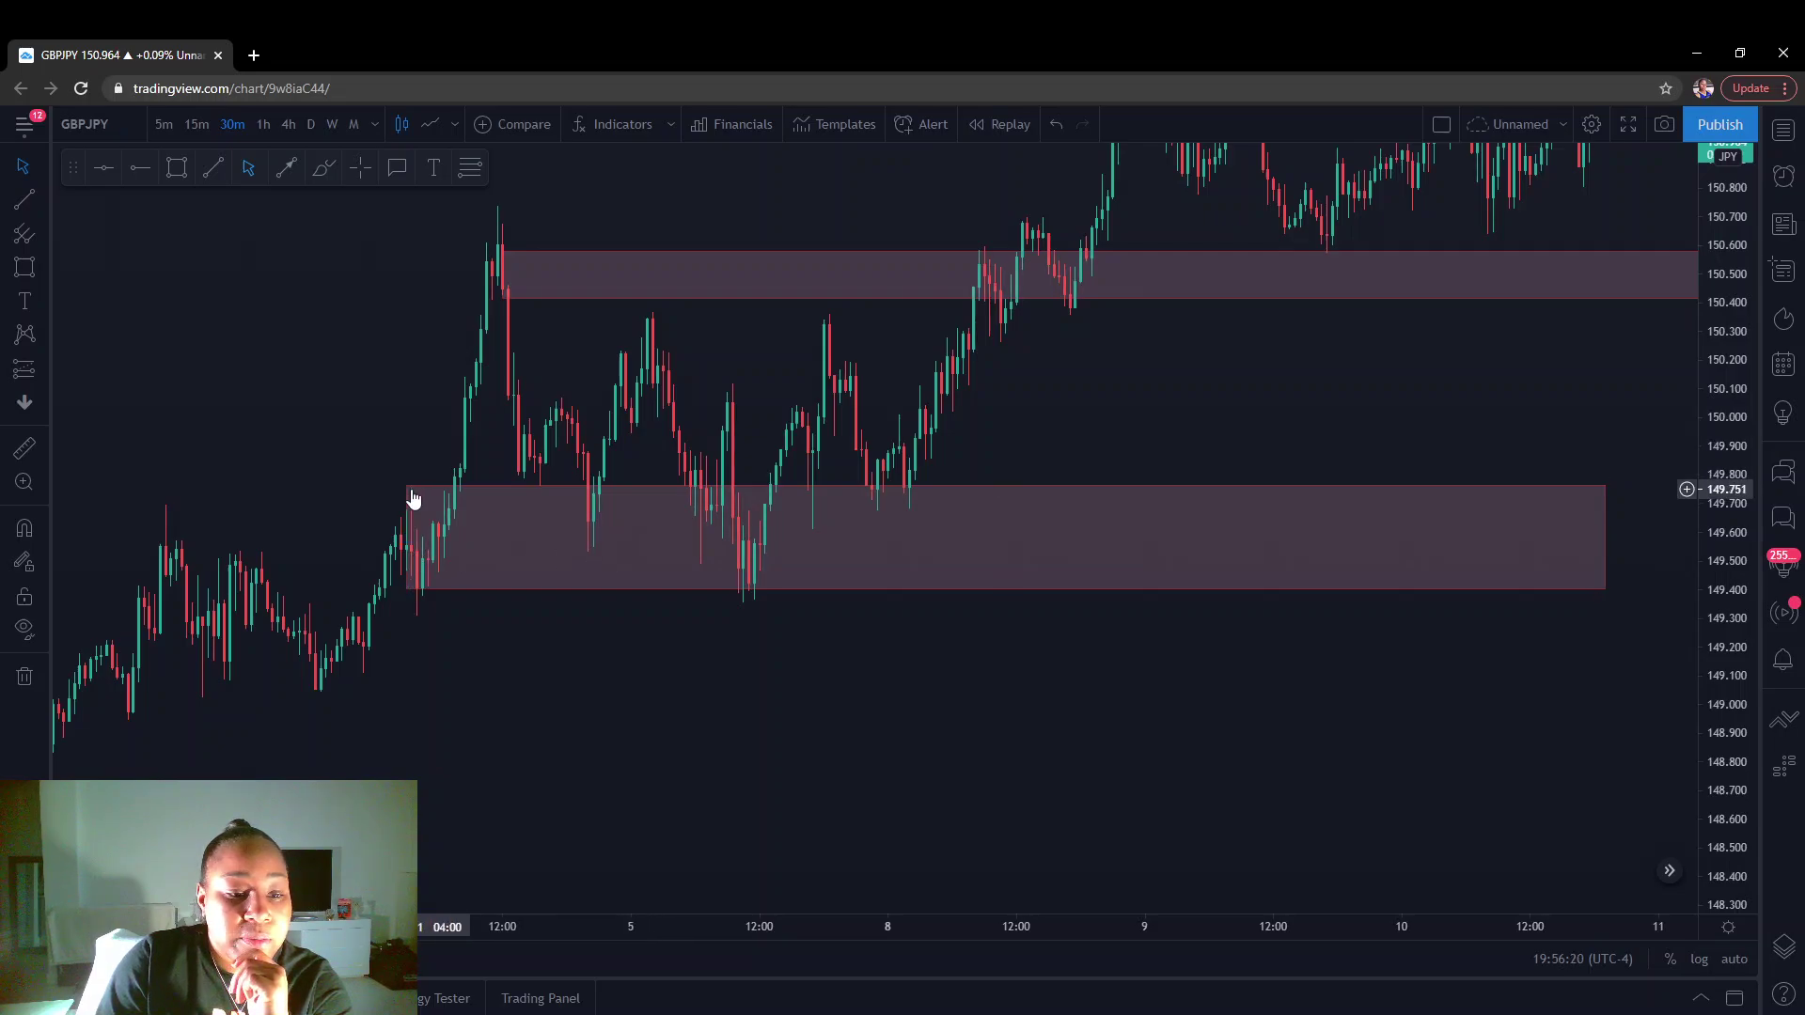
pyautogui.moveTo(408, 487); pyautogui.dragTo(733, 514)
pyautogui.click(793, 605)
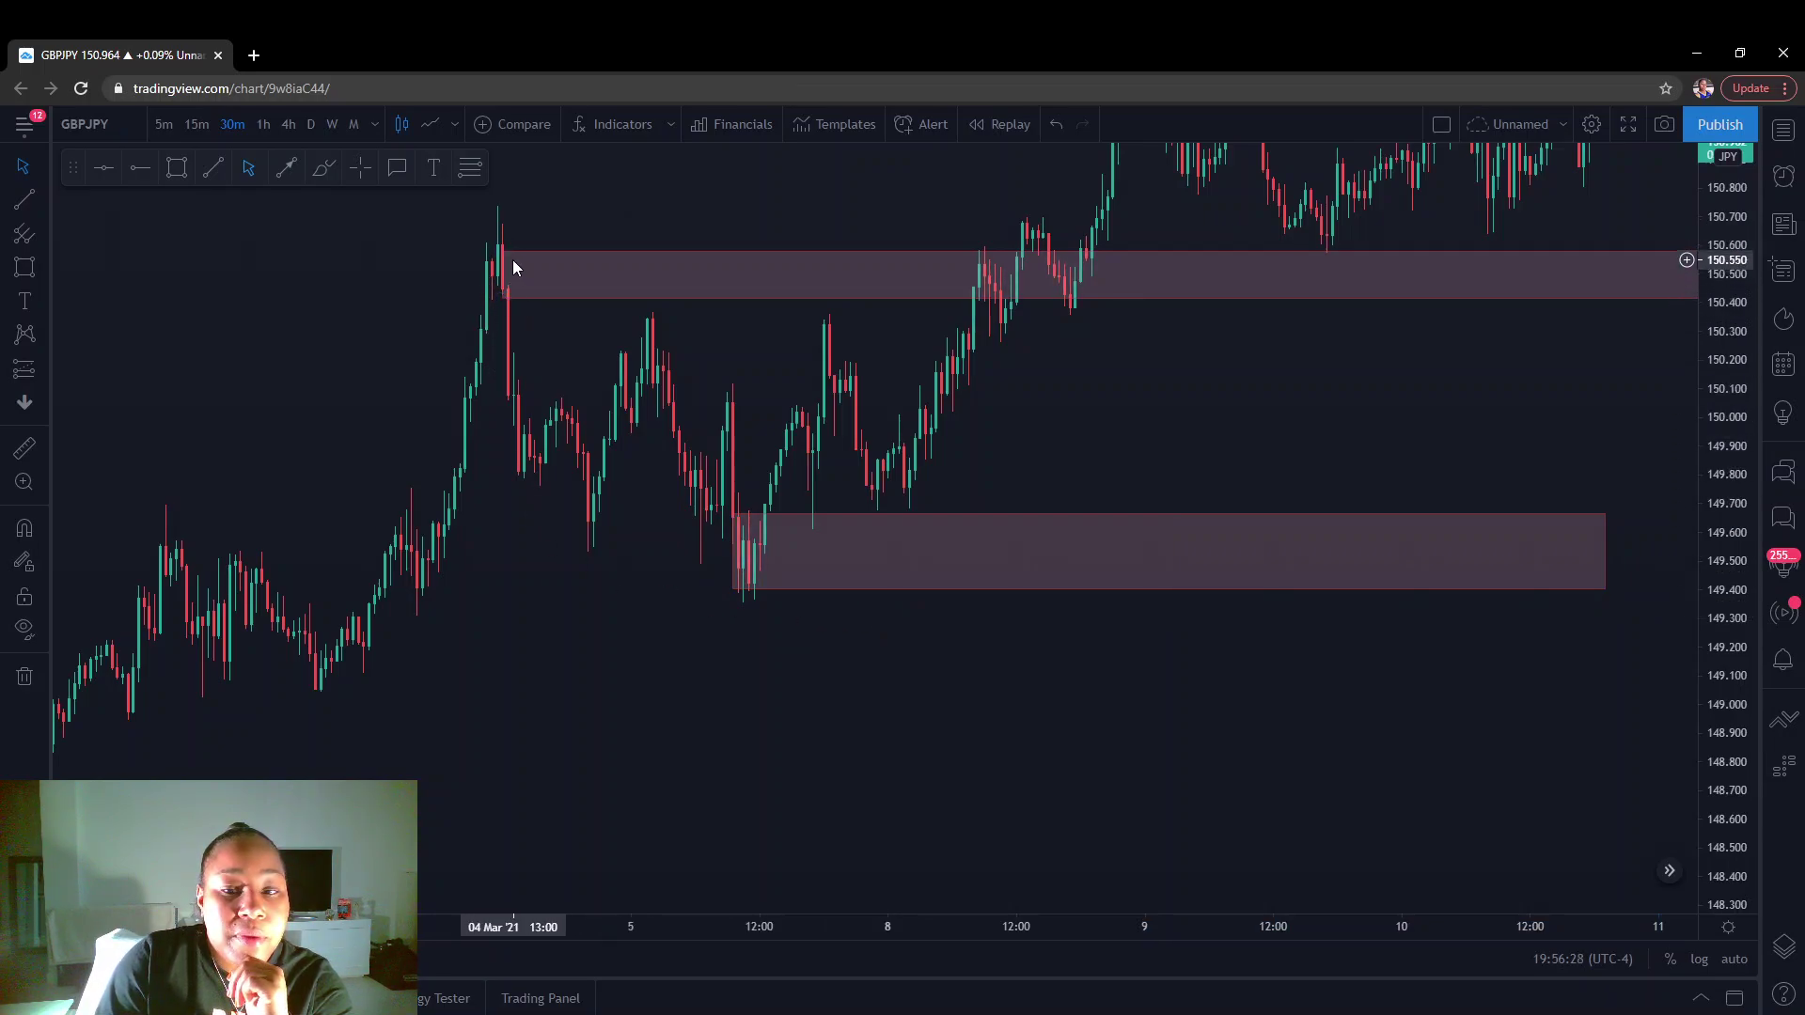
# Raise the upper edge of the 4 March rectangle to about 150.68.
pyautogui.scroll(2, 475, 315)
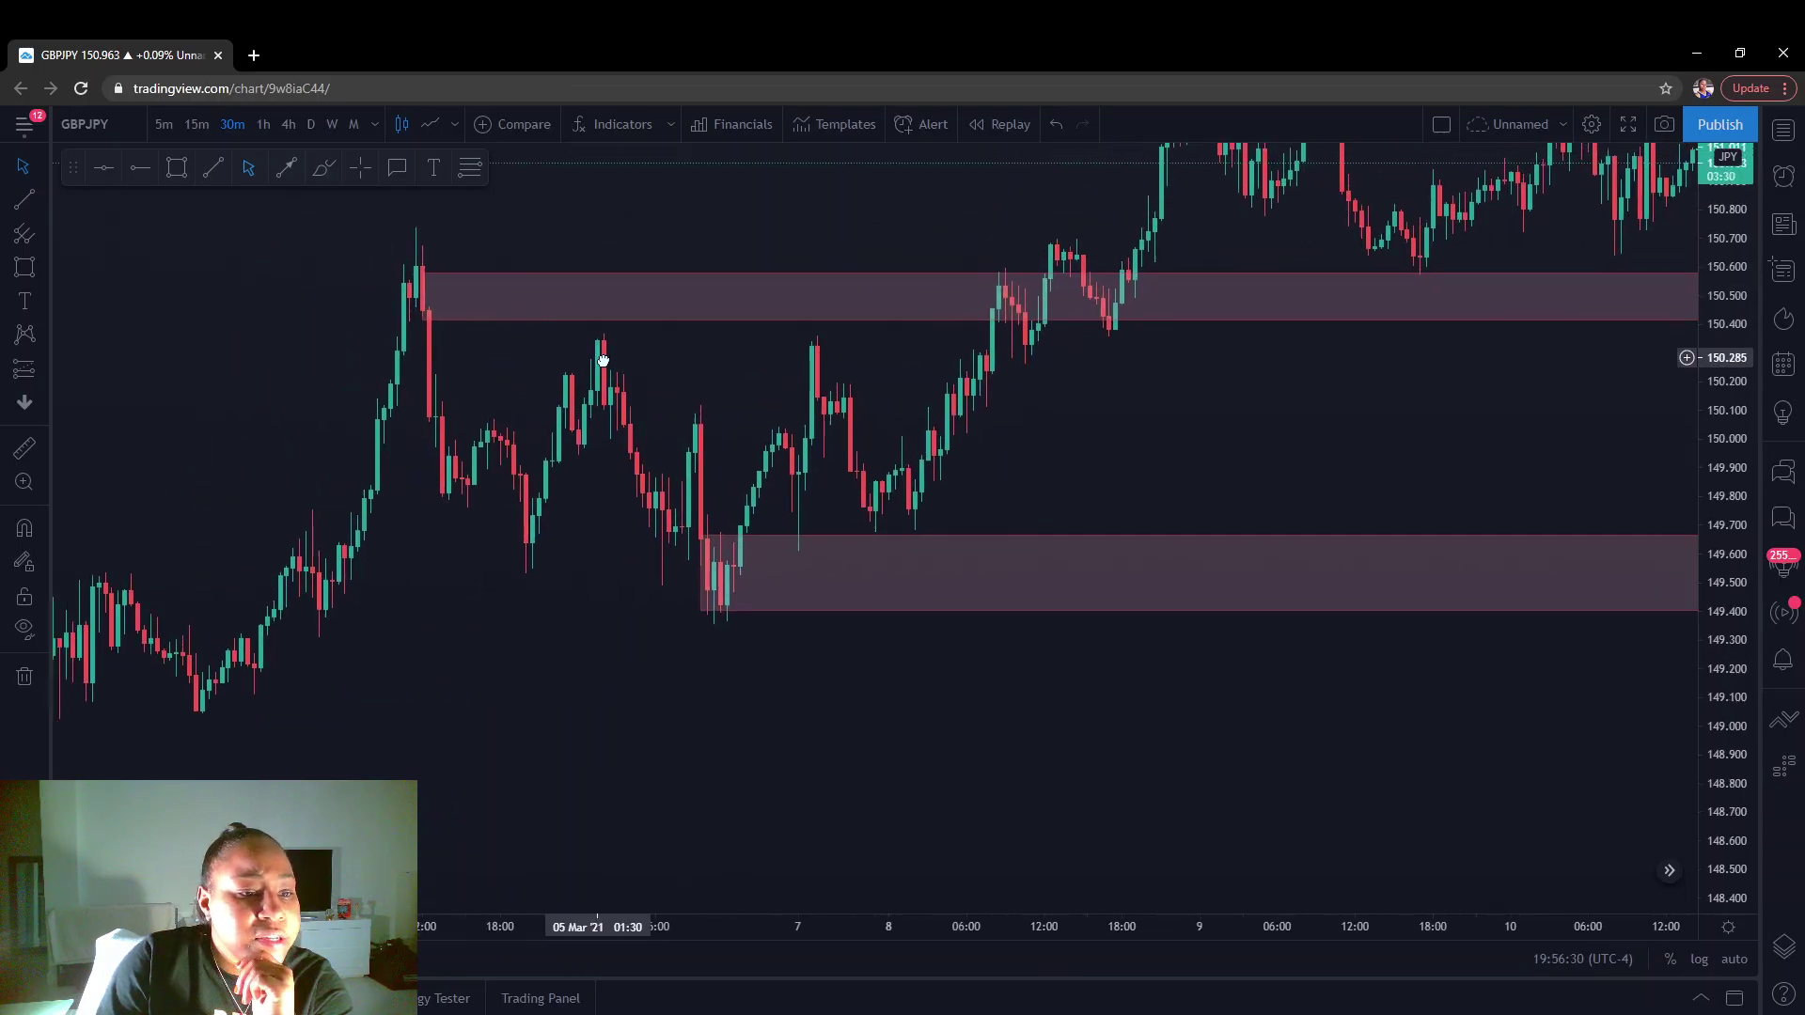
pyautogui.moveTo(428, 274); pyautogui.dragTo(424, 247)
pyautogui.click(478, 340)
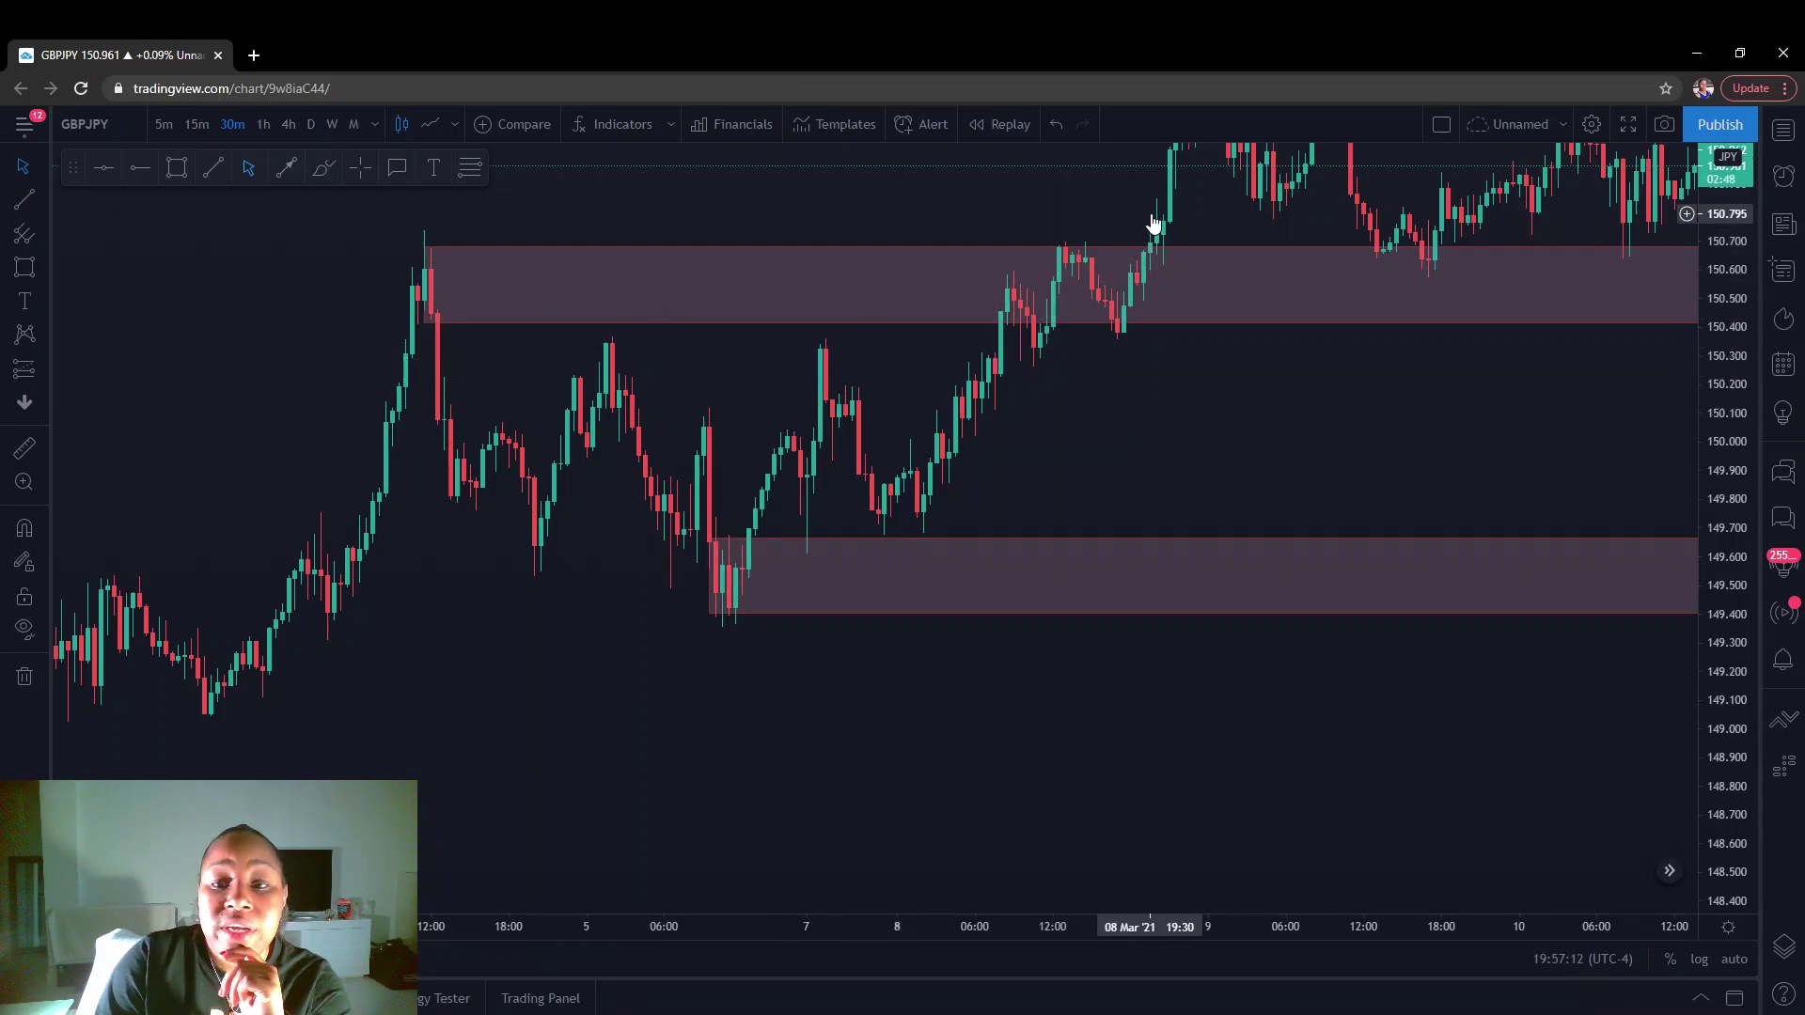
# Examine the 8 to 10 March candles against the 4 March rectangle and the 5 March low against its zone.
pyautogui.moveTo(1010, 359); pyautogui.dragTo(962, 458)
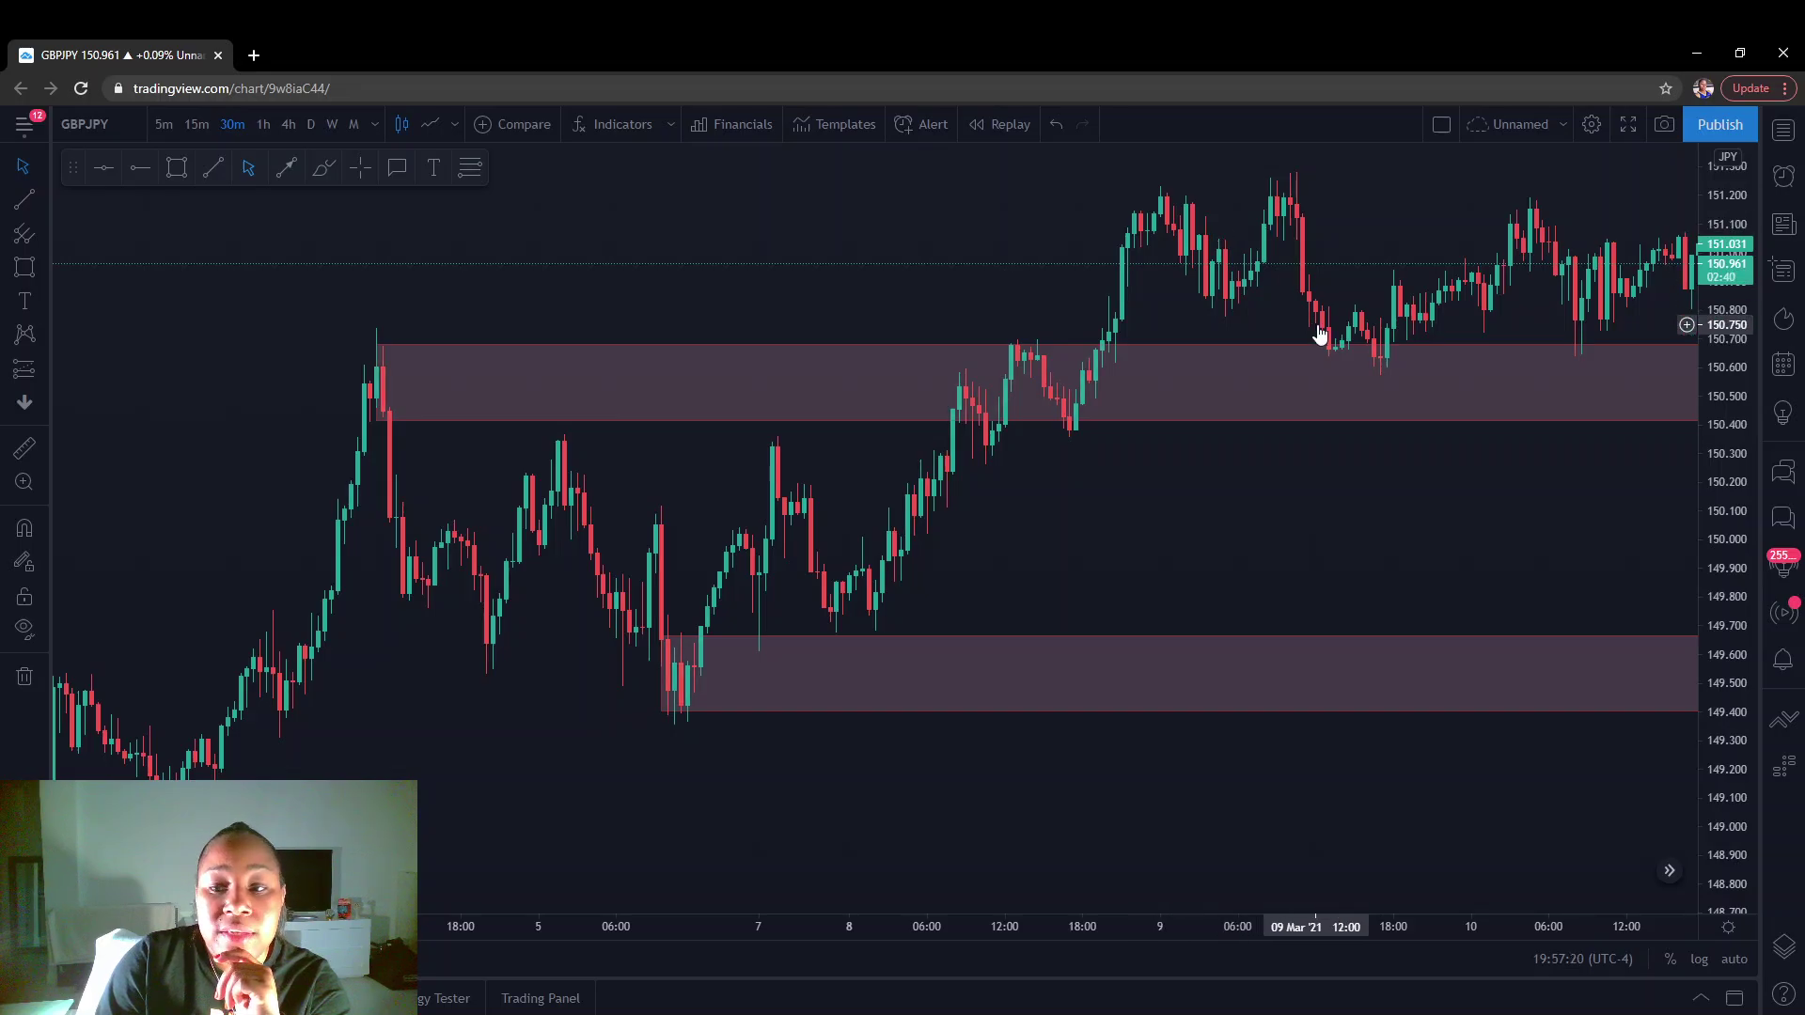
pyautogui.moveTo(1385, 467); pyautogui.dragTo(1173, 523)
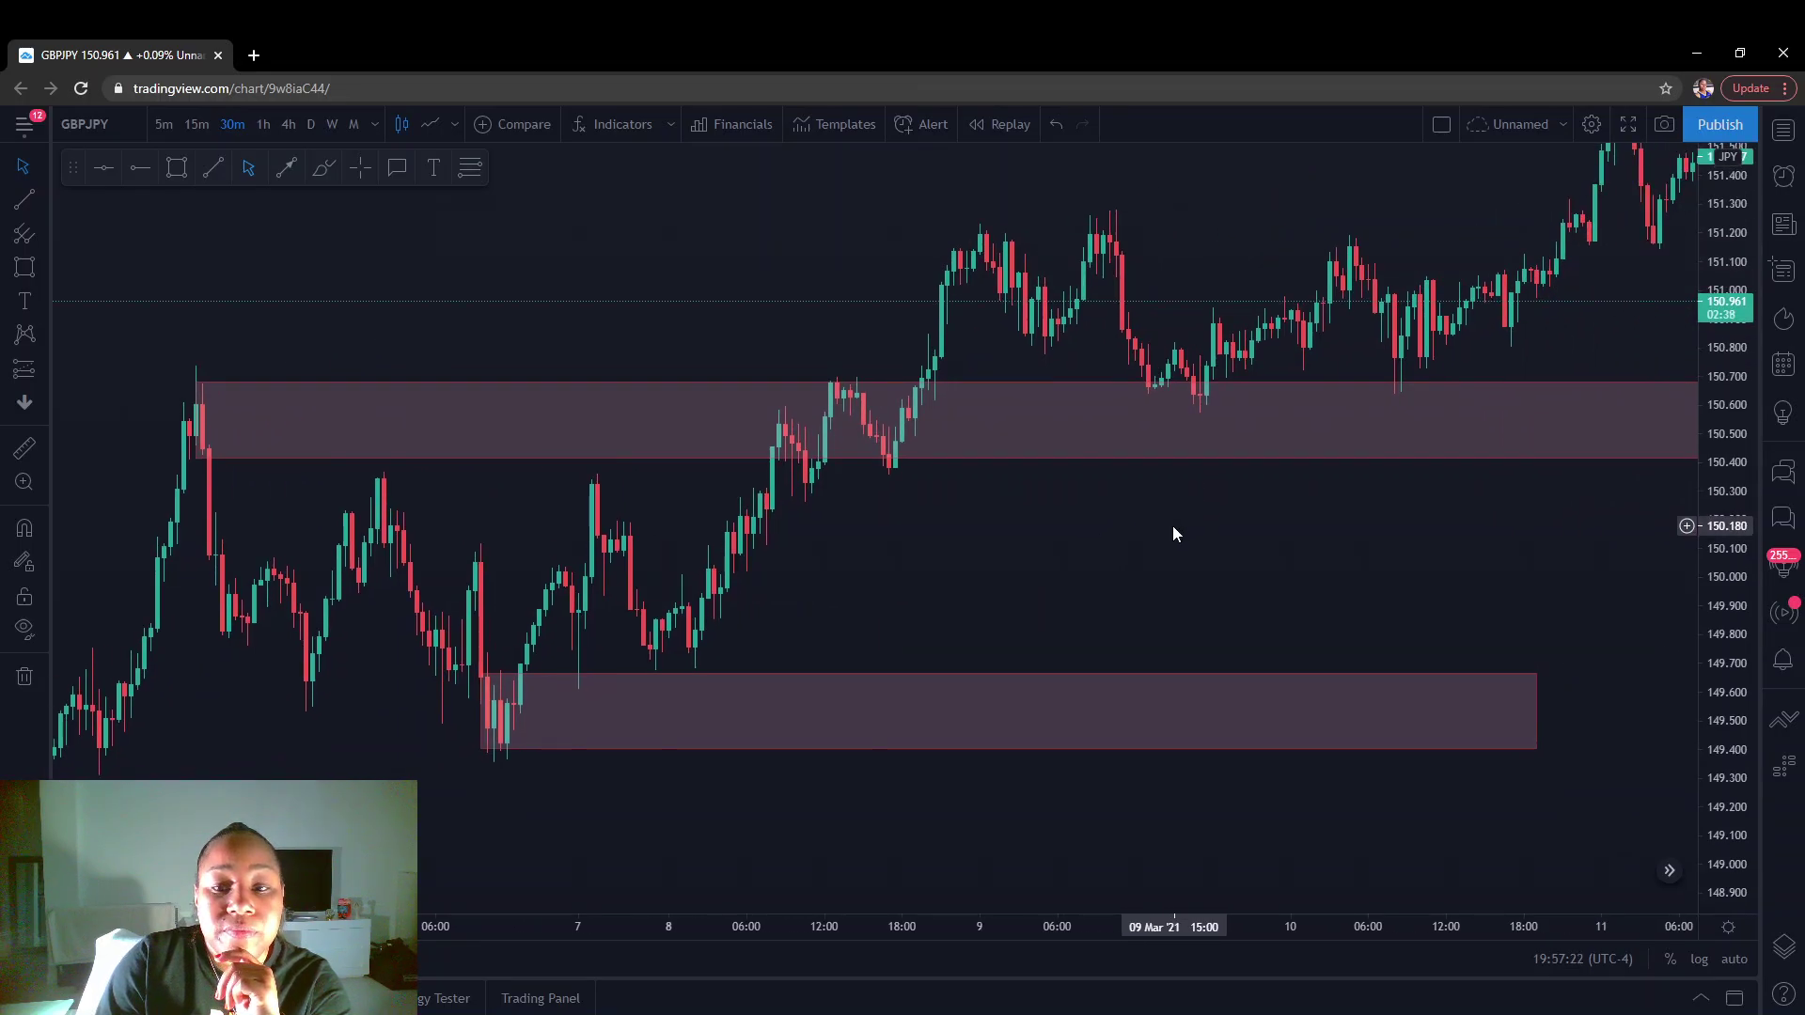
pyautogui.scroll(-2, 1031, 536)
pyautogui.moveTo(907, 527); pyautogui.dragTo(1102, 430)
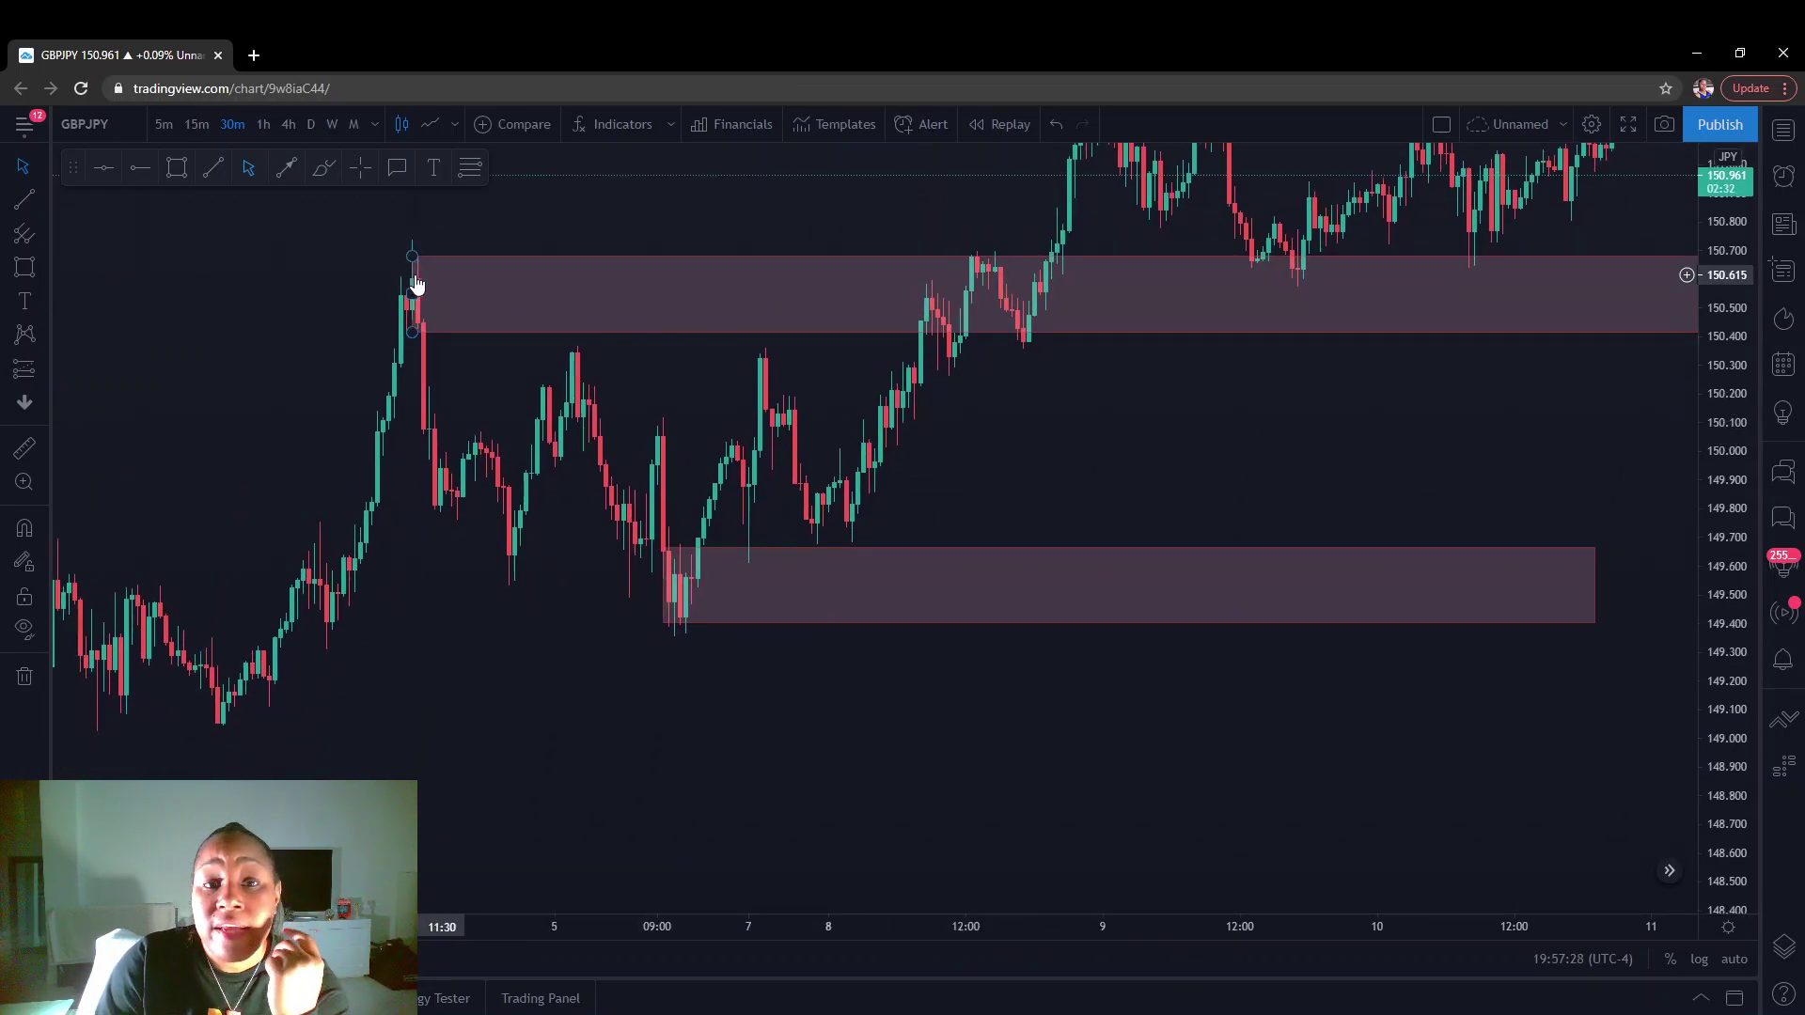
pyautogui.moveTo(508, 605); pyautogui.dragTo(506, 499)
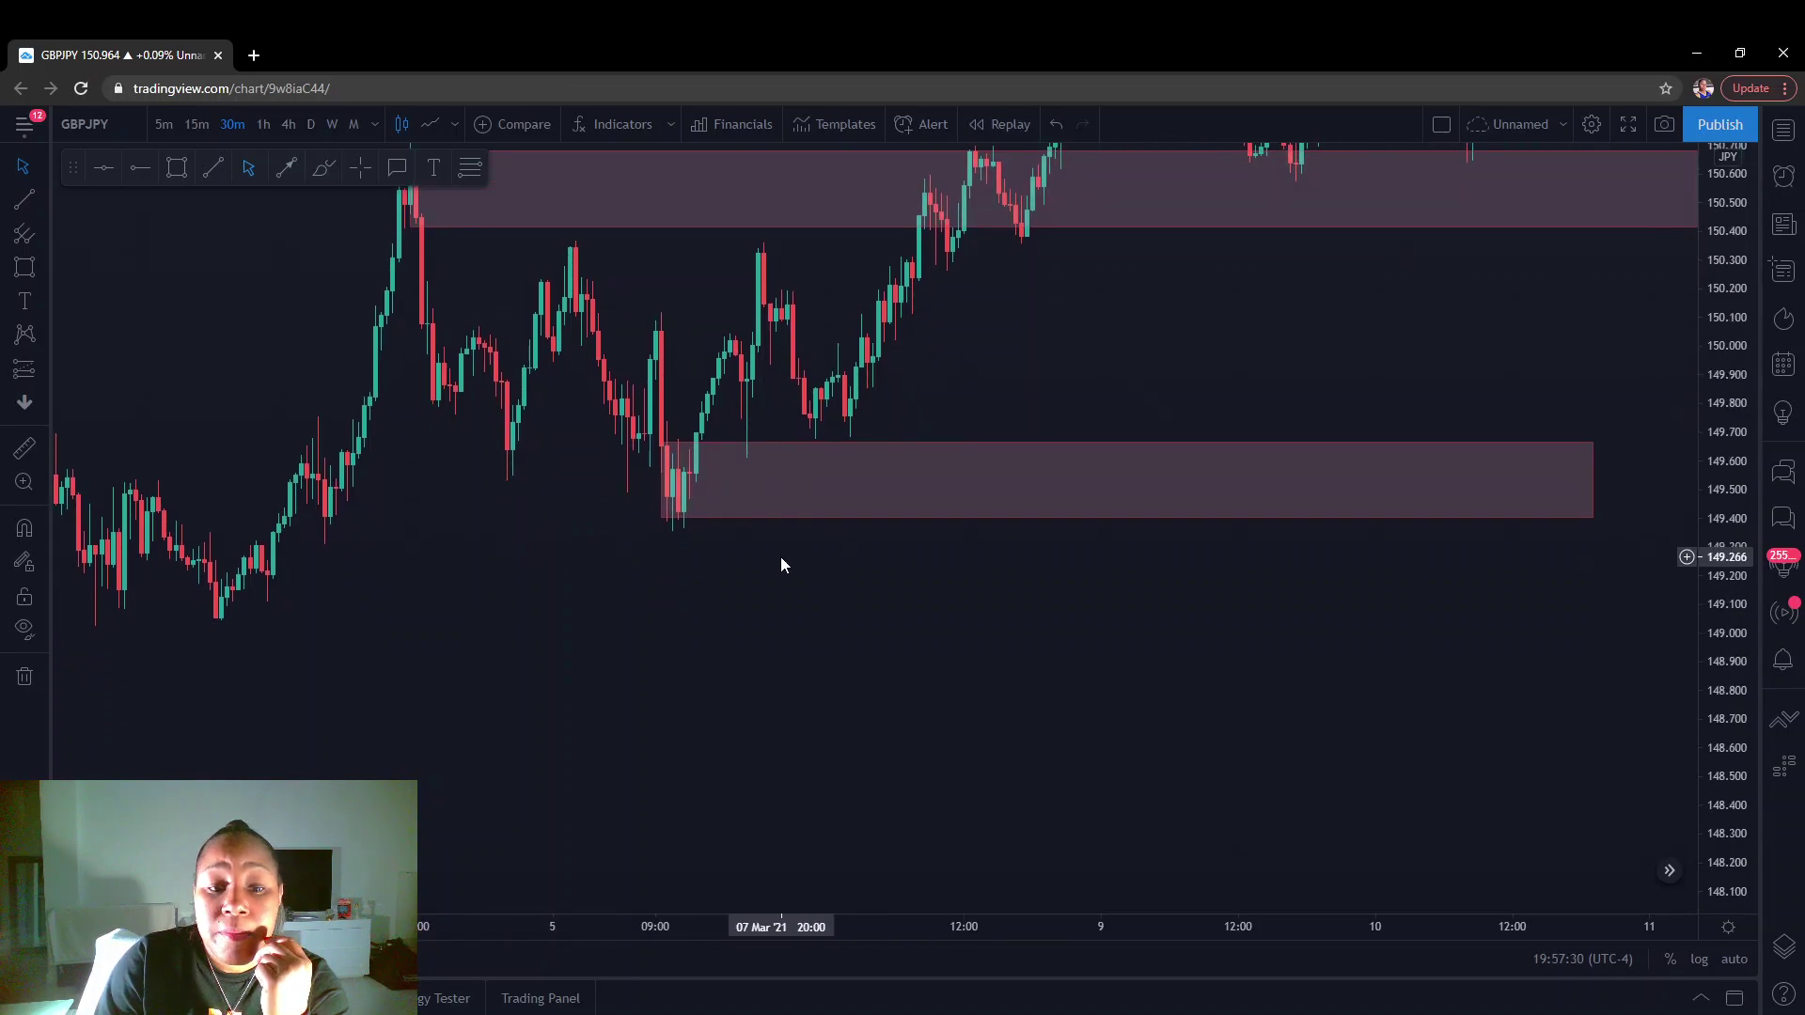
pyautogui.moveTo(781, 557); pyautogui.dragTo(754, 611)
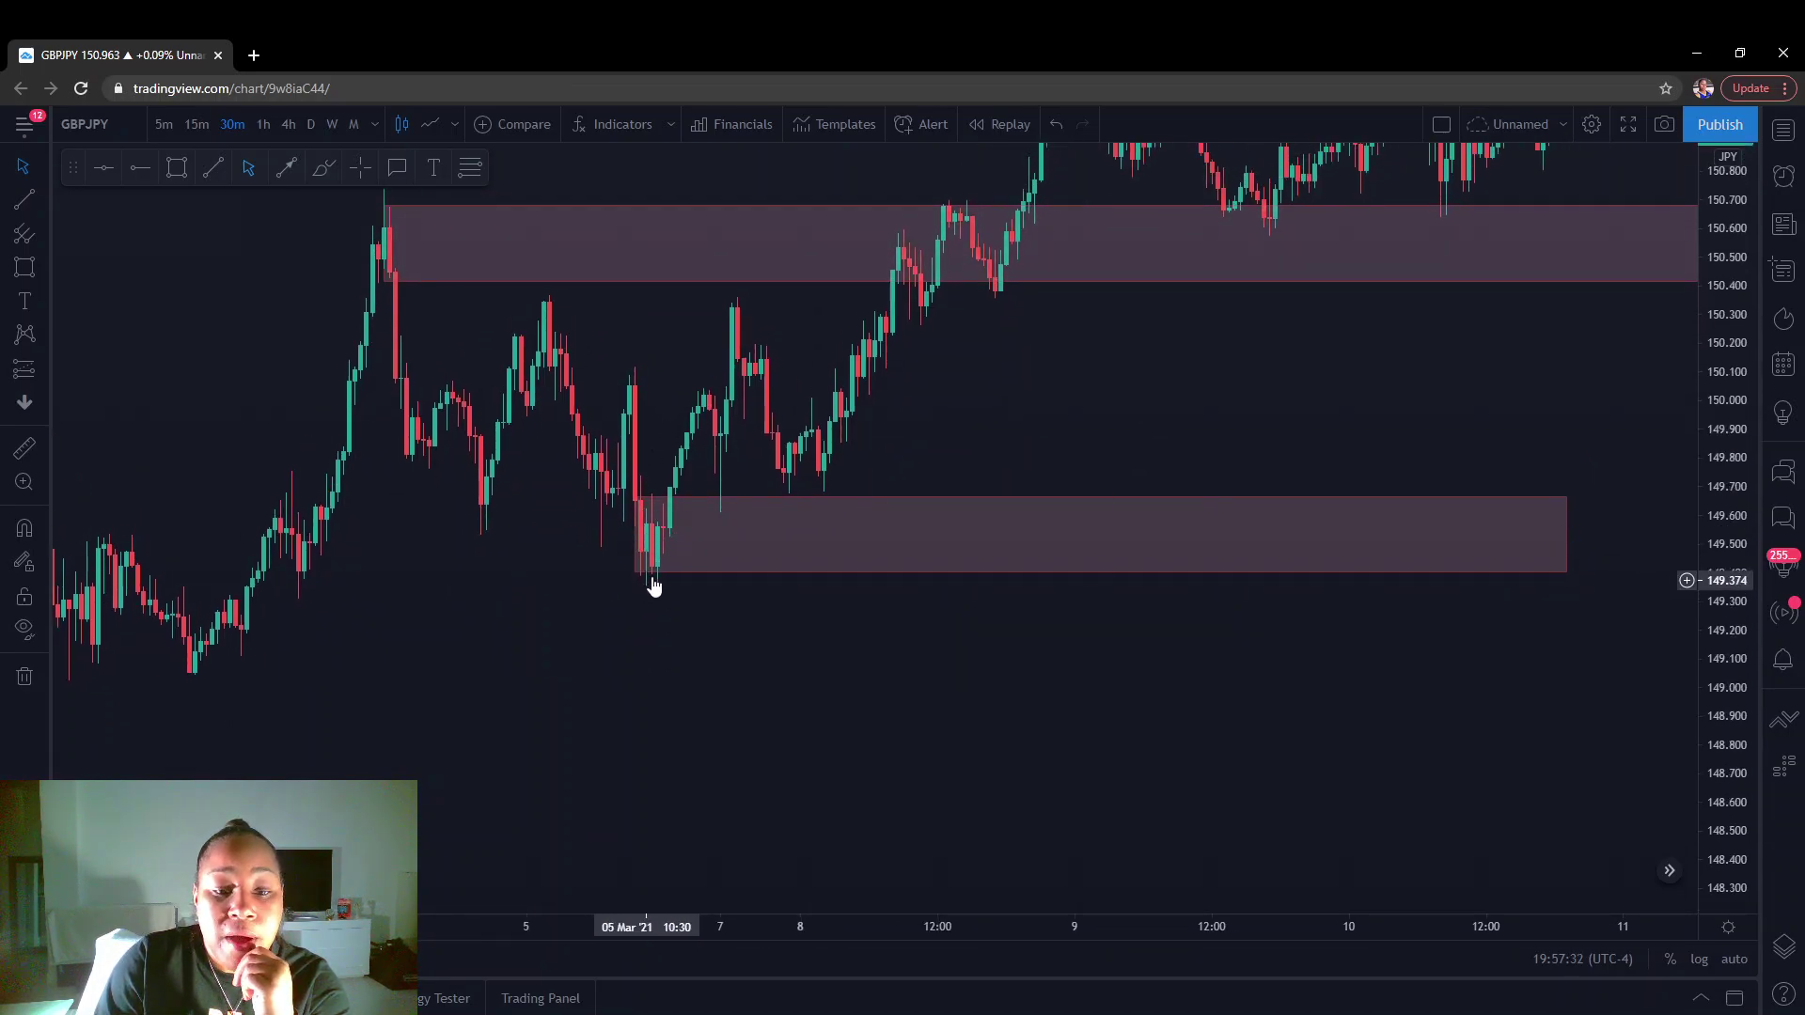
# Adjust the 5 March rectangle to start at about 08:30 and span from 149.643 down to about 149.38.
pyautogui.click(854, 503)
pyautogui.click(910, 600)
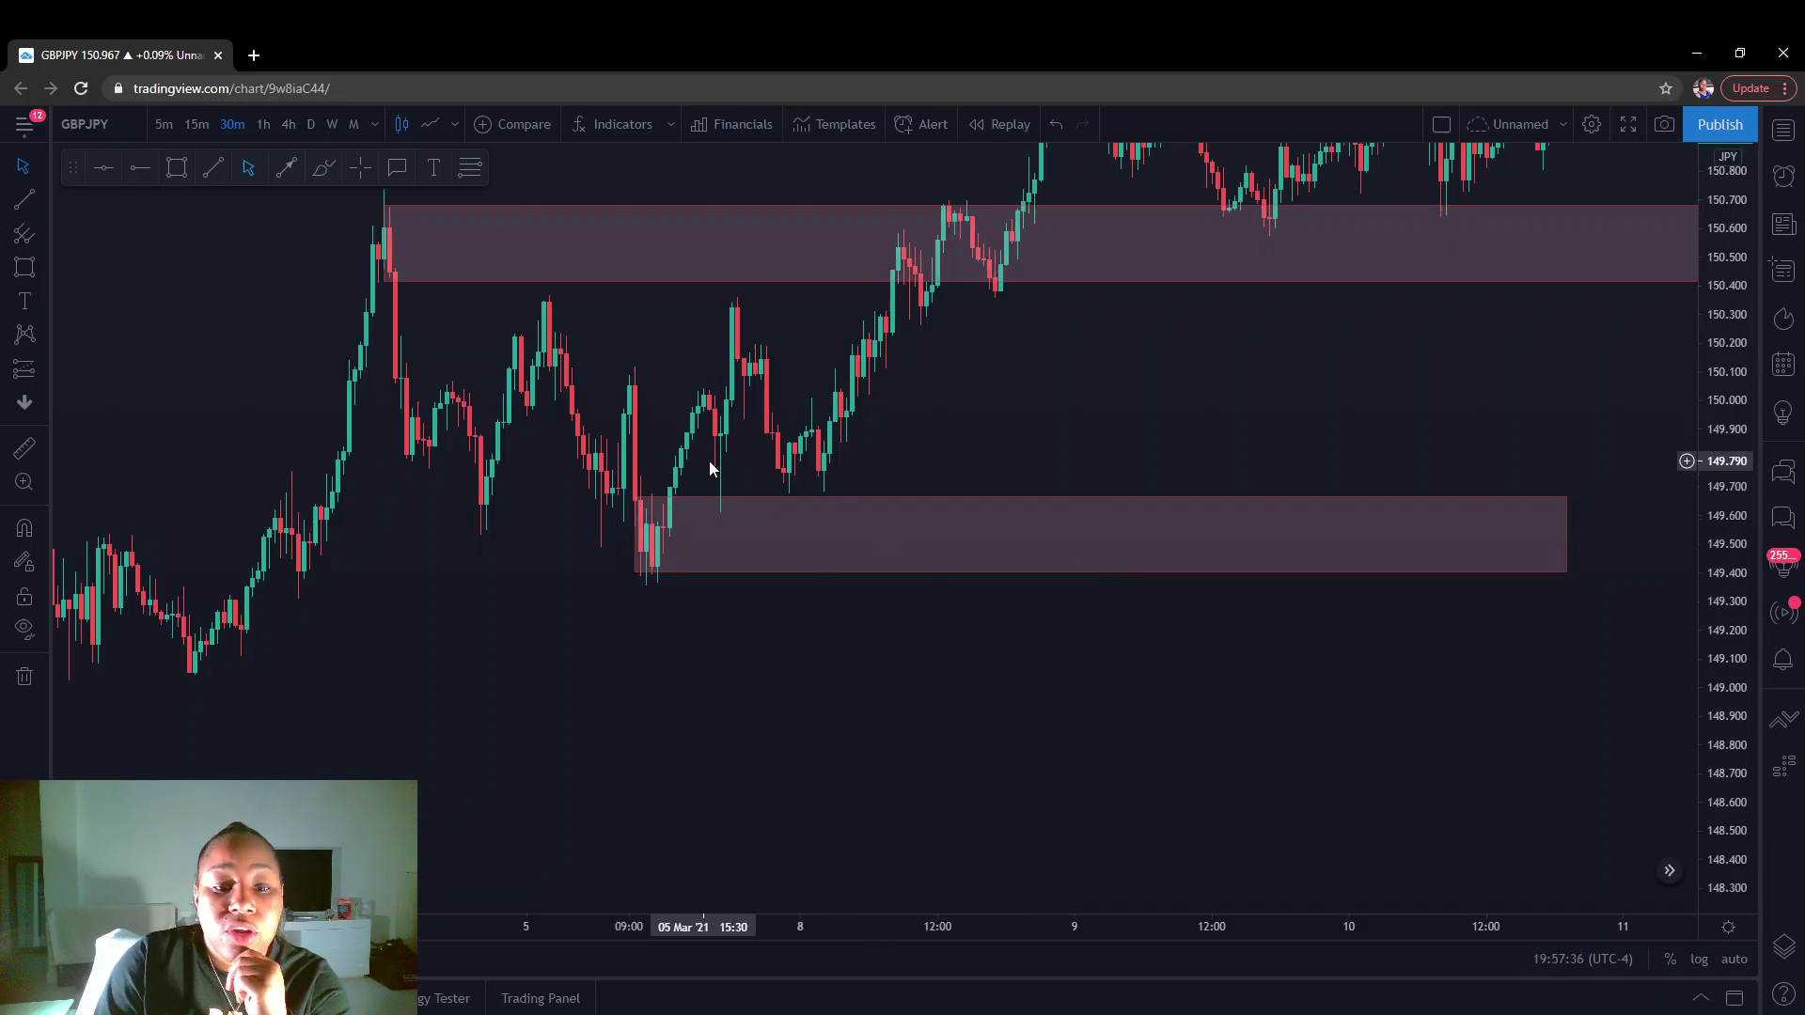
pyautogui.click(832, 504)
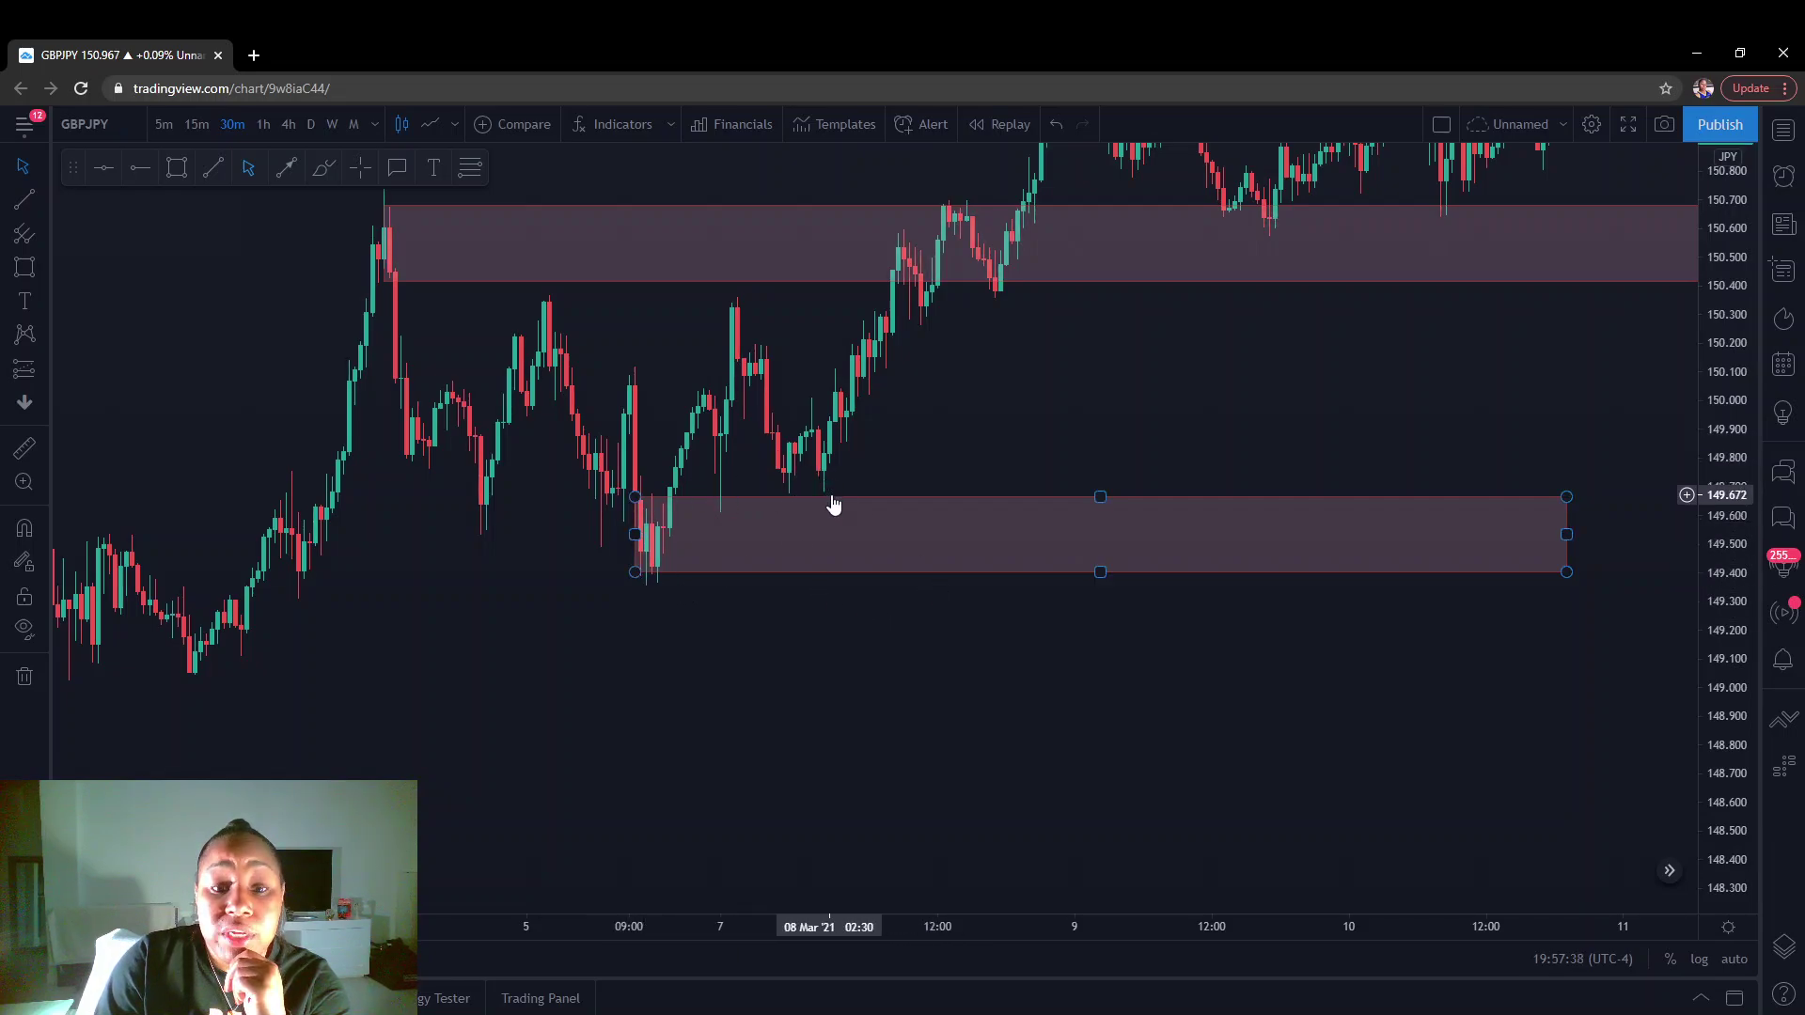
pyautogui.click(943, 301)
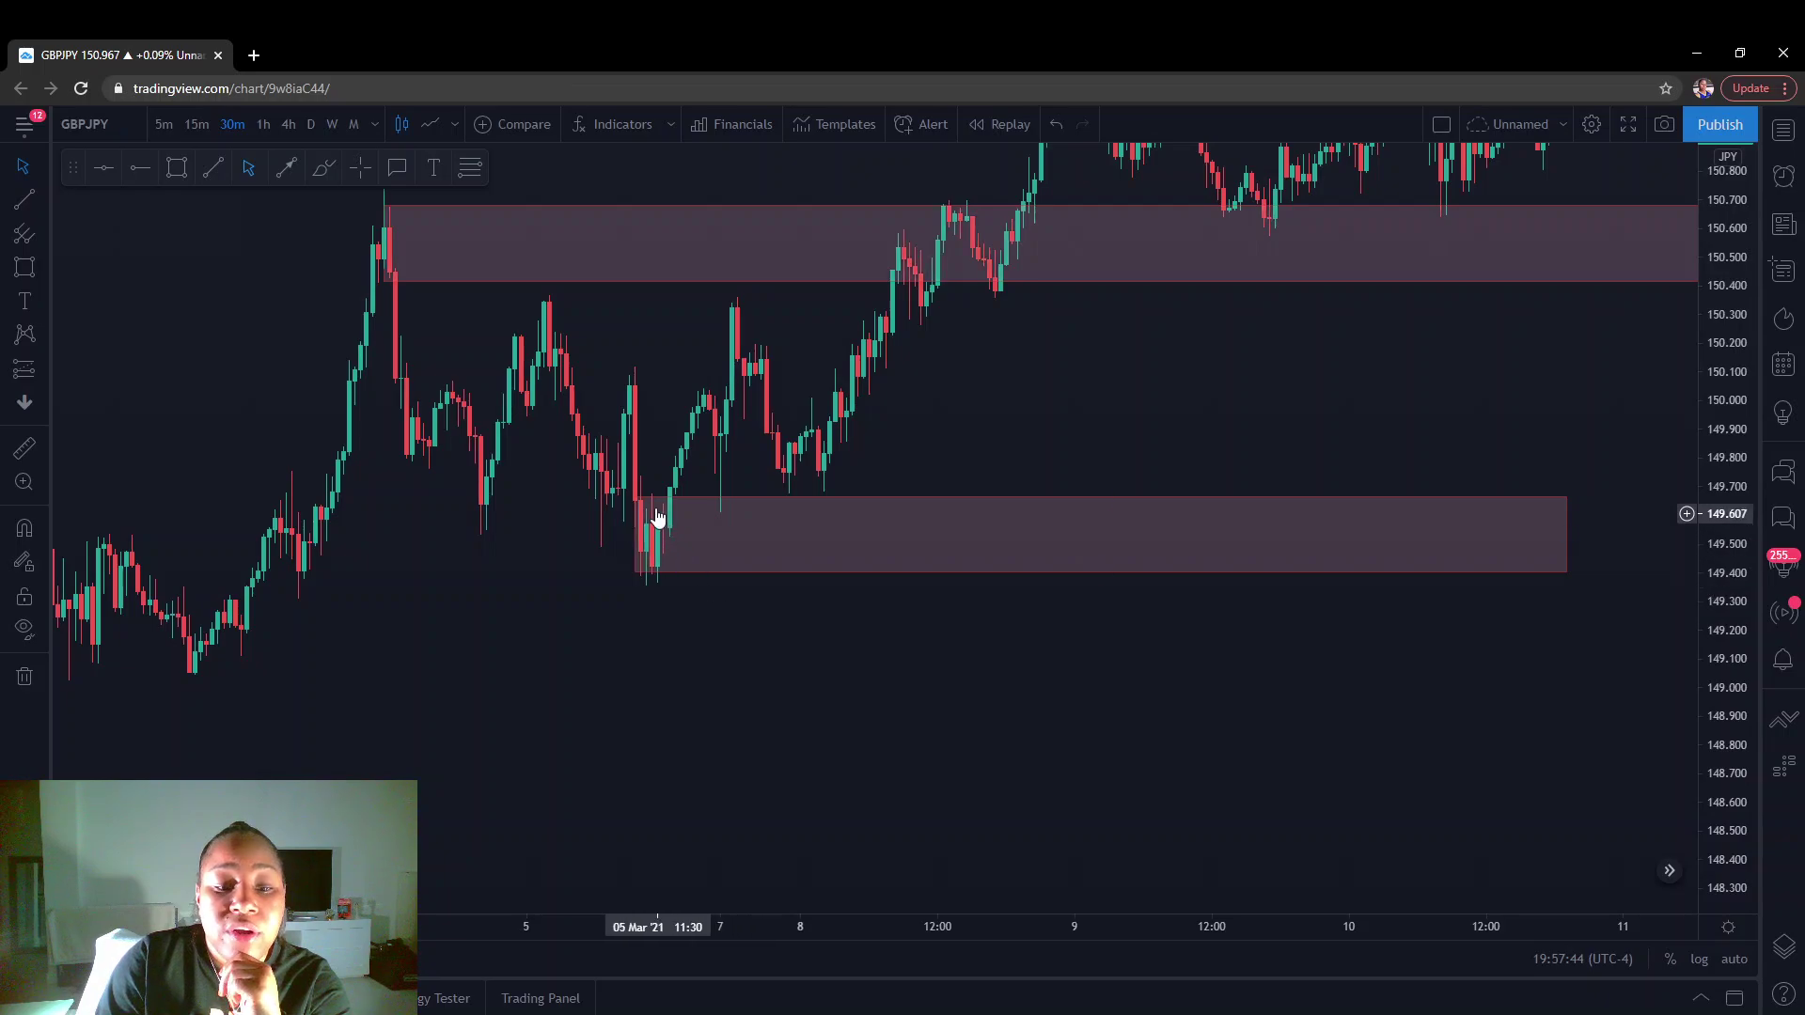
pyautogui.moveTo(636, 498)
pyautogui.mouseDown()
pyautogui.moveTo(748, 516)
pyautogui.moveTo(721, 504)
pyautogui.mouseUp()
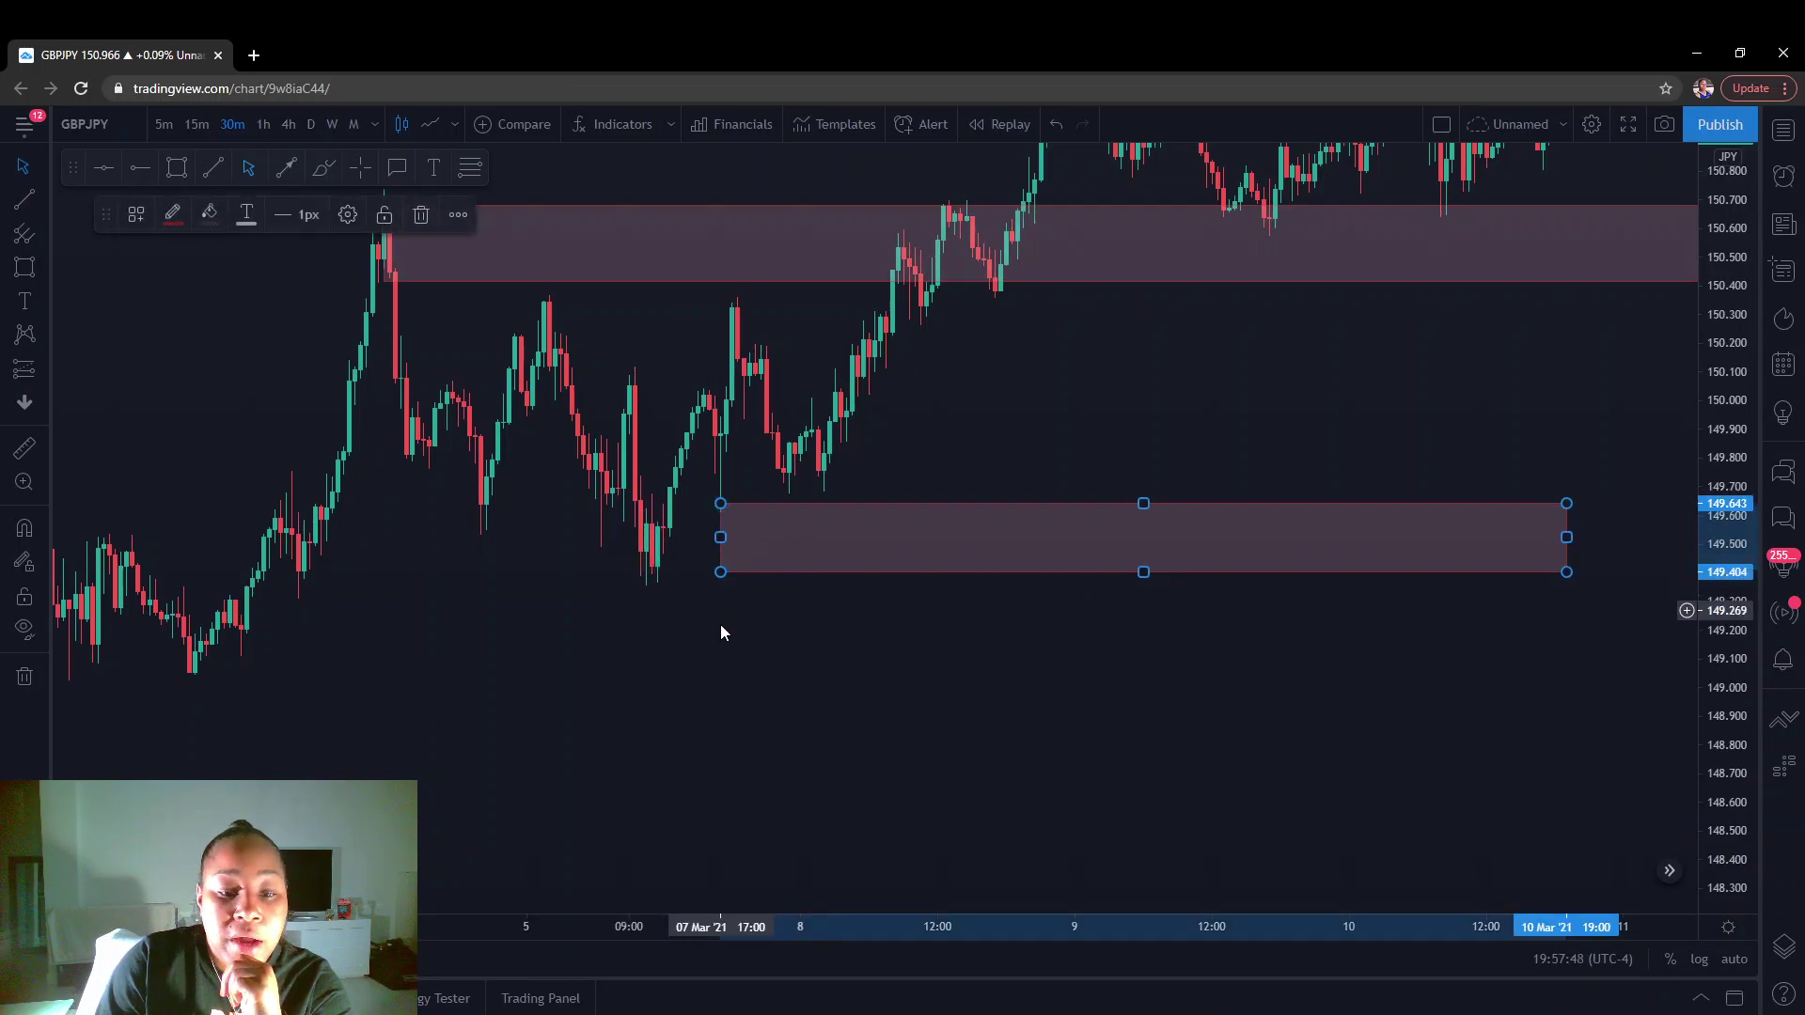
pyautogui.moveTo(720, 572); pyautogui.dragTo(624, 577)
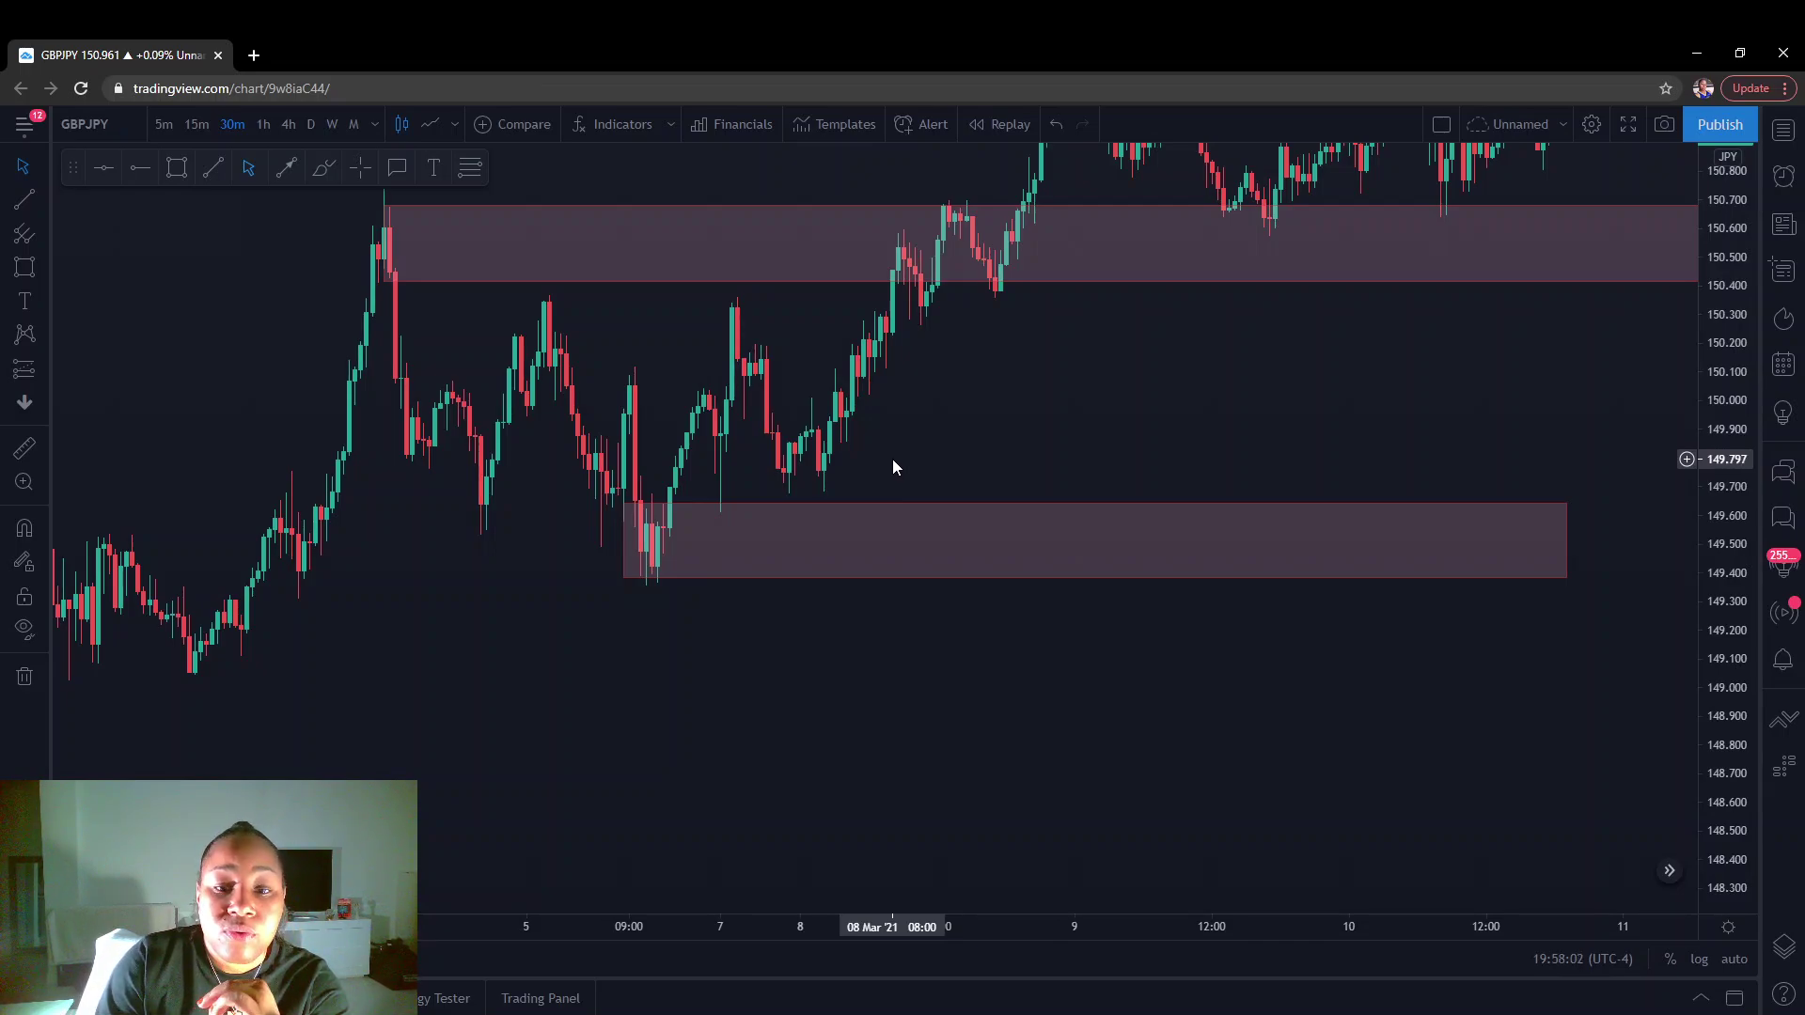
# Review both marked zones and the price action that follows them up to 15 March.
pyautogui.moveTo(893, 461); pyautogui.dragTo(883, 567)
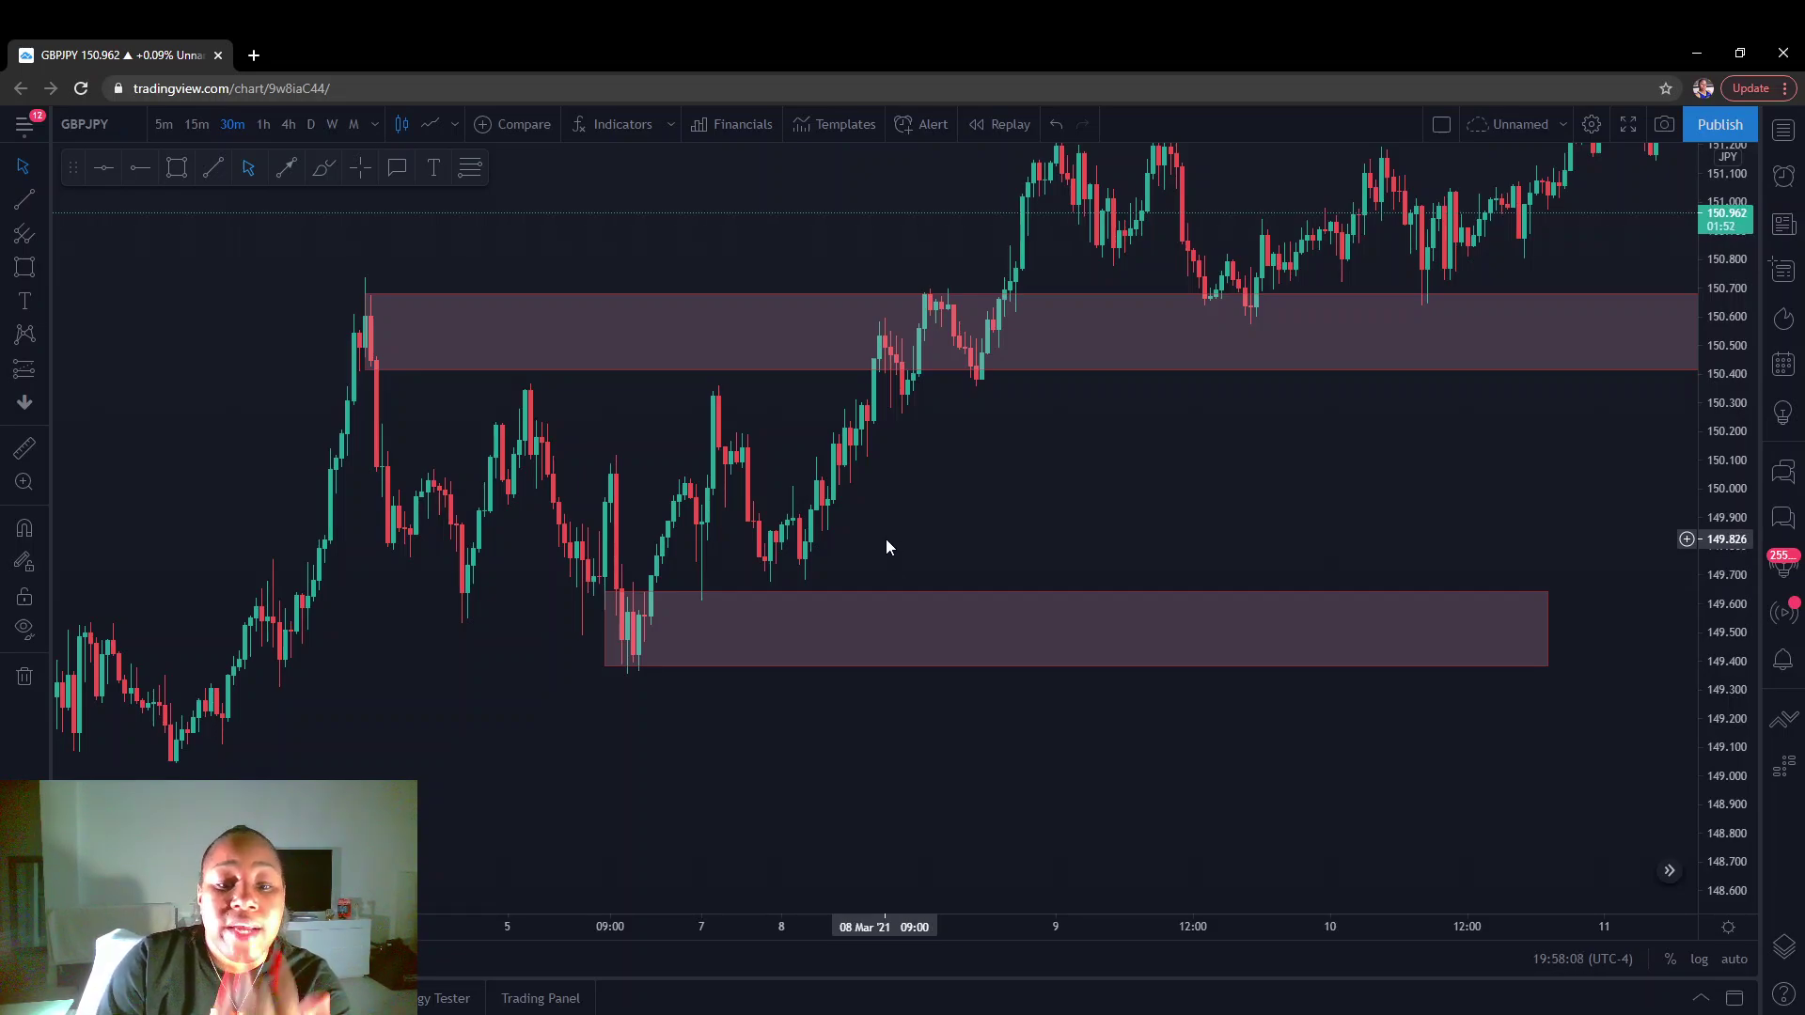
pyautogui.scroll(-1, 885, 538)
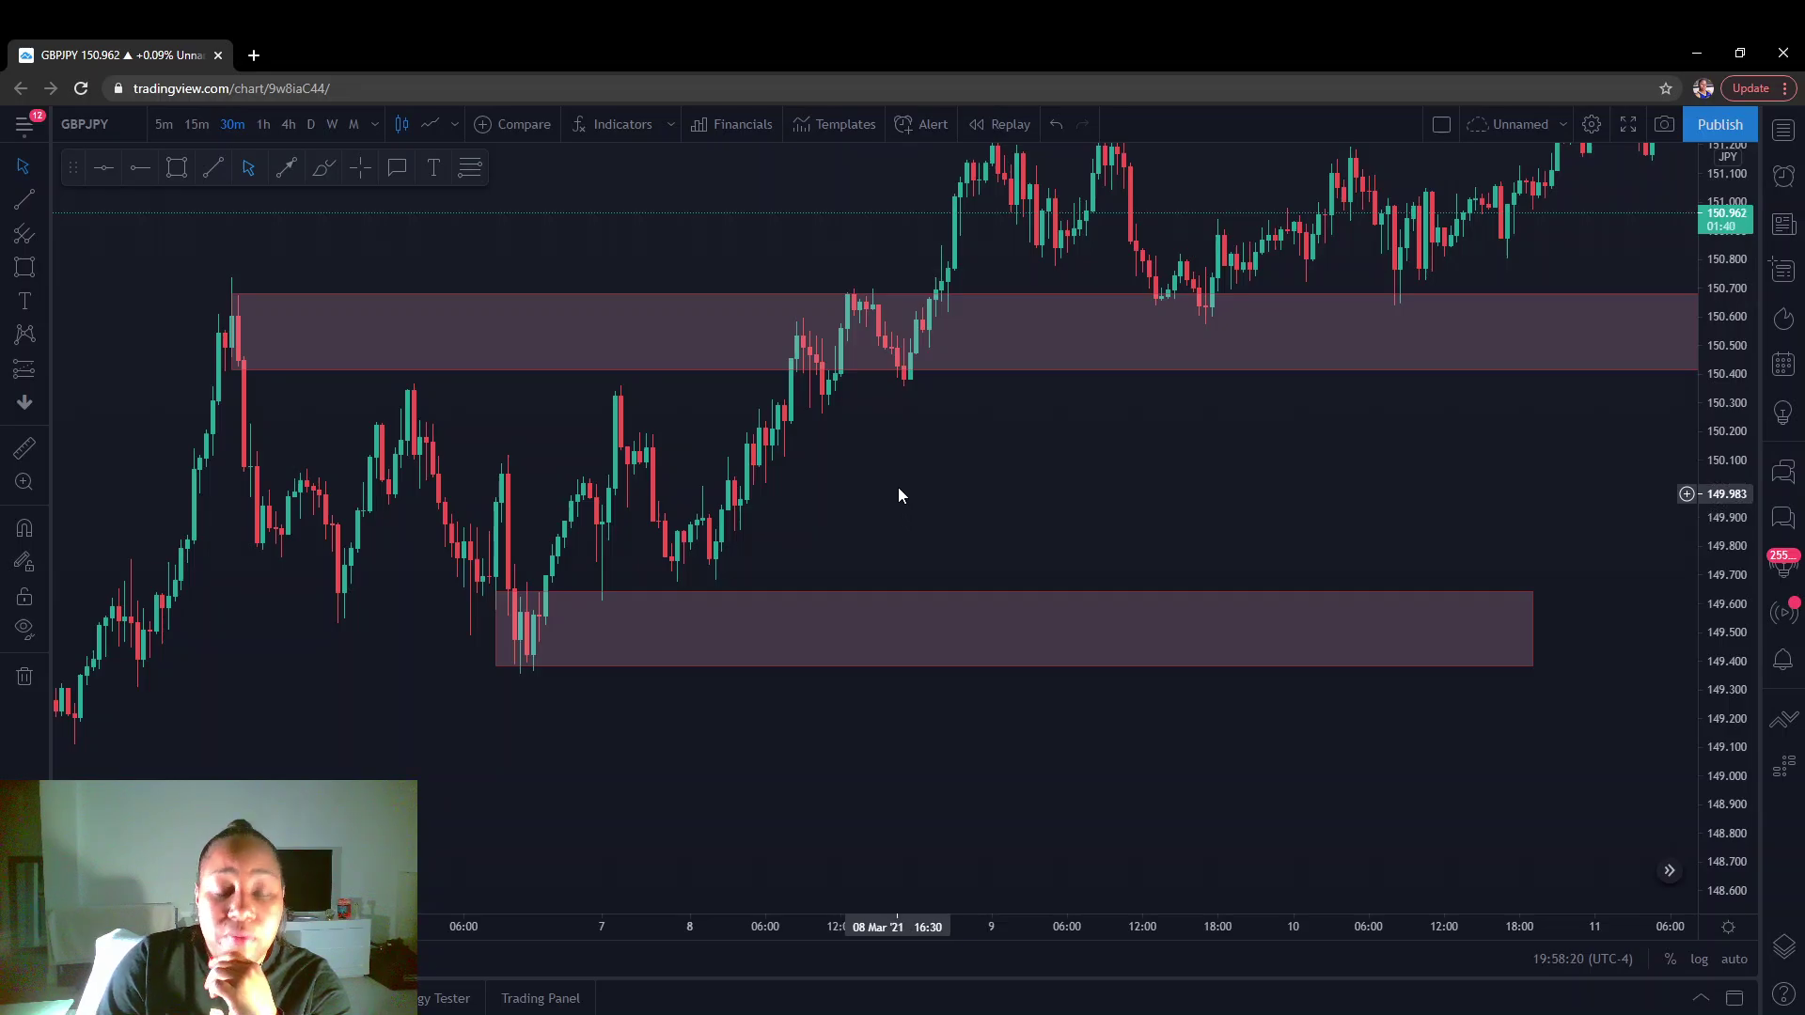
pyautogui.scroll(2, 898, 483)
pyautogui.scroll(-1, 928, 618)
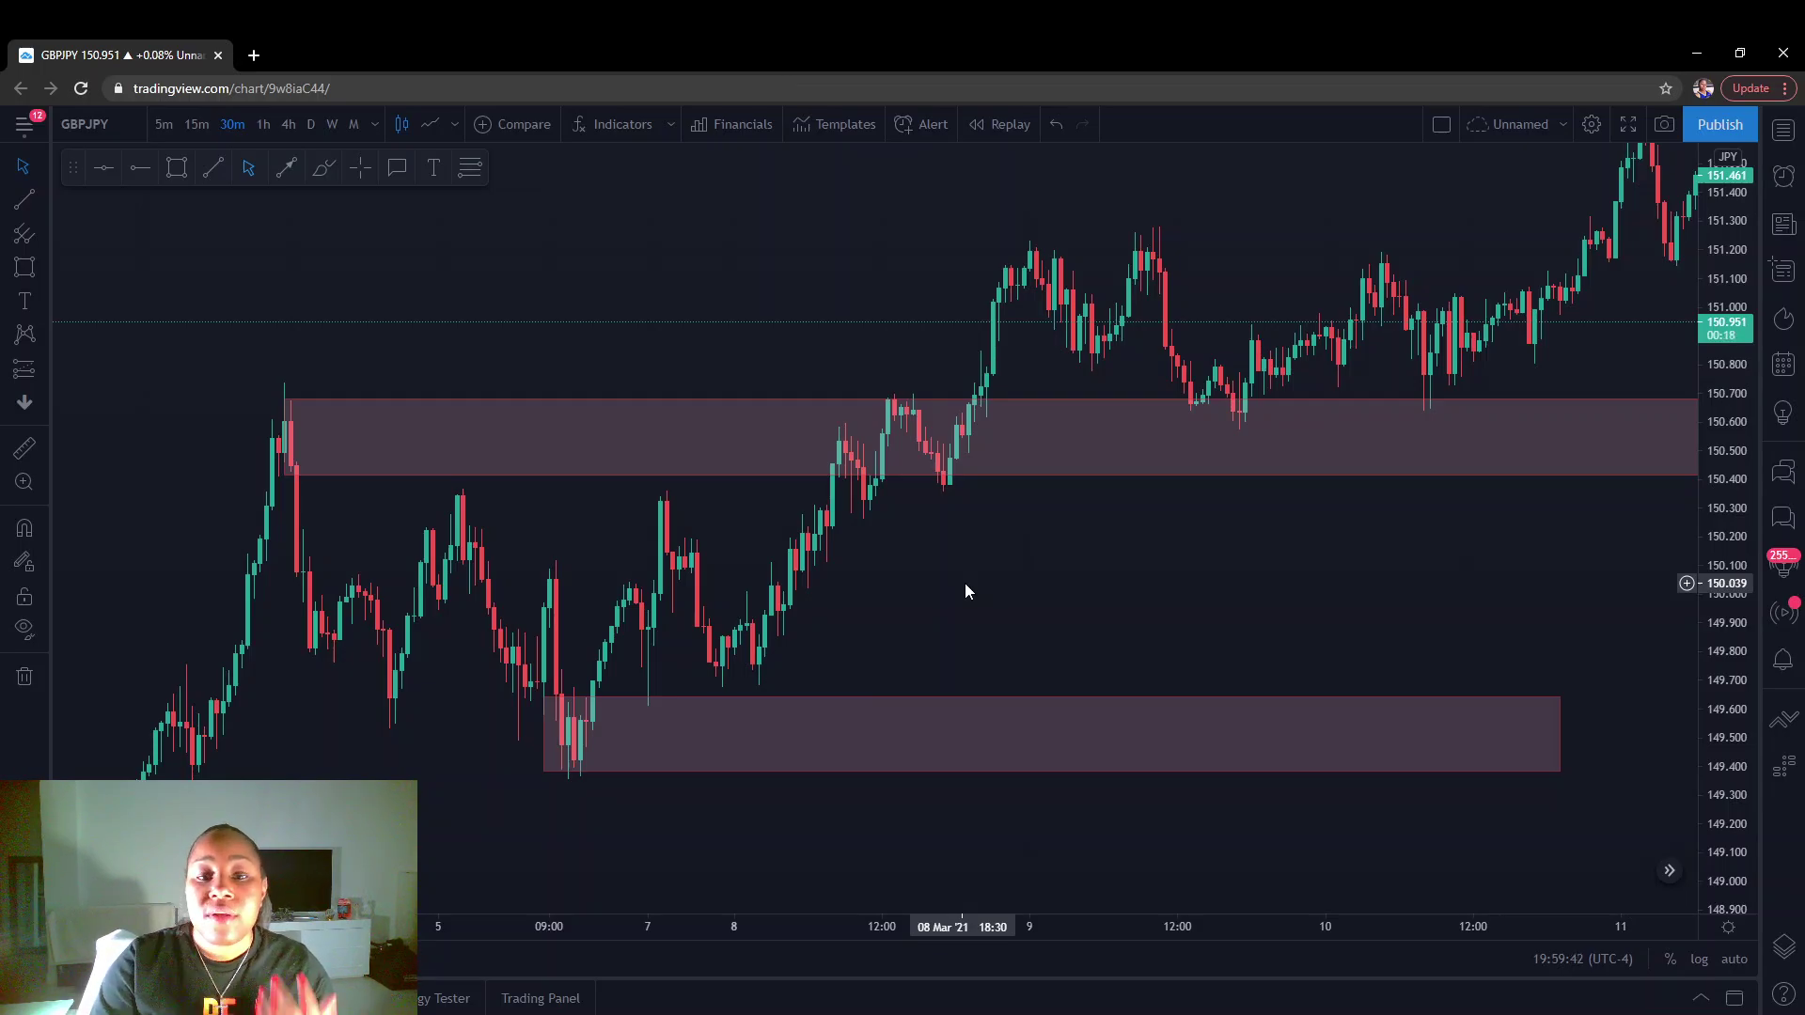
pyautogui.scroll(-3, 1175, 593)
pyautogui.moveTo(1204, 596); pyautogui.dragTo(1191, 605)
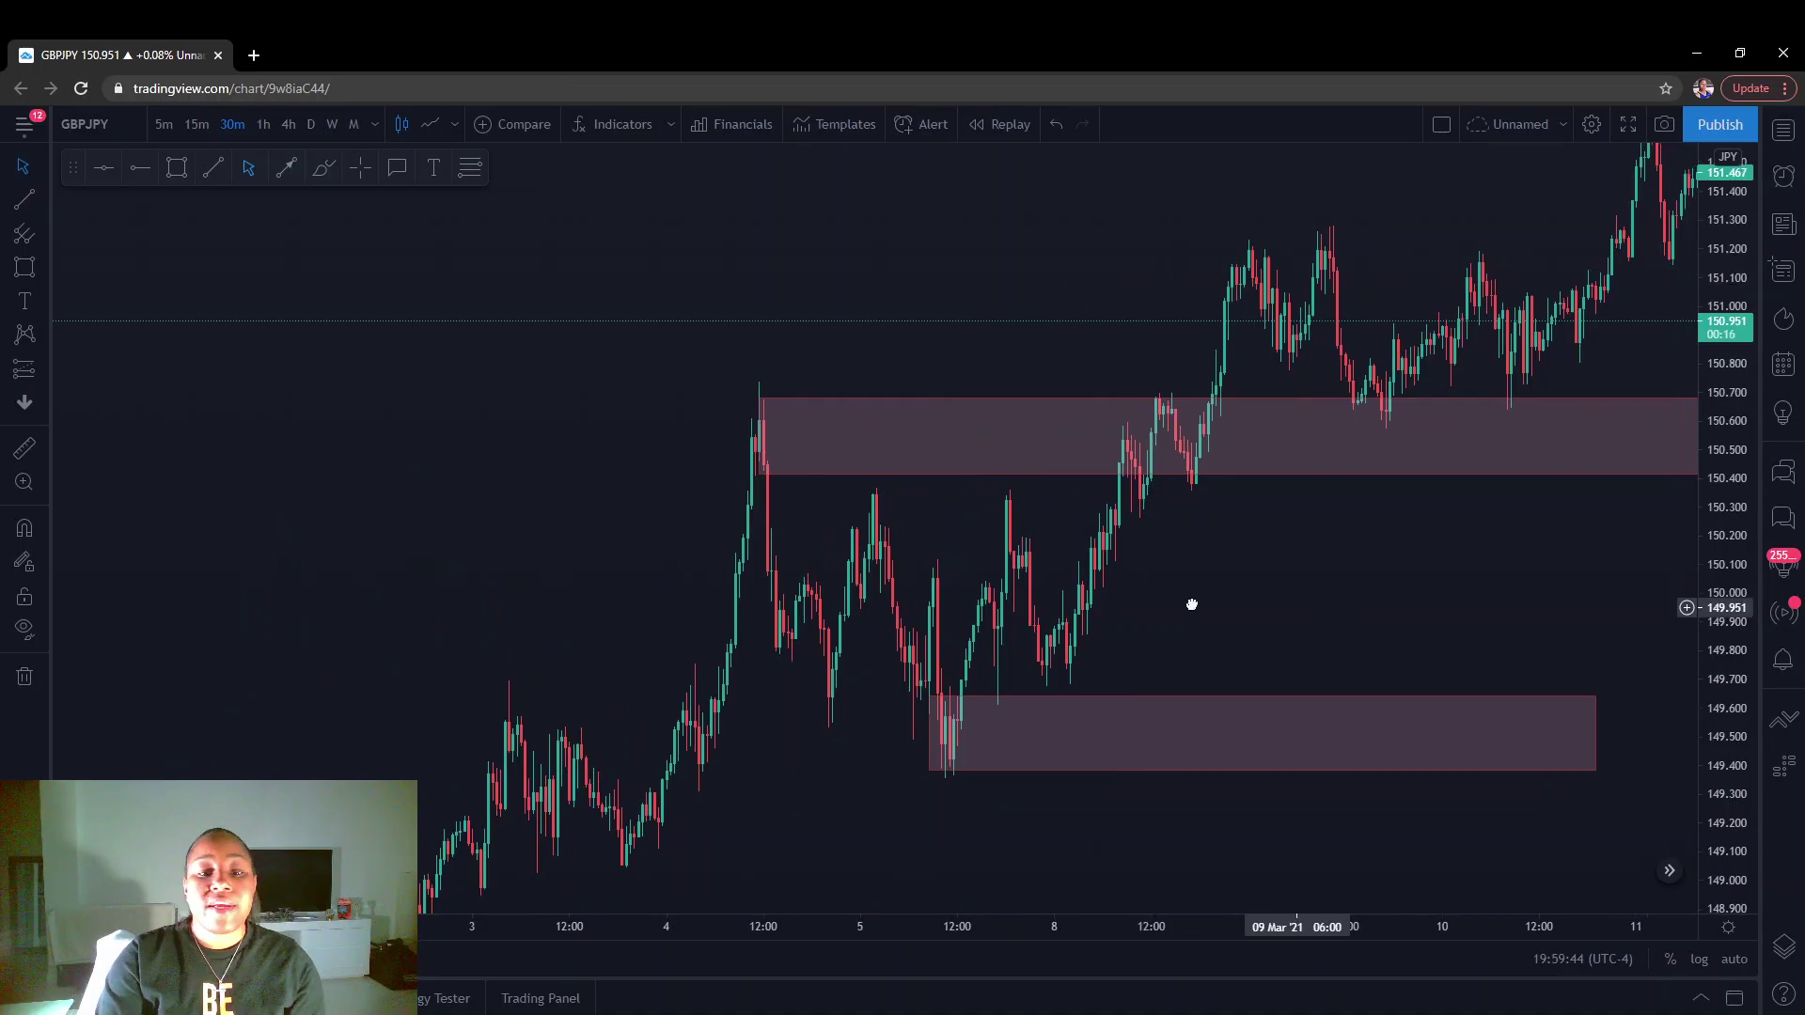
pyautogui.hscroll(10, 1166, 611)
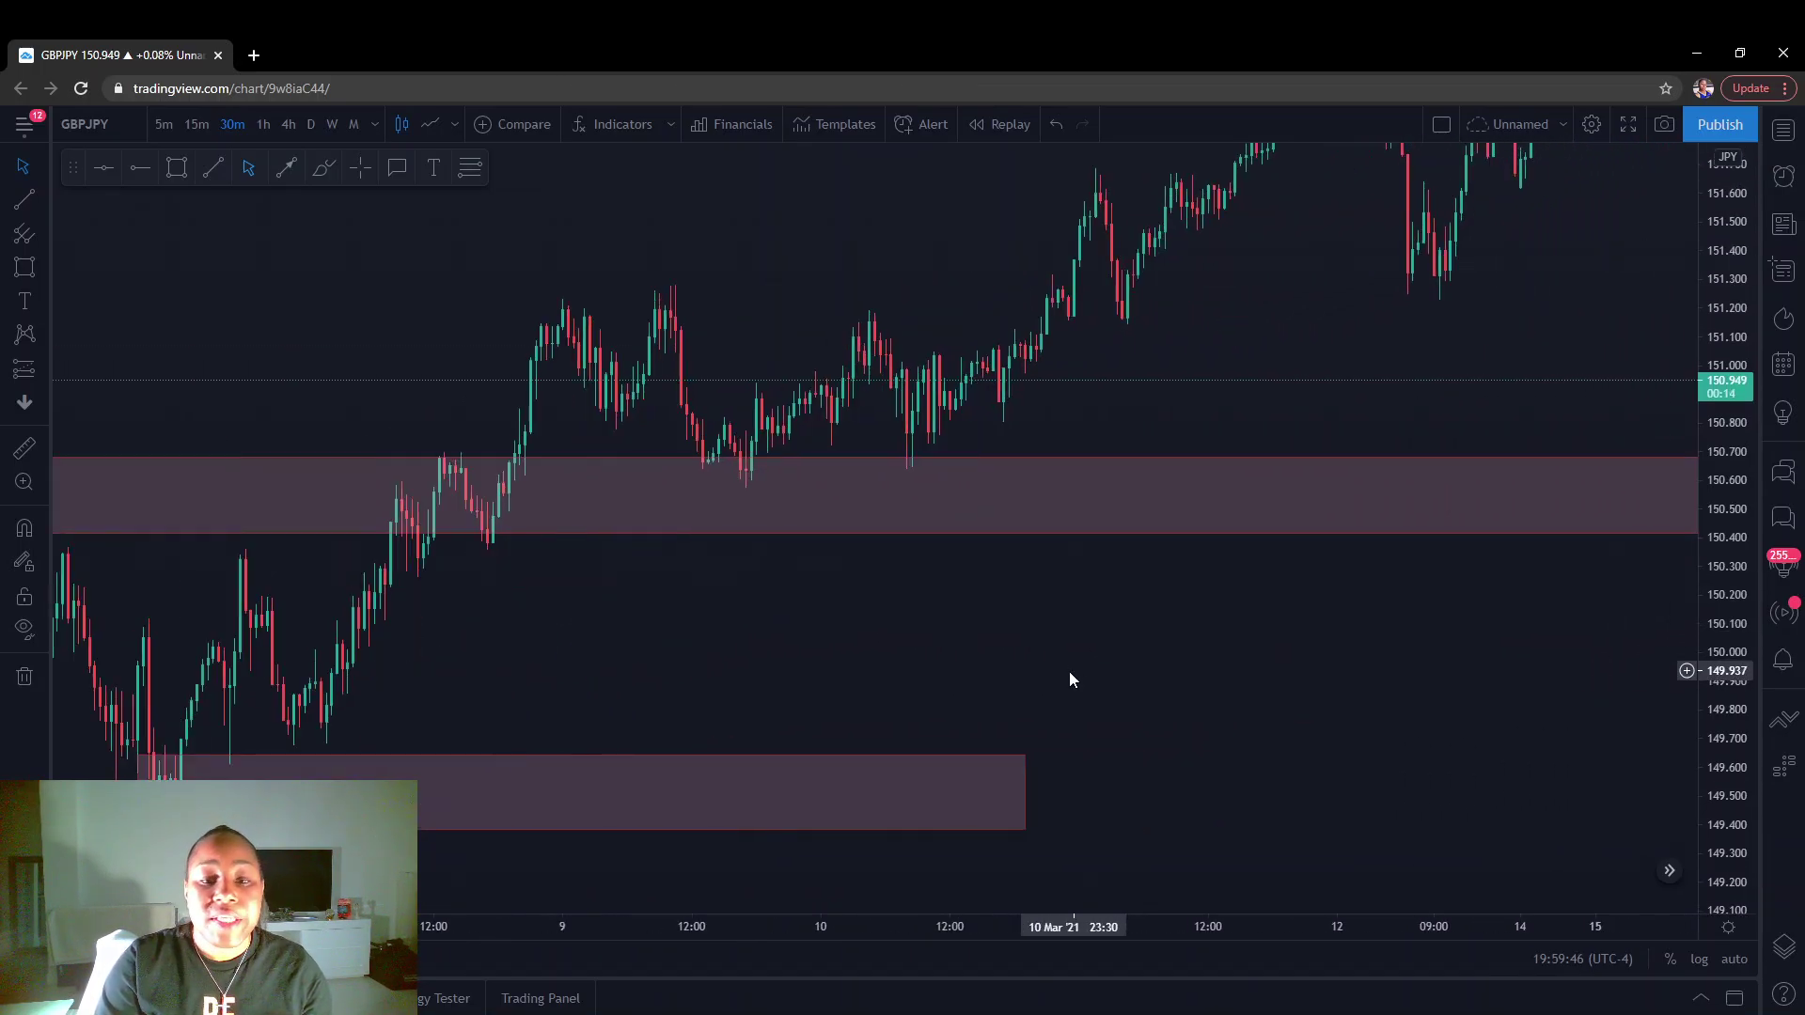
pyautogui.hscroll(2, 1069, 672)
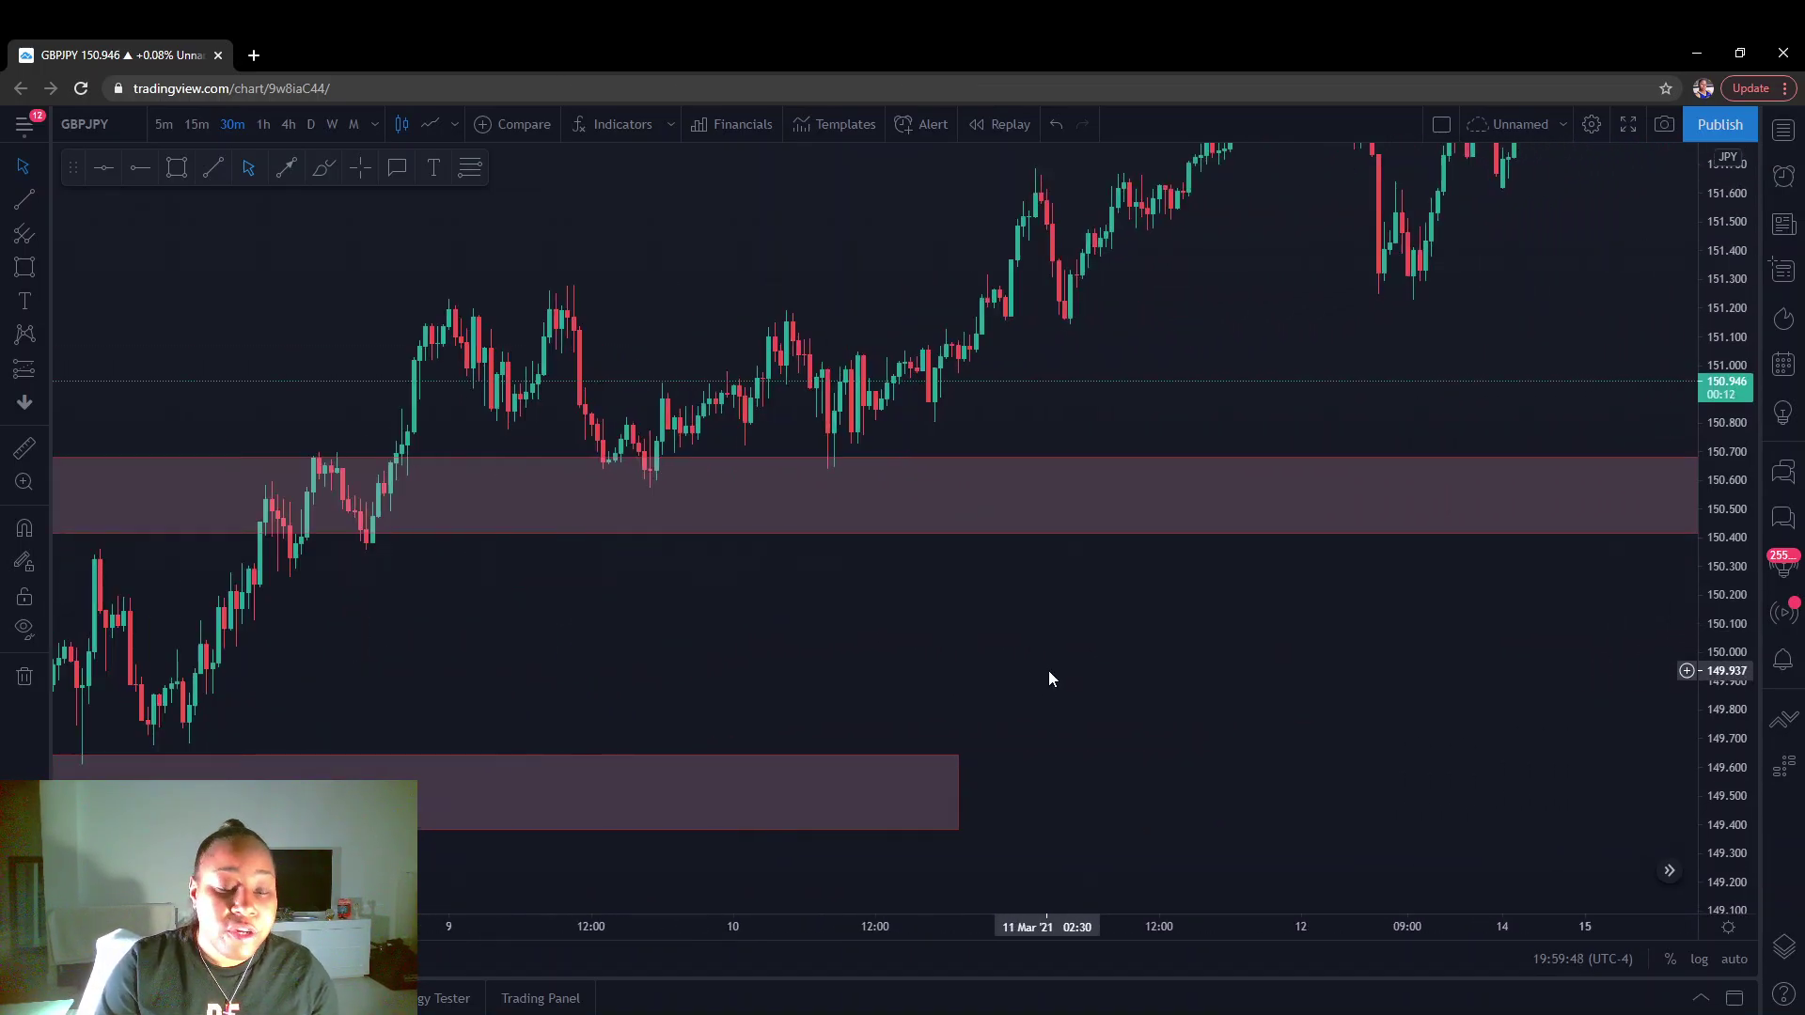